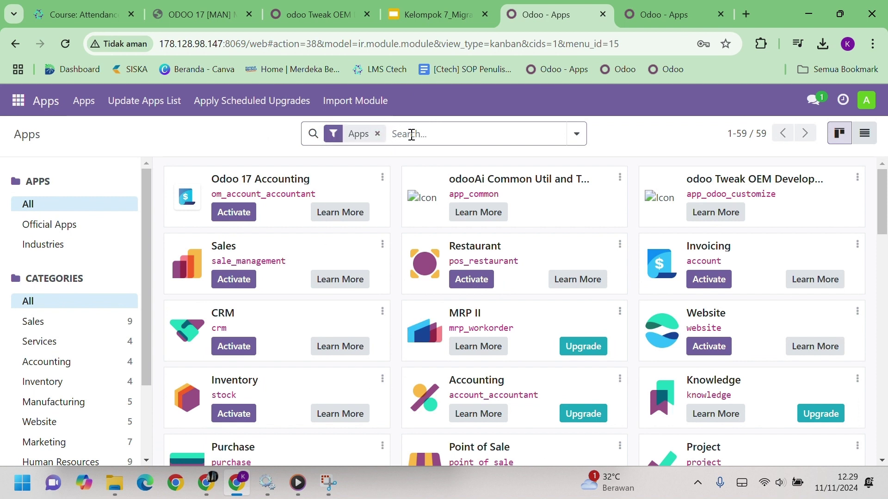
Install the Accounting app and confirm its dashboard opens before returning to Apps
{"action": "left_click", "coordinate": [239, 214]}
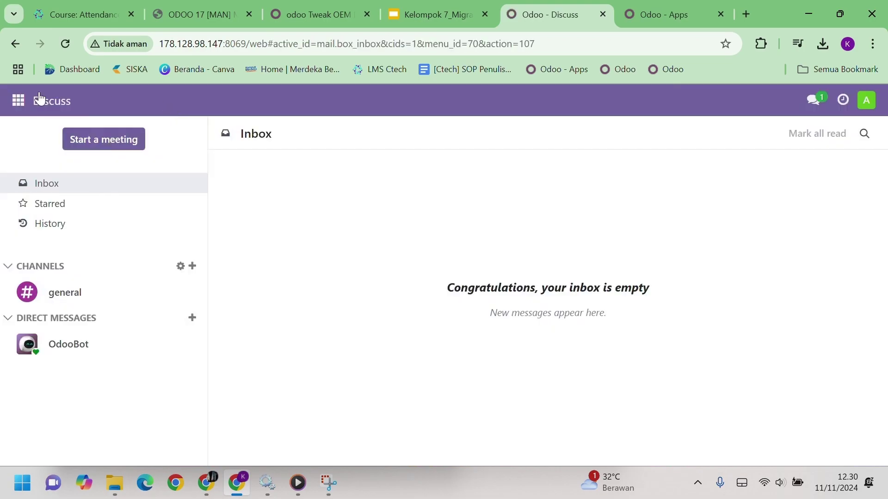
{"action": "left_click", "coordinate": [18, 101]}
{"action": "left_click", "coordinate": [70, 328]}
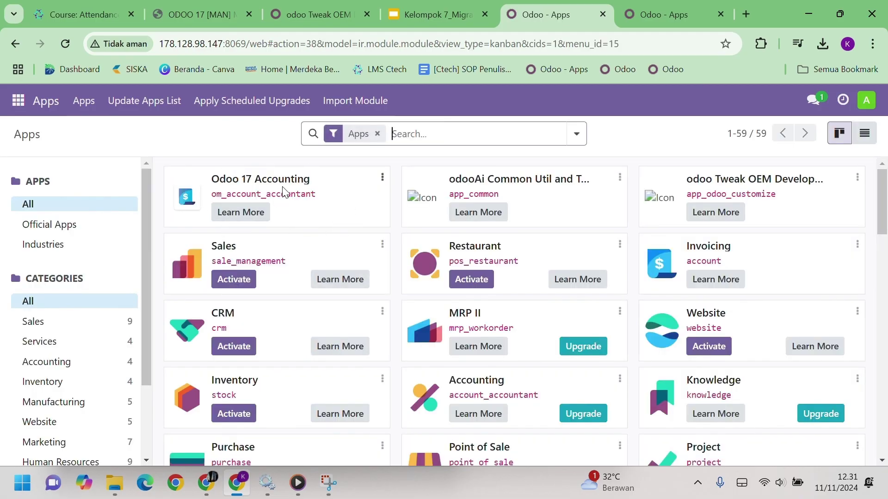
{"action": "left_click", "coordinate": [18, 101]}
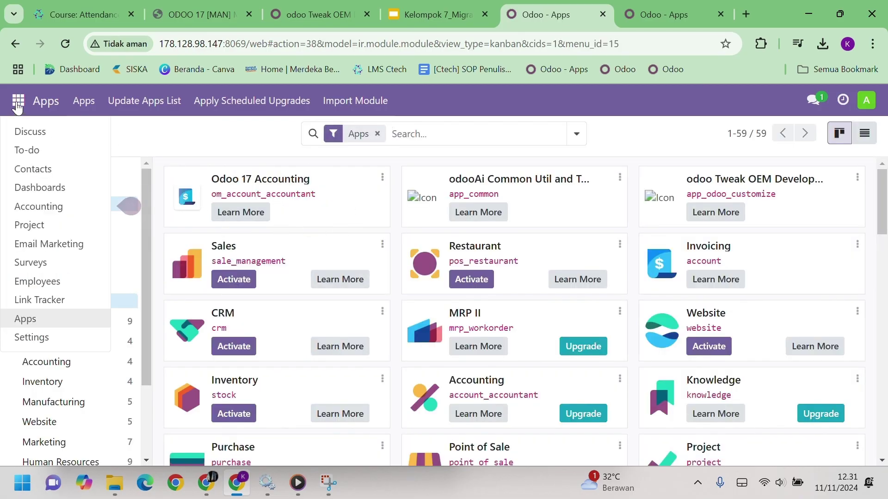
{"action": "left_click", "coordinate": [53, 203]}
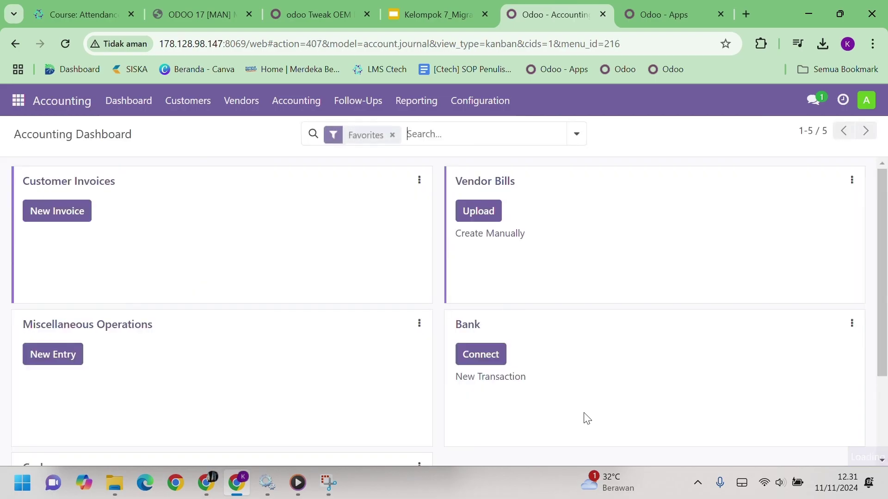
{"action": "scroll", "coordinate": [545, 368], "scroll_direction": "down", "scroll_amount": 2}
{"action": "scroll", "coordinate": [548, 370], "scroll_direction": "down", "scroll_amount": 3}
{"action": "scroll", "coordinate": [548, 370], "scroll_direction": "up", "scroll_amount": 5}
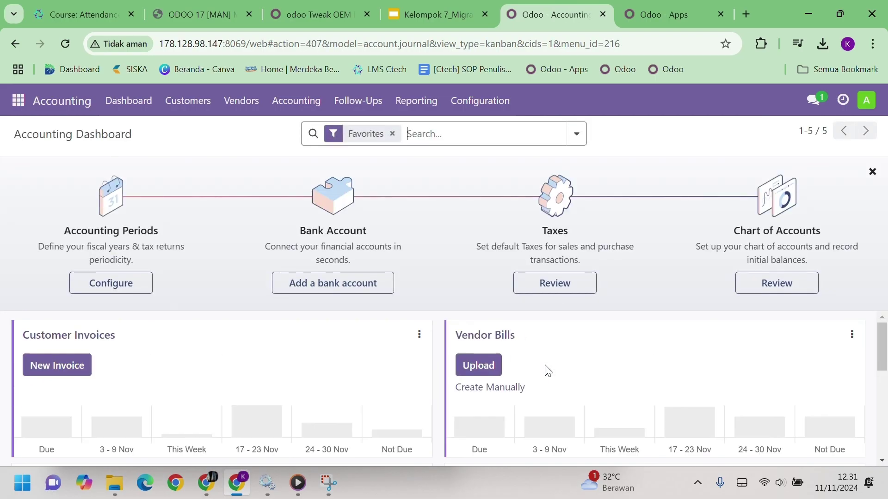
{"action": "left_click", "coordinate": [18, 101]}
{"action": "left_click", "coordinate": [28, 317]}
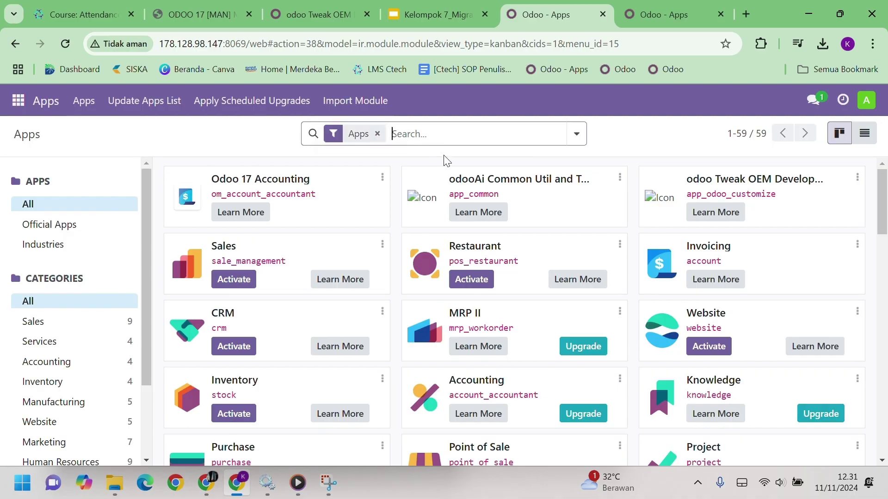
Install the Inventory app, check its overview opens, and go back to Apps
{"action": "scroll", "coordinate": [352, 286], "scroll_direction": "down", "scroll_amount": 1}
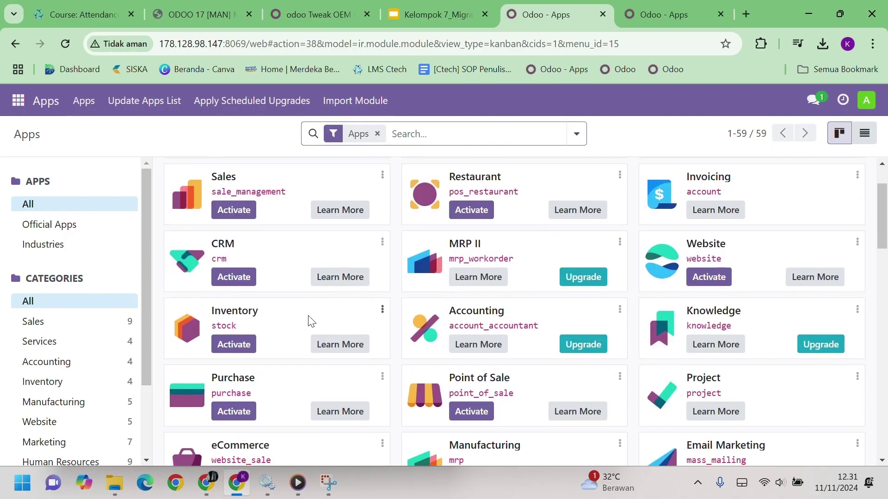
{"action": "left_click", "coordinate": [233, 344]}
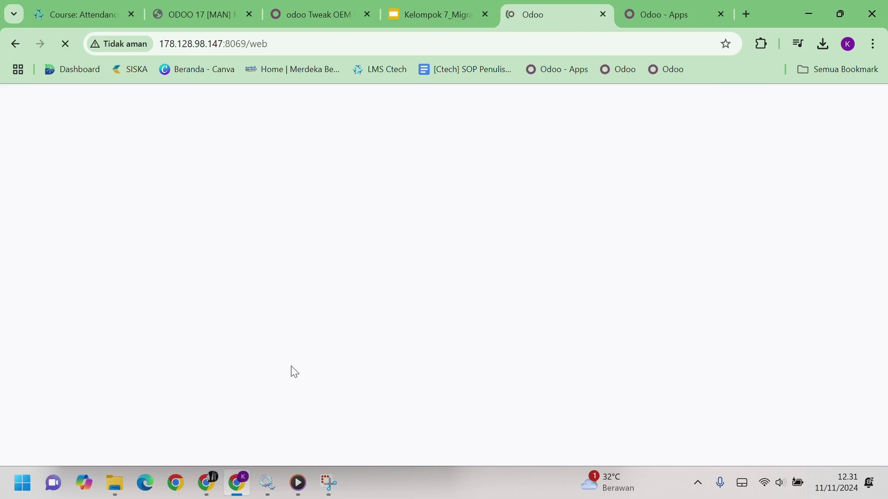
{"action": "left_click", "coordinate": [18, 100]}
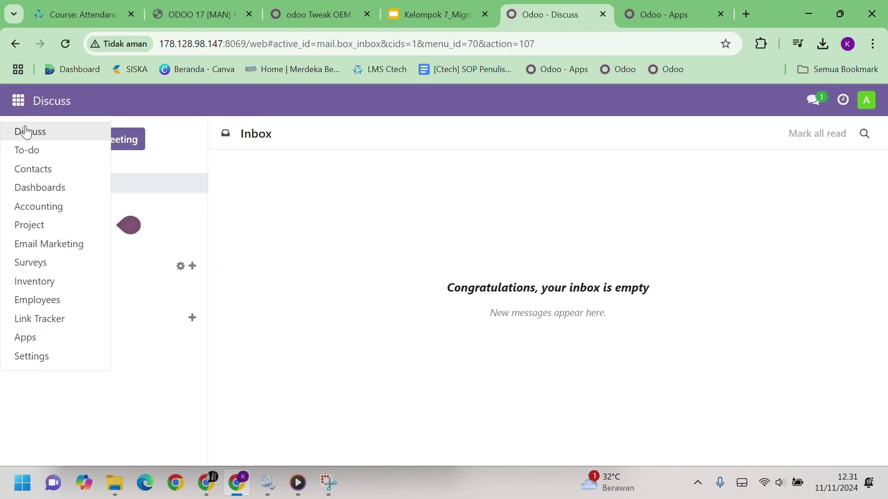
{"action": "left_click", "coordinate": [56, 287]}
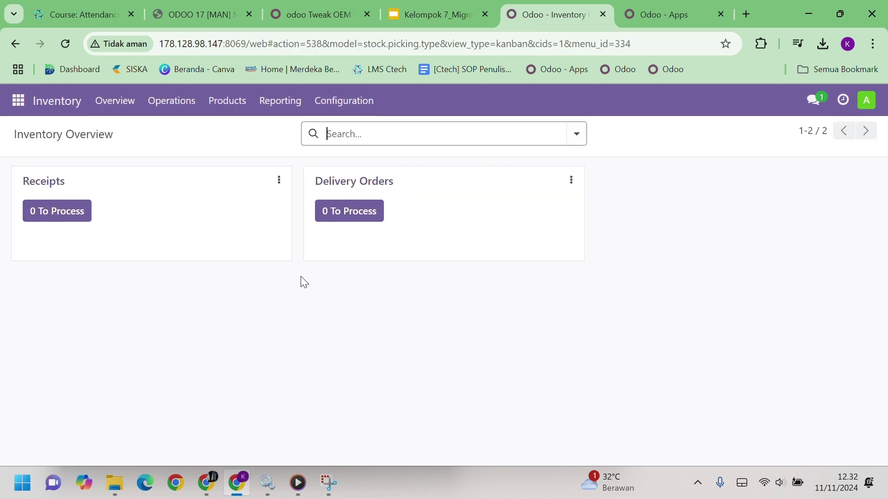
{"action": "left_click", "coordinate": [17, 100]}
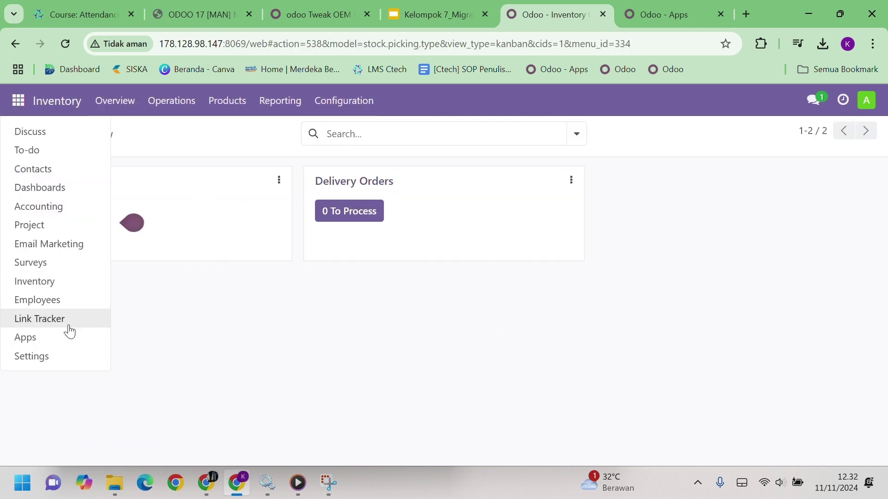
{"action": "left_click", "coordinate": [68, 337]}
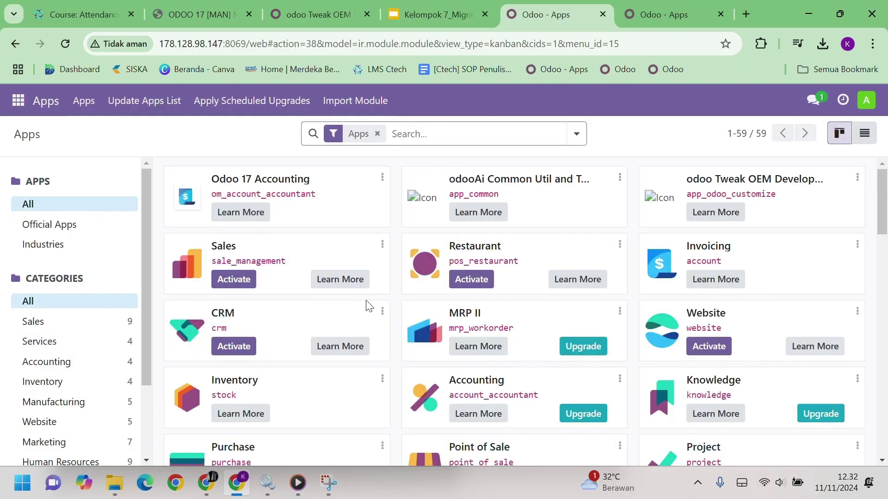
Install the Sales app and confirm its quotations list opens
{"action": "left_click", "coordinate": [235, 280]}
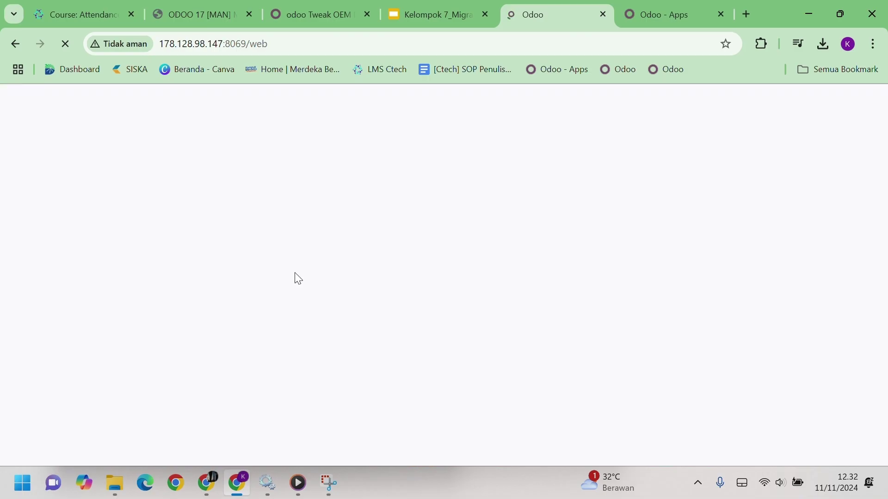
{"action": "left_click", "coordinate": [18, 101]}
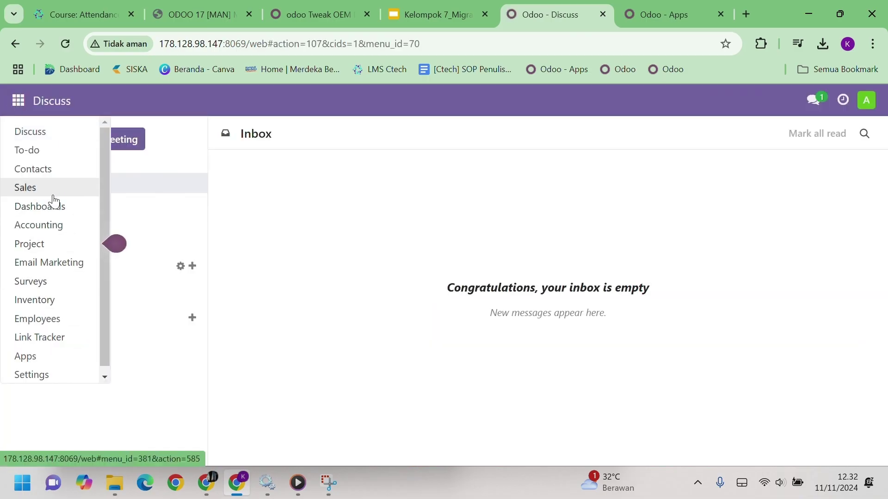
{"action": "left_click", "coordinate": [35, 189]}
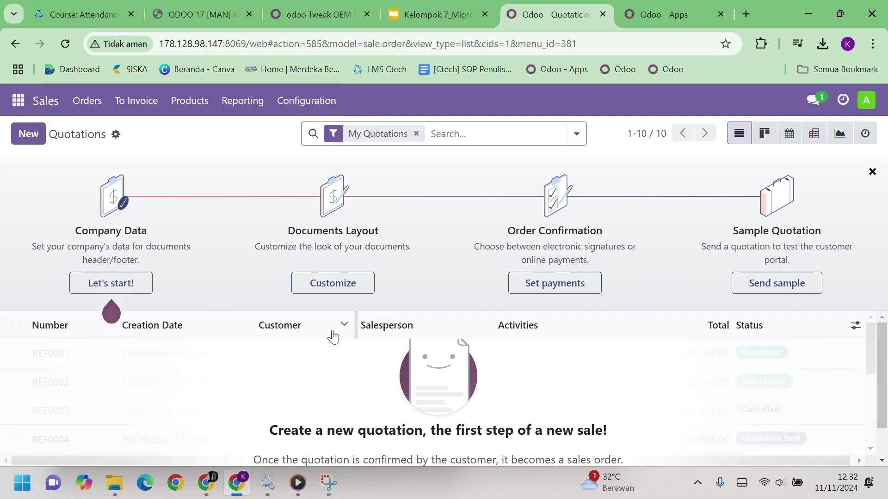
{"action": "left_click", "coordinate": [18, 101]}
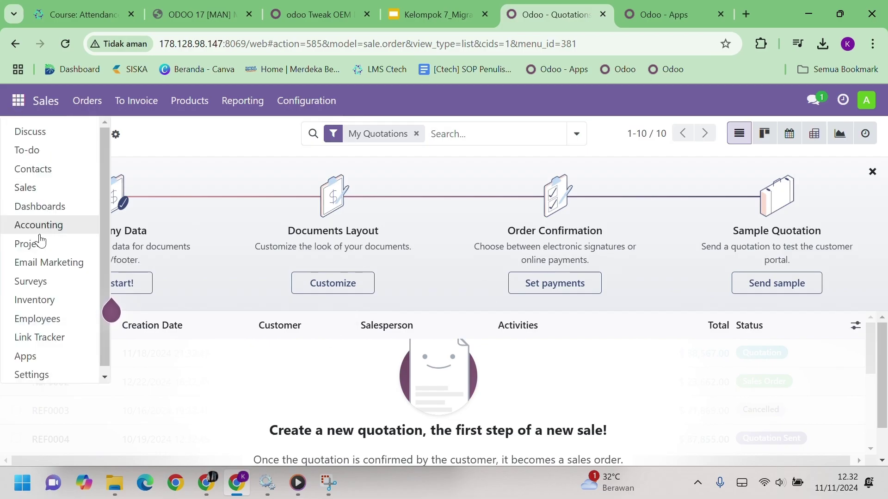
{"action": "left_click", "coordinate": [54, 357]}
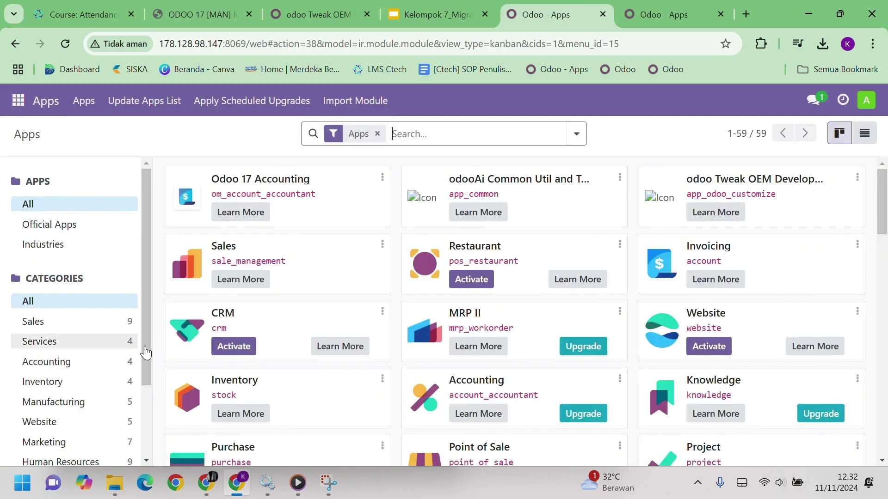
Install the Purchase app, check its Requests for Quotation list, and return to Apps
{"action": "scroll", "coordinate": [336, 356], "scroll_direction": "down", "scroll_amount": 3}
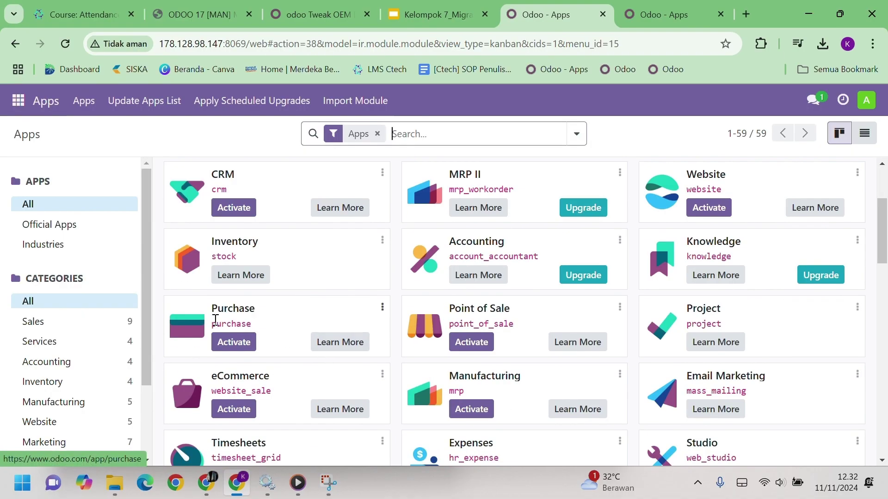
{"action": "left_click", "coordinate": [243, 346]}
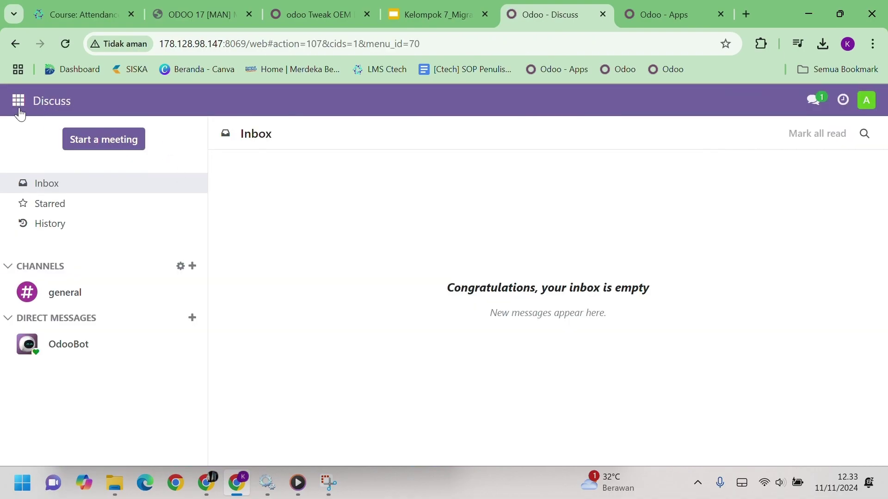
{"action": "left_click", "coordinate": [18, 103]}
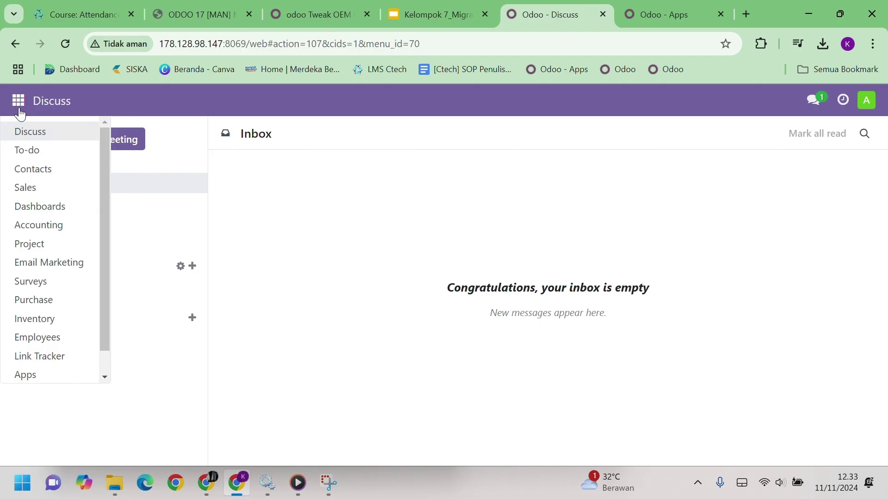
{"action": "left_click", "coordinate": [42, 306]}
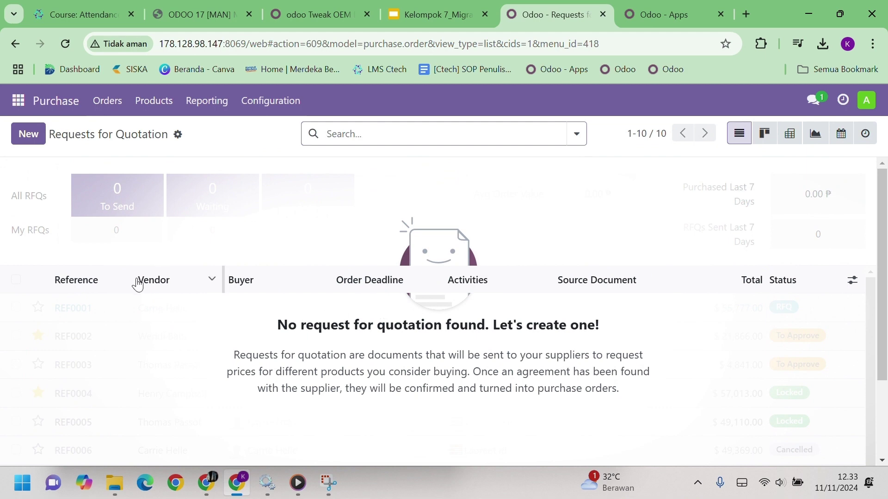
{"action": "left_click", "coordinate": [18, 101]}
{"action": "scroll", "coordinate": [69, 342], "scroll_direction": "down", "scroll_amount": 1}
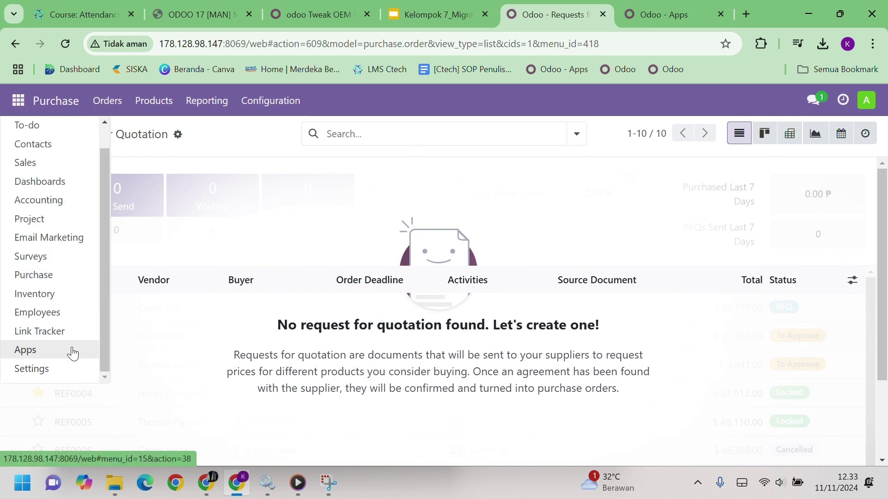
{"action": "left_click", "coordinate": [73, 352]}
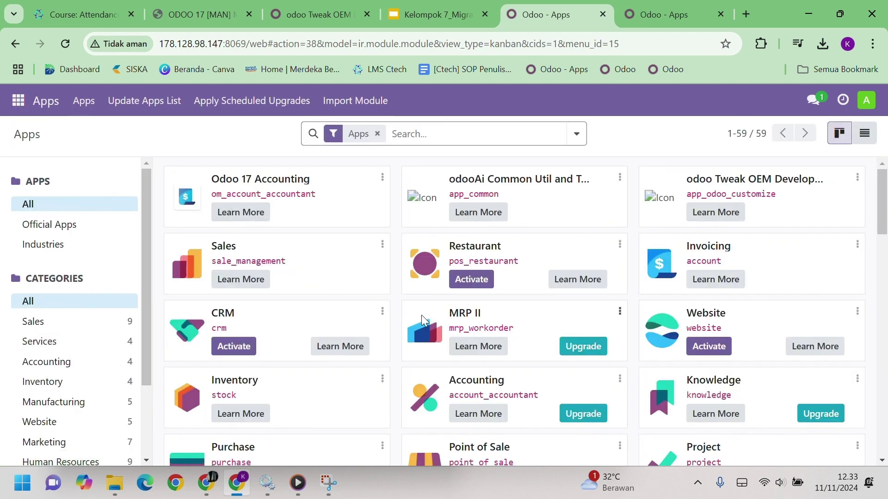
Install Manufacturing, view its empty Manufacturing Orders list, and return to the Apps catalogue
{"action": "scroll", "coordinate": [421, 315], "scroll_direction": "down", "scroll_amount": 3}
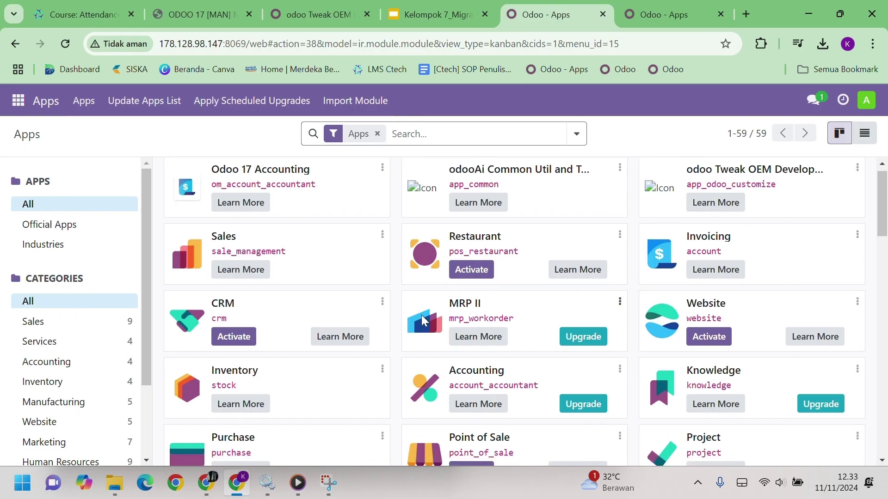
{"action": "left_click", "coordinate": [470, 341]}
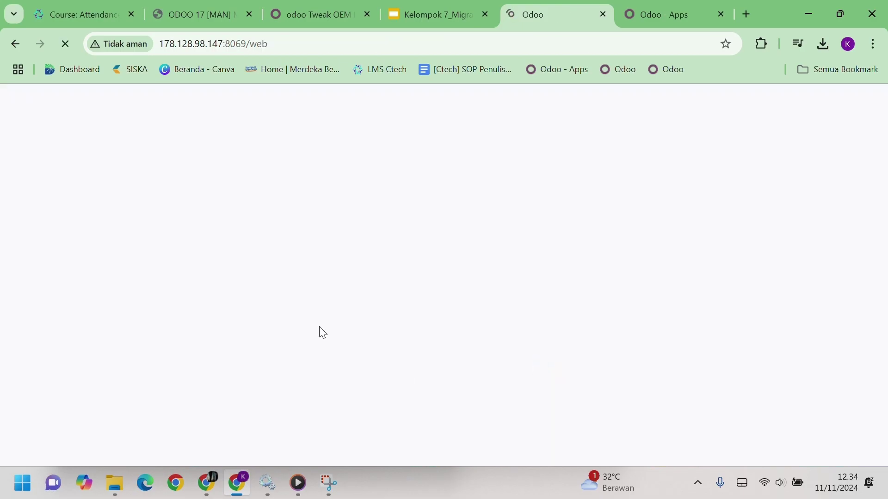
{"action": "left_click", "coordinate": [19, 101]}
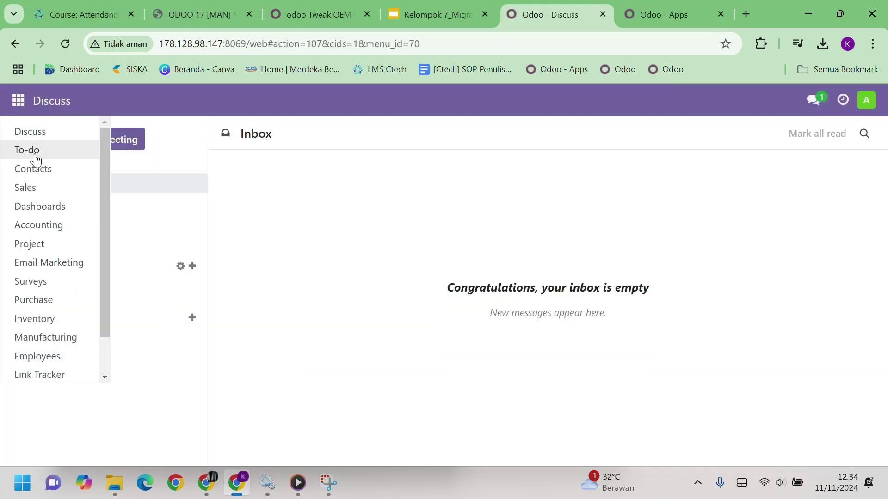
{"action": "left_click", "coordinate": [41, 340]}
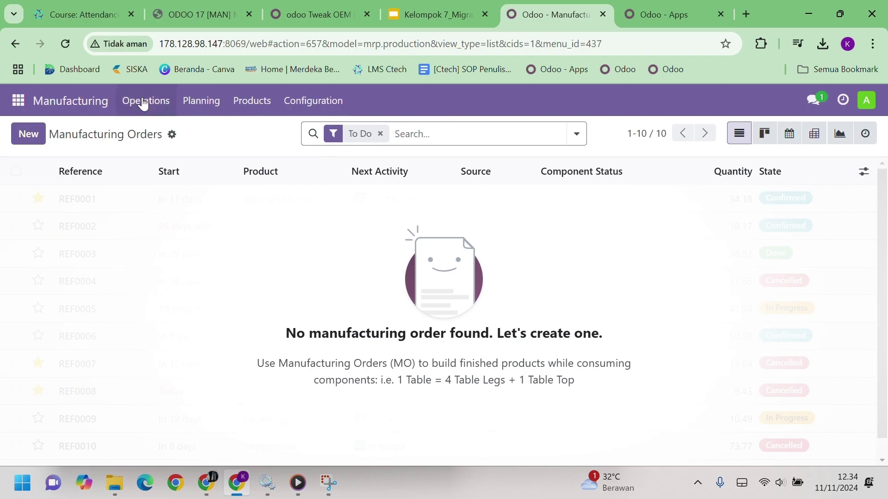
{"action": "left_click", "coordinate": [19, 100]}
{"action": "scroll", "coordinate": [32, 331], "scroll_direction": "down", "scroll_amount": 2}
{"action": "left_click", "coordinate": [29, 354]}
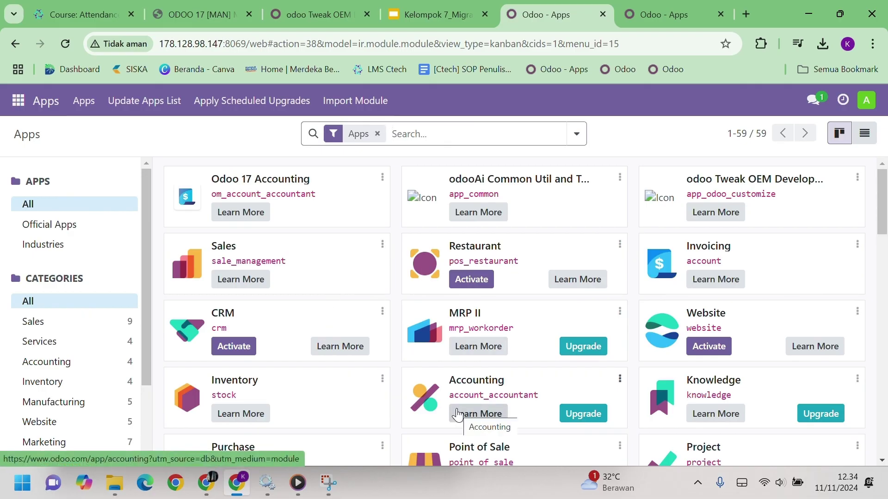
Activate developer mode from the Developer Tools section of Settings
{"action": "left_click", "coordinate": [18, 101]}
{"action": "scroll", "coordinate": [76, 370], "scroll_direction": "down", "scroll_amount": 1}
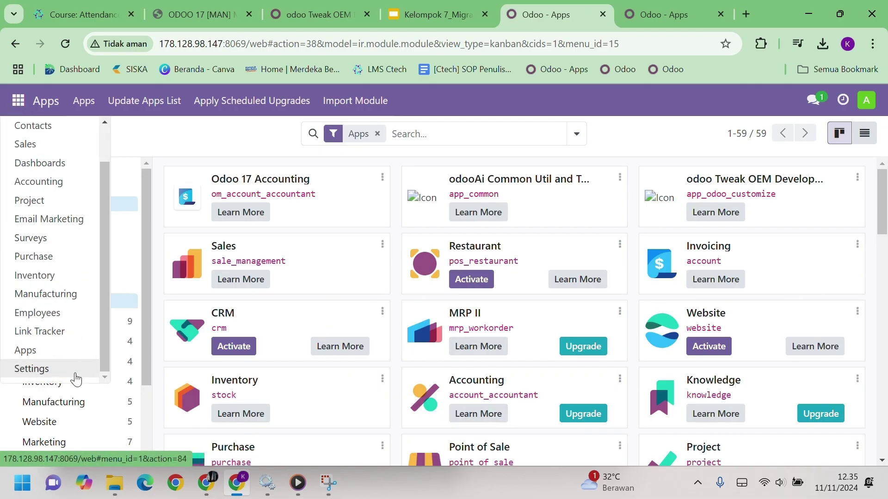
{"action": "left_click", "coordinate": [31, 368]}
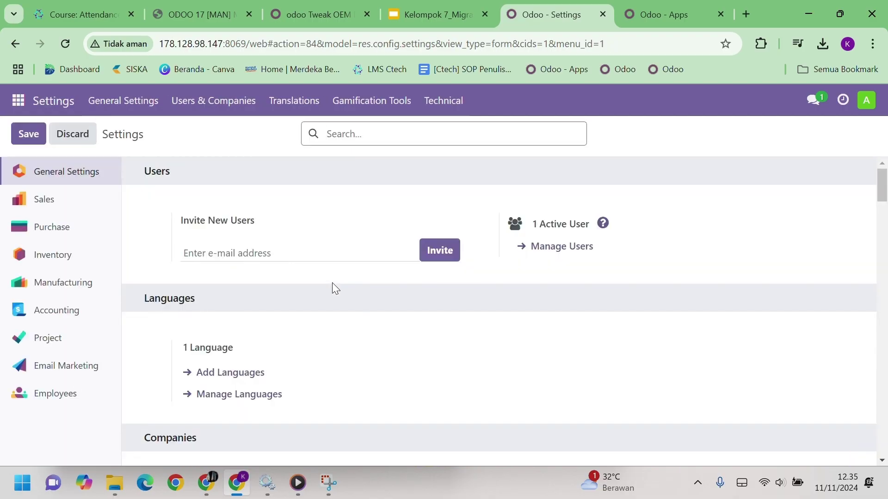
{"action": "scroll", "coordinate": [332, 283], "scroll_direction": "down", "scroll_amount": 15}
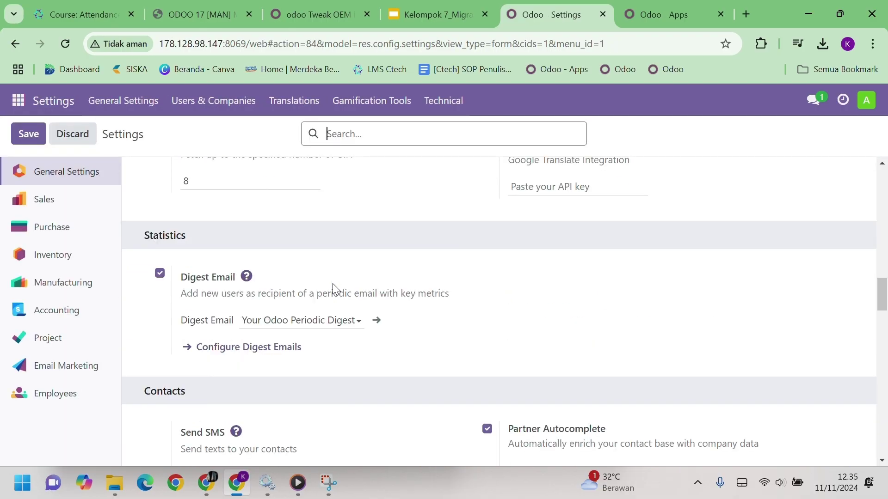
{"action": "scroll", "coordinate": [335, 287], "scroll_direction": "down", "scroll_amount": 10}
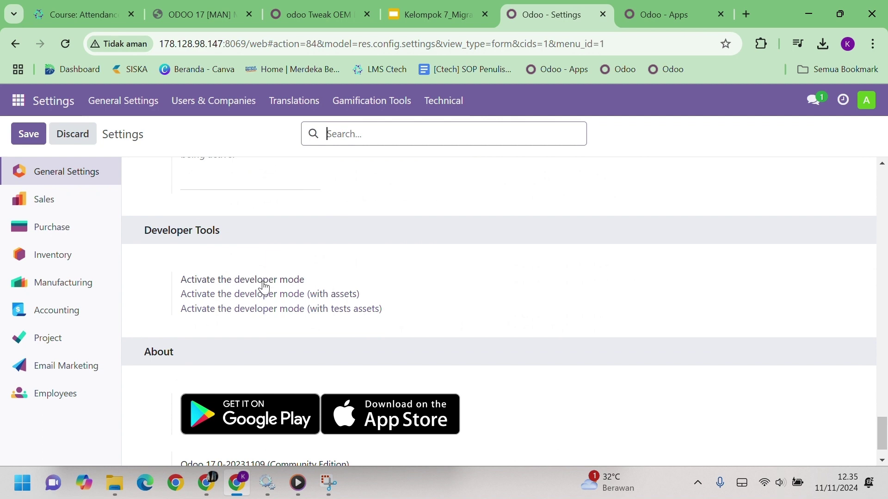
{"action": "left_click", "coordinate": [294, 281]}
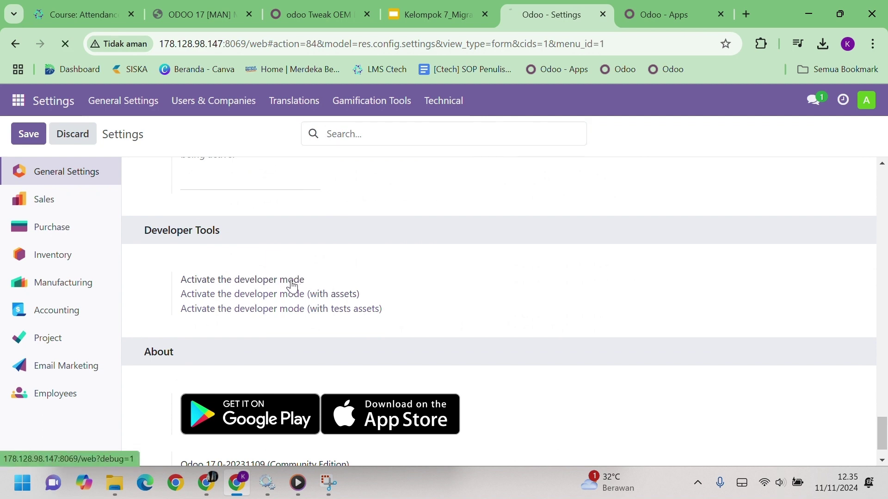
Go back to General Settings through the app menu and open Manage Users
{"action": "left_click", "coordinate": [20, 101]}
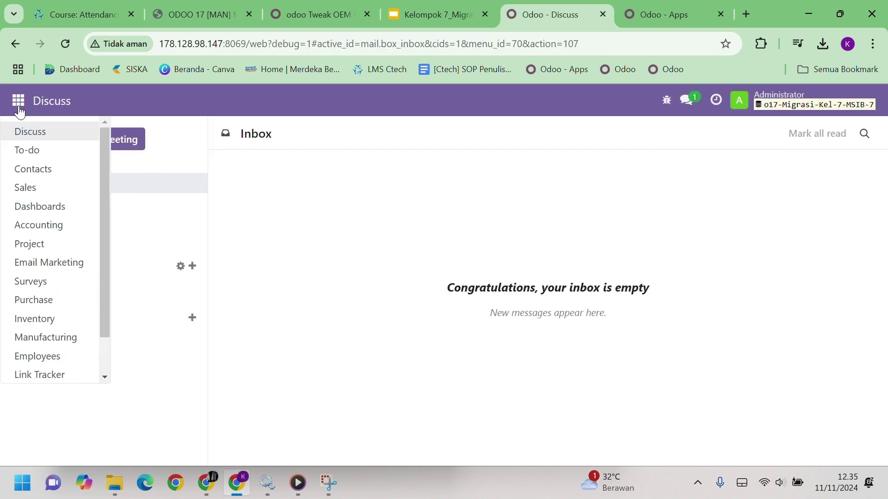
{"action": "scroll", "coordinate": [57, 233], "scroll_direction": "down", "scroll_amount": 2}
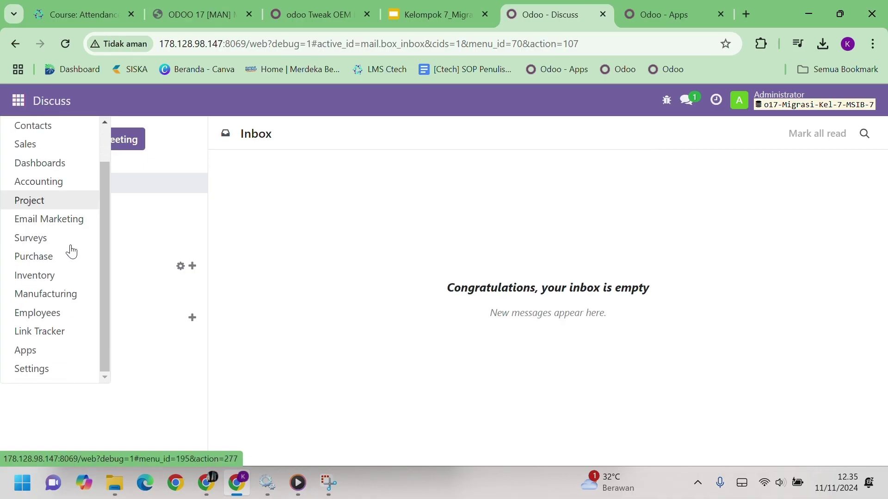
{"action": "left_click", "coordinate": [363, 272]}
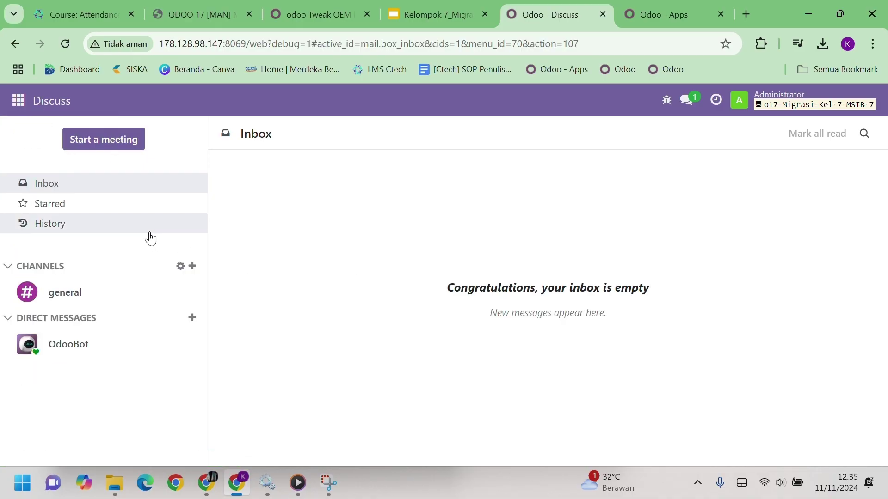
{"action": "left_click", "coordinate": [15, 100]}
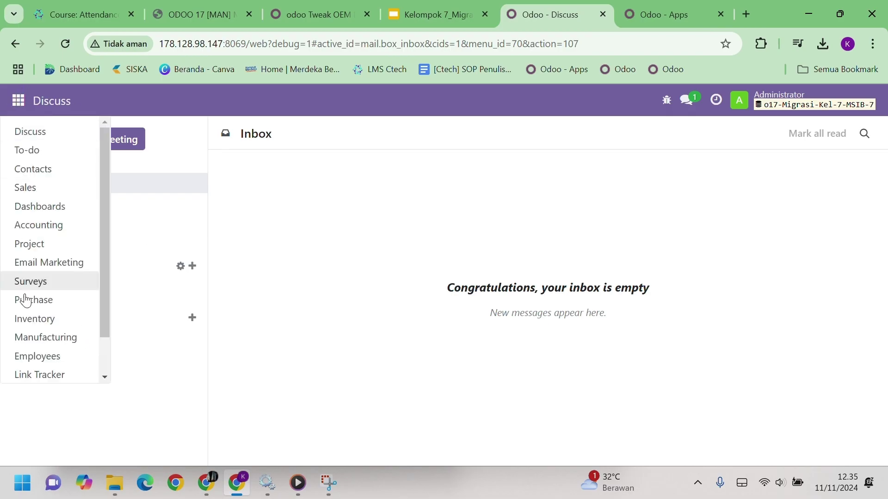
{"action": "scroll", "coordinate": [28, 370], "scroll_direction": "down", "scroll_amount": 2}
{"action": "left_click", "coordinate": [29, 370]}
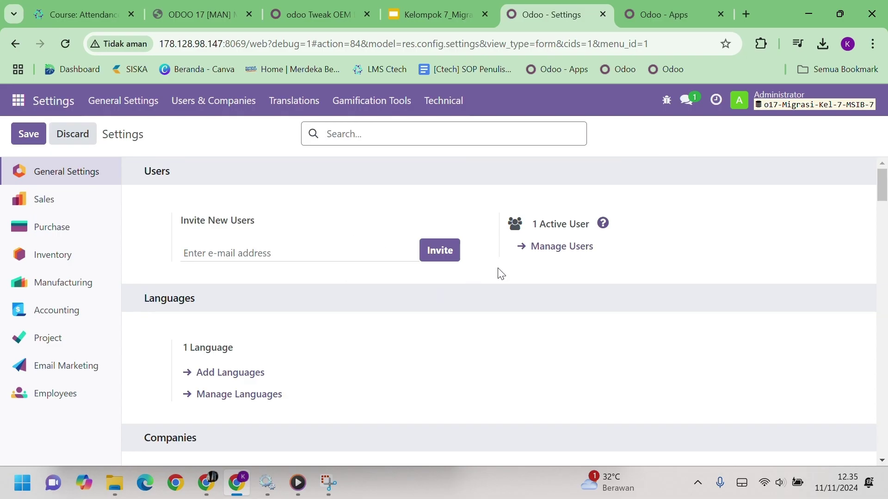
{"action": "left_click", "coordinate": [575, 251]}
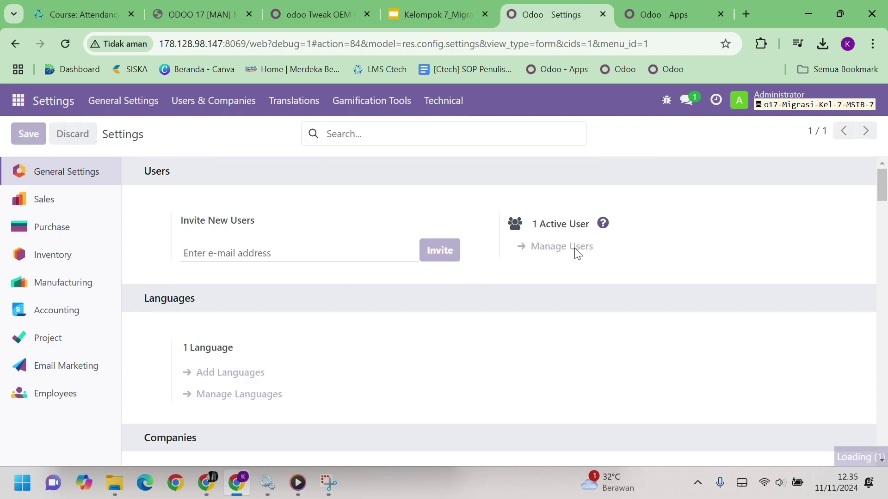
Tick Manage Multiple Units of Measure on the Administrator user and save the record
{"action": "left_click", "coordinate": [139, 200]}
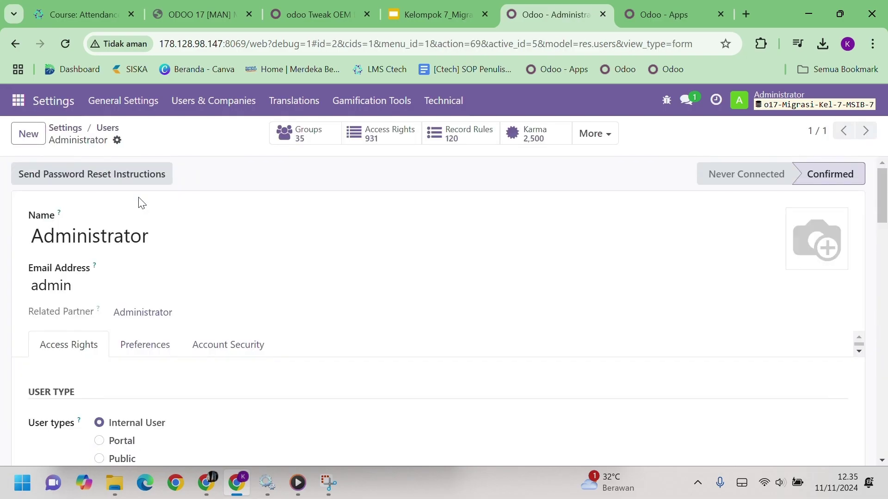
{"action": "scroll", "coordinate": [321, 264], "scroll_direction": "down", "scroll_amount": 20}
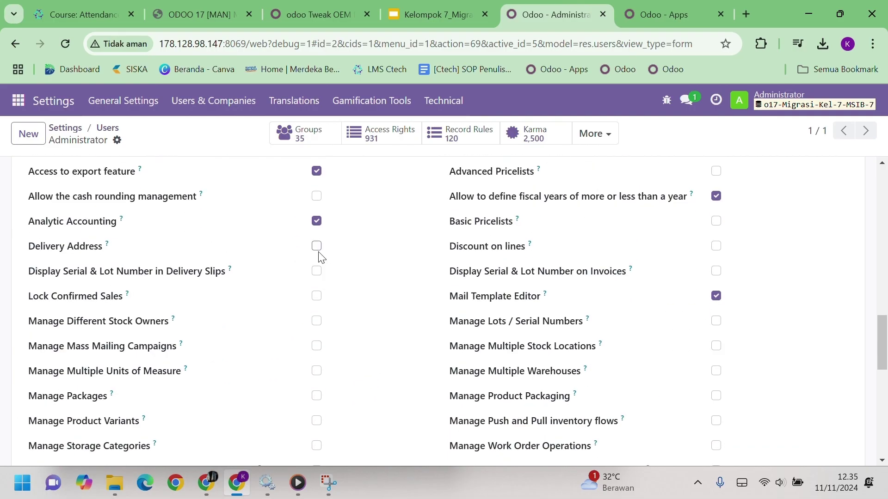
{"action": "scroll", "coordinate": [319, 255], "scroll_direction": "down", "scroll_amount": 2}
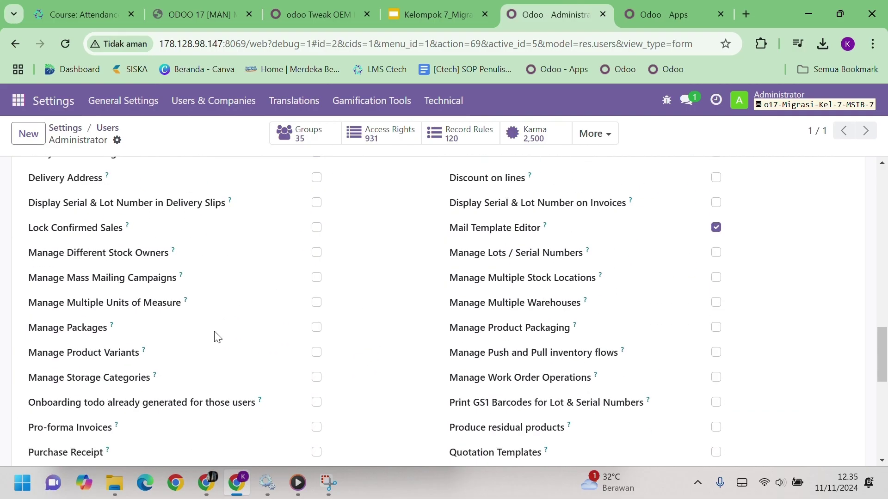
{"action": "left_click", "coordinate": [316, 304]}
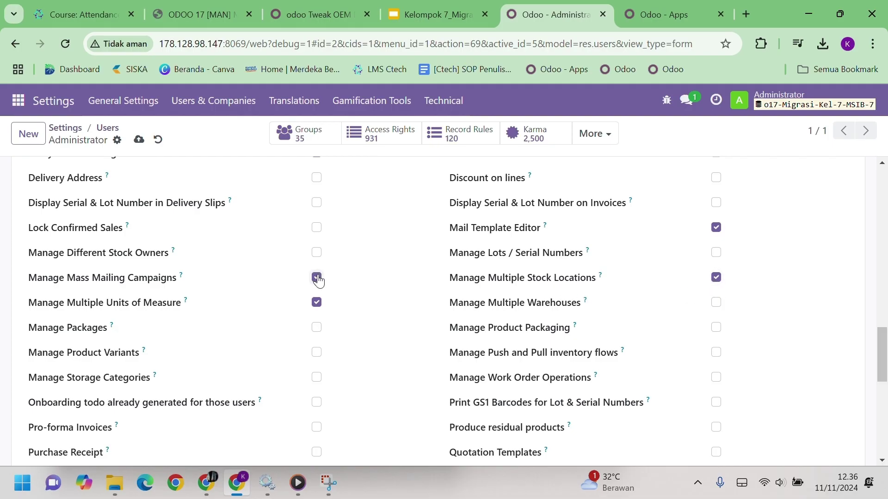
{"action": "scroll", "coordinate": [454, 370], "scroll_direction": "down", "scroll_amount": 2}
{"action": "scroll", "coordinate": [449, 369], "scroll_direction": "up", "scroll_amount": 15}
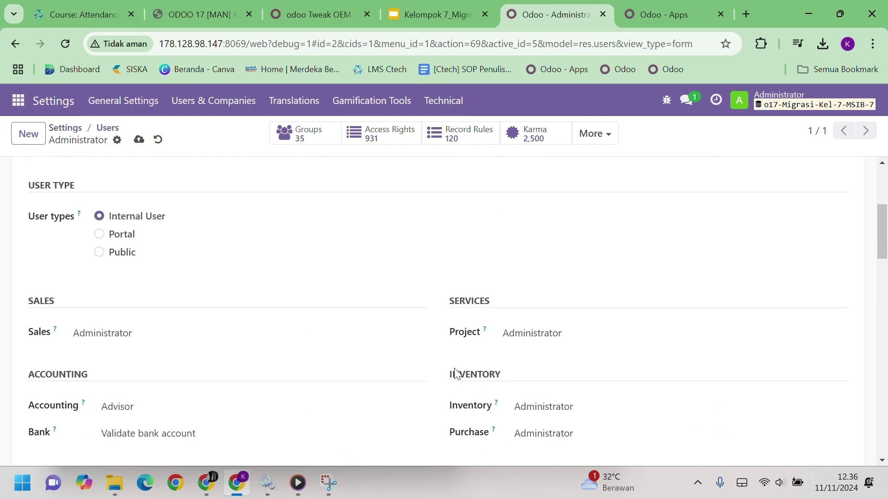
{"action": "left_click", "coordinate": [139, 140]}
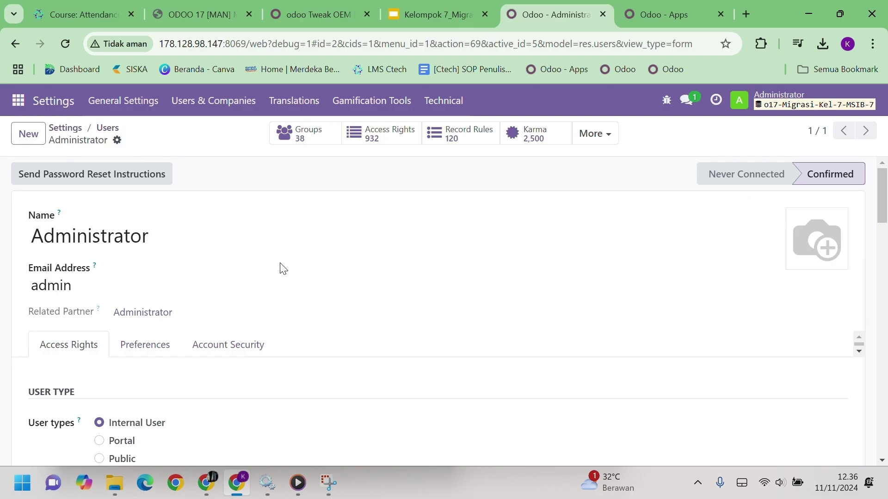
Open the English (US) record under Settings > Translations > Languages
{"action": "left_click", "coordinate": [55, 106]}
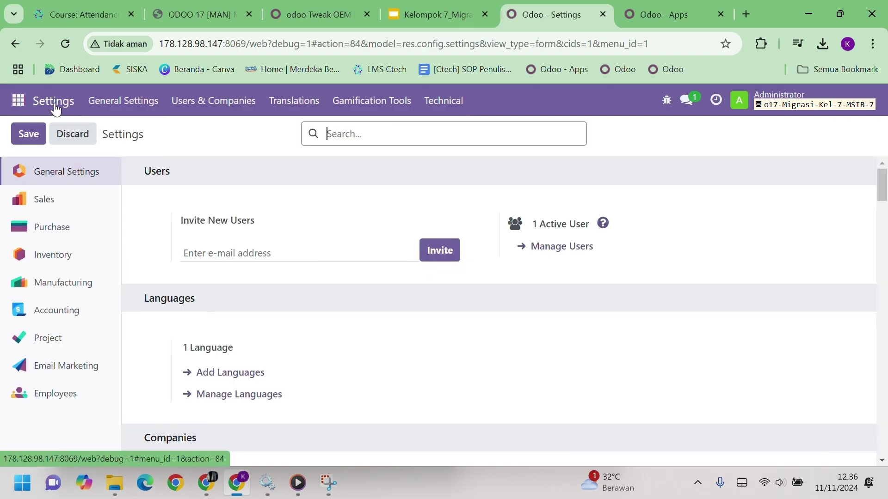
{"action": "left_click", "coordinate": [299, 100]}
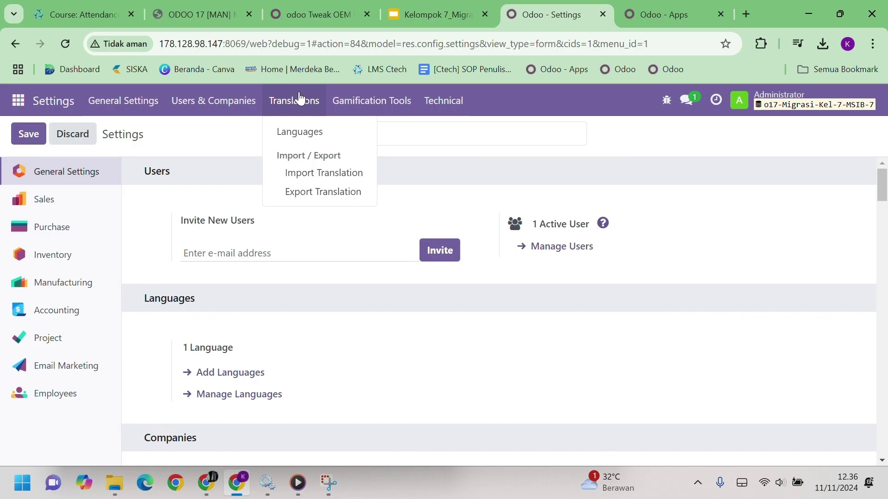
{"action": "left_click", "coordinate": [300, 132]}
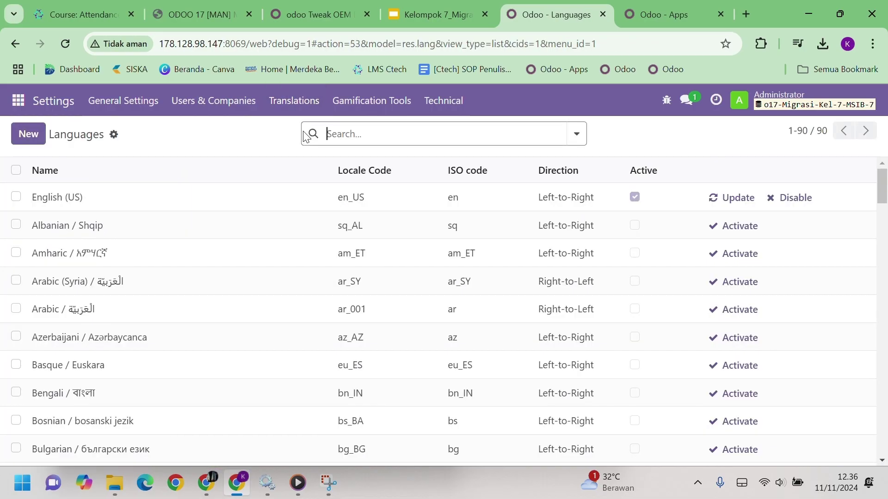
{"action": "left_click", "coordinate": [198, 192]}
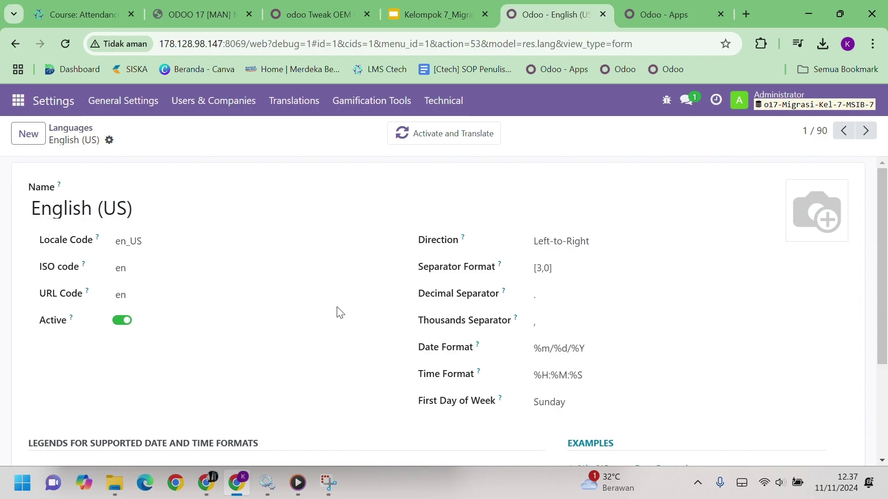
Append ',3' to the Separator Format to make it [3,0,3] and save
{"action": "left_click", "coordinate": [574, 266]}
{"action": "type", "text": ",3"}
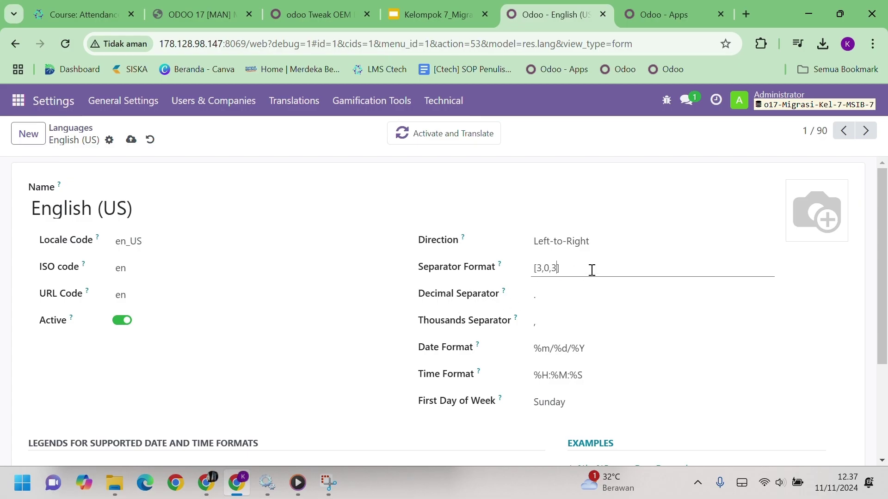
{"action": "scroll", "coordinate": [568, 323], "scroll_direction": "down", "scroll_amount": 1}
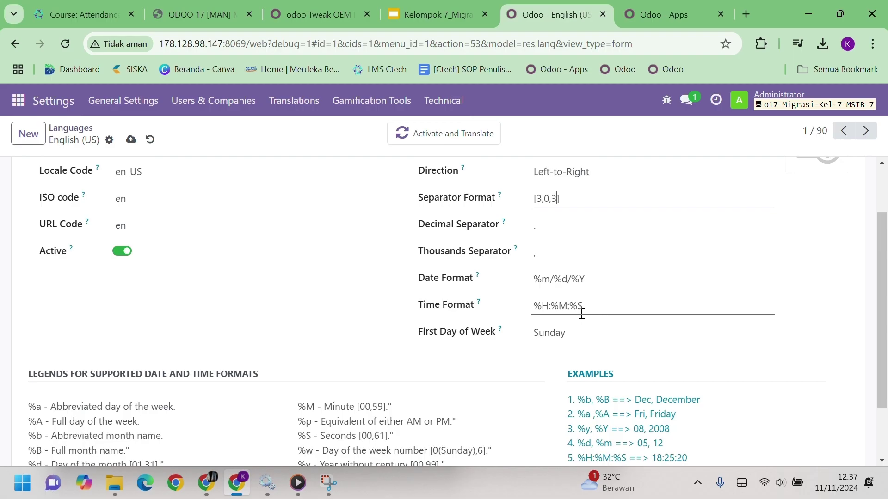
{"action": "scroll", "coordinate": [582, 313], "scroll_direction": "up", "scroll_amount": 2}
{"action": "left_click", "coordinate": [130, 139]}
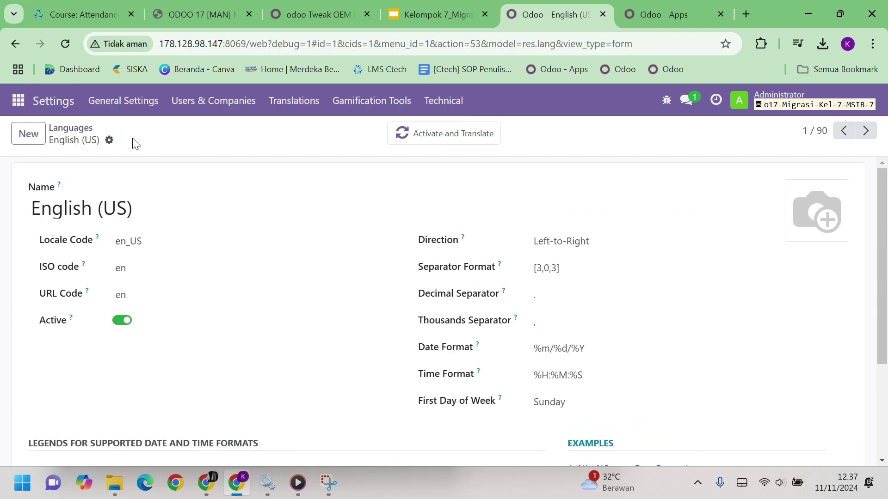
{"action": "left_click", "coordinate": [64, 101]}
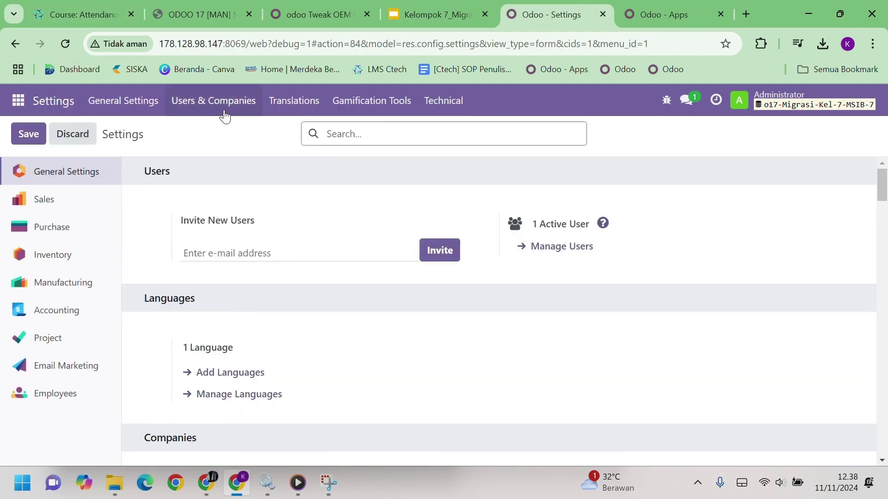
Open My Company under Users & Companies > Companies, glancing at the company slide
{"action": "left_click", "coordinate": [224, 113]}
{"action": "left_click", "coordinate": [224, 171]}
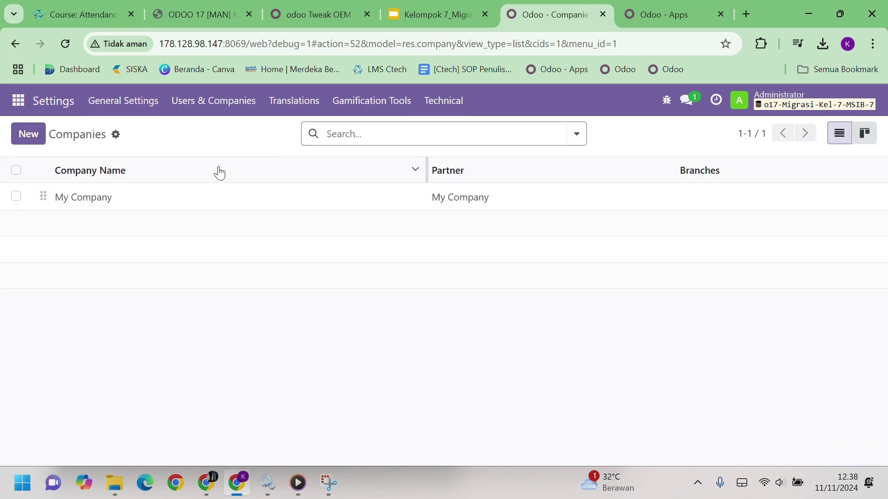
{"action": "left_click", "coordinate": [168, 206]}
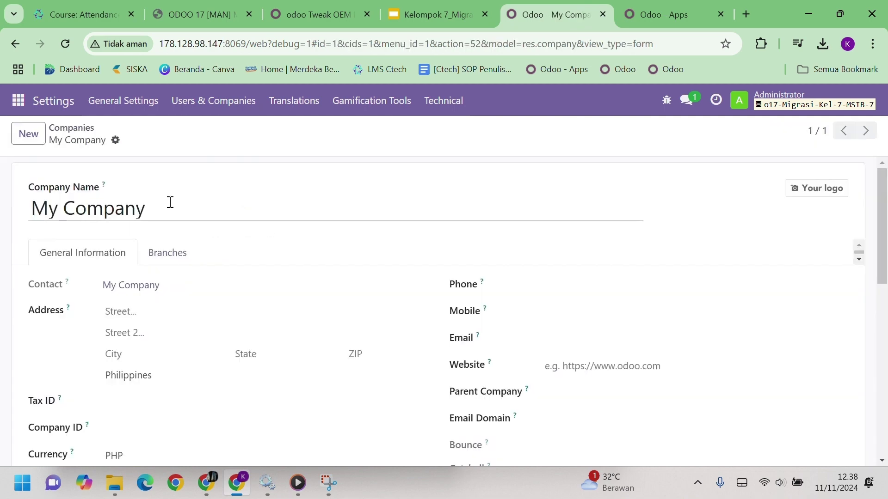
{"action": "left_click_drag", "start_coordinate": [398, 14], "coordinate": [296, 15]}
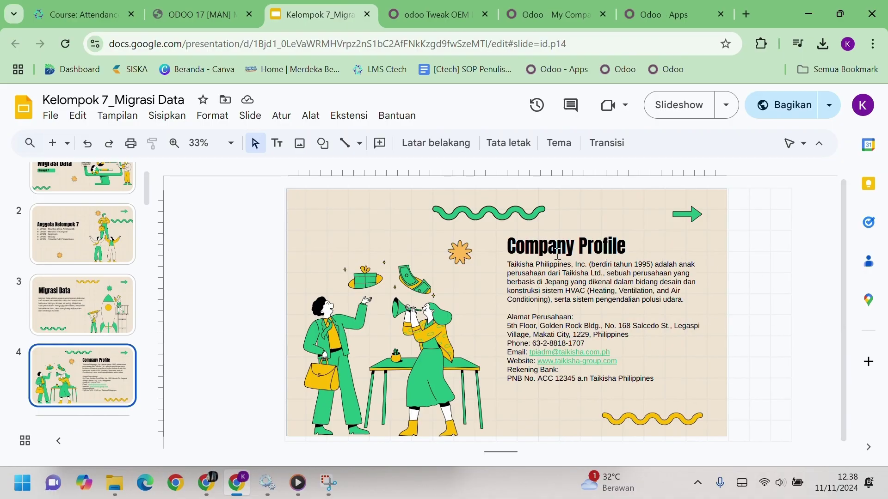
{"action": "left_click", "coordinate": [568, 19]}
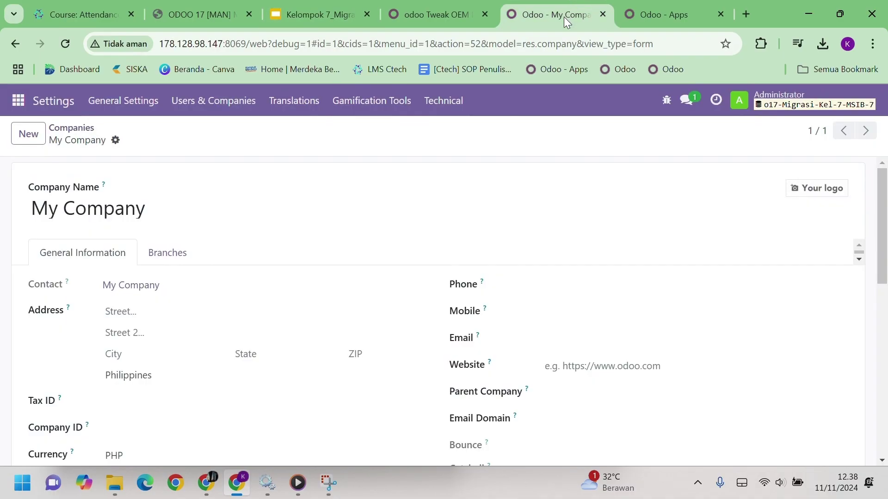
Rename the company's contact to 'Taikisha Philippines Inc.' and check it against the slide
{"action": "left_click", "coordinate": [139, 289]}
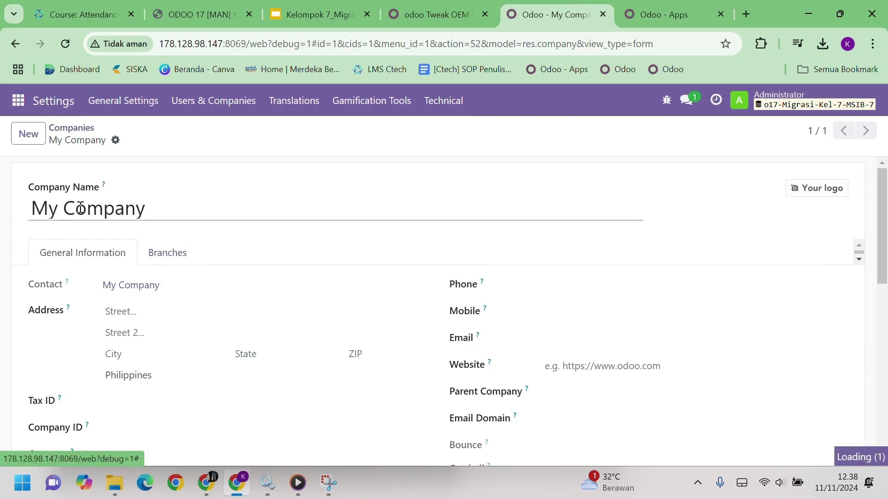
{"action": "triple_click", "coordinate": [192, 208]}
{"action": "type", "text": "Taikis"}
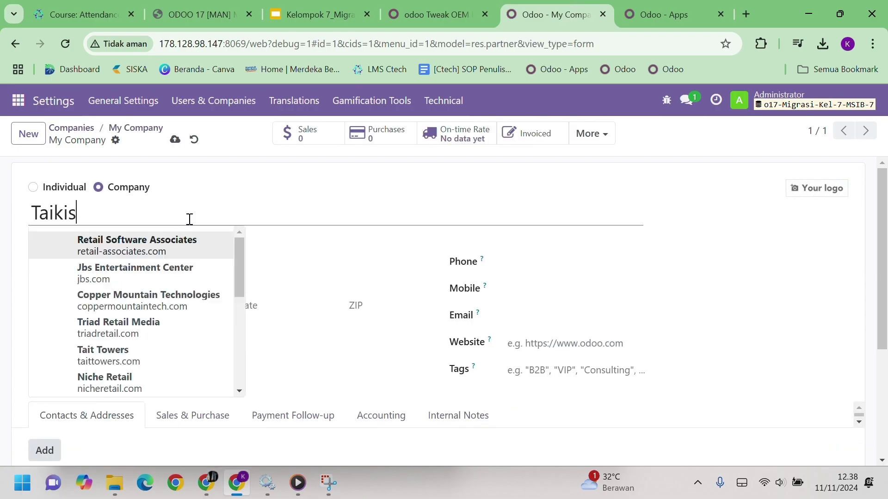
{"action": "type", "text": "ha Philipe"}
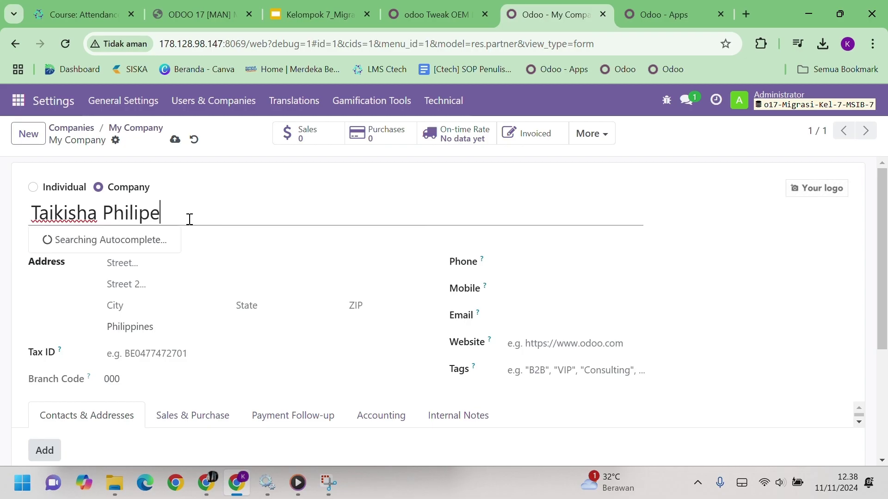
{"action": "type", "text": "n"}
{"action": "key", "text": "BackSpace"}
{"action": "key", "text": "BackSpace"}
{"action": "type", "text": "pe"}
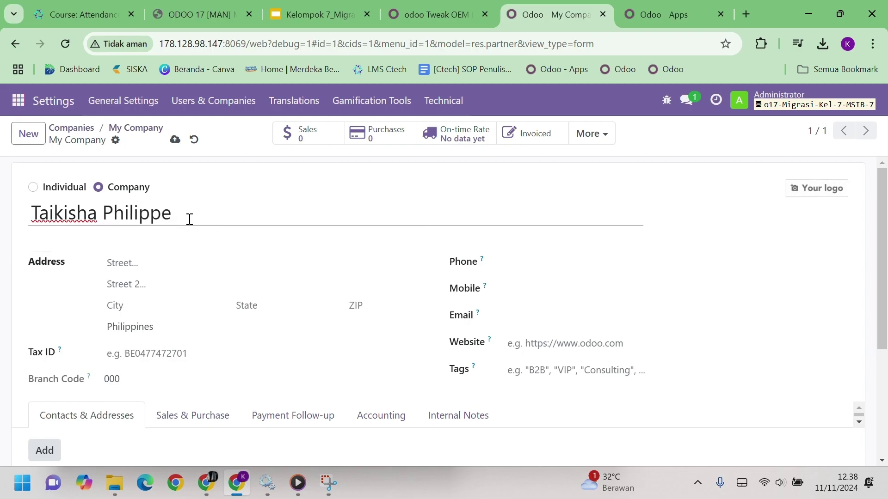
{"action": "key", "text": "BackSpace"}
{"action": "type", "text": "ines "}
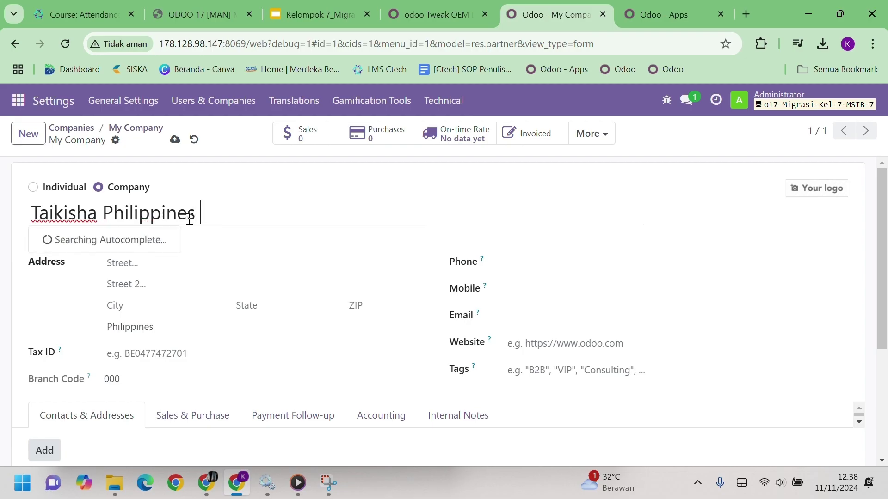
{"action": "type", "text": "Inc."}
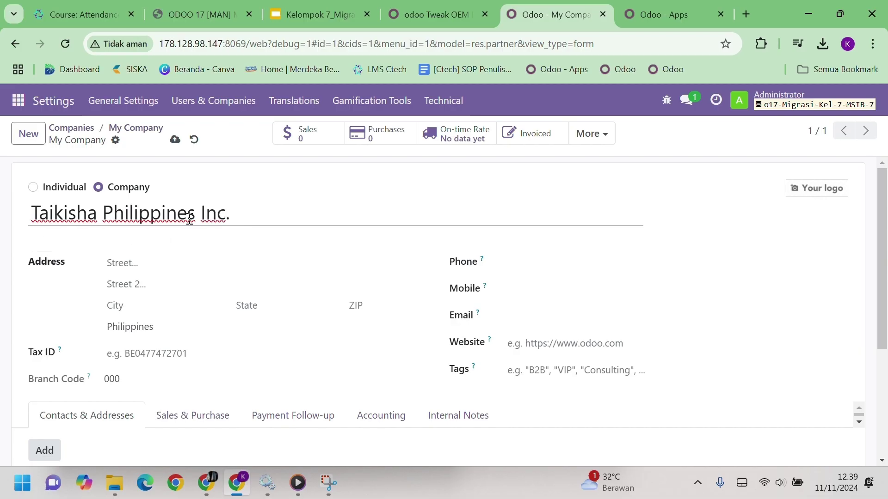
{"action": "left_click", "coordinate": [319, 15]}
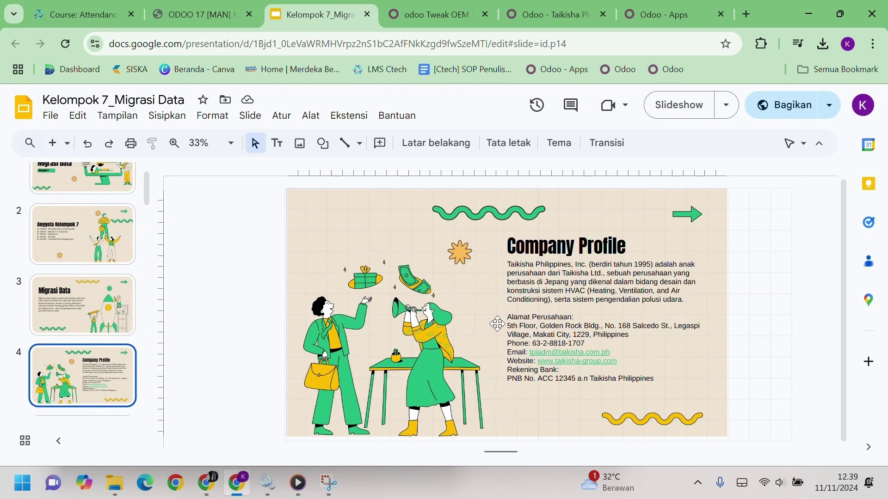
{"action": "left_click", "coordinate": [551, 14]}
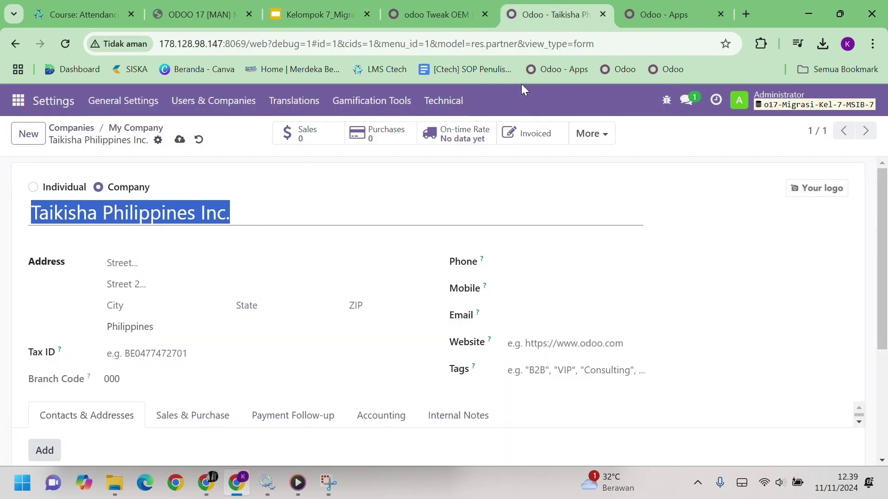
Paste the company street address and begin entering the city
{"action": "left_click", "coordinate": [151, 262]}
{"action": "key", "text": "ctrl+v"}
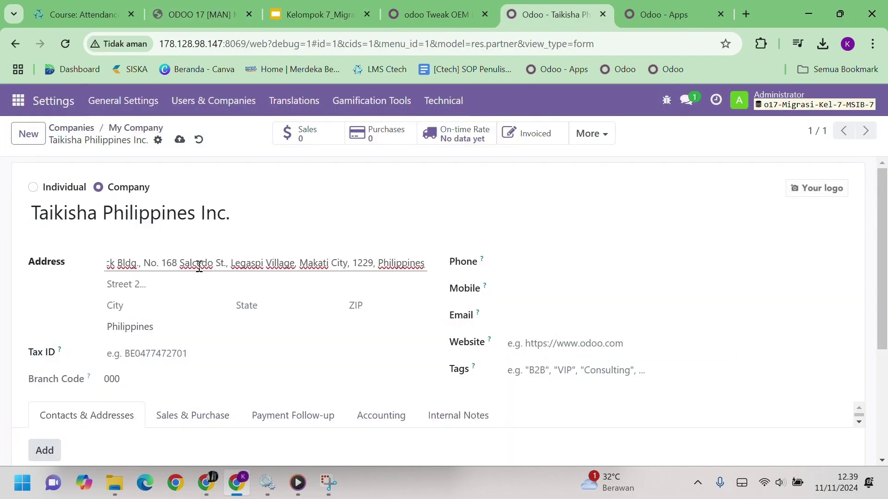
{"action": "left_click", "coordinate": [168, 308]}
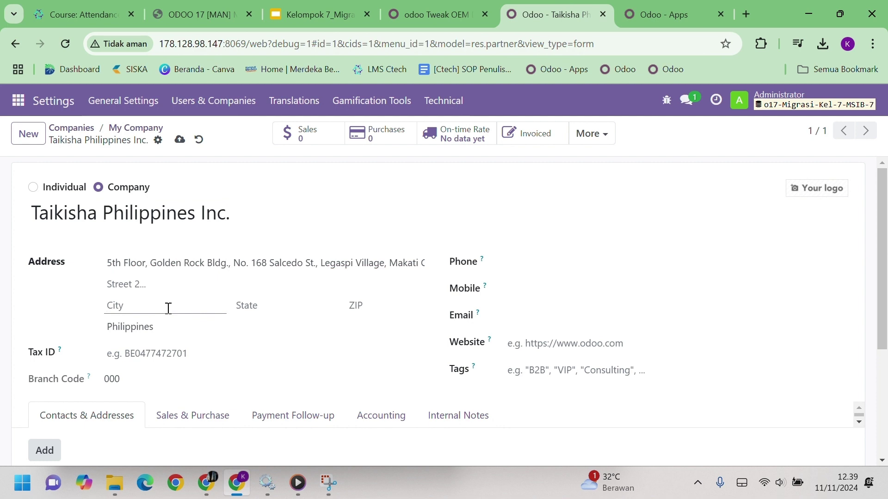
{"action": "type", "text": "Makati"}
{"action": "left_click", "coordinate": [267, 303]}
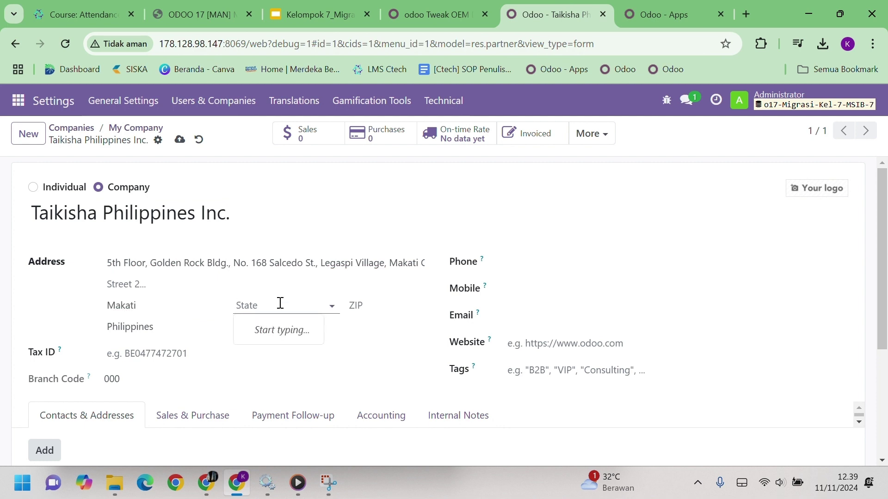
{"action": "left_click", "coordinate": [170, 335]}
{"action": "left_click", "coordinate": [170, 335]}
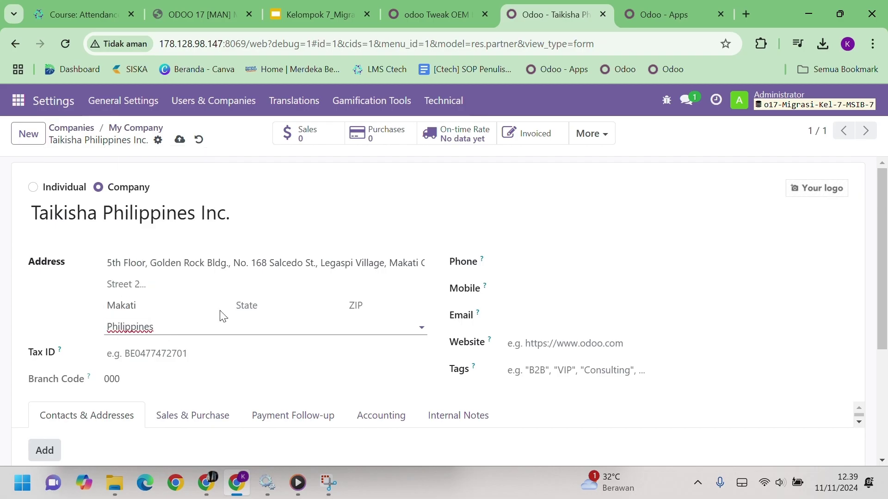
{"action": "left_click", "coordinate": [393, 258]}
Create and save a new state Makati City, abandoning the Legaspi attempt
{"action": "left_click", "coordinate": [253, 310]}
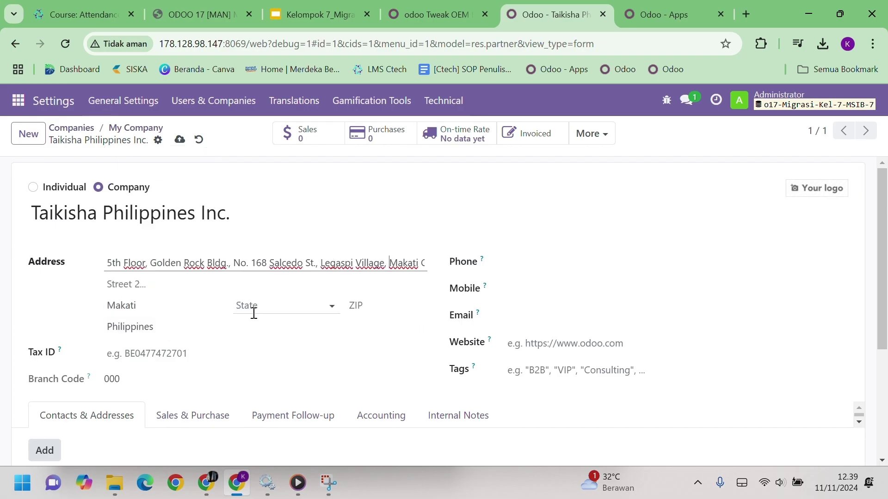
{"action": "type", "text": "Legaspi"}
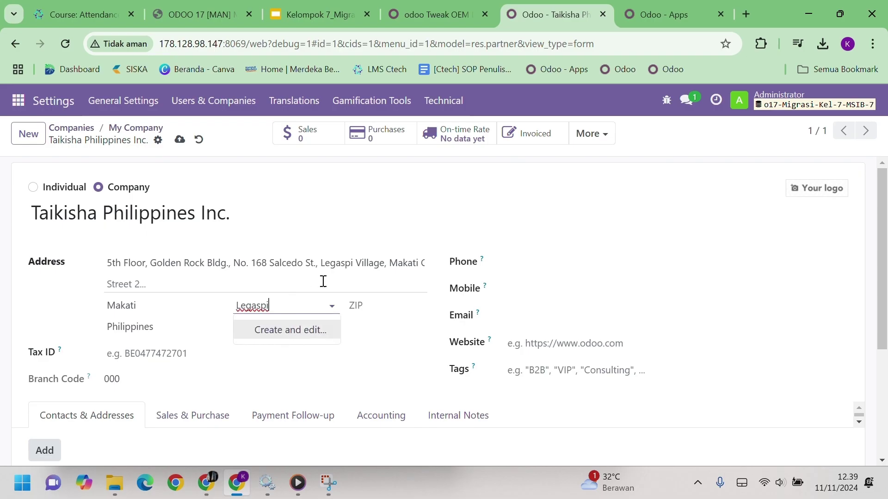
{"action": "key", "text": "Return"}
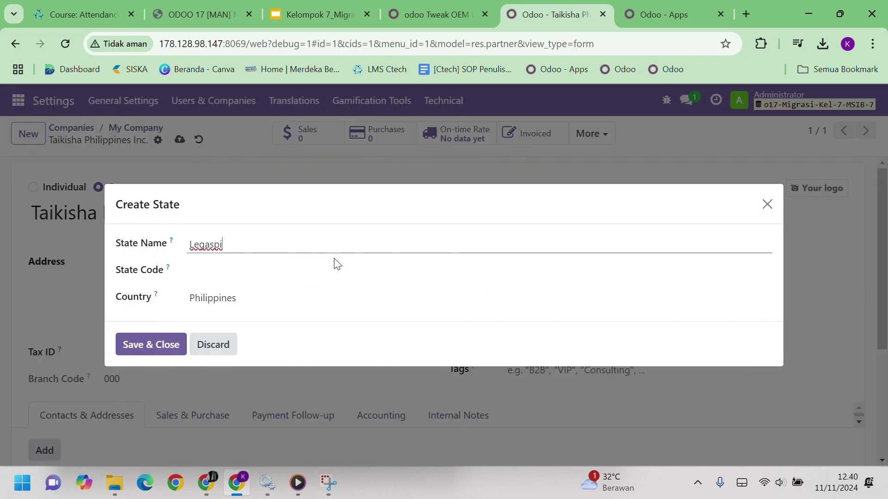
{"action": "left_click", "coordinate": [768, 204]}
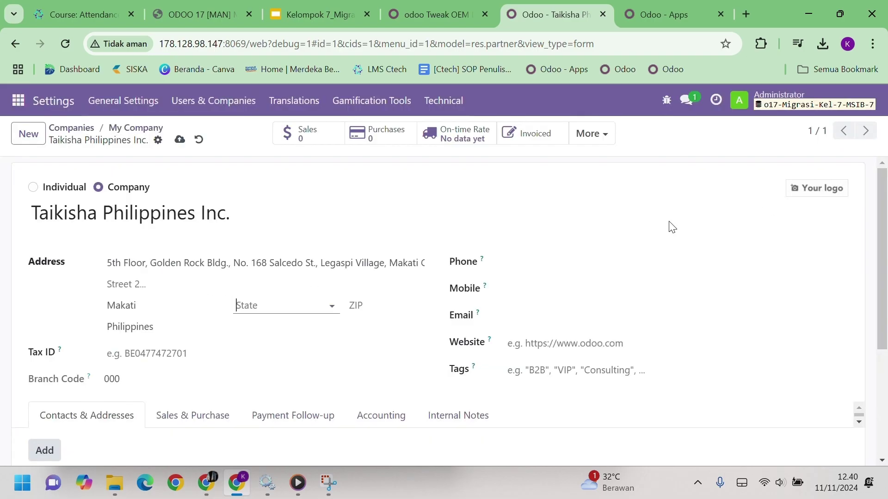
{"action": "key", "text": "End"}
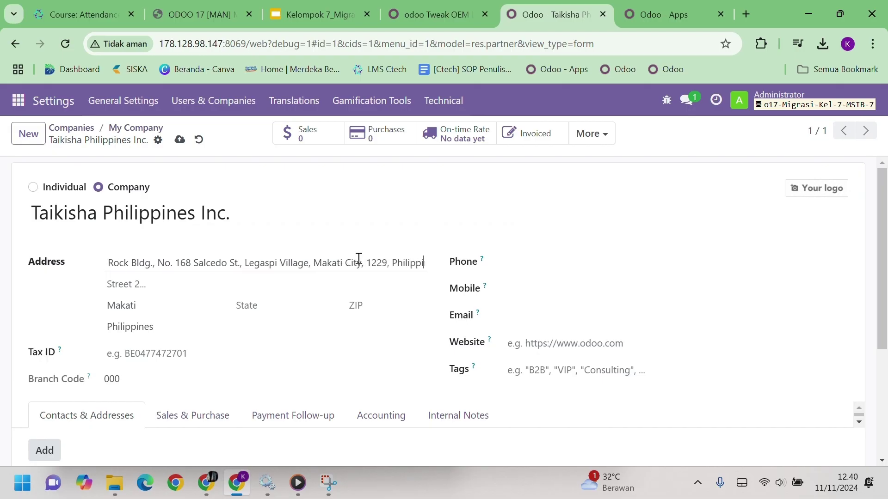
{"action": "left_click", "coordinate": [300, 304]}
{"action": "type", "text": "Makati"}
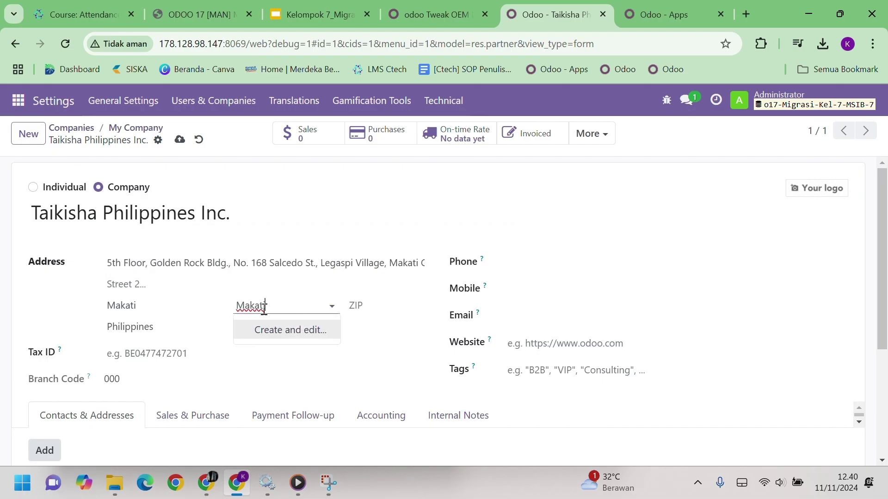
{"action": "key", "text": "Return"}
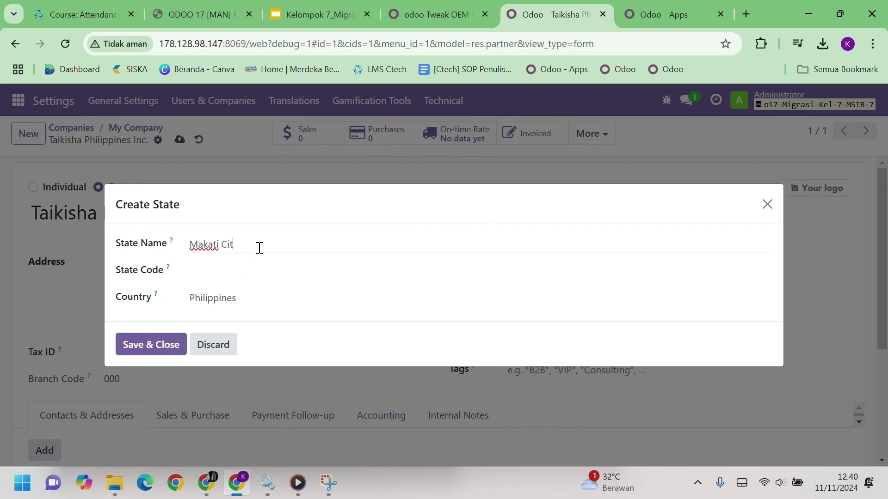
{"action": "left_click", "coordinate": [267, 275]}
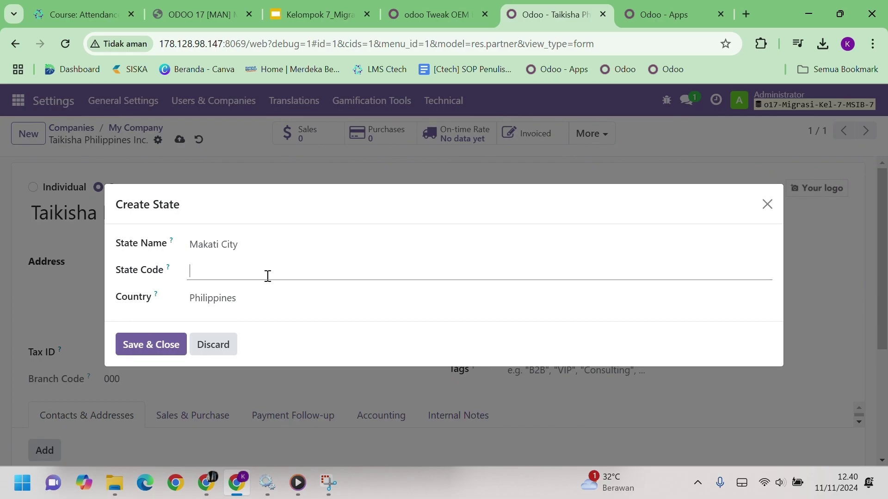
{"action": "left_click", "coordinate": [301, 19]}
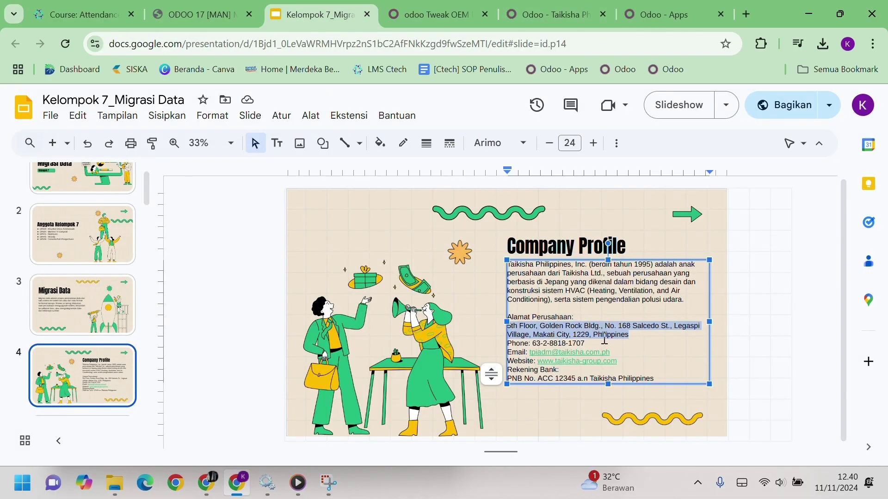
{"action": "left_click", "coordinate": [555, 14]}
{"action": "type", "text": "1229"}
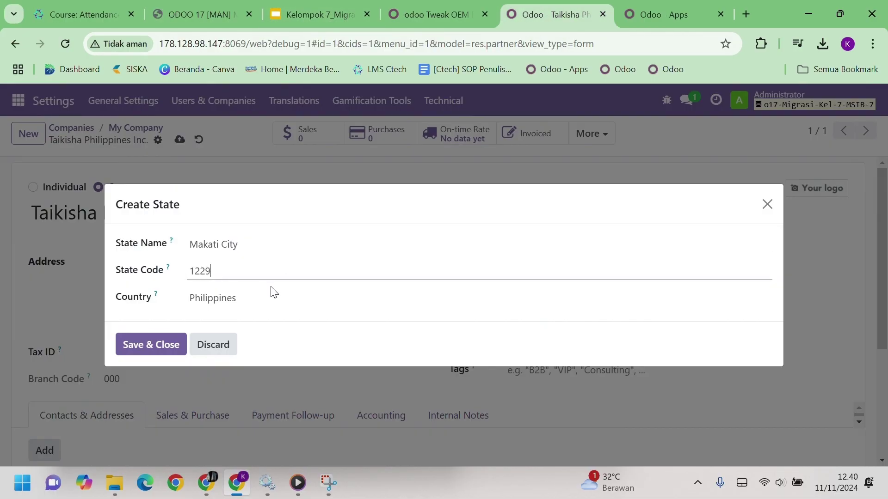
{"action": "left_click", "coordinate": [175, 345]}
Enter ZIP 1229 and paste the company phone number from the slide
{"action": "left_click", "coordinate": [369, 306]}
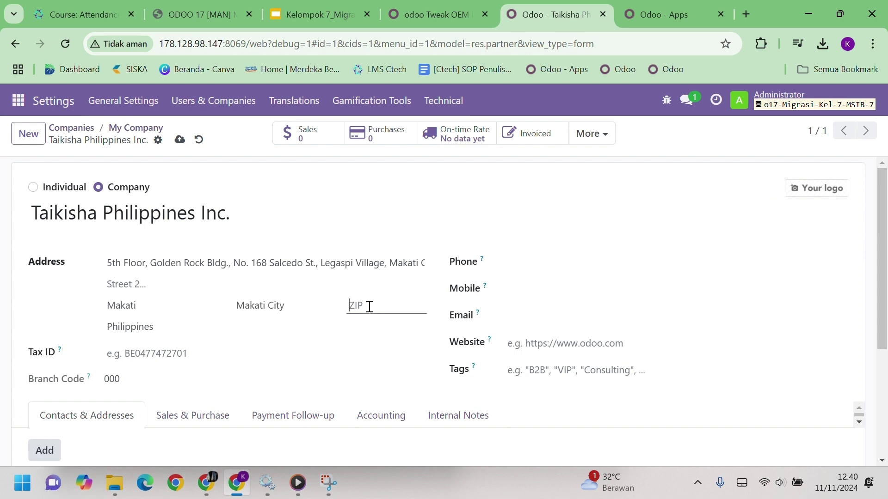
{"action": "type", "text": "1229"}
{"action": "left_click", "coordinate": [133, 305]}
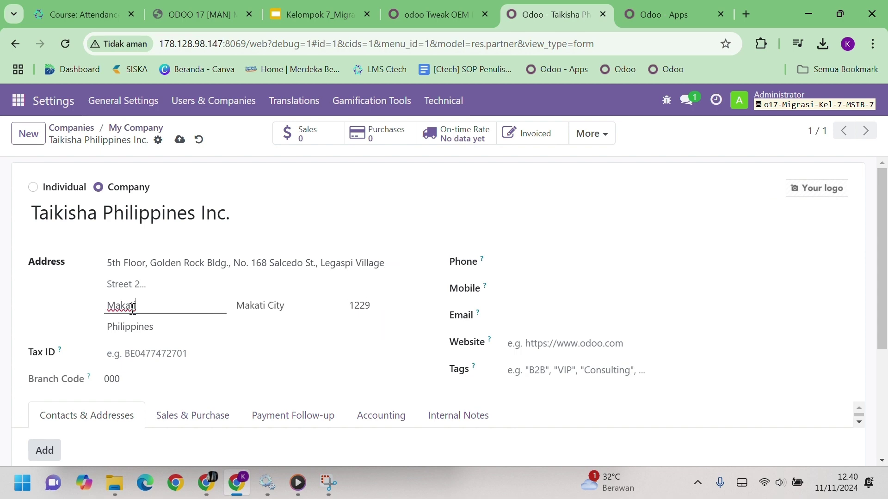
{"action": "left_click", "coordinate": [326, 9]}
{"action": "left_click_drag", "start_coordinate": [587, 343], "coordinate": [531, 343]}
{"action": "key", "text": "ctrl+c"}
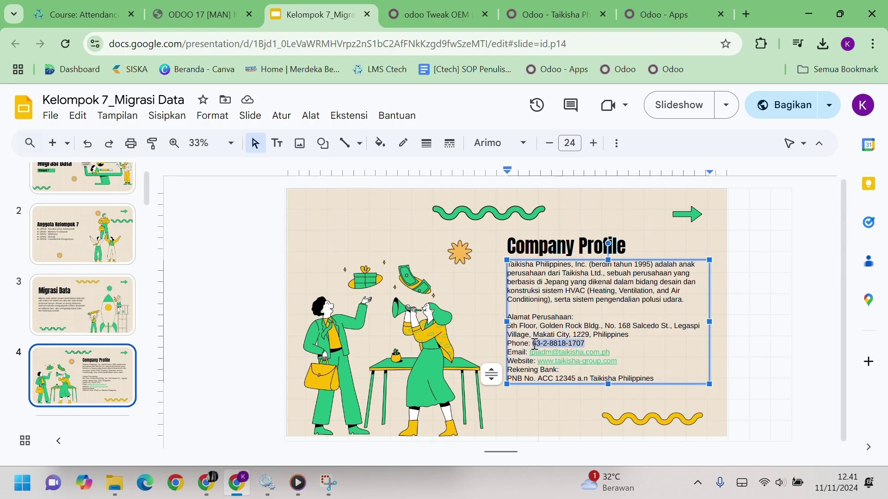
{"action": "left_click", "coordinate": [555, 14]}
{"action": "left_click", "coordinate": [535, 266]}
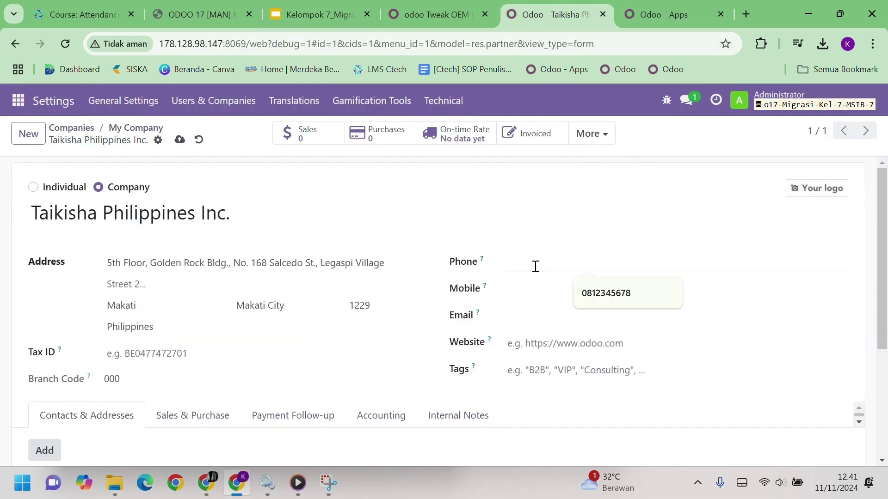
{"action": "key", "text": "ctrl+v"}
{"action": "left_click", "coordinate": [276, 13]}
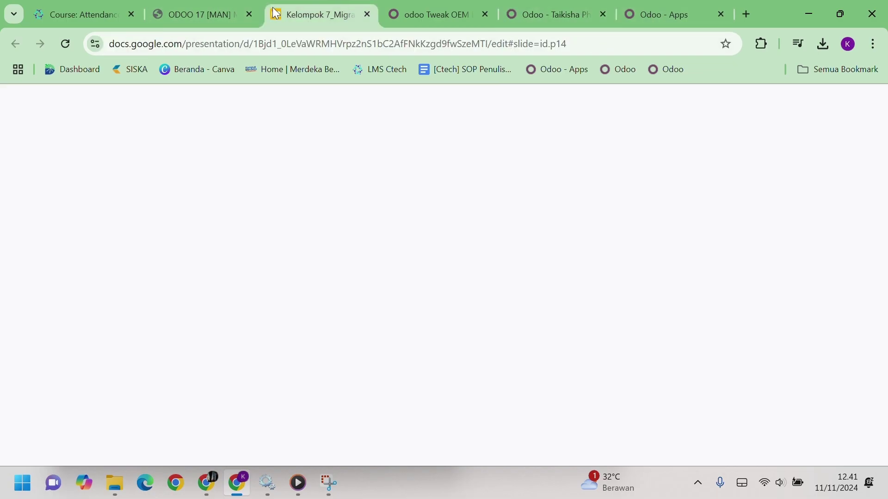
{"action": "left_click_drag", "start_coordinate": [630, 354], "coordinate": [531, 354]}
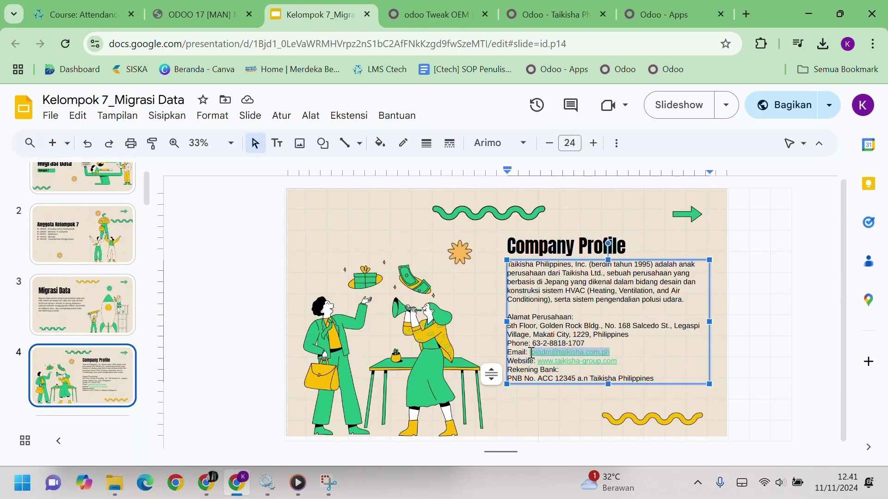
{"action": "key", "text": "ctrl+c"}
{"action": "left_click", "coordinate": [555, 15]}
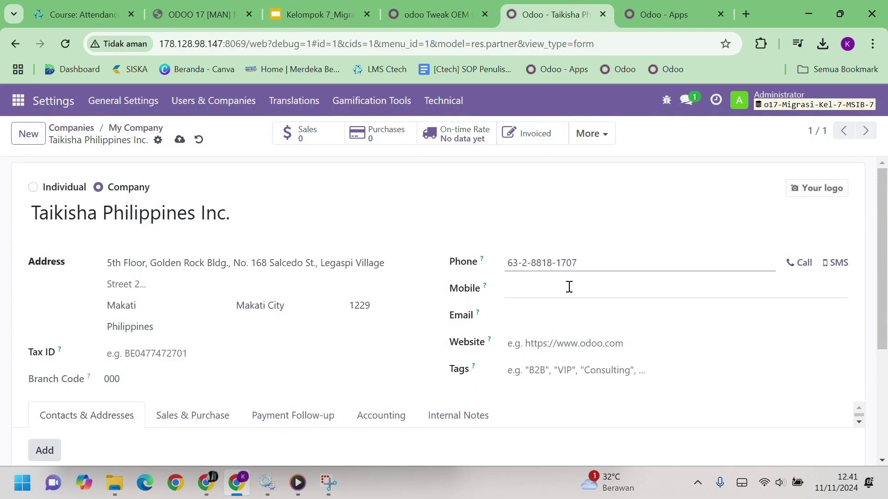
{"action": "left_click", "coordinate": [558, 317]}
{"action": "key", "text": "ctrl+v"}
{"action": "left_click", "coordinate": [319, 14]}
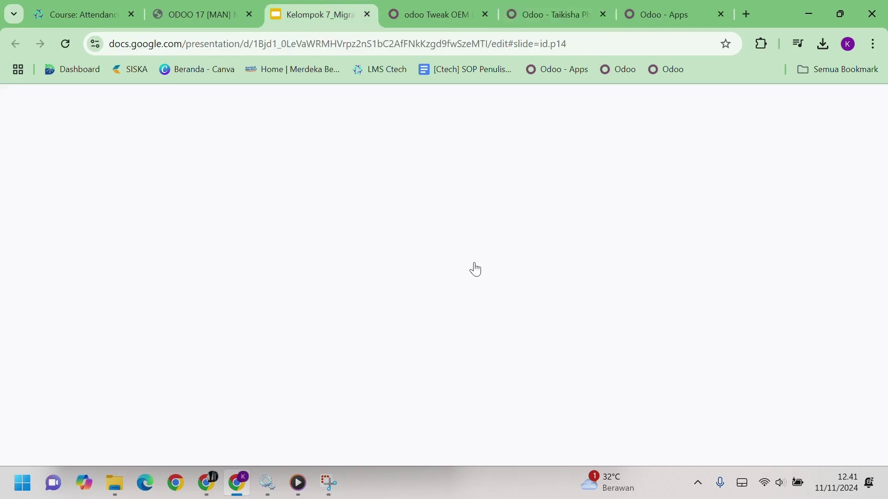
{"action": "left_click_drag", "start_coordinate": [620, 361], "coordinate": [539, 363]}
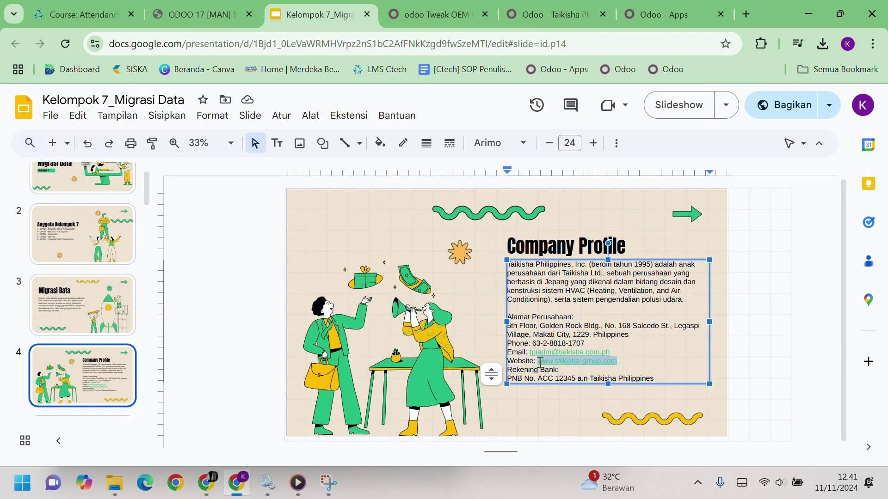
{"action": "key", "text": "ctrl+c"}
{"action": "left_click", "coordinate": [554, 15]}
{"action": "left_click", "coordinate": [604, 336]}
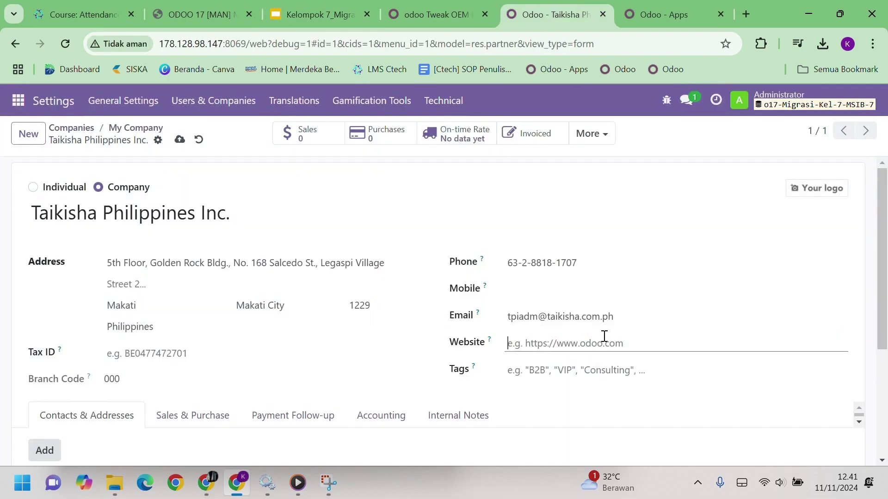
{"action": "key", "text": "ctrl+v"}
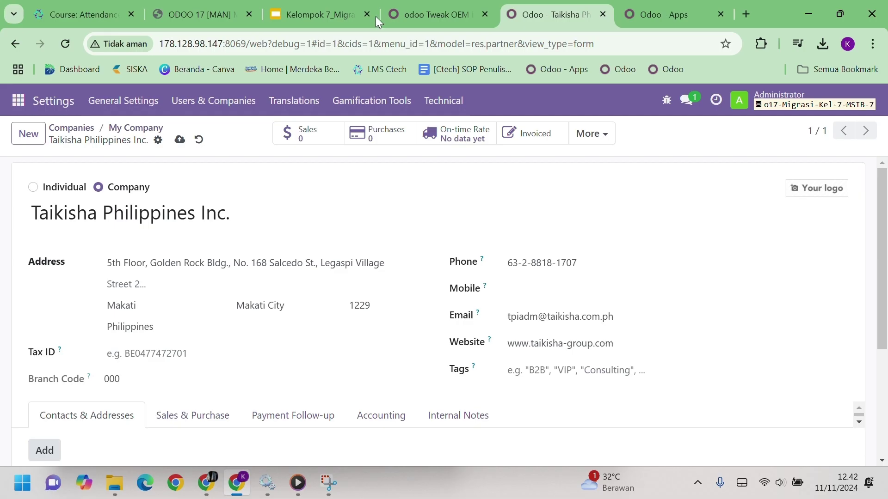
Upload 'taikisha ph' from Downloads as the company logo and save the company record
{"action": "mouse_move", "coordinate": [823, 197]}
{"action": "left_click", "coordinate": [796, 188]}
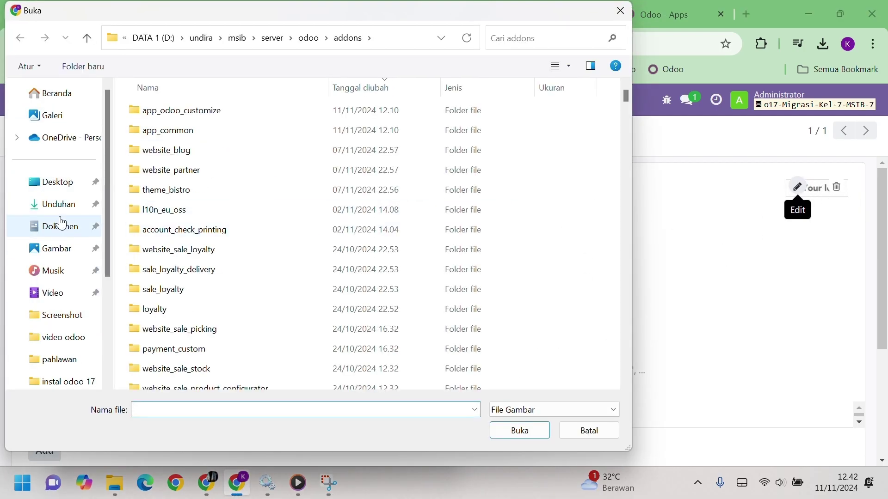
{"action": "left_click", "coordinate": [59, 205]}
{"action": "left_click", "coordinate": [178, 130]}
{"action": "left_click", "coordinate": [522, 432]}
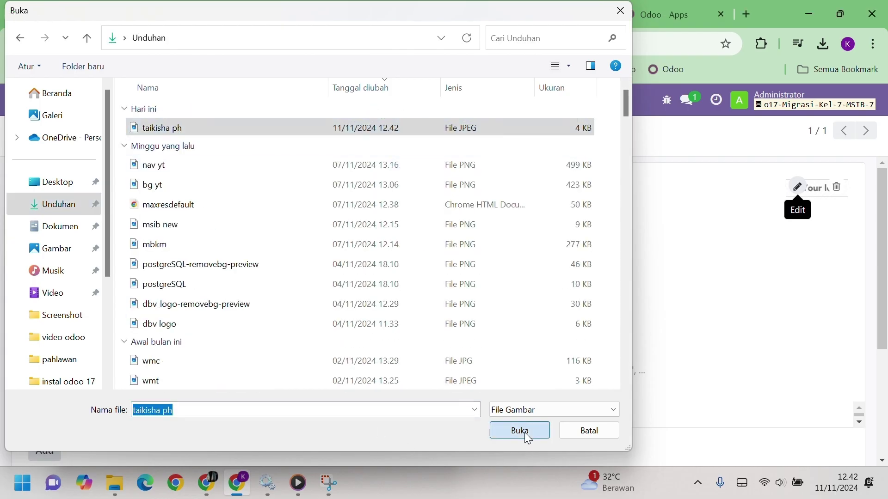
{"action": "scroll", "coordinate": [99, 283], "scroll_direction": "down", "scroll_amount": 3}
{"action": "scroll", "coordinate": [165, 226], "scroll_direction": "up", "scroll_amount": 3}
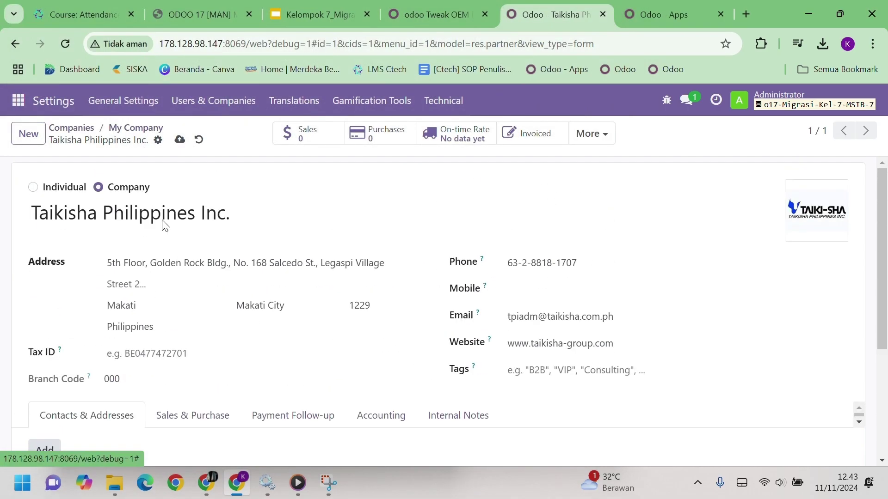
{"action": "left_click", "coordinate": [180, 139]}
{"action": "scroll", "coordinate": [357, 373], "scroll_direction": "down", "scroll_amount": 3}
{"action": "scroll", "coordinate": [359, 375], "scroll_direction": "up", "scroll_amount": 3}
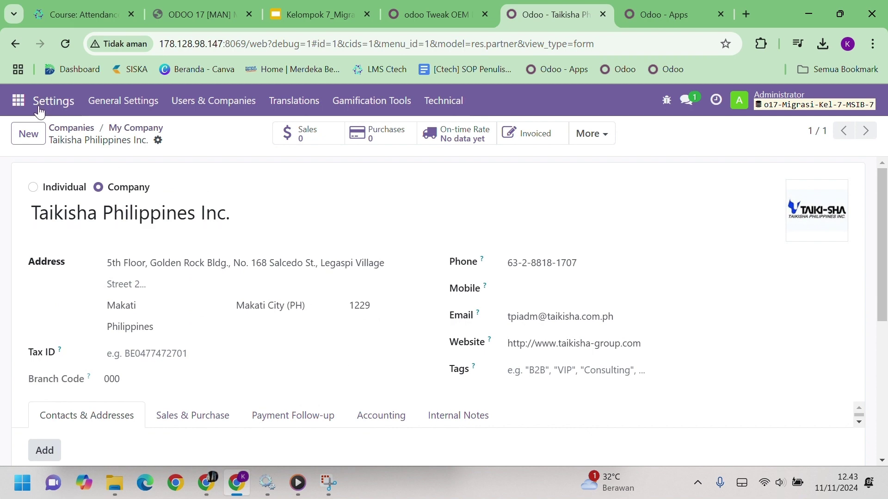
Dismiss the browser's address prompt and save General Settings with Import & Export enabled
{"action": "left_click", "coordinate": [53, 103]}
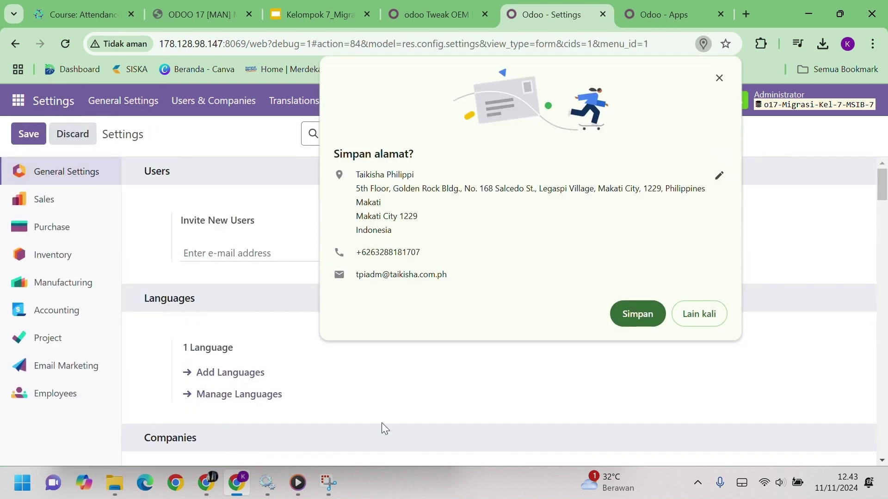
{"action": "left_click", "coordinate": [680, 314]}
{"action": "left_click", "coordinate": [50, 103]}
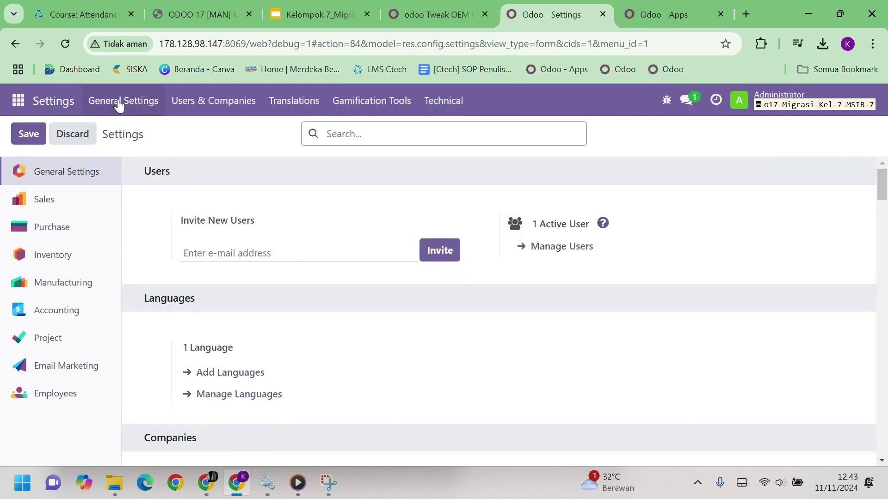
{"action": "left_click", "coordinate": [116, 102]}
{"action": "scroll", "coordinate": [287, 333], "scroll_direction": "down", "scroll_amount": 15}
{"action": "scroll", "coordinate": [287, 333], "scroll_direction": "up", "scroll_amount": 4}
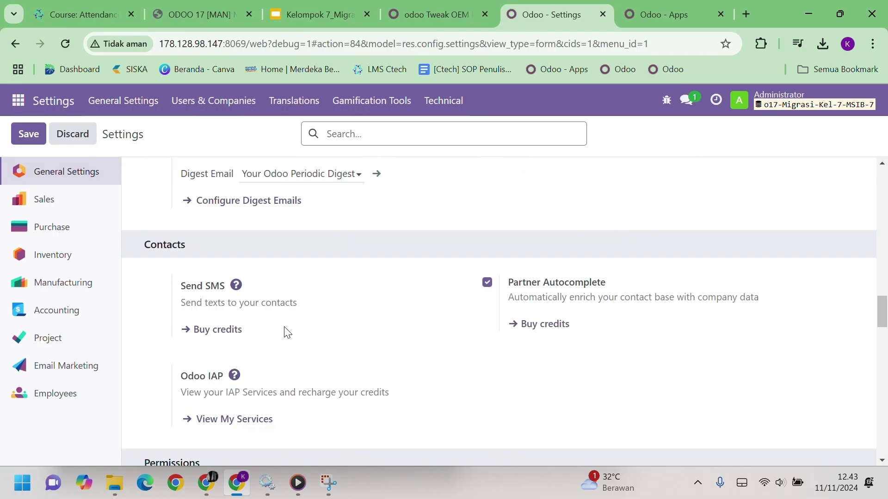
{"action": "scroll", "coordinate": [286, 332], "scroll_direction": "down", "scroll_amount": 7}
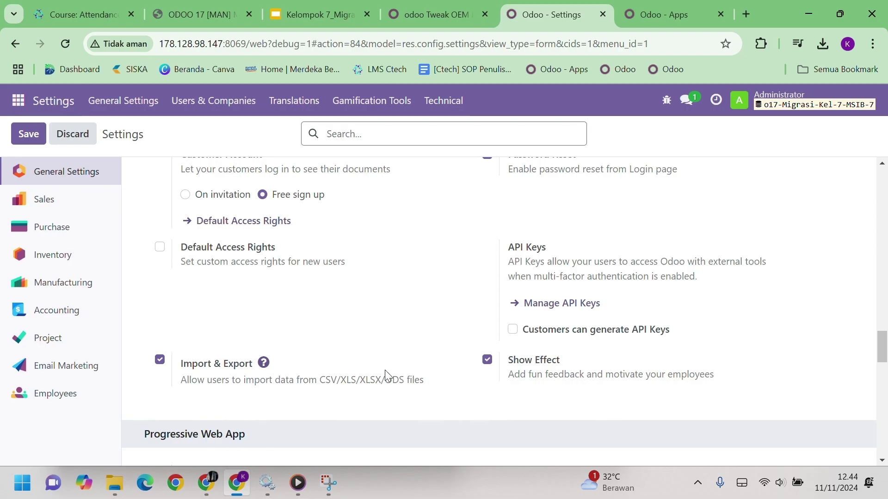
{"action": "left_click", "coordinate": [25, 137]}
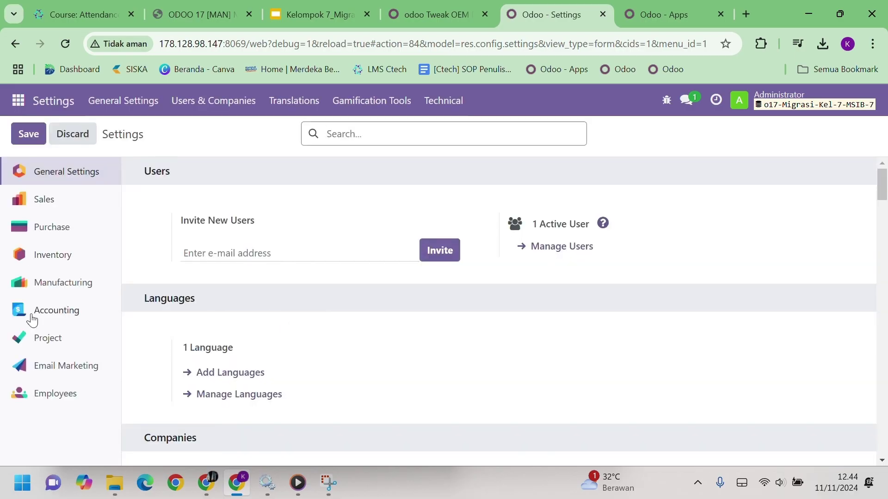
Open the Accounting settings and enable TaxCloud and Verify VAT Numbers
{"action": "left_click", "coordinate": [60, 317]}
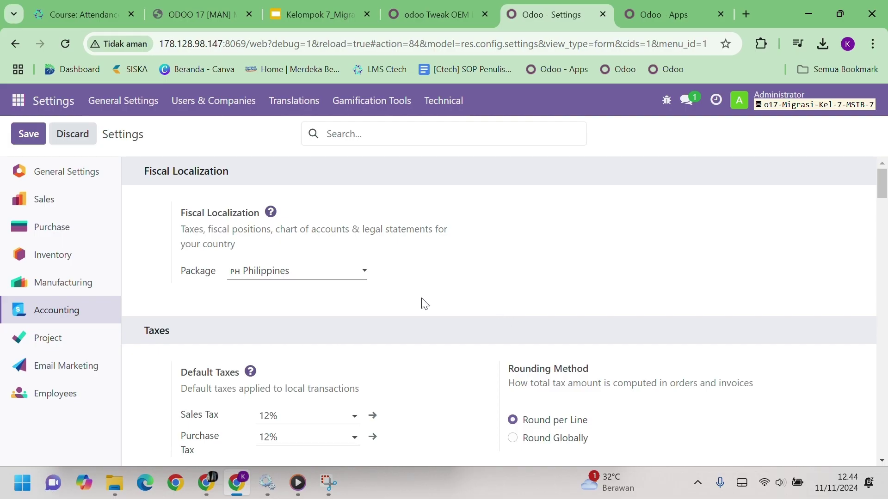
{"action": "scroll", "coordinate": [425, 304], "scroll_direction": "down", "scroll_amount": 3}
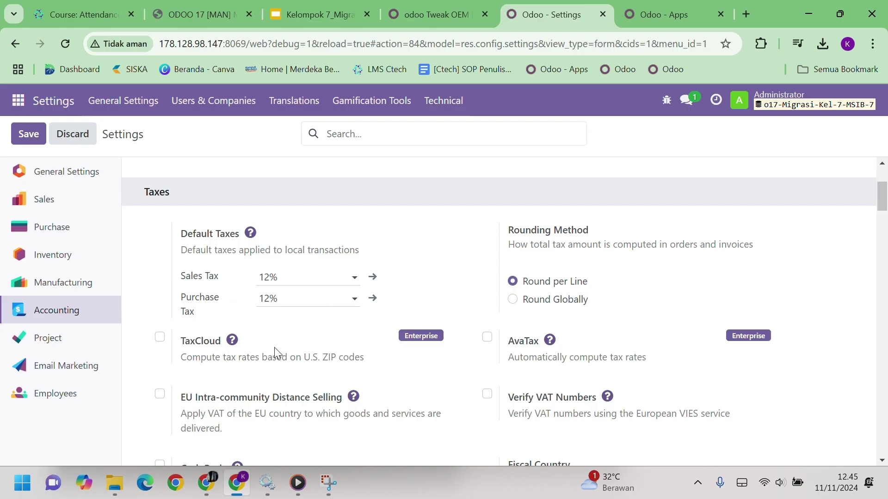
{"action": "left_click", "coordinate": [159, 339]}
{"action": "scroll", "coordinate": [340, 363], "scroll_direction": "down", "scroll_amount": 1}
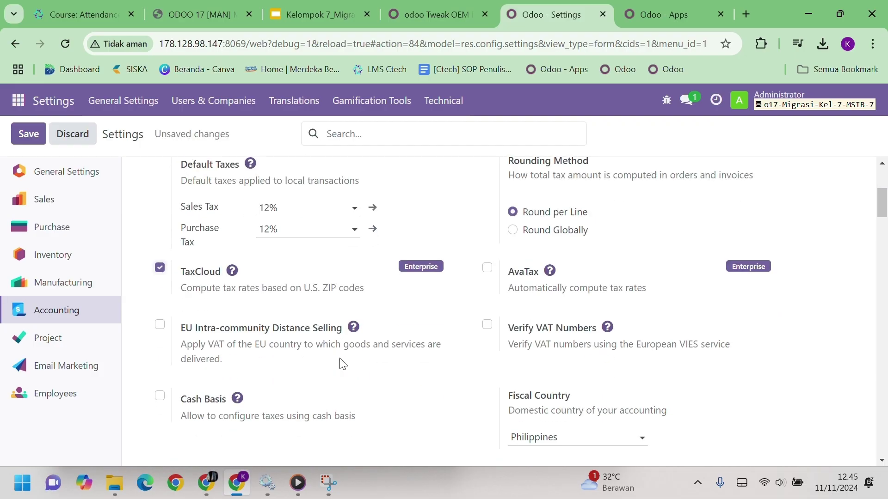
{"action": "left_click", "coordinate": [487, 325]}
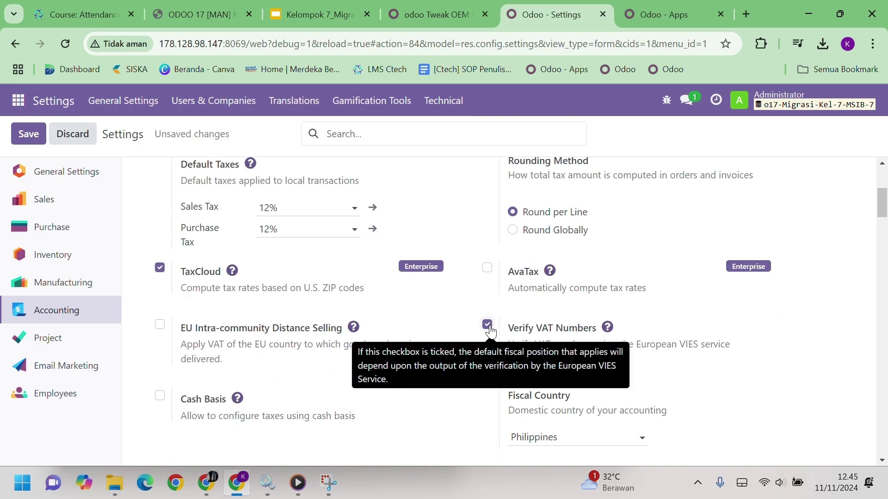
Enable Cash Basis taxes under Taxes
{"action": "scroll", "coordinate": [490, 331], "scroll_direction": "down", "scroll_amount": 1}
{"action": "scroll", "coordinate": [491, 331], "scroll_direction": "up", "scroll_amount": 2}
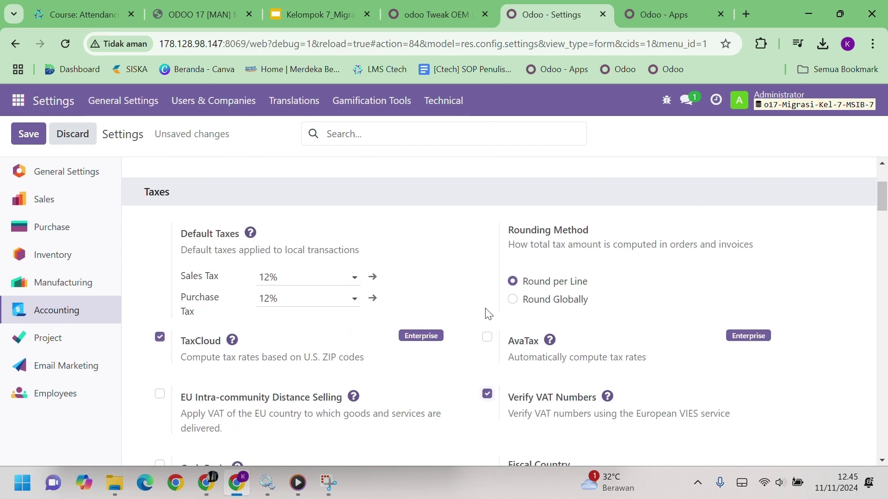
{"action": "mouse_move", "coordinate": [505, 254]}
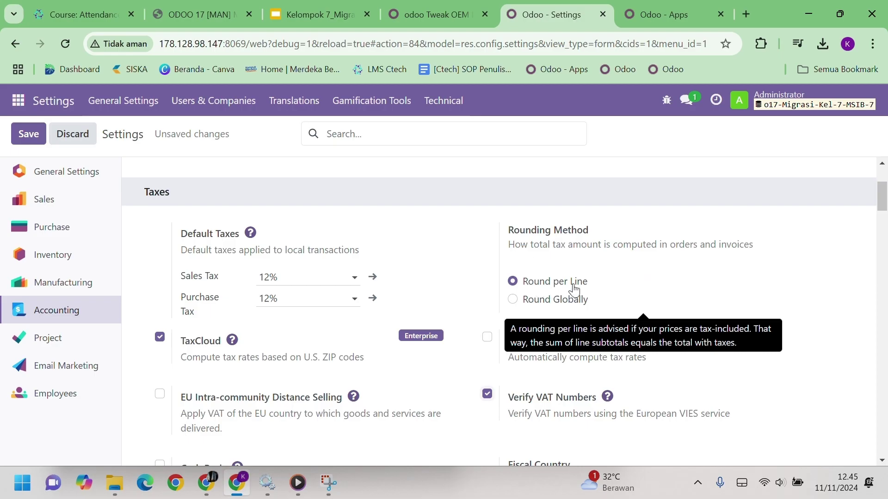
{"action": "scroll", "coordinate": [424, 339], "scroll_direction": "down", "scroll_amount": 3}
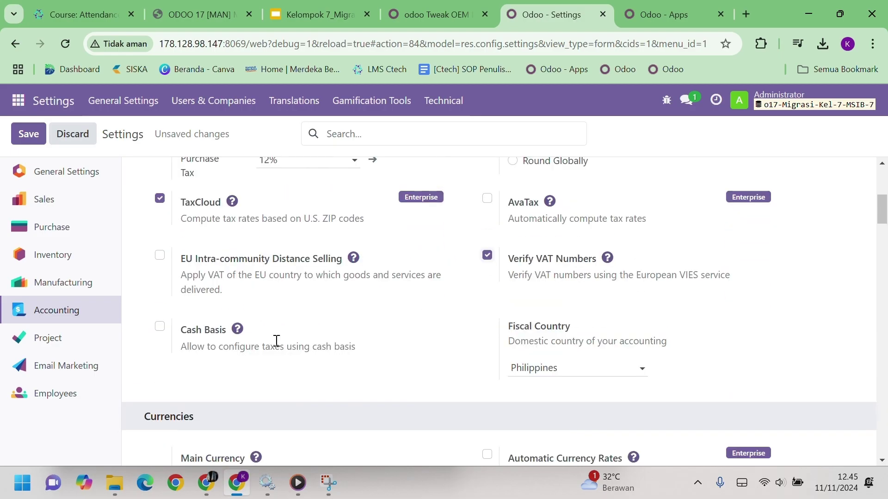
{"action": "left_click", "coordinate": [160, 327]}
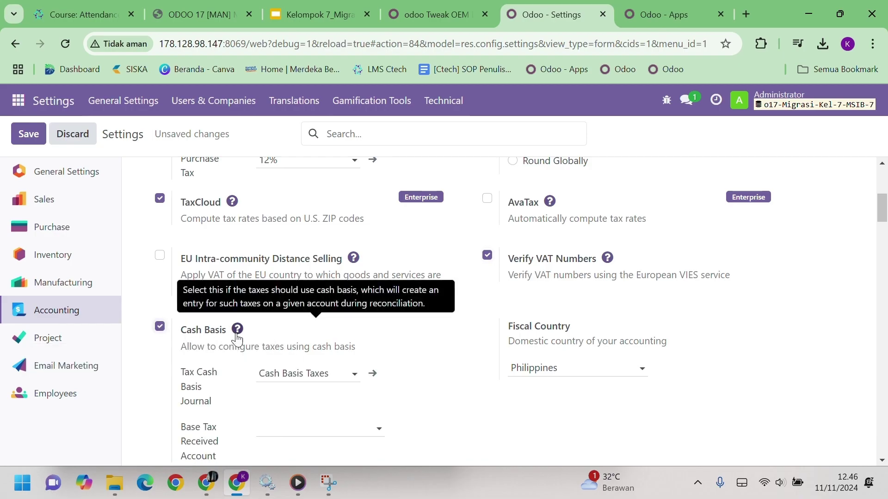
{"action": "scroll", "coordinate": [383, 386], "scroll_direction": "down", "scroll_amount": 3}
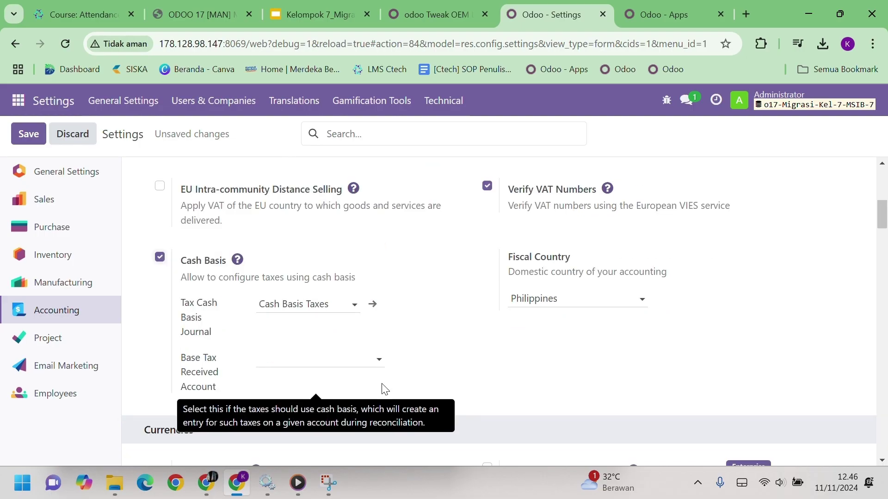
{"action": "scroll", "coordinate": [384, 389], "scroll_direction": "up", "scroll_amount": 3}
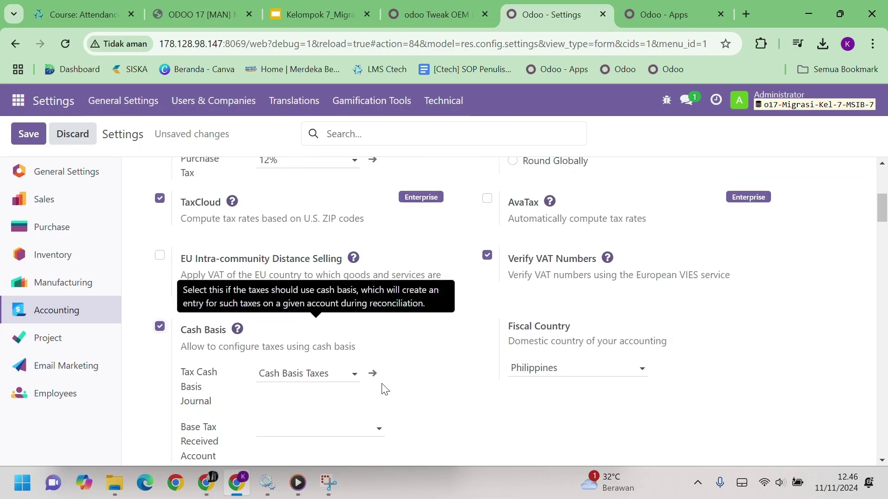
{"action": "scroll", "coordinate": [383, 389], "scroll_direction": "down", "scroll_amount": 6}
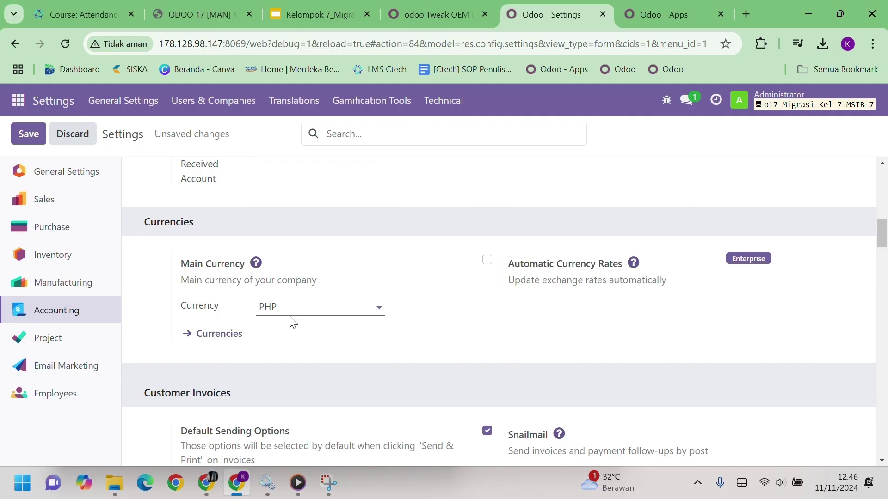
Leave the main currency set to PHP
{"action": "left_click", "coordinate": [362, 306]}
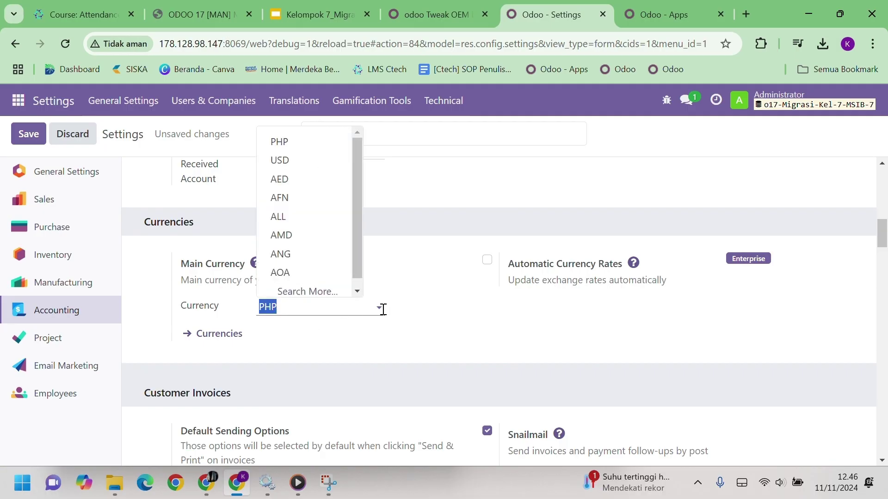
{"action": "left_click", "coordinate": [409, 315]}
{"action": "scroll", "coordinate": [328, 323], "scroll_direction": "down", "scroll_amount": 6}
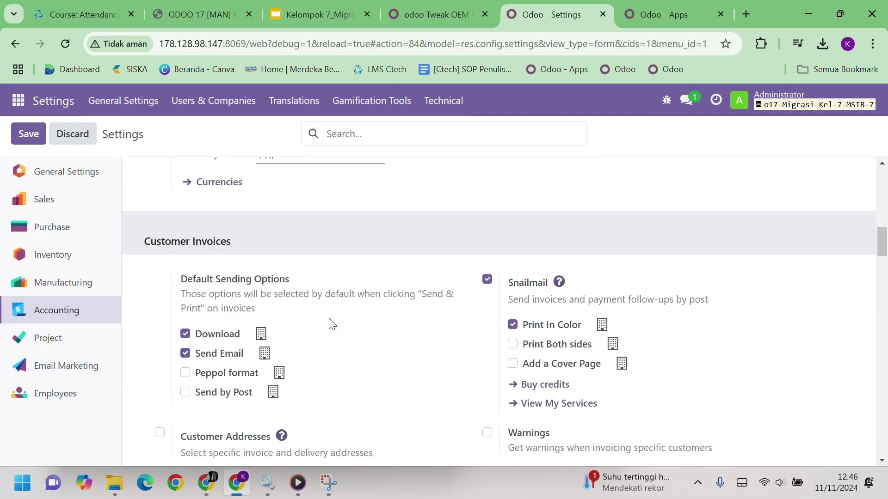
{"action": "scroll", "coordinate": [331, 323], "scroll_direction": "up", "scroll_amount": 1}
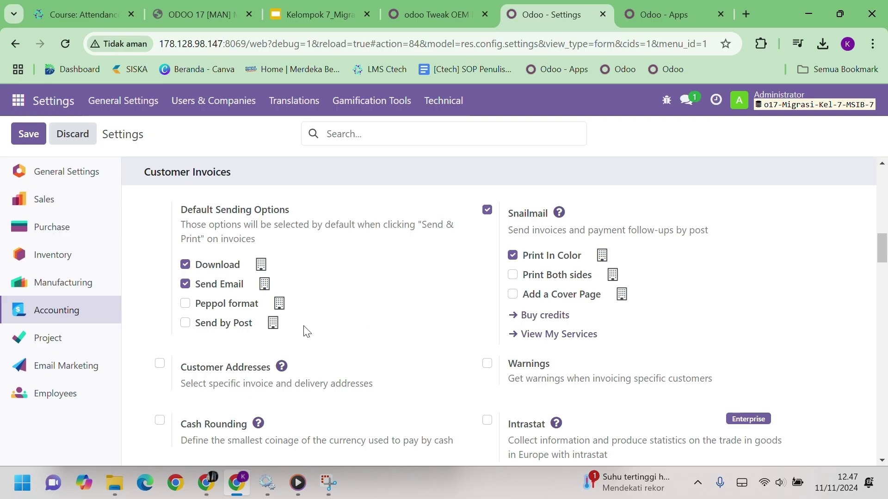
Enable customer invoice Warnings and Sale Receipt under Customer Invoices
{"action": "scroll", "coordinate": [439, 307], "scroll_direction": "down", "scroll_amount": 3}
{"action": "scroll", "coordinate": [440, 308], "scroll_direction": "up", "scroll_amount": 3}
{"action": "scroll", "coordinate": [438, 307], "scroll_direction": "down", "scroll_amount": 1}
{"action": "left_click", "coordinate": [487, 298]}
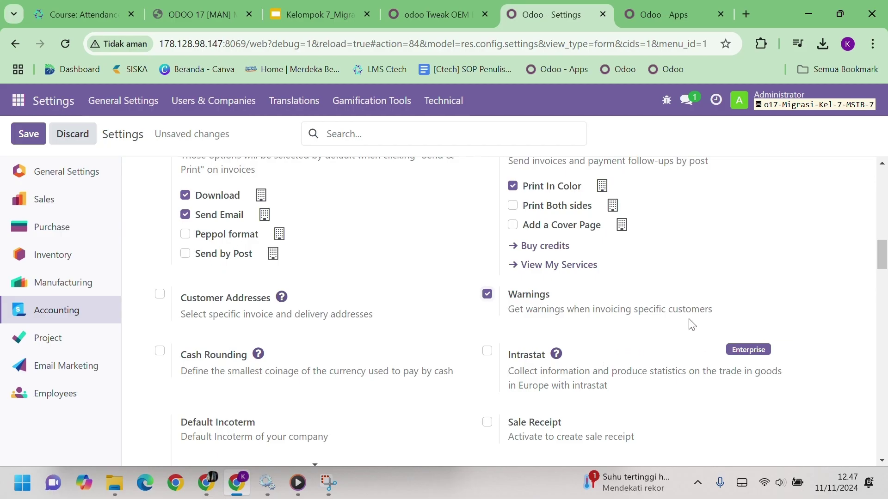
{"action": "scroll", "coordinate": [533, 320], "scroll_direction": "down", "scroll_amount": 2}
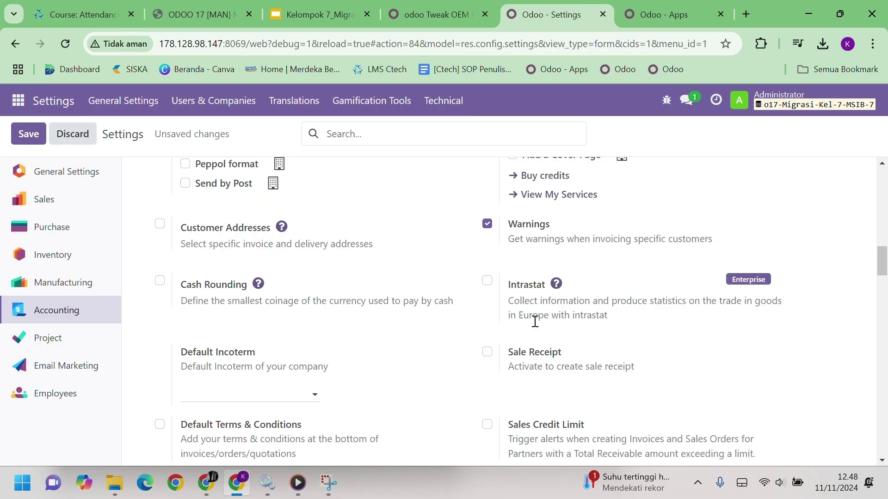
{"action": "left_click", "coordinate": [487, 284]}
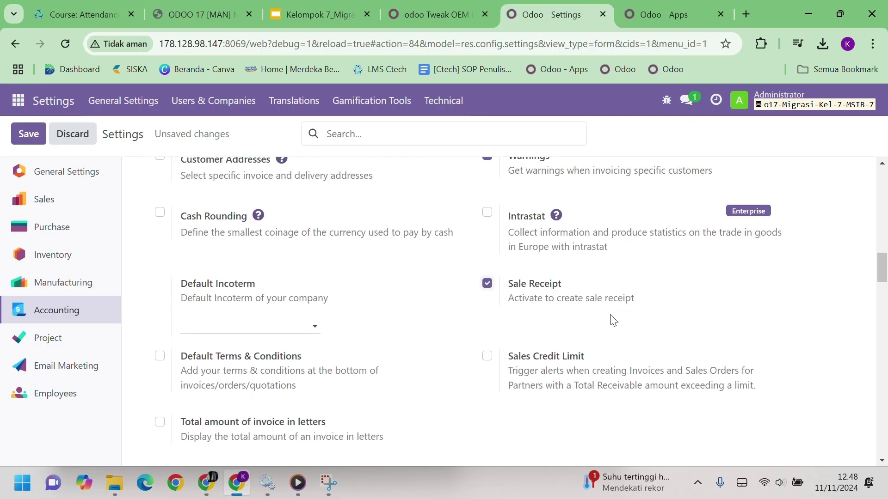
{"action": "scroll", "coordinate": [568, 324], "scroll_direction": "up", "scroll_amount": 4}
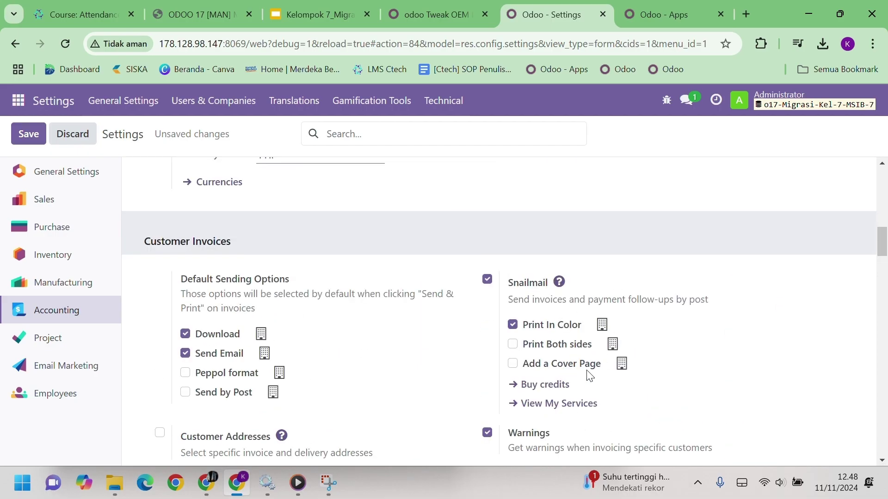
{"action": "scroll", "coordinate": [585, 380], "scroll_direction": "down", "scroll_amount": 3}
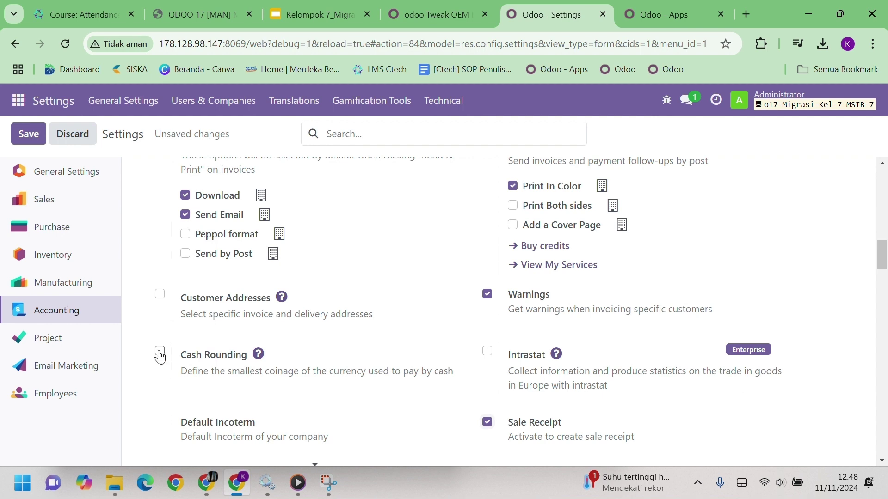
Enable Cash Rounding and default Terms & Conditions on invoices
{"action": "left_click", "coordinate": [160, 351]}
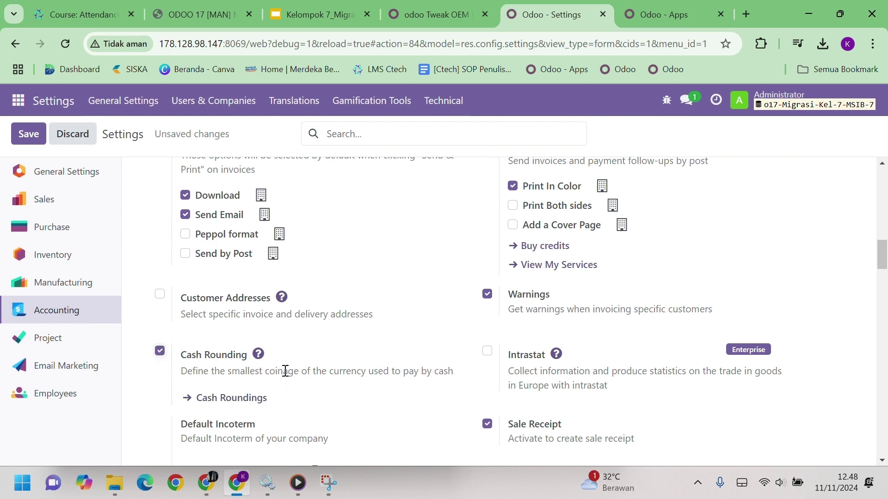
{"action": "scroll", "coordinate": [285, 371], "scroll_direction": "down", "scroll_amount": 3}
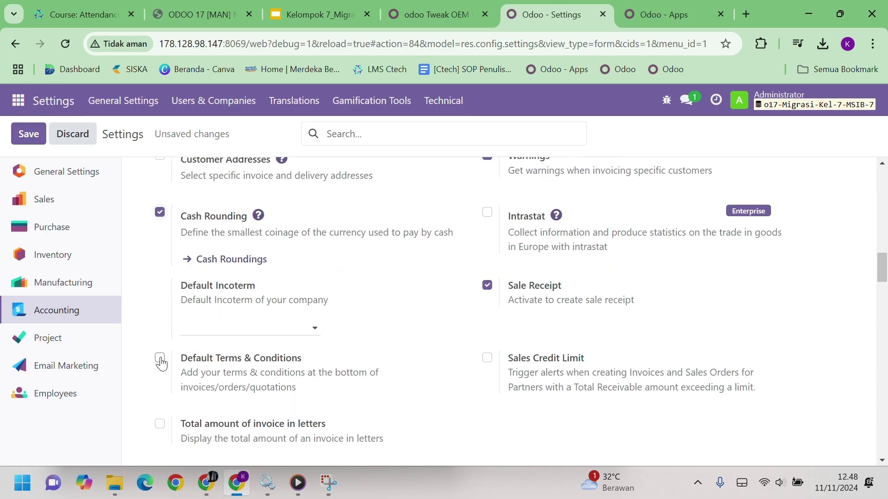
{"action": "left_click", "coordinate": [159, 358]}
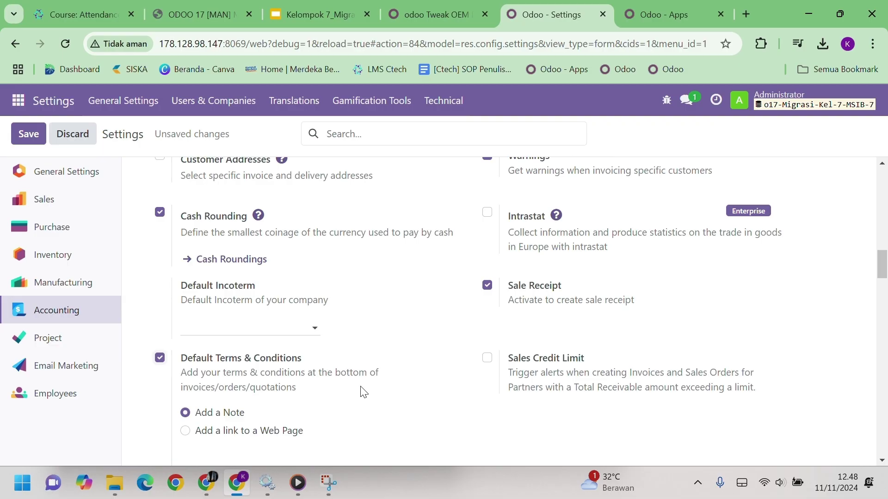
{"action": "scroll", "coordinate": [347, 383], "scroll_direction": "down", "scroll_amount": 2}
{"action": "scroll", "coordinate": [347, 384], "scroll_direction": "up", "scroll_amount": 4}
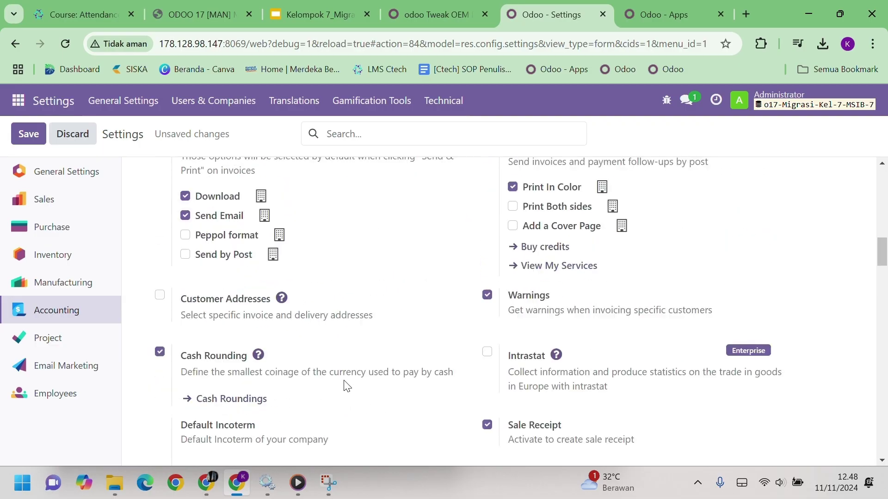
{"action": "scroll", "coordinate": [347, 386], "scroll_direction": "down", "scroll_amount": 4}
{"action": "scroll", "coordinate": [343, 385], "scroll_direction": "up", "scroll_amount": 3}
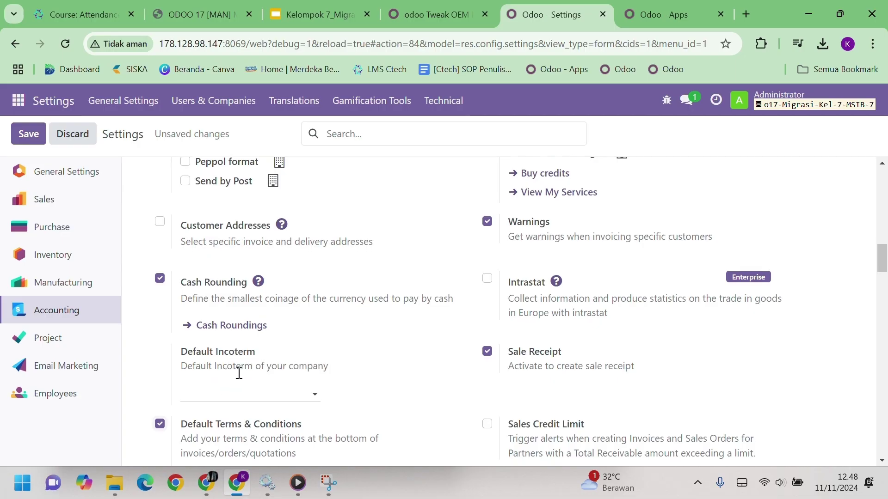
Enable SEPA Direct Debit and QR Codes payments
{"action": "scroll", "coordinate": [241, 374], "scroll_direction": "down", "scroll_amount": 5}
{"action": "scroll", "coordinate": [238, 374], "scroll_direction": "down", "scroll_amount": 8}
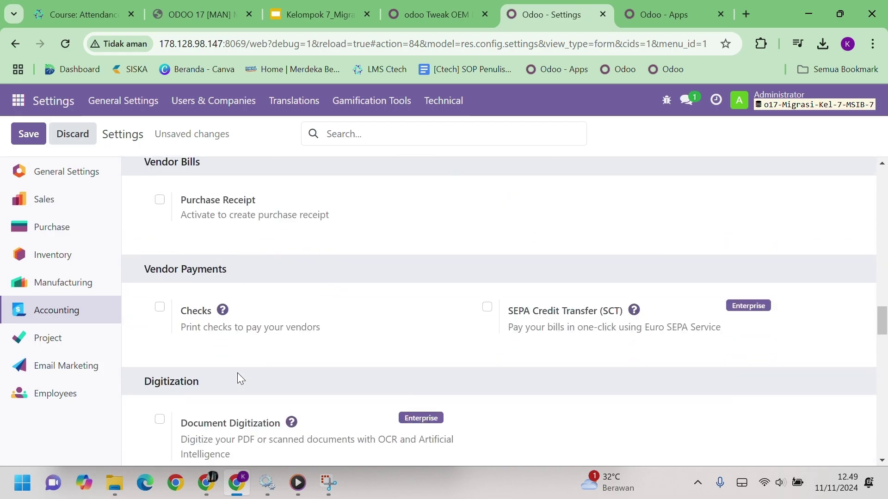
{"action": "scroll", "coordinate": [238, 373], "scroll_direction": "up", "scroll_amount": 8}
{"action": "scroll", "coordinate": [238, 374], "scroll_direction": "down", "scroll_amount": 3}
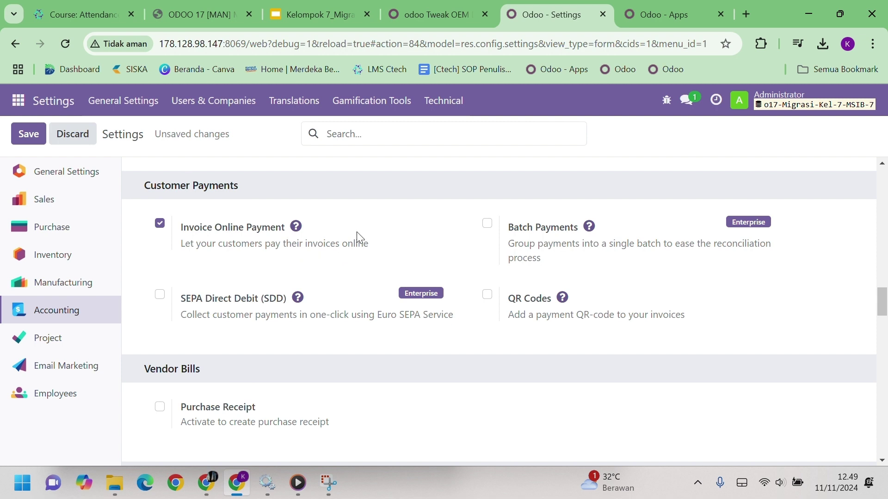
{"action": "left_click", "coordinate": [487, 294]}
Enable Purchase Receipts for vendor bills and check printing to pay vendors
{"action": "scroll", "coordinate": [354, 359], "scroll_direction": "down", "scroll_amount": 3}
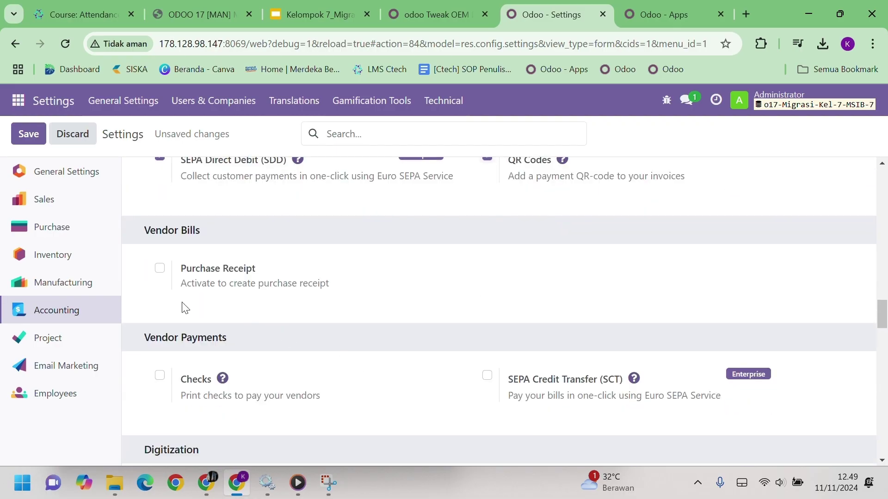
{"action": "left_click", "coordinate": [159, 268]}
{"action": "scroll", "coordinate": [357, 281], "scroll_direction": "down", "scroll_amount": 2}
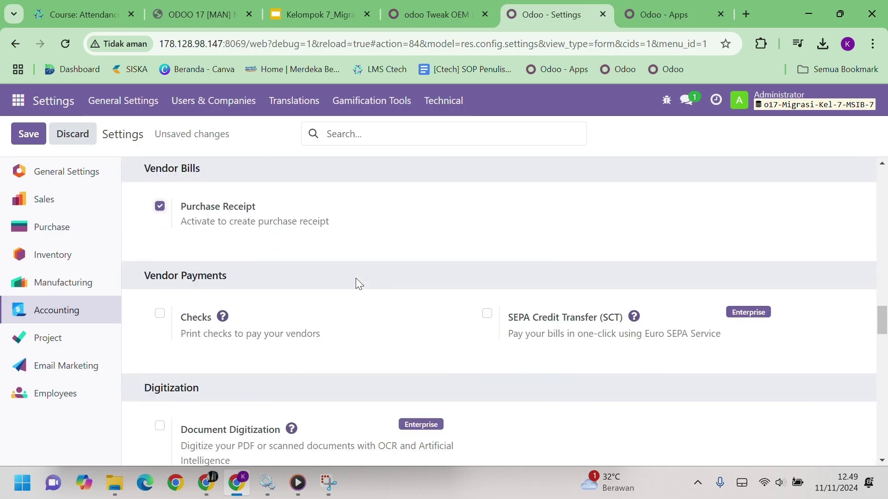
{"action": "left_click", "coordinate": [160, 306]}
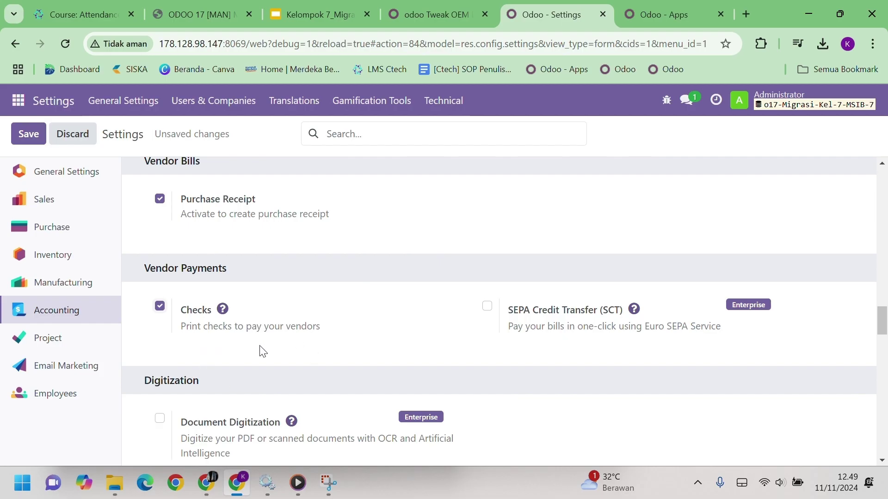
Turn on Analytic Accounting and save the accounting settings
{"action": "scroll", "coordinate": [262, 351], "scroll_direction": "down", "scroll_amount": 5}
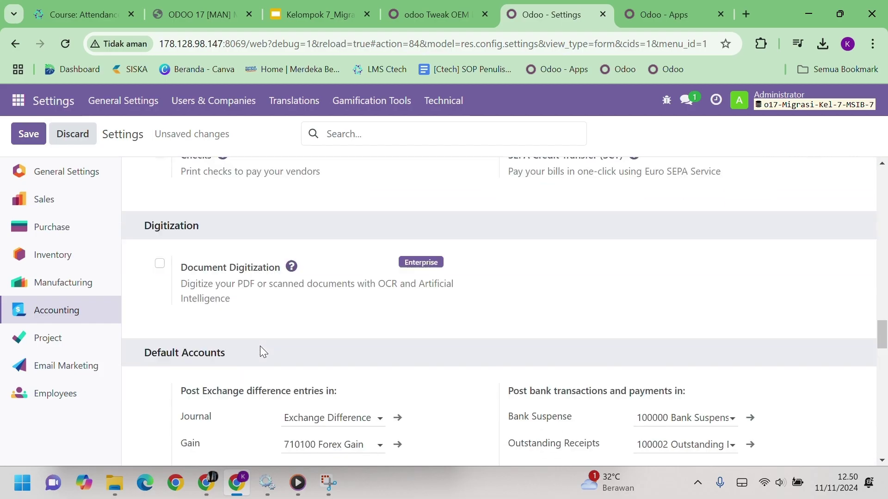
{"action": "scroll", "coordinate": [262, 351], "scroll_direction": "down", "scroll_amount": 5}
{"action": "scroll", "coordinate": [466, 350], "scroll_direction": "down", "scroll_amount": 4}
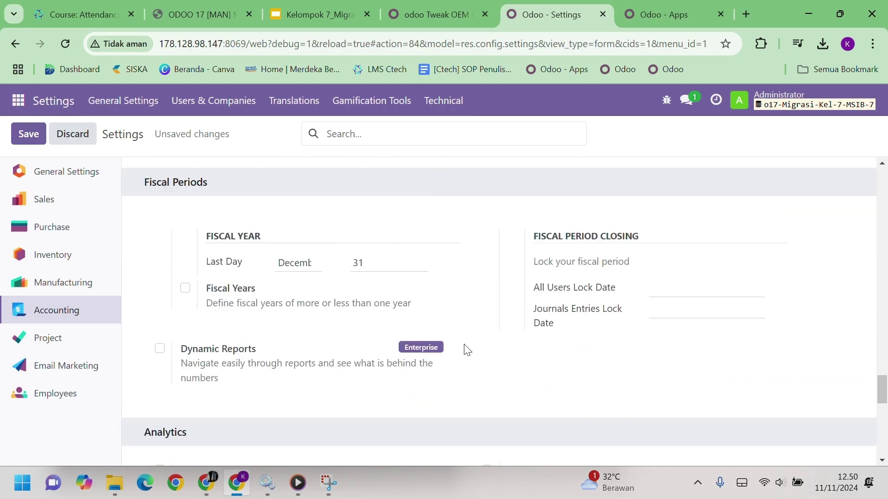
{"action": "scroll", "coordinate": [465, 351], "scroll_direction": "down", "scroll_amount": 4}
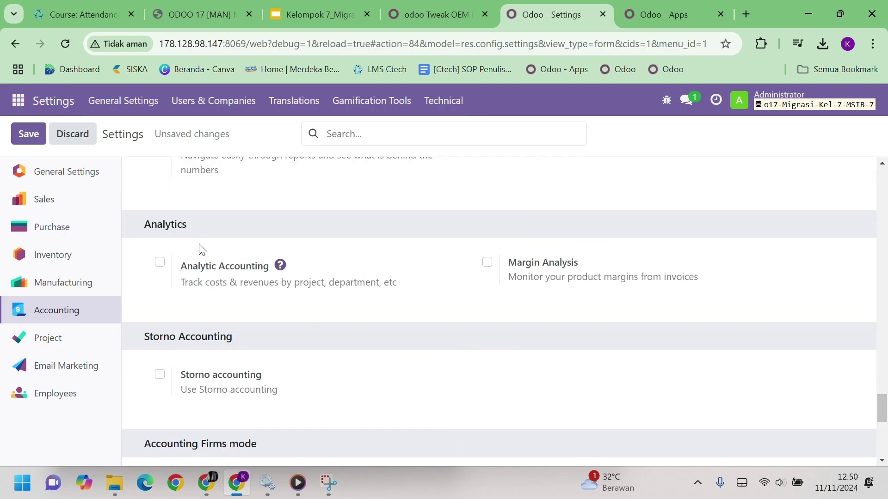
{"action": "left_click", "coordinate": [160, 263]}
{"action": "scroll", "coordinate": [450, 292], "scroll_direction": "up", "scroll_amount": 20}
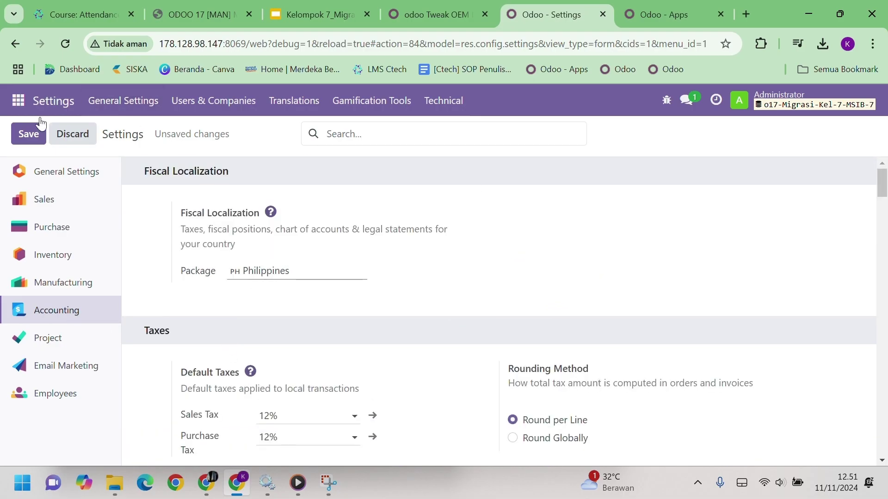
{"action": "left_click", "coordinate": [29, 135]}
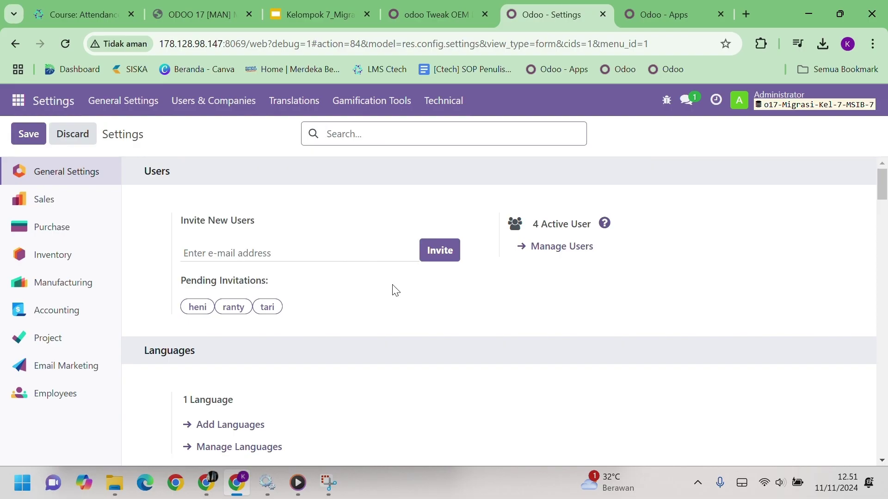
In Inventory settings, enable Packages and Warnings, keeping the ship-as-available picking policy
{"action": "left_click", "coordinate": [70, 255]}
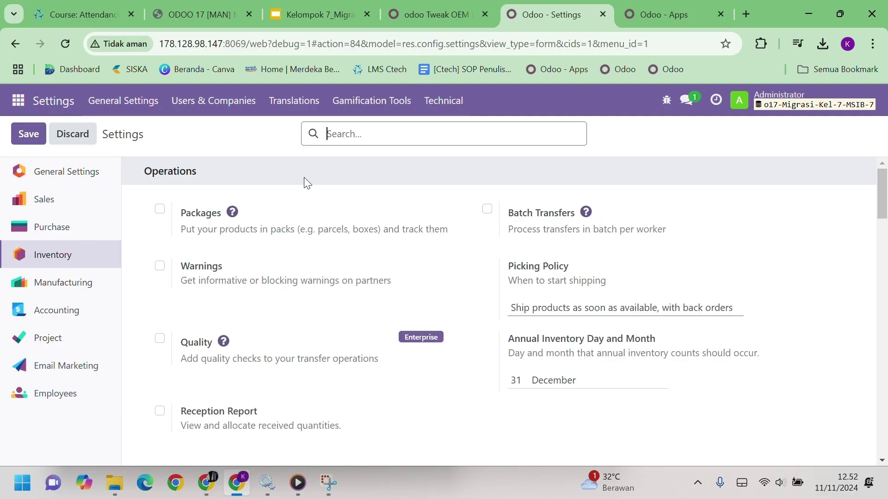
{"action": "left_click", "coordinate": [159, 211]}
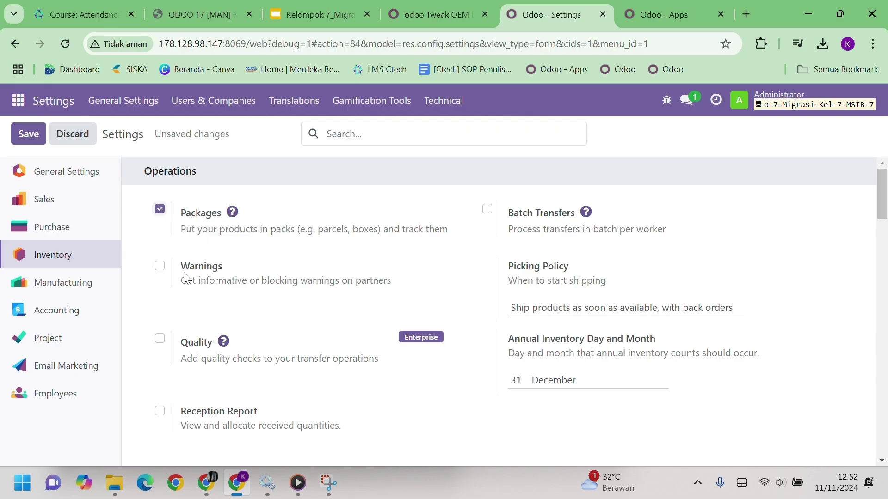
{"action": "left_click", "coordinate": [160, 266]}
{"action": "left_click", "coordinate": [577, 317]}
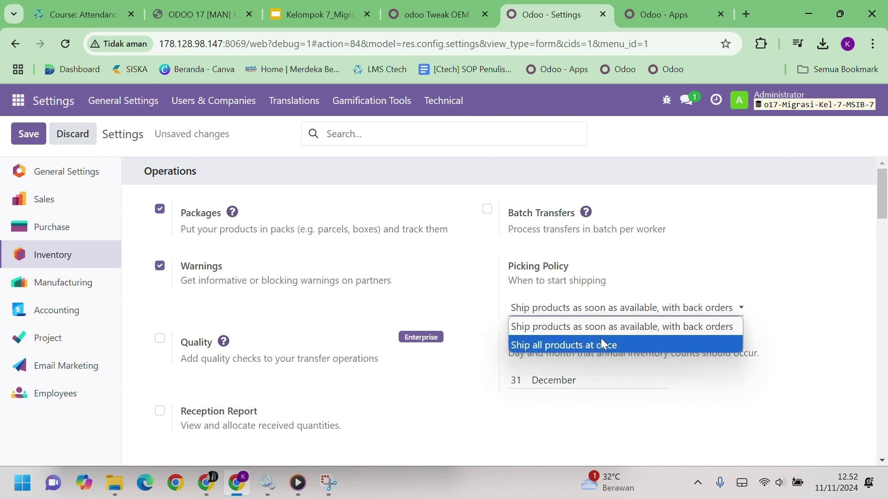
{"action": "left_click", "coordinate": [653, 327]}
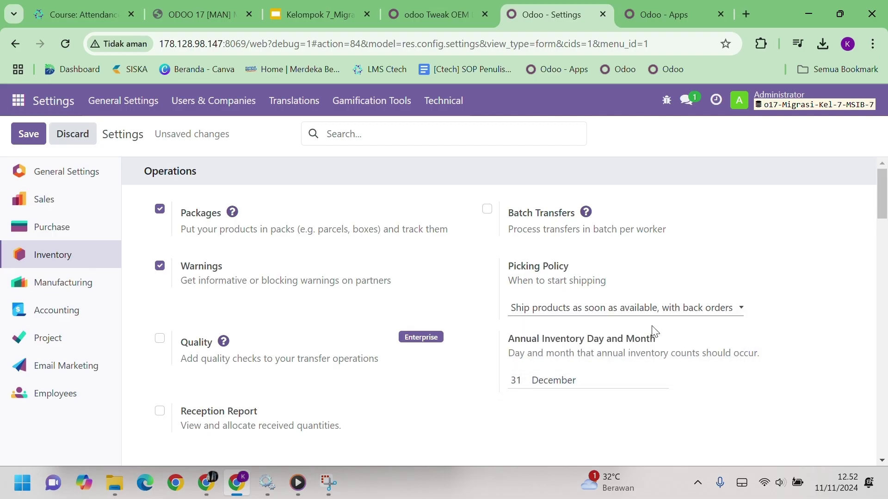
Enable Batch Transfers and Barcode Scanner, declining the Enterprise upgrade offer
{"action": "left_click", "coordinate": [487, 211]}
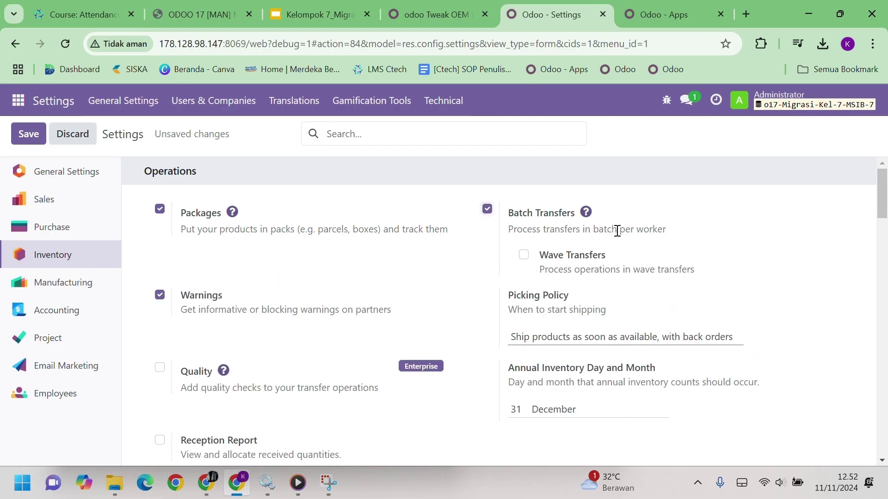
{"action": "scroll", "coordinate": [299, 370], "scroll_direction": "down", "scroll_amount": 5}
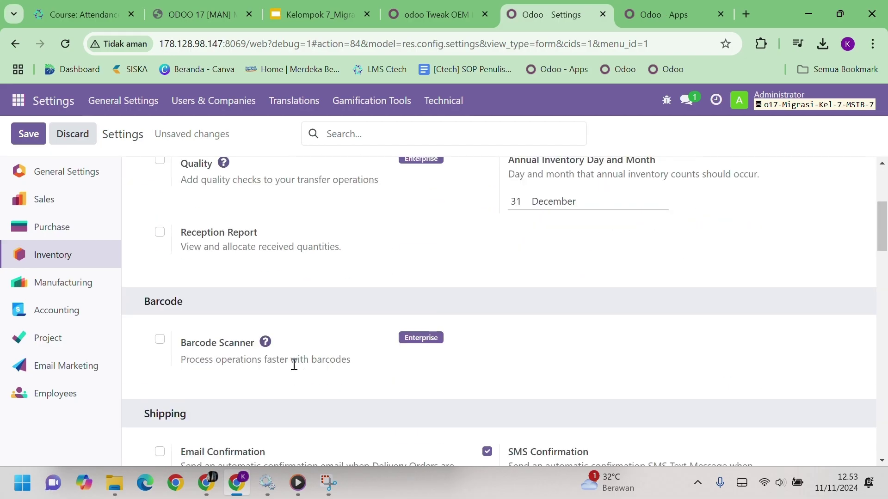
{"action": "left_click", "coordinate": [160, 339]}
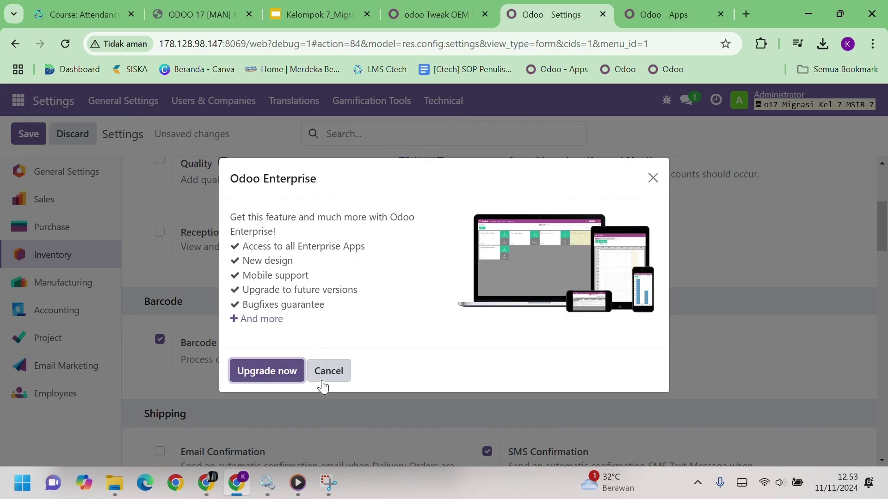
{"action": "left_click", "coordinate": [324, 377]}
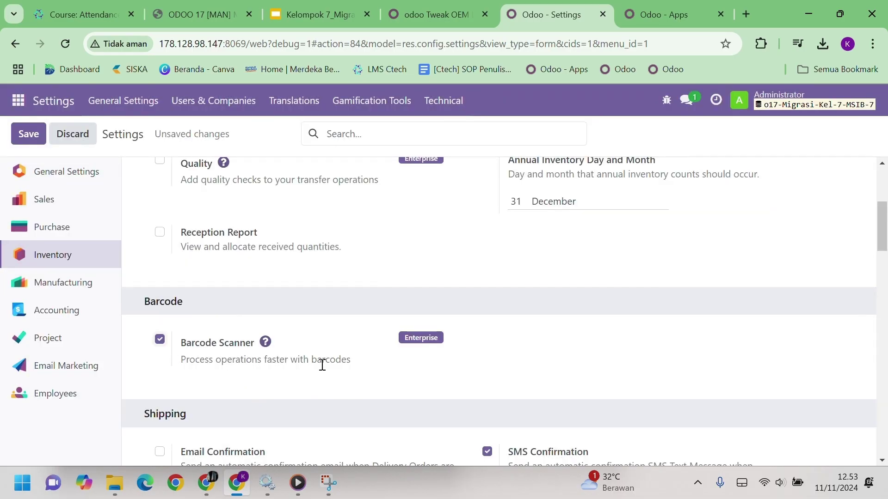
Enable product Variants, Product Packagings and Units of Measure
{"action": "scroll", "coordinate": [322, 365], "scroll_direction": "down", "scroll_amount": 5}
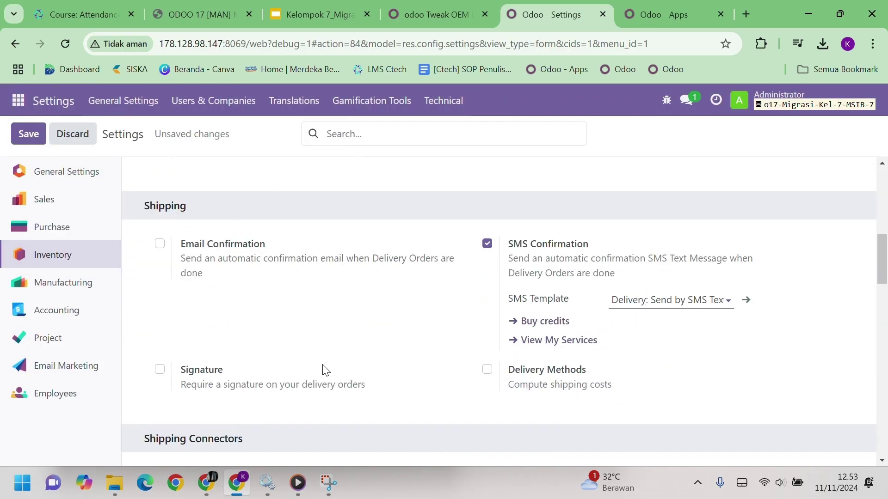
{"action": "scroll", "coordinate": [324, 367], "scroll_direction": "down", "scroll_amount": 12}
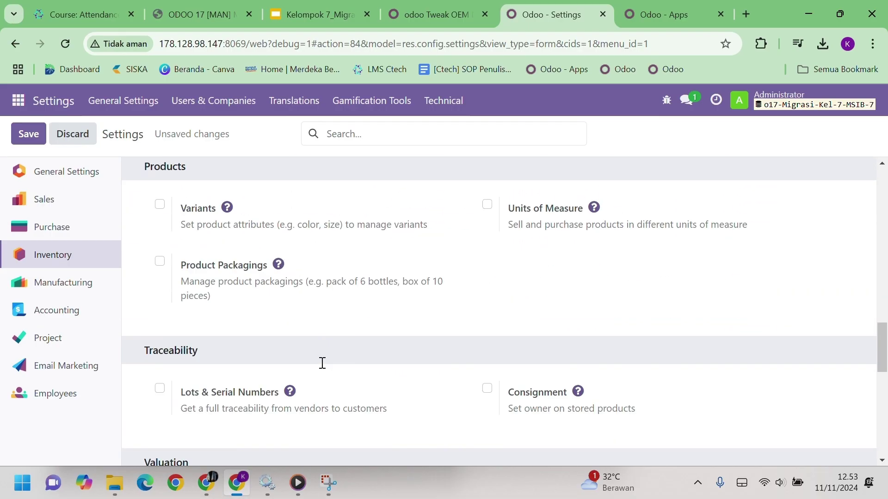
{"action": "left_click", "coordinate": [160, 205]}
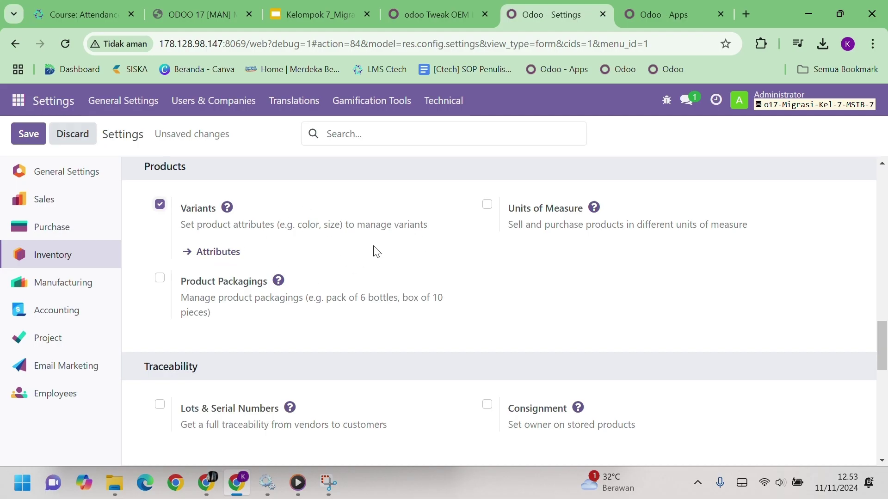
{"action": "left_click", "coordinate": [160, 278]}
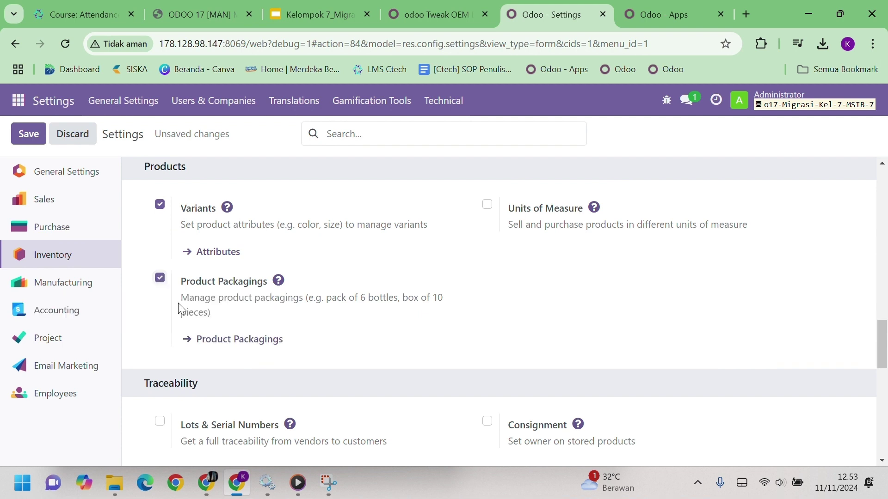
{"action": "left_click", "coordinate": [488, 205]}
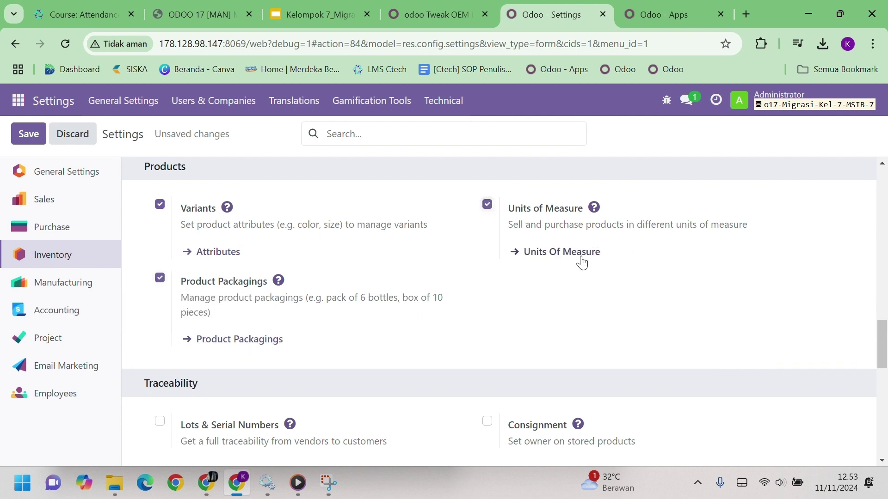
Enable Storage Locations and Multi-Step Routes under Warehouse
{"action": "scroll", "coordinate": [466, 316], "scroll_direction": "down", "scroll_amount": 8}
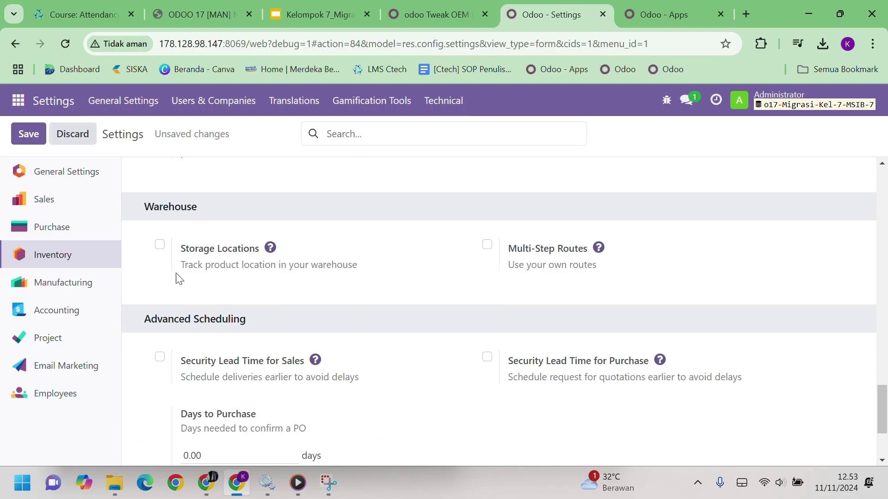
{"action": "left_click", "coordinate": [160, 245]}
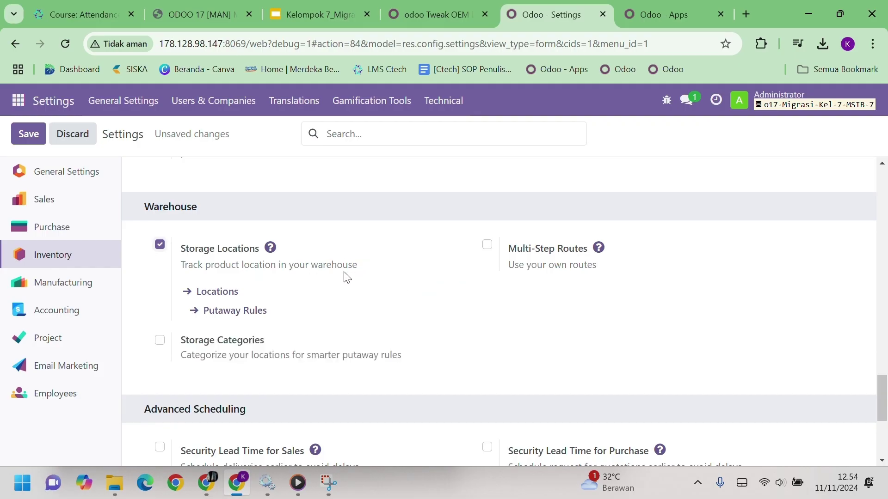
{"action": "left_click", "coordinate": [490, 247]}
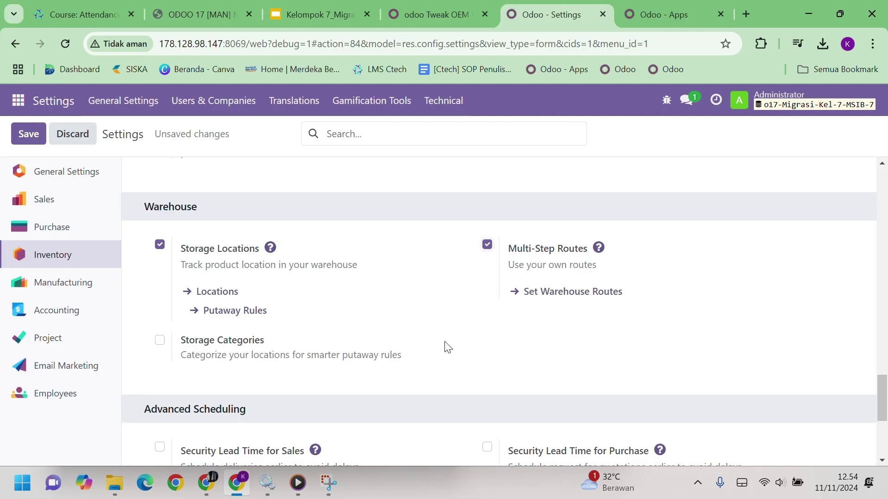
{"action": "scroll", "coordinate": [445, 344], "scroll_direction": "up", "scroll_amount": 15}
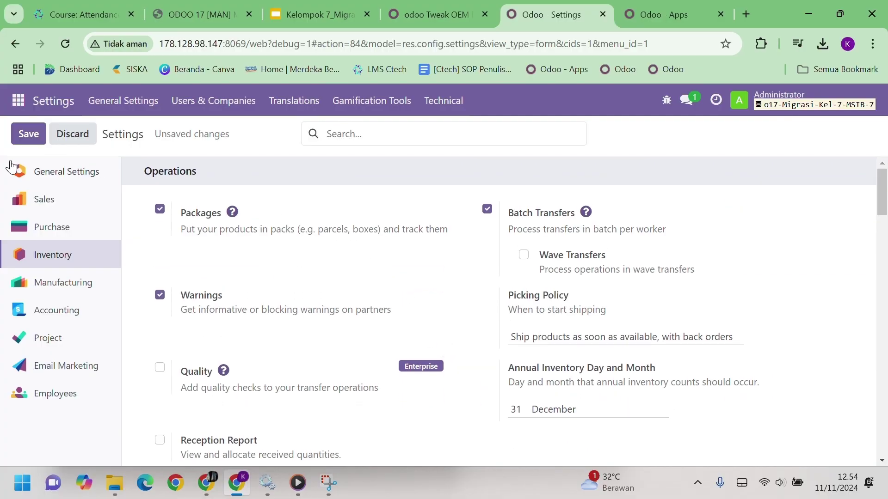
Save Inventory, then enable Purchase Order Approval (₱5,000.00 minimum), Warnings and Purchase Agreements
{"action": "left_click", "coordinate": [23, 136]}
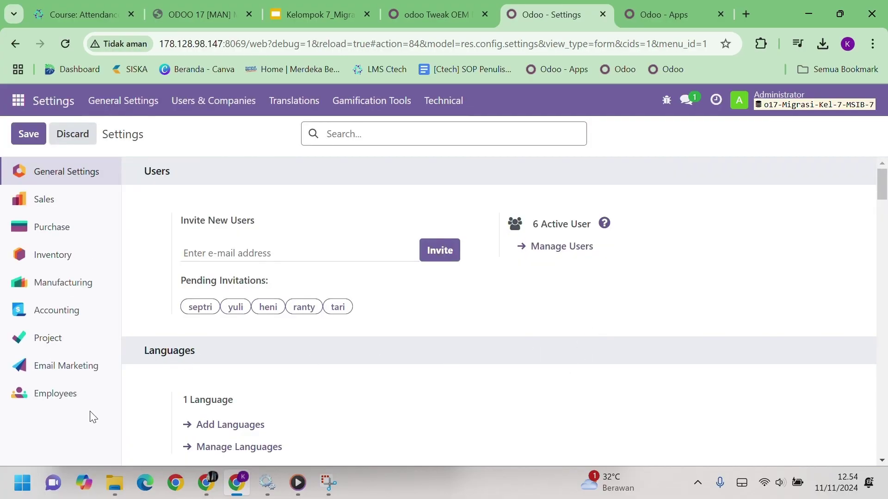
{"action": "left_click", "coordinate": [75, 236]}
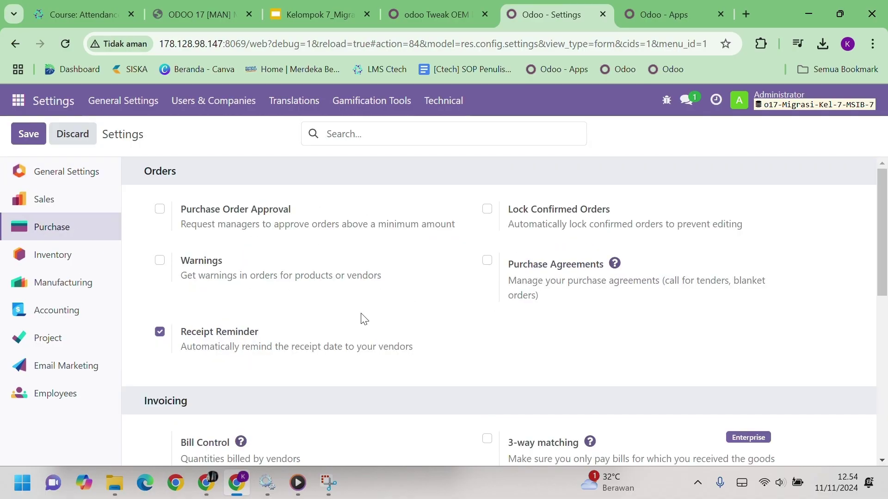
{"action": "left_click", "coordinate": [160, 210]}
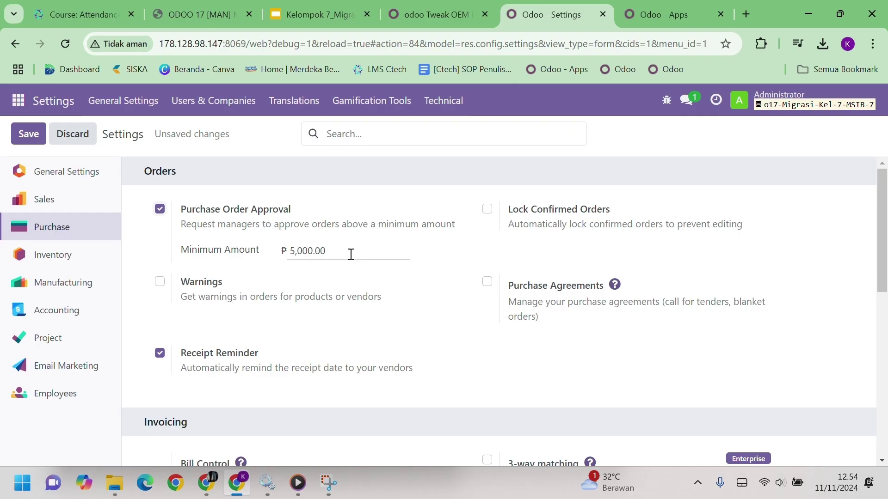
{"action": "left_click", "coordinate": [160, 282]}
{"action": "left_click", "coordinate": [488, 284]}
{"action": "mouse_move", "coordinate": [647, 303]}
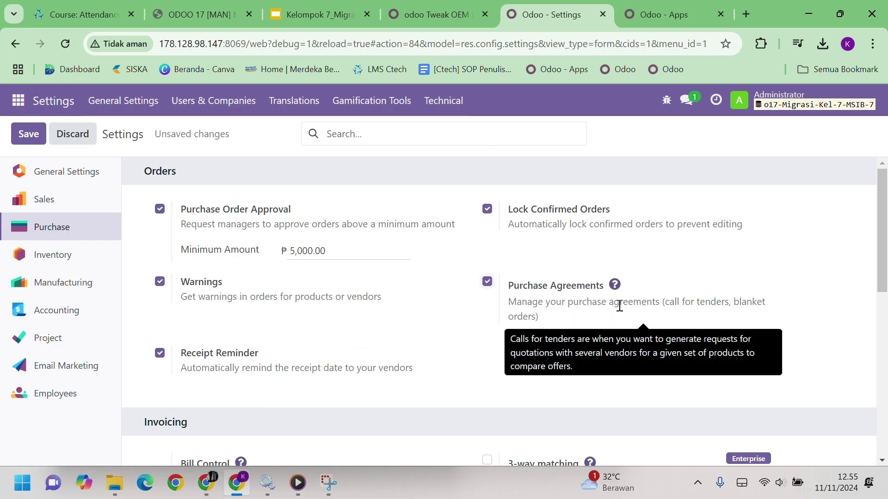
Tick Variant Grid Entry under Orders and Dropshipping under Logistics in Purchase settings
{"action": "scroll", "coordinate": [430, 309], "scroll_direction": "down", "scroll_amount": 3}
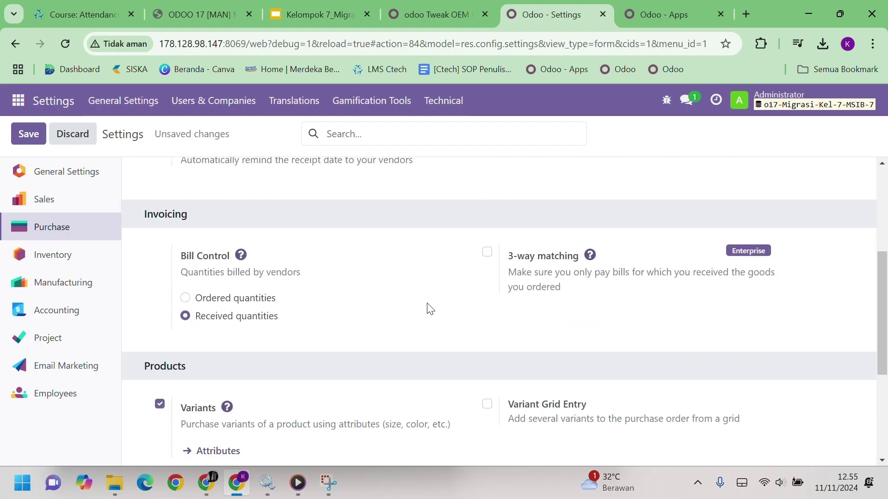
{"action": "mouse_move", "coordinate": [428, 308]}
{"action": "mouse_move", "coordinate": [551, 270]}
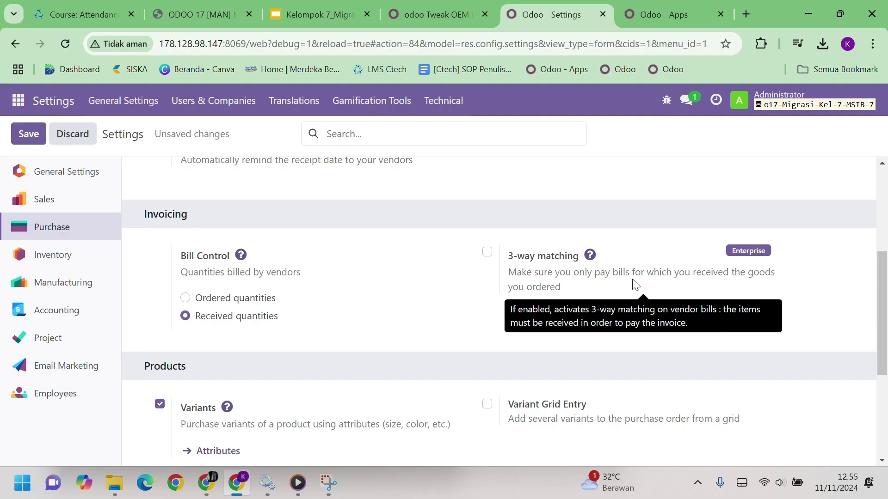
{"action": "scroll", "coordinate": [347, 346], "scroll_direction": "down", "scroll_amount": 4}
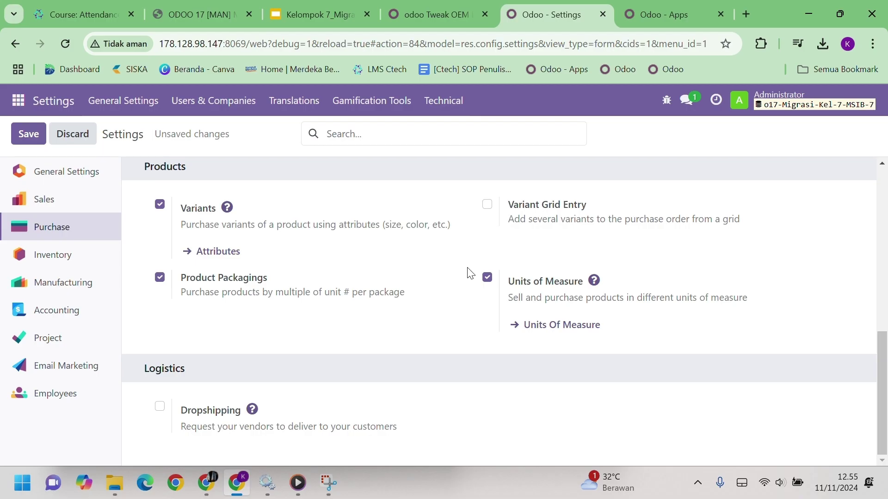
{"action": "left_click", "coordinate": [487, 206]}
{"action": "left_click", "coordinate": [159, 407]}
{"action": "mouse_move", "coordinate": [291, 420]}
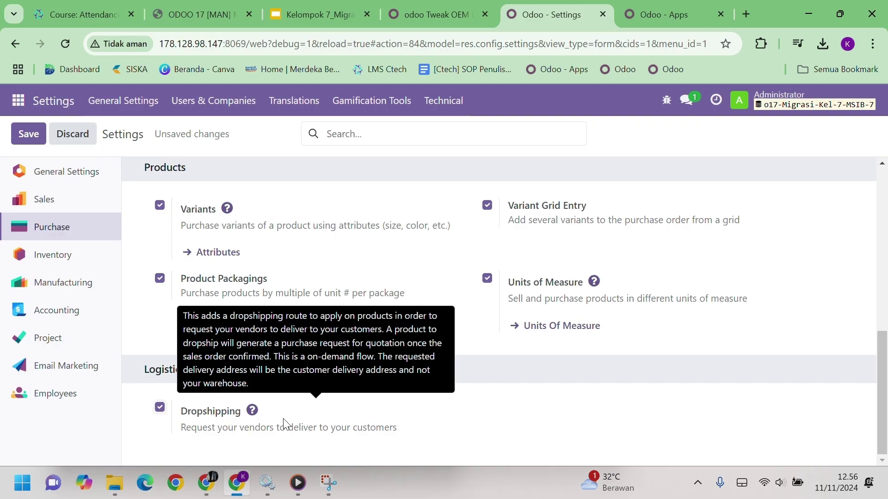
{"action": "scroll", "coordinate": [282, 418], "scroll_direction": "up", "scroll_amount": 6}
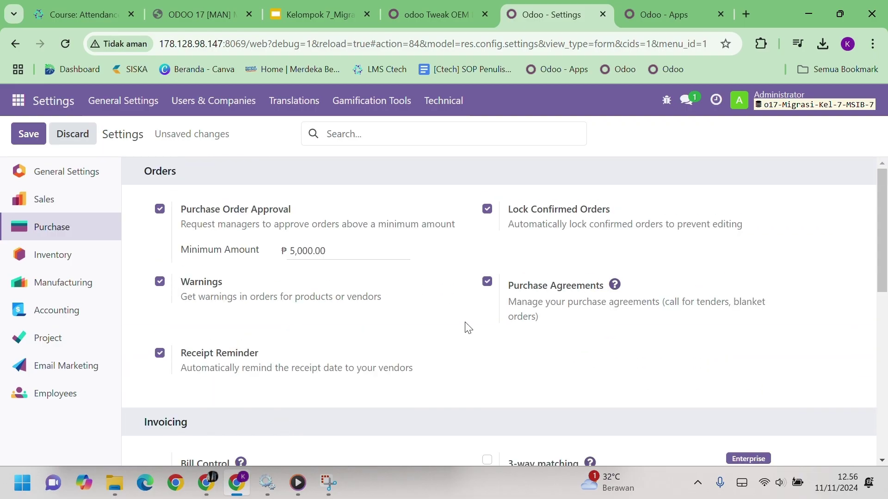
Save the Purchase settings, then enable Variant Grid Entry and Deliver Content by Email in Sales
{"action": "left_click", "coordinate": [40, 133]}
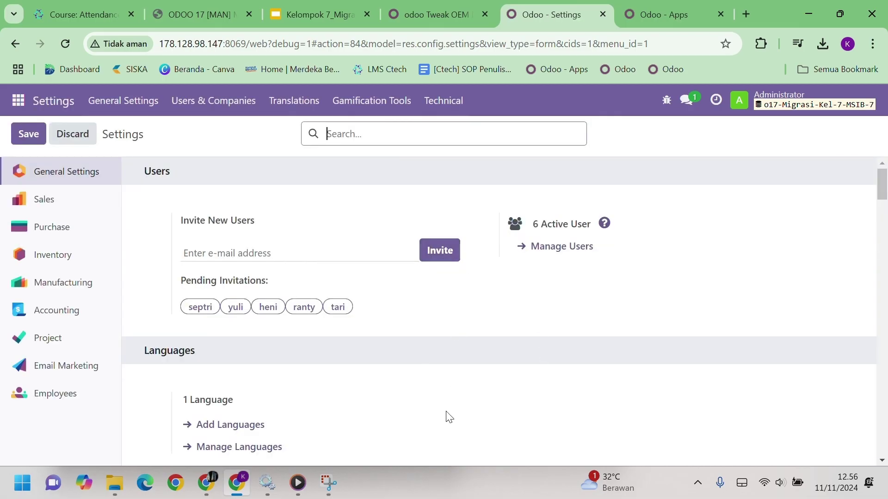
{"action": "left_click", "coordinate": [89, 202]}
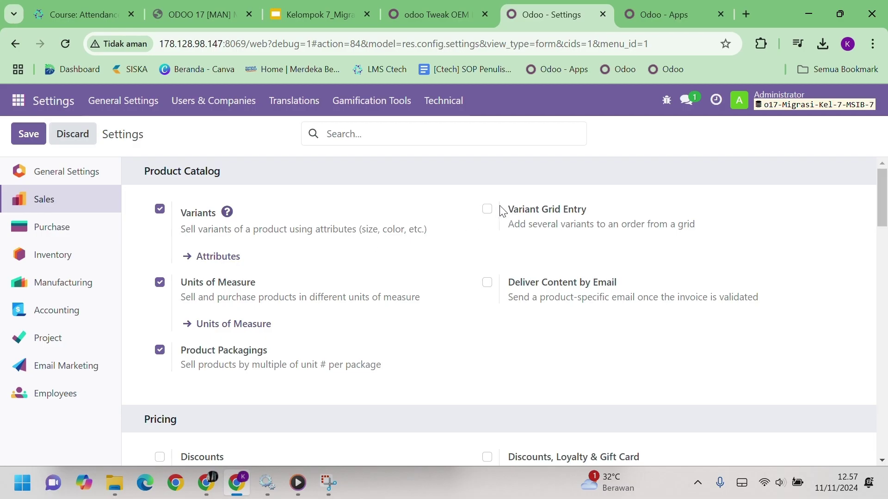
{"action": "left_click", "coordinate": [487, 209]}
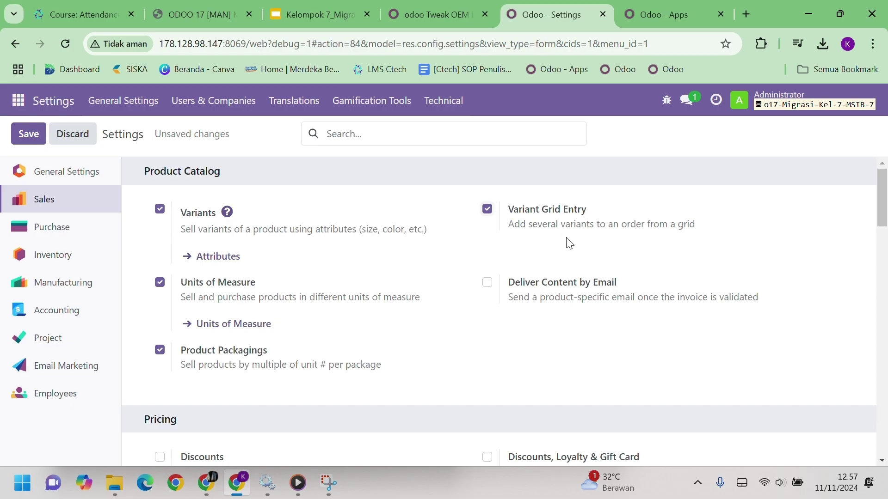
{"action": "left_click", "coordinate": [487, 283]}
{"action": "mouse_move", "coordinate": [260, 357]}
Enable order-line Discounts, Pricelists, order Margins and Discounts, Loyalty & Gift Card programs
{"action": "scroll", "coordinate": [360, 367], "scroll_direction": "down", "scroll_amount": 3}
{"action": "scroll", "coordinate": [359, 369], "scroll_direction": "down", "scroll_amount": 2}
{"action": "scroll", "coordinate": [360, 368], "scroll_direction": "up", "scroll_amount": 1}
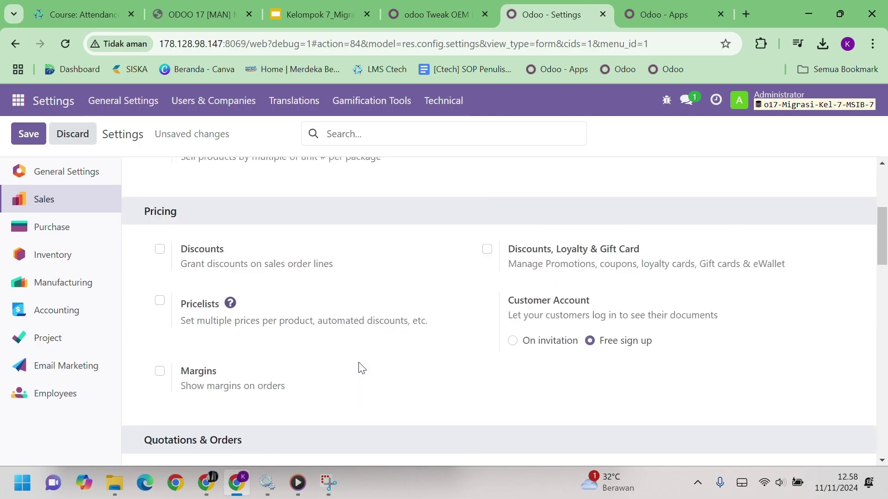
{"action": "left_click", "coordinate": [159, 249]}
{"action": "left_click", "coordinate": [160, 301]}
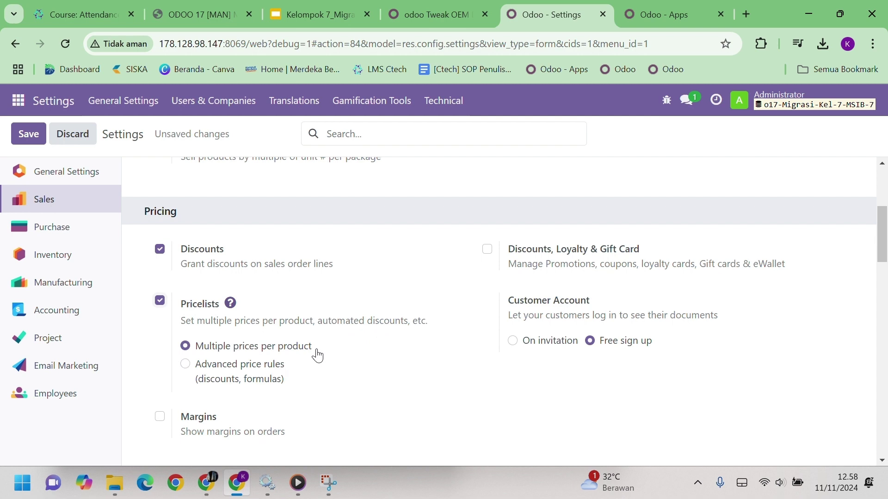
{"action": "left_click", "coordinate": [160, 417]}
{"action": "left_click", "coordinate": [487, 252]}
{"action": "mouse_move", "coordinate": [601, 318]}
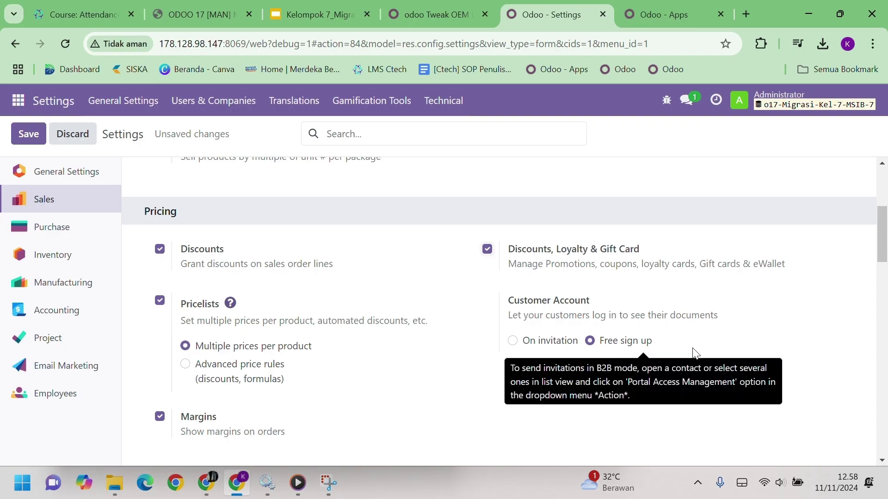
{"action": "scroll", "coordinate": [630, 395], "scroll_direction": "down", "scroll_amount": 3}
{"action": "scroll", "coordinate": [629, 390], "scroll_direction": "down", "scroll_amount": 3}
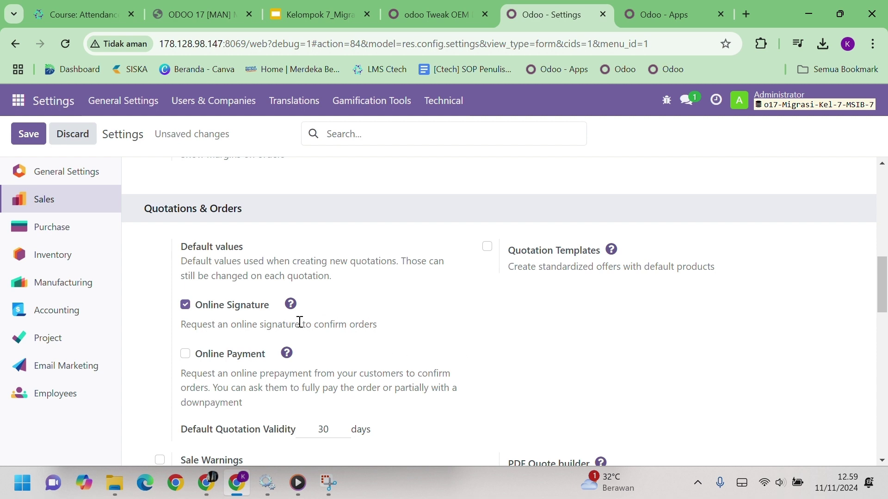
Enable Quotation Templates and Online Payment for confirming orders
{"action": "left_click", "coordinate": [488, 248]}
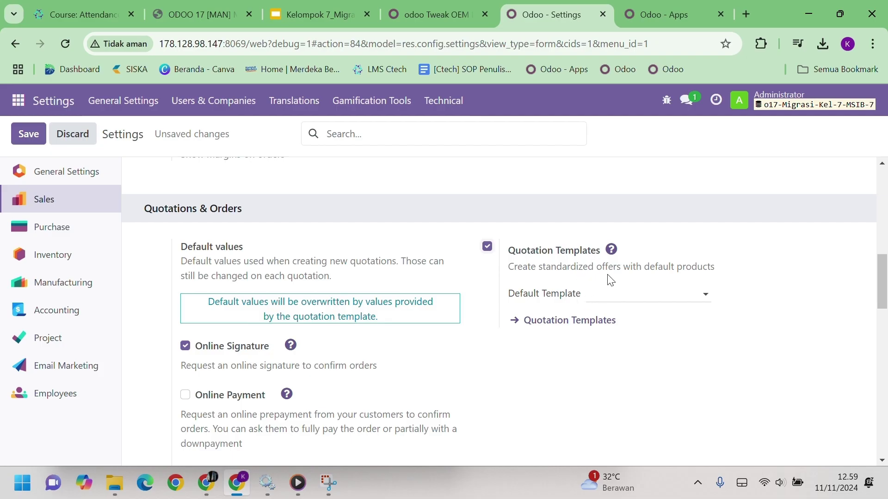
{"action": "scroll", "coordinate": [610, 279], "scroll_direction": "down", "scroll_amount": 3}
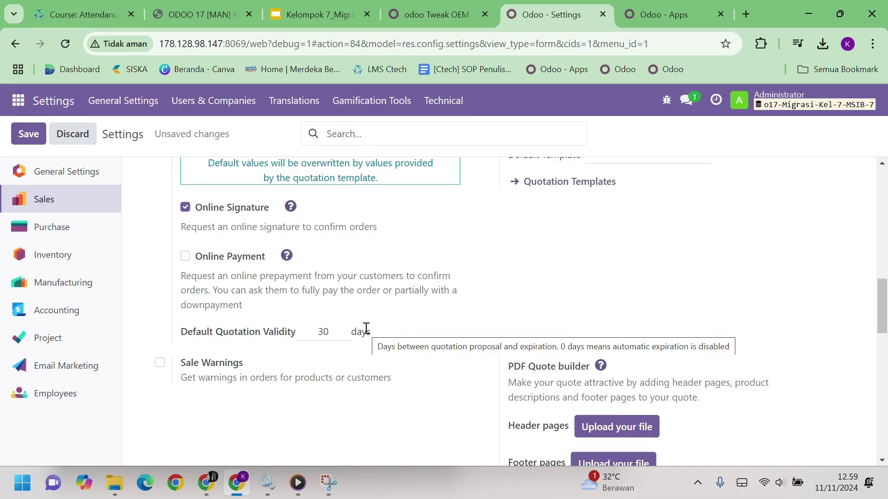
{"action": "left_click", "coordinate": [185, 257]}
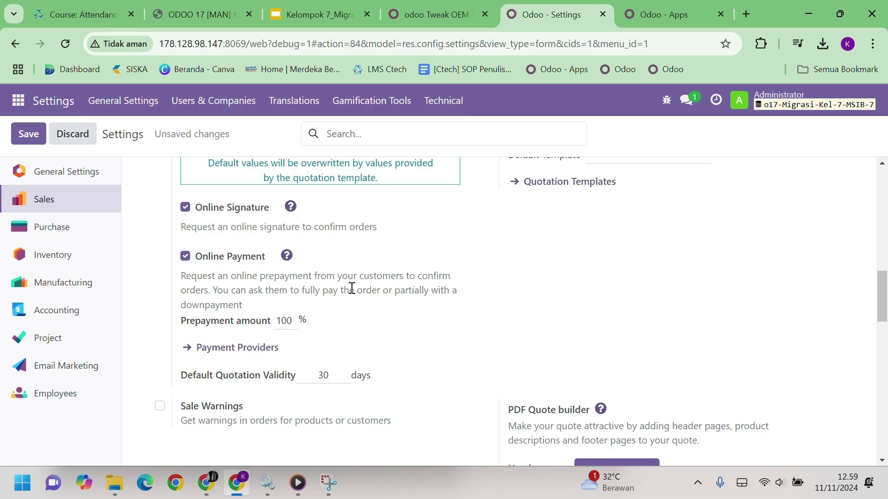
{"action": "scroll", "coordinate": [346, 295], "scroll_direction": "down", "scroll_amount": 3}
{"action": "scroll", "coordinate": [345, 293], "scroll_direction": "up", "scroll_amount": 3}
{"action": "scroll", "coordinate": [345, 293], "scroll_direction": "down", "scroll_amount": 4}
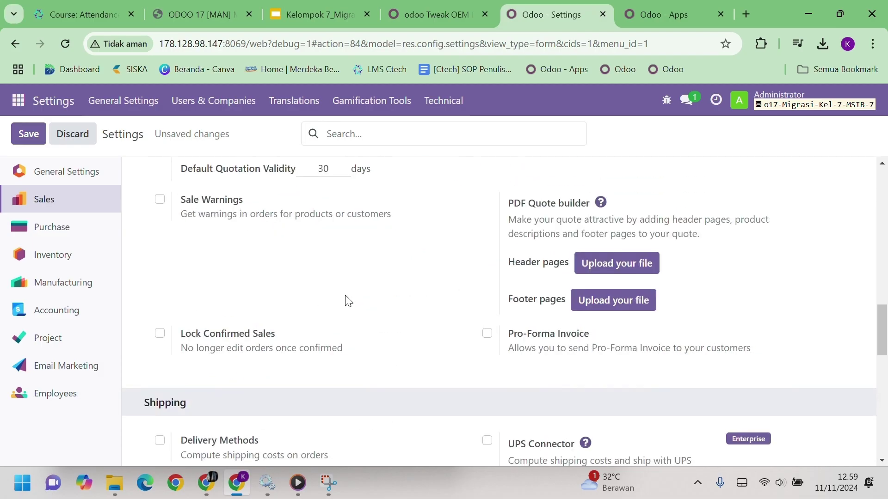
{"action": "scroll", "coordinate": [345, 293], "scroll_direction": "up", "scroll_amount": 3}
Enable Sale Warnings and Pro-Forma Invoice
{"action": "left_click", "coordinate": [160, 336]}
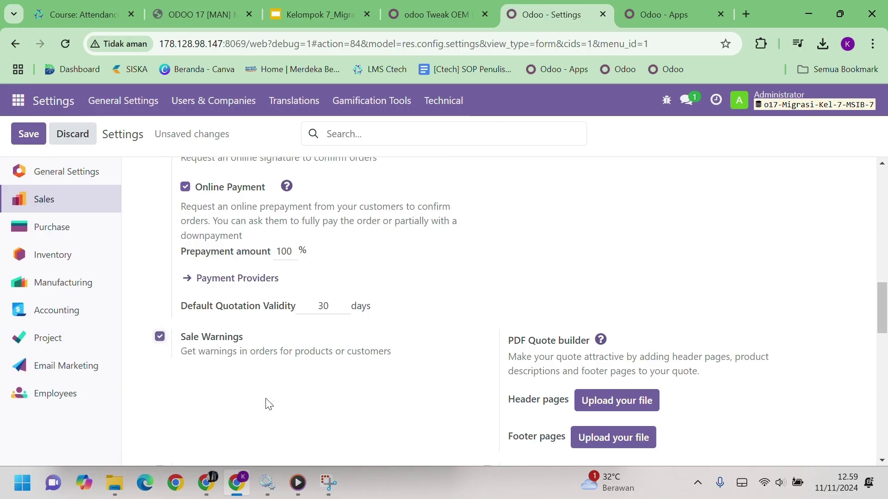
{"action": "scroll", "coordinate": [359, 365], "scroll_direction": "down", "scroll_amount": 3}
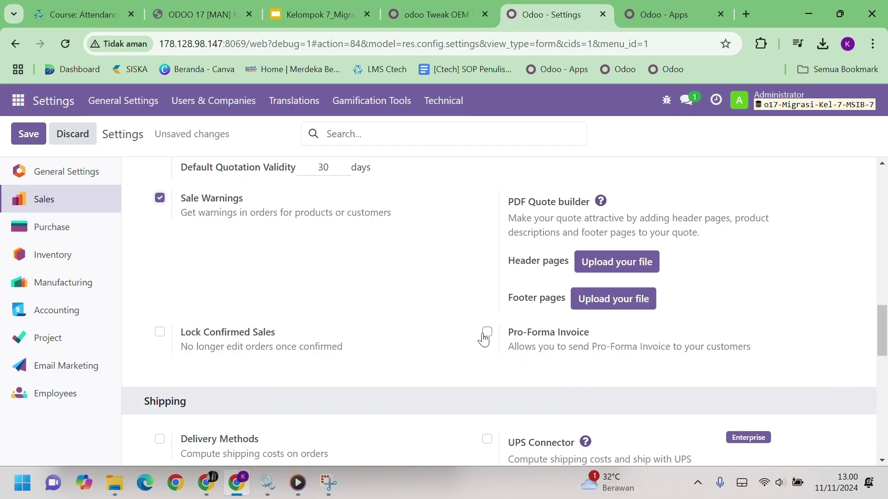
{"action": "left_click", "coordinate": [485, 335]}
{"action": "scroll", "coordinate": [646, 345], "scroll_direction": "up", "scroll_amount": 9}
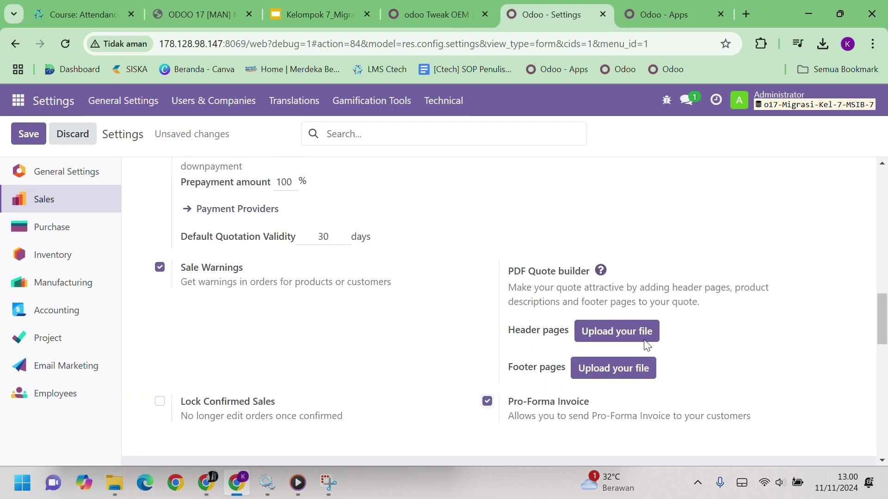
{"action": "scroll", "coordinate": [649, 350], "scroll_direction": "down", "scroll_amount": 9}
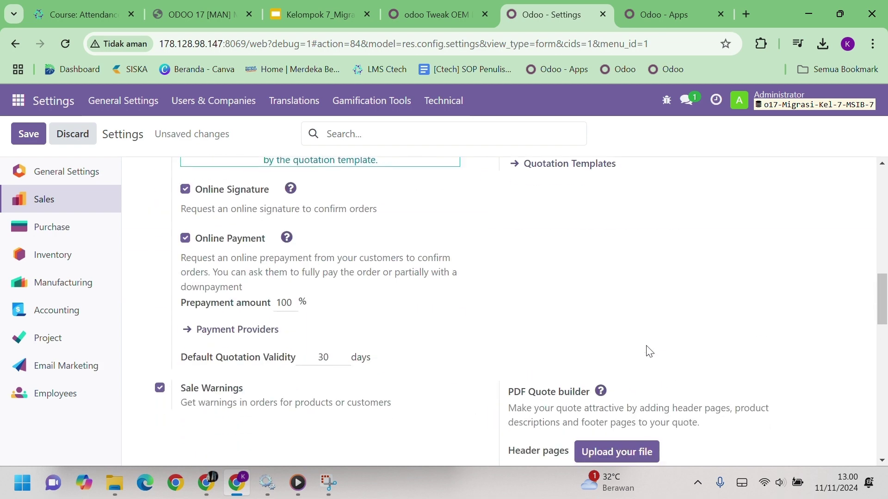
{"action": "scroll", "coordinate": [647, 350], "scroll_direction": "down", "scroll_amount": 6}
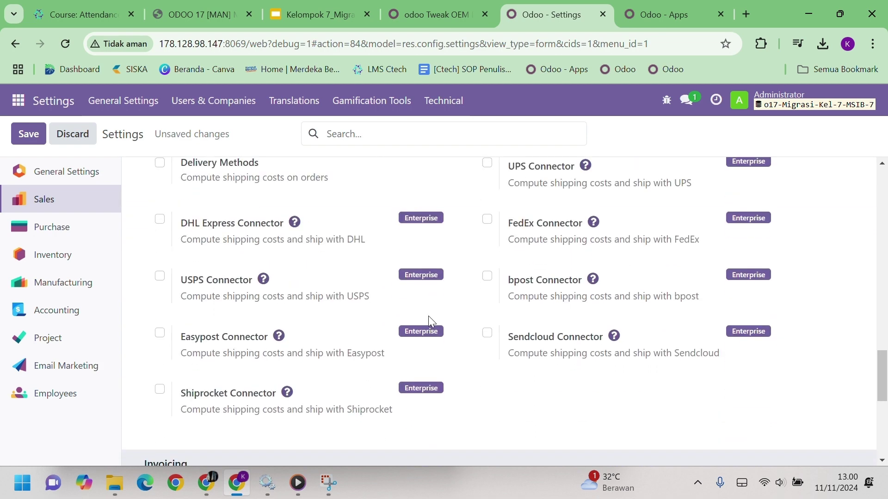
{"action": "scroll", "coordinate": [428, 317], "scroll_direction": "up", "scroll_amount": 2}
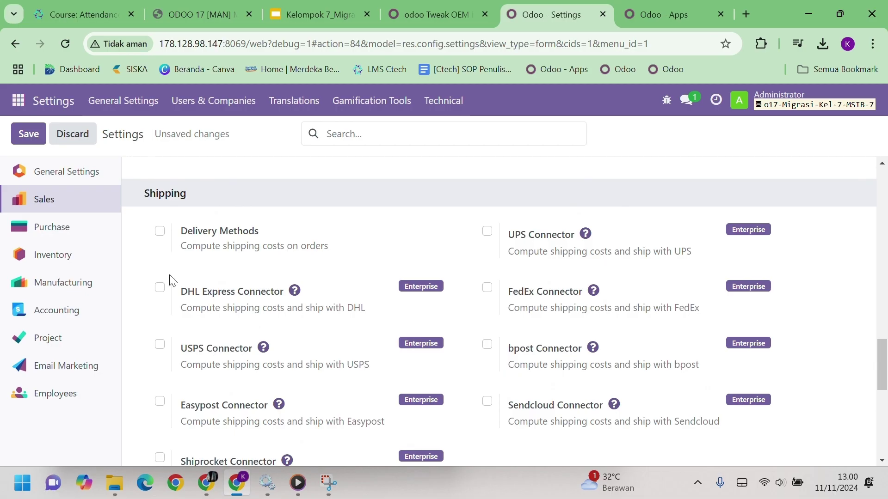
Enable Delivery Methods for shipping costs and review the Down Payments product field
{"action": "left_click", "coordinate": [158, 234]}
{"action": "scroll", "coordinate": [258, 235], "scroll_direction": "down", "scroll_amount": 2}
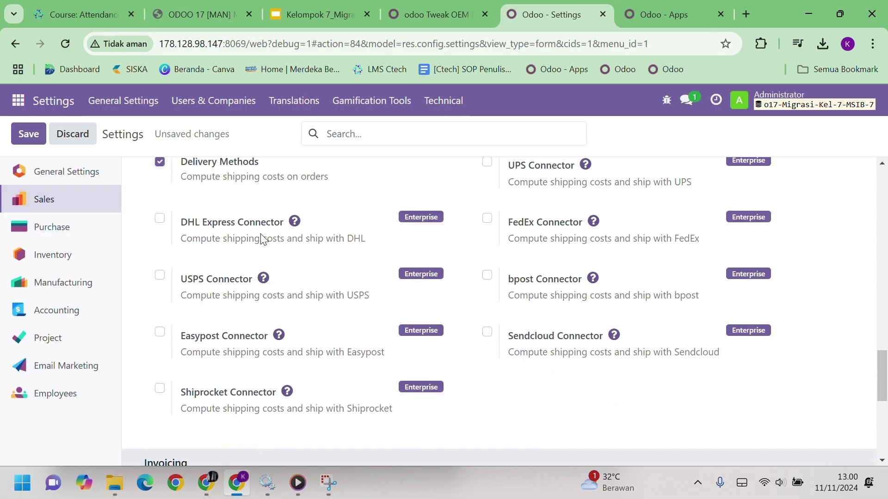
{"action": "scroll", "coordinate": [260, 235], "scroll_direction": "down", "scroll_amount": 4}
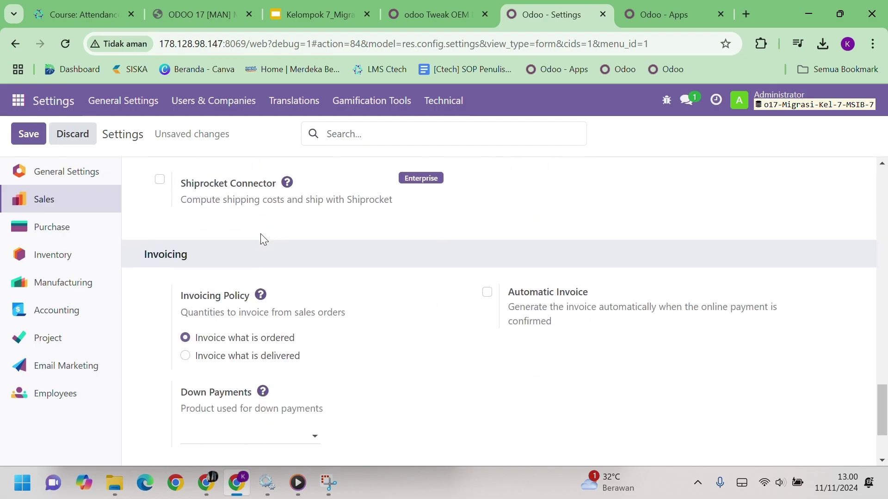
{"action": "scroll", "coordinate": [260, 234], "scroll_direction": "down", "scroll_amount": 1}
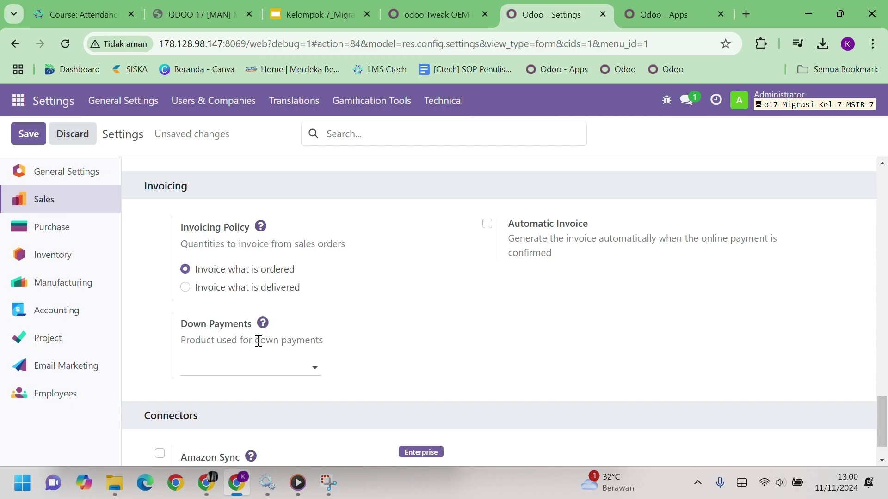
{"action": "left_click", "coordinate": [301, 367]}
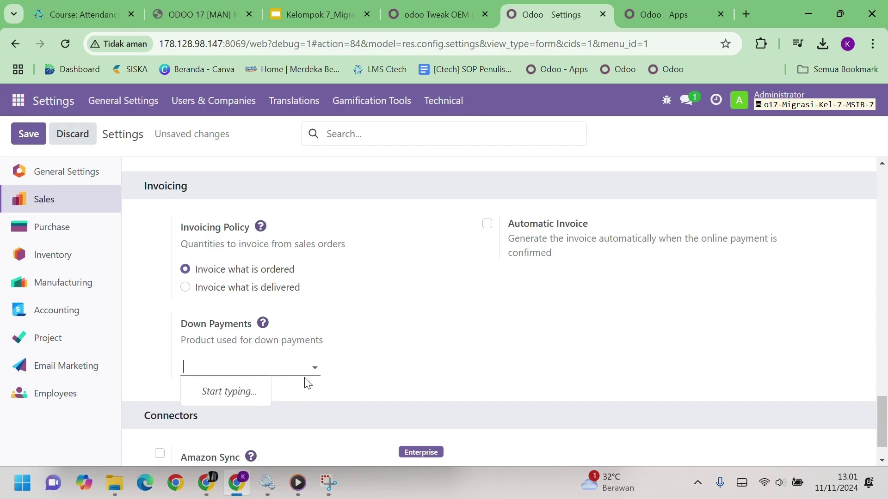
{"action": "scroll", "coordinate": [404, 390], "scroll_direction": "up", "scroll_amount": 15}
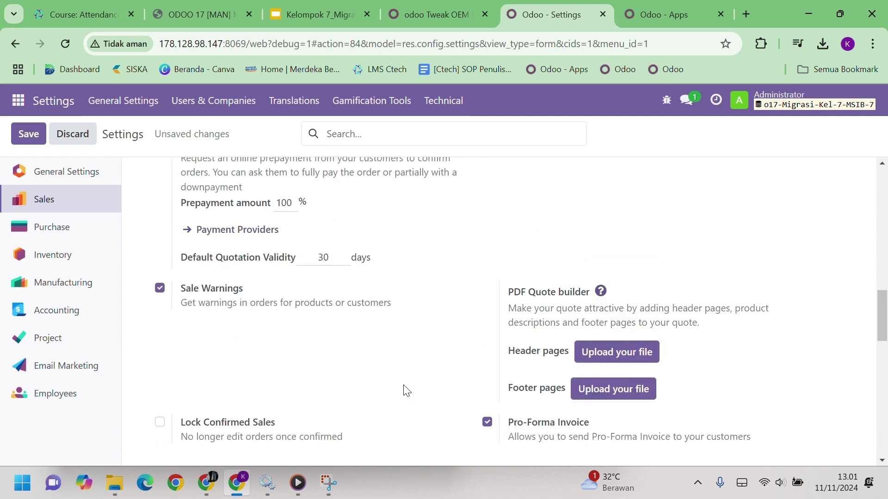
{"action": "scroll", "coordinate": [403, 391], "scroll_direction": "up", "scroll_amount": 5}
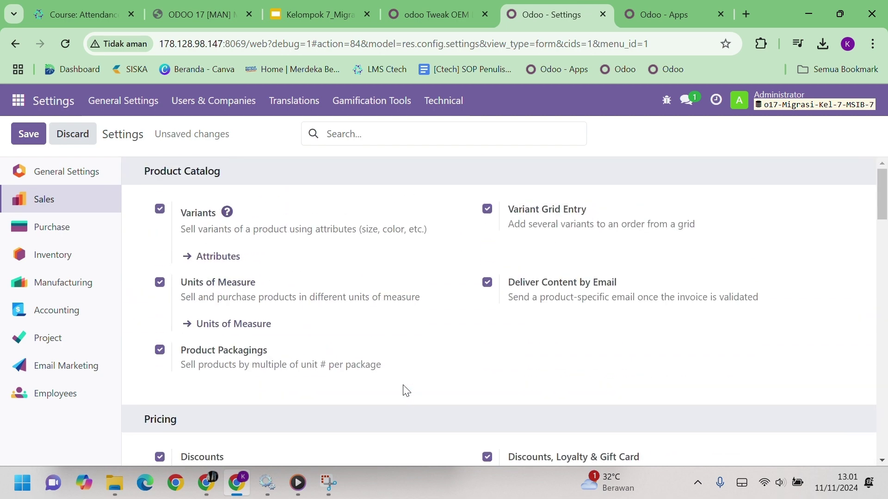
Save the changed Sales settings and go to the Odoo Apps page
{"action": "left_click", "coordinate": [24, 135]}
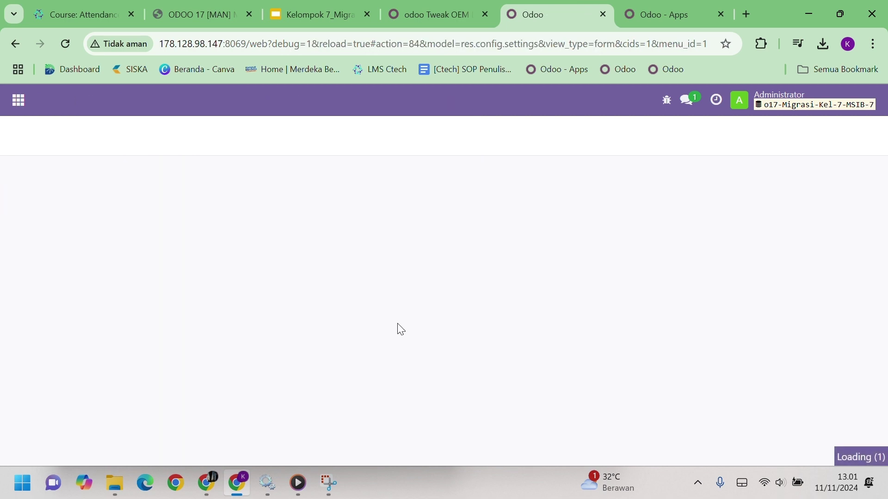
{"action": "left_click", "coordinate": [20, 104]}
{"action": "scroll", "coordinate": [52, 339], "scroll_direction": "down", "scroll_amount": 1}
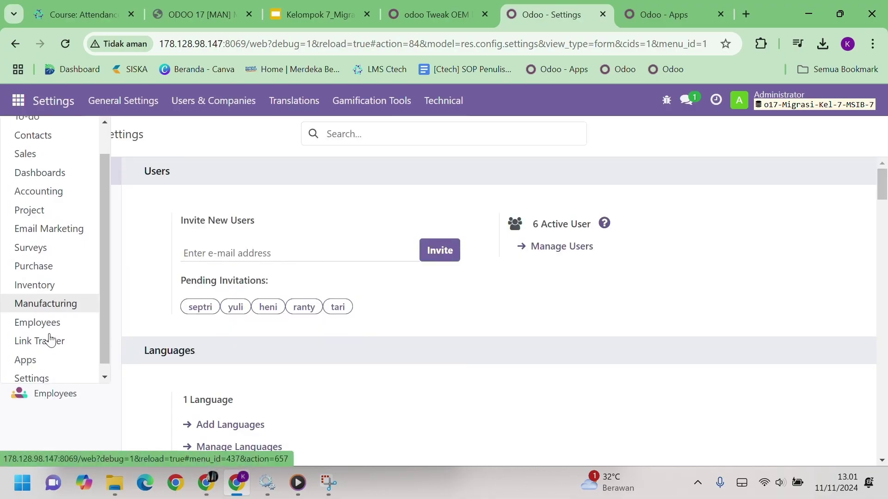
{"action": "left_click", "coordinate": [58, 352]}
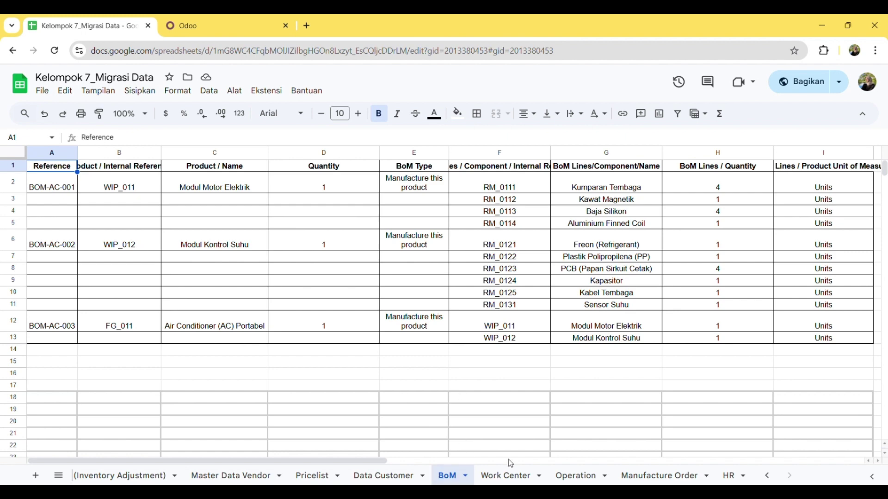
Review the Work Center, Operation and Manufacture Order sheets, then return to the Odoo tab
{"action": "left_click", "coordinate": [494, 474]}
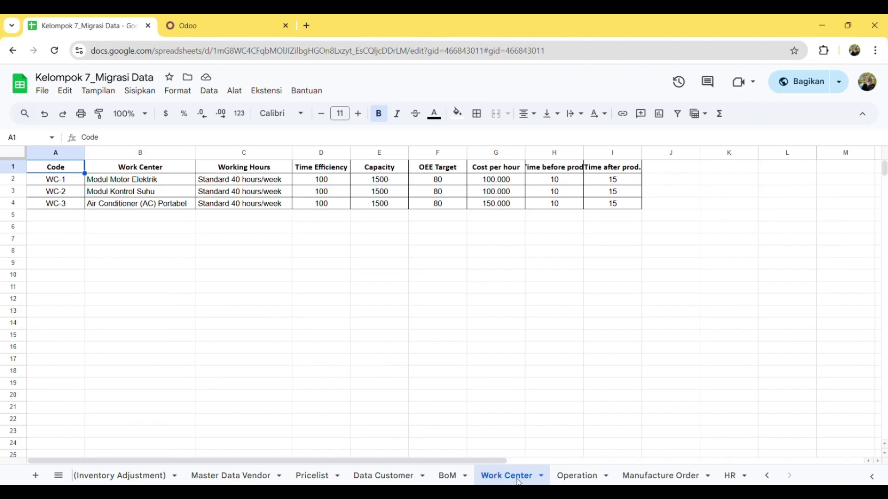
{"action": "left_click", "coordinate": [574, 481]}
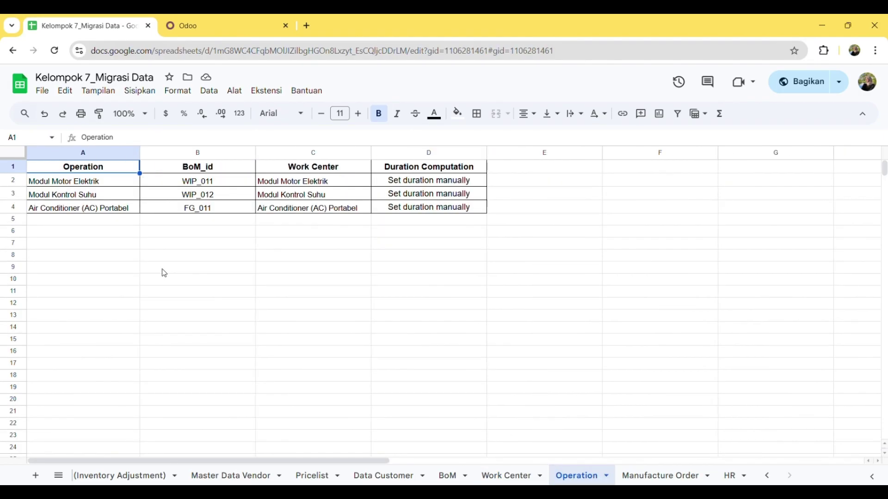
{"action": "left_click", "coordinate": [639, 474]}
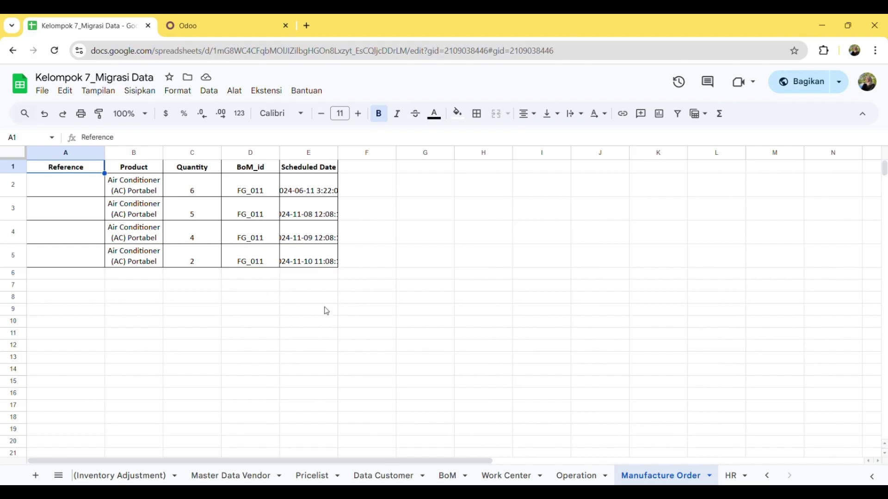
{"action": "left_click", "coordinate": [220, 35]}
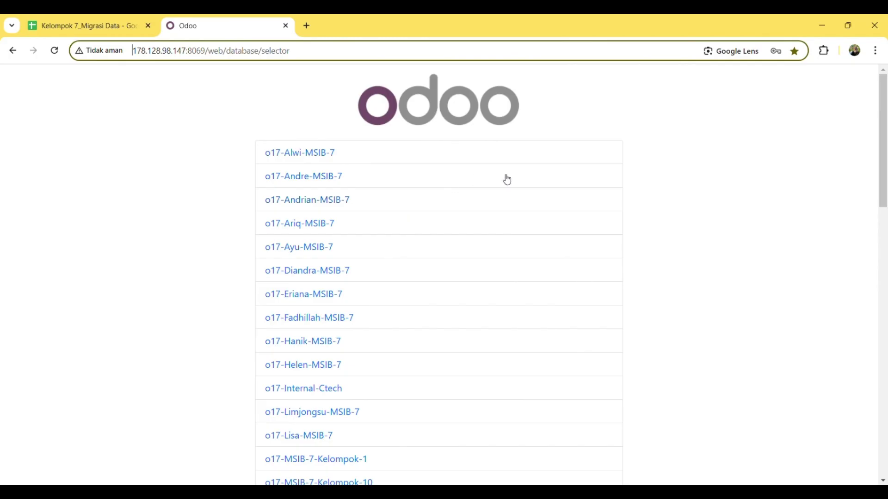
Open the o17-Migrasi-Kel-7-MSIB-7 database and launch the Manufacturing app
{"action": "scroll", "coordinate": [507, 180], "scroll_direction": "down", "scroll_amount": 9}
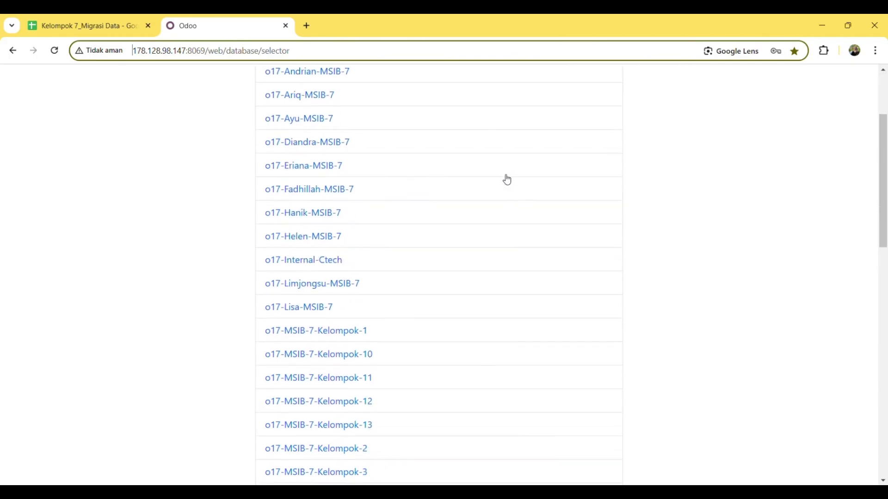
{"action": "scroll", "coordinate": [507, 180], "scroll_direction": "down", "scroll_amount": 3}
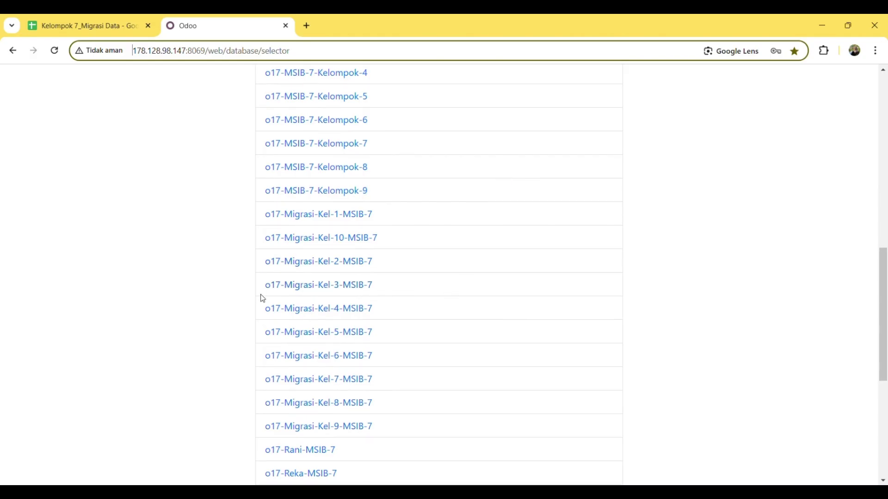
{"action": "left_click", "coordinate": [327, 386]}
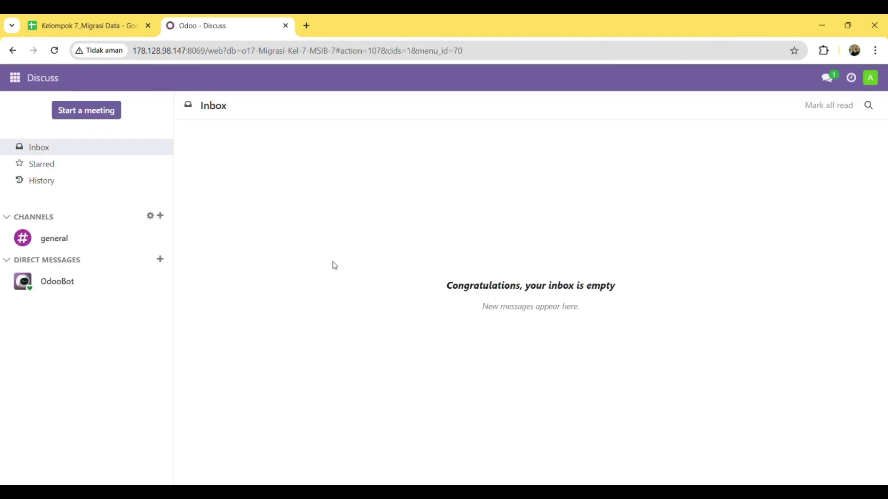
{"action": "left_click", "coordinate": [17, 80]}
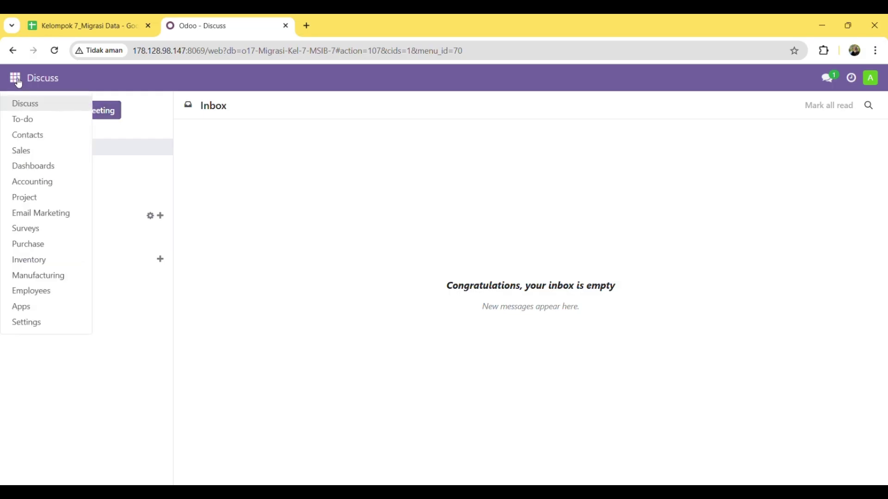
{"action": "left_click", "coordinate": [50, 274]}
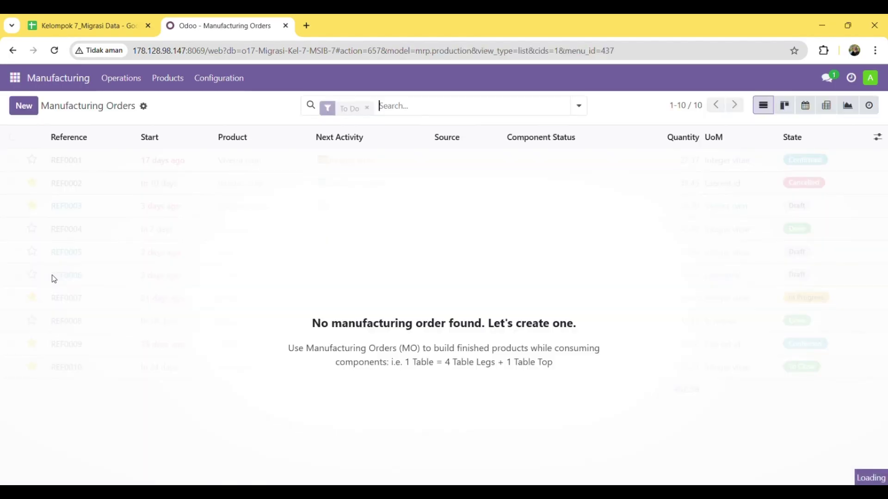
Remove the To Do filter, then start a record import from the Bills of Materials list
{"action": "left_click", "coordinate": [367, 106]}
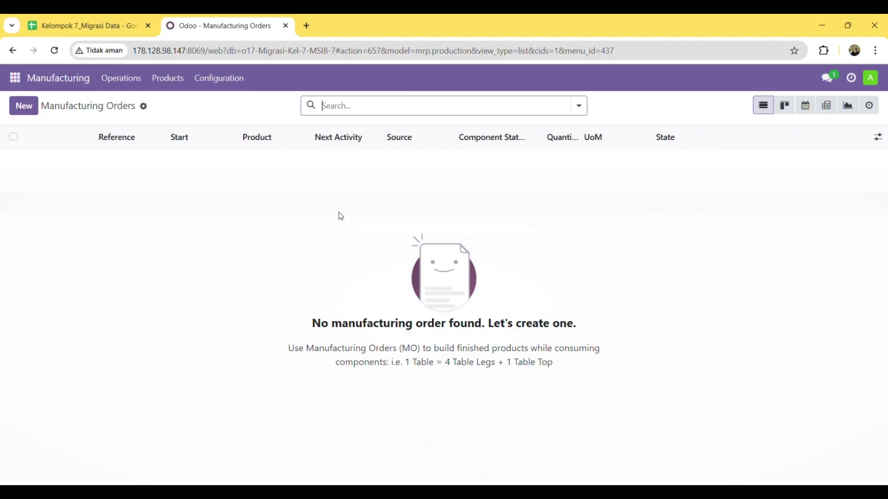
{"action": "left_click", "coordinate": [180, 86]}
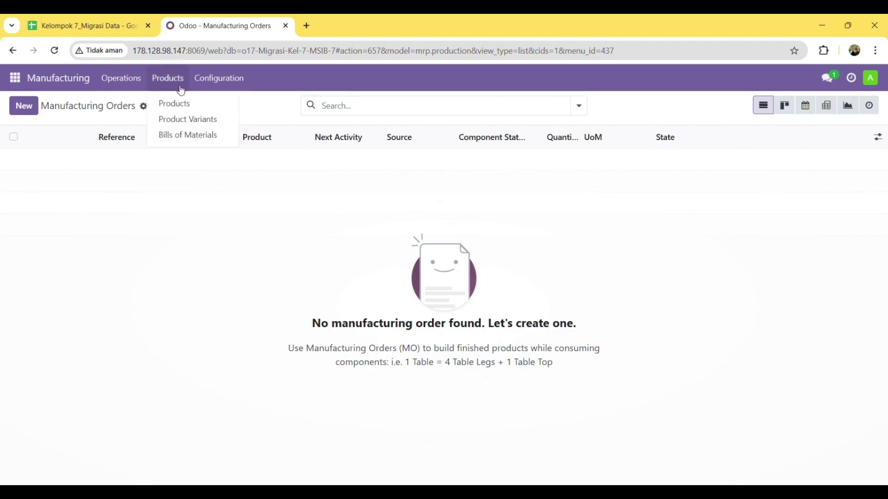
{"action": "left_click", "coordinate": [195, 135]}
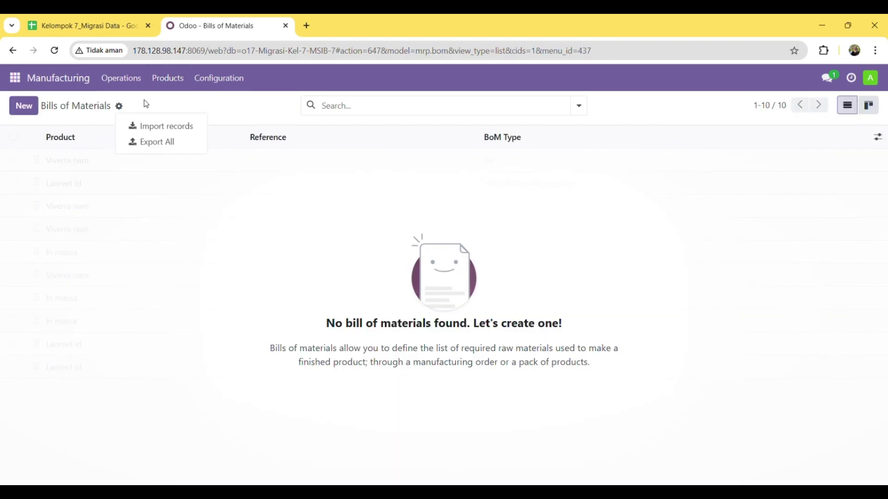
{"action": "left_click", "coordinate": [121, 111]}
{"action": "left_click", "coordinate": [166, 132]}
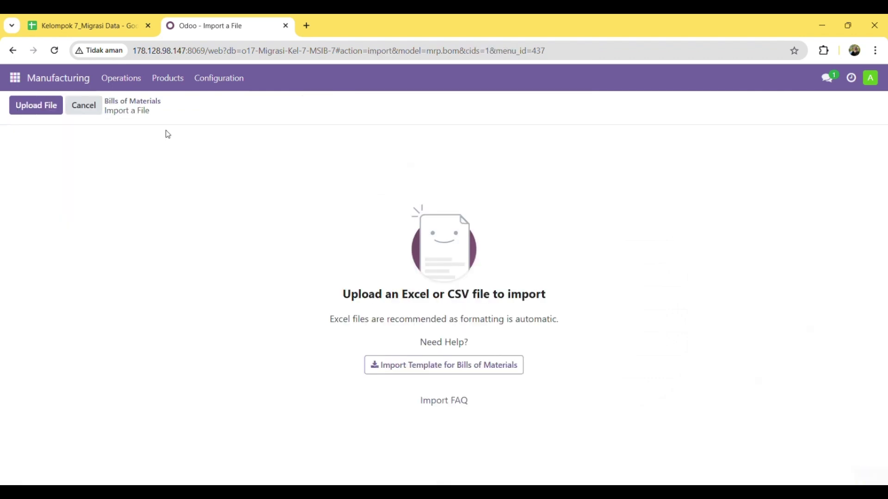
Upload 1.csv as the bills of materials file and test the column mapping
{"action": "left_click", "coordinate": [53, 116]}
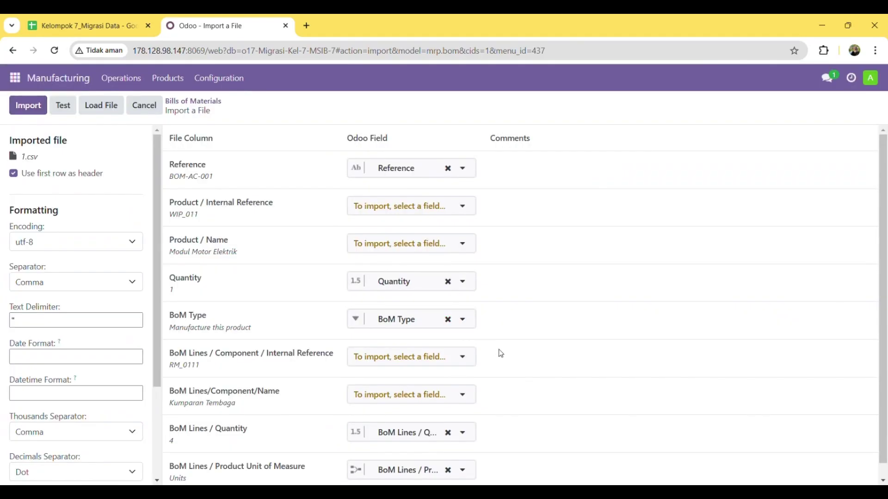
{"action": "scroll", "coordinate": [500, 354], "scroll_direction": "down", "scroll_amount": 1}
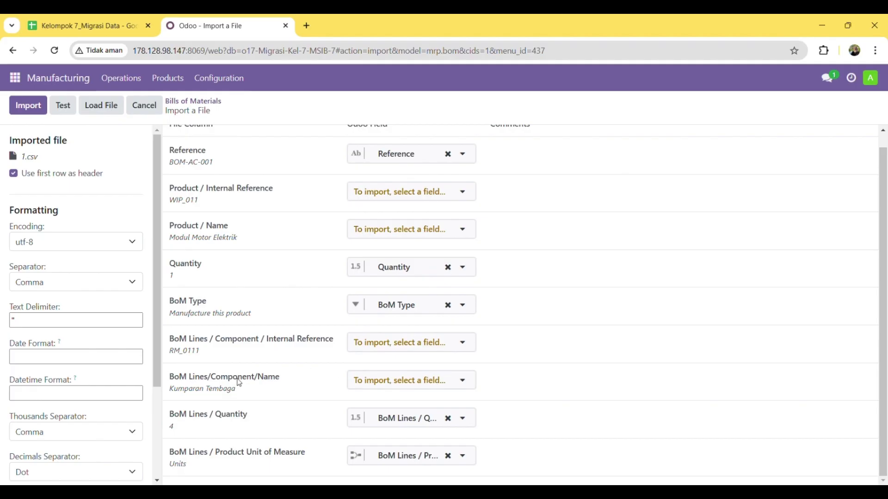
{"action": "scroll", "coordinate": [295, 293], "scroll_direction": "up", "scroll_amount": 1}
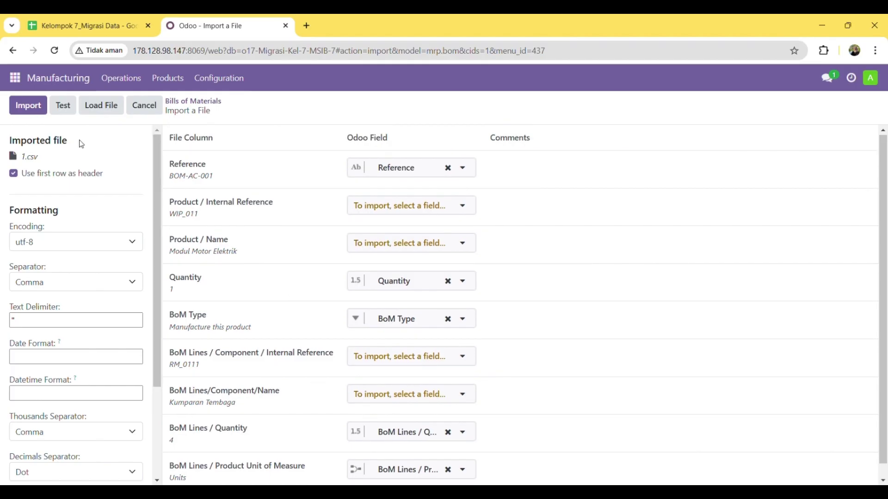
{"action": "left_click", "coordinate": [67, 112]}
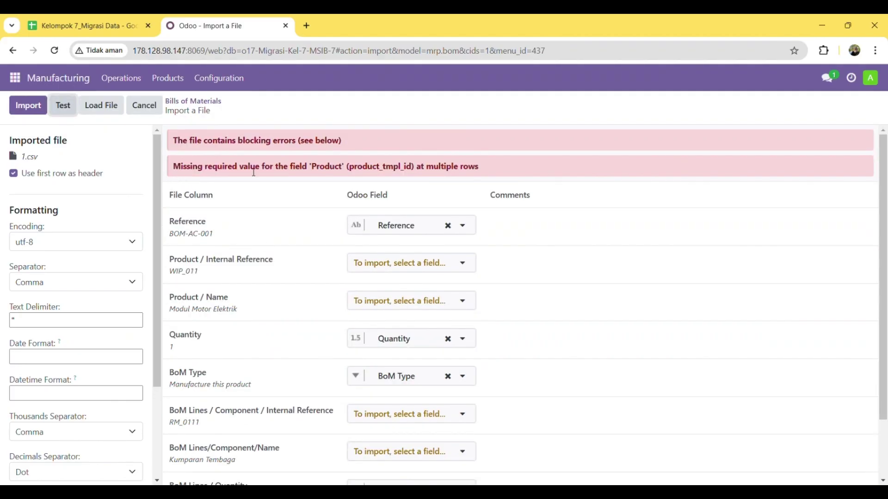
Map the Product / Name column to Product and re-test until everything is valid
{"action": "scroll", "coordinate": [531, 394], "scroll_direction": "down", "scroll_amount": 2}
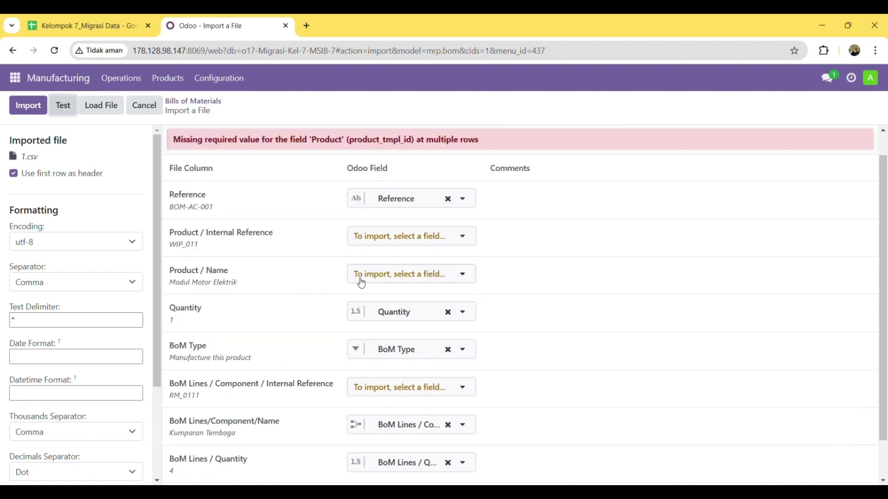
{"action": "left_click", "coordinate": [365, 277]}
{"action": "type", "text": "pro"}
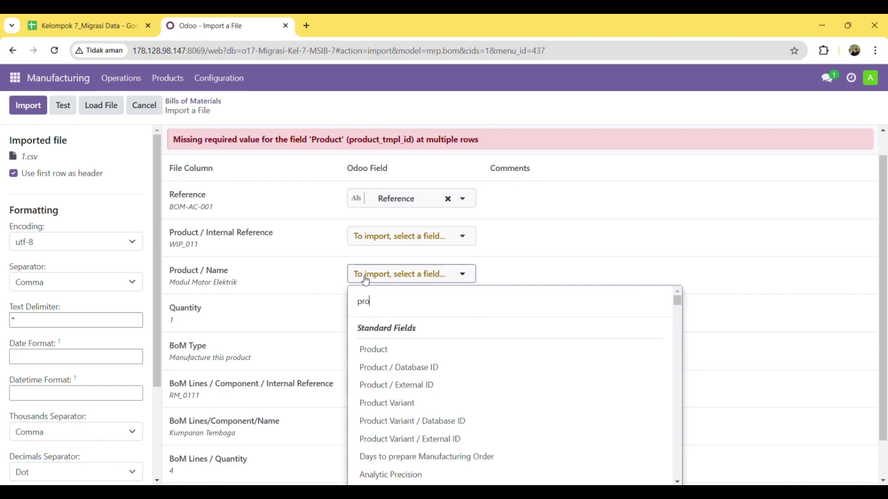
{"action": "left_click", "coordinate": [373, 350]}
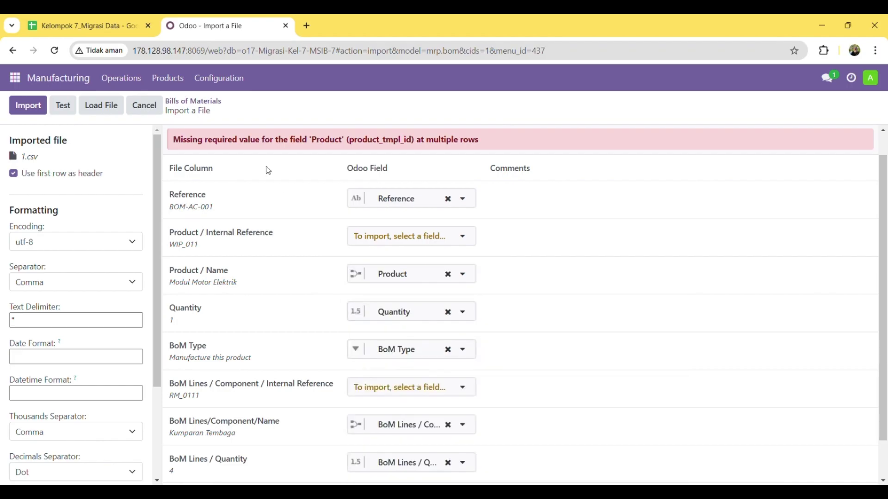
{"action": "left_click", "coordinate": [69, 108]}
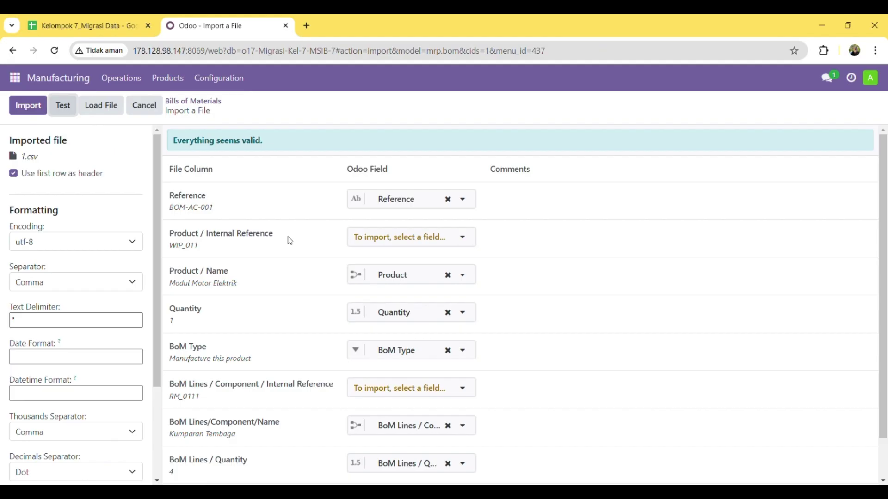
{"action": "scroll", "coordinate": [299, 244], "scroll_direction": "down", "scroll_amount": 1}
{"action": "scroll", "coordinate": [298, 244], "scroll_direction": "up", "scroll_amount": 1}
Import the three bills of materials and inspect the Modul Motor Elektrik and Modul Kontrol Suhu BoMs
{"action": "left_click", "coordinate": [29, 111]}
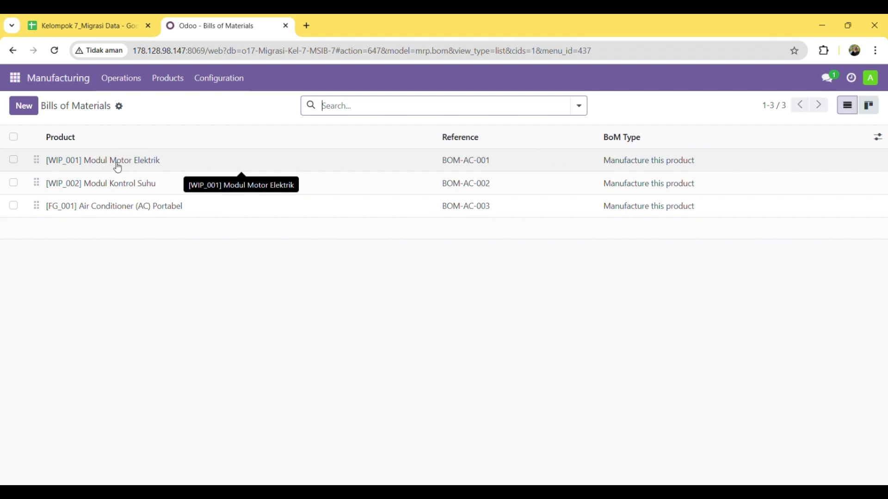
{"action": "triple_click", "coordinate": [139, 163]}
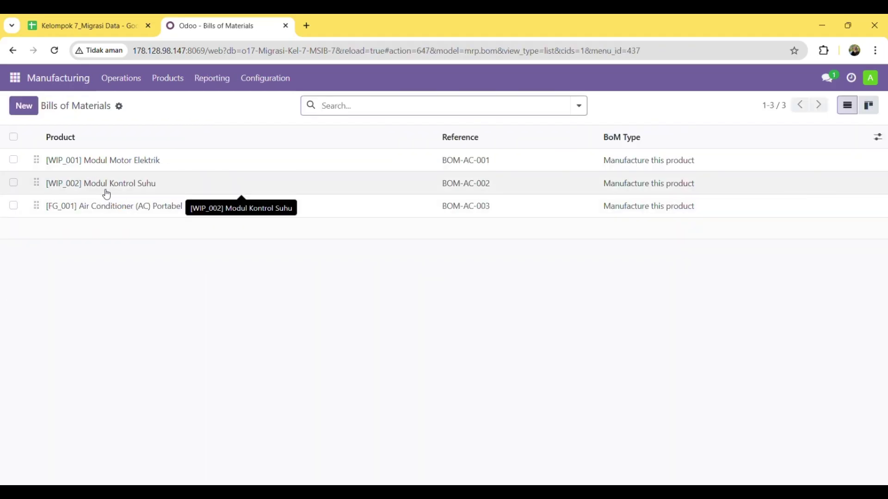
{"action": "left_click", "coordinate": [198, 188]}
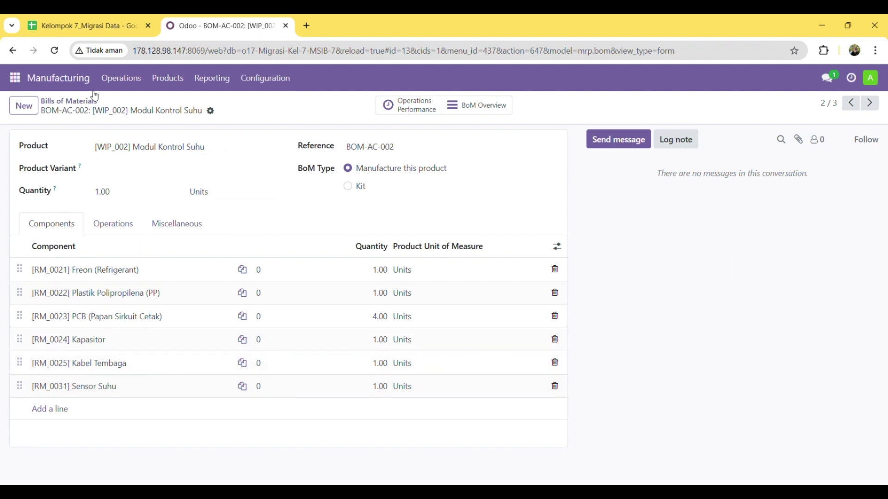
Return to the Bills of Materials list to check it, then switch to the migration spreadsheet
{"action": "left_click", "coordinate": [84, 103]}
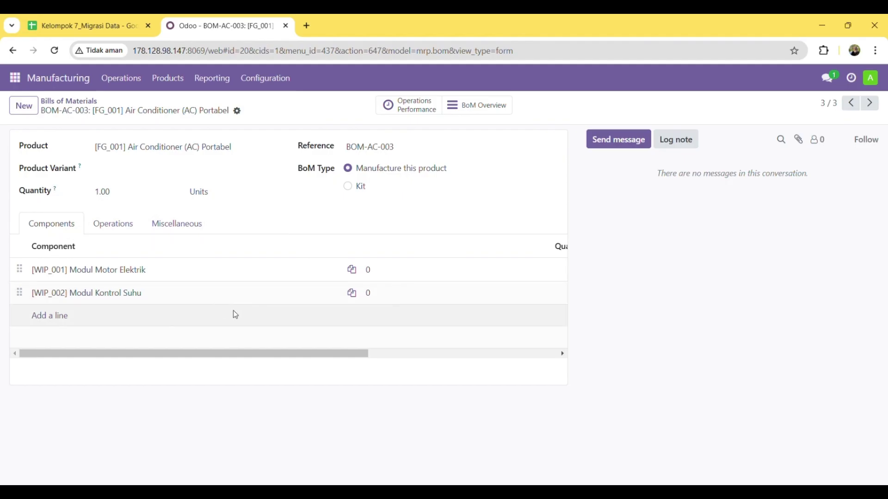
{"action": "scroll", "coordinate": [235, 315], "scroll_direction": "right", "scroll_amount": 5}
{"action": "scroll", "coordinate": [235, 315], "scroll_direction": "left", "scroll_amount": 5}
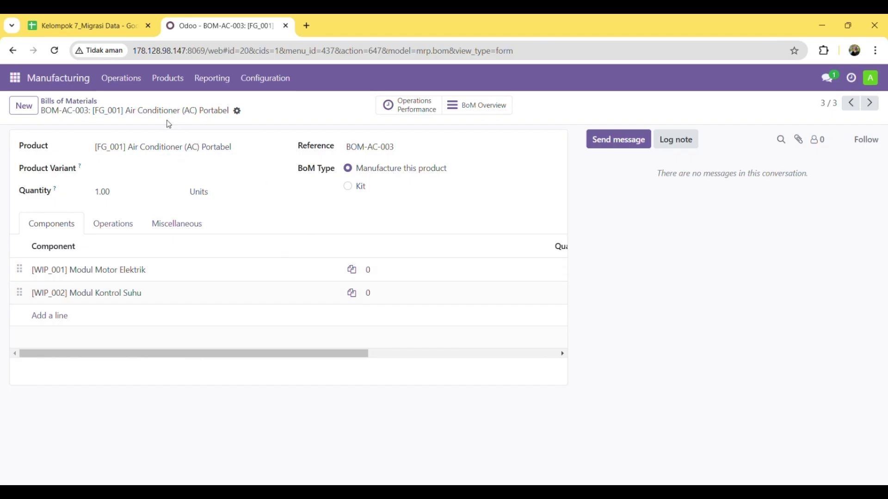
{"action": "left_click", "coordinate": [88, 21]}
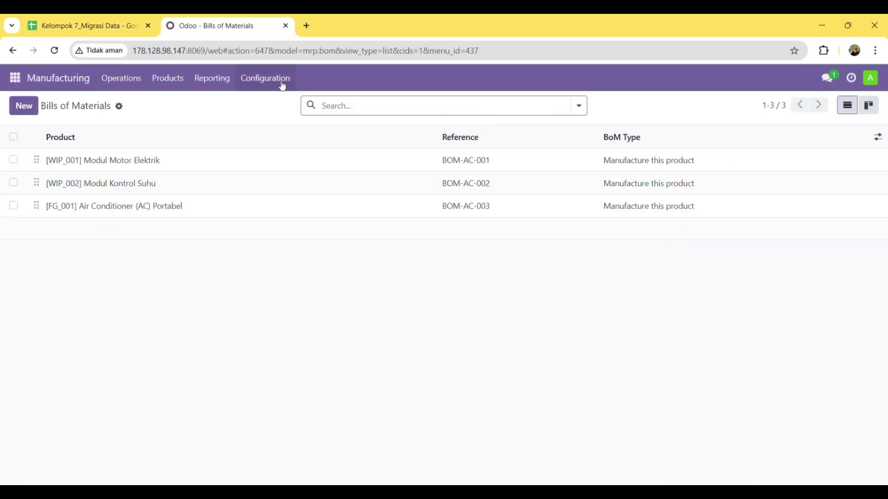
Open the record import page for the Work Centers list
{"action": "left_click", "coordinate": [282, 86]}
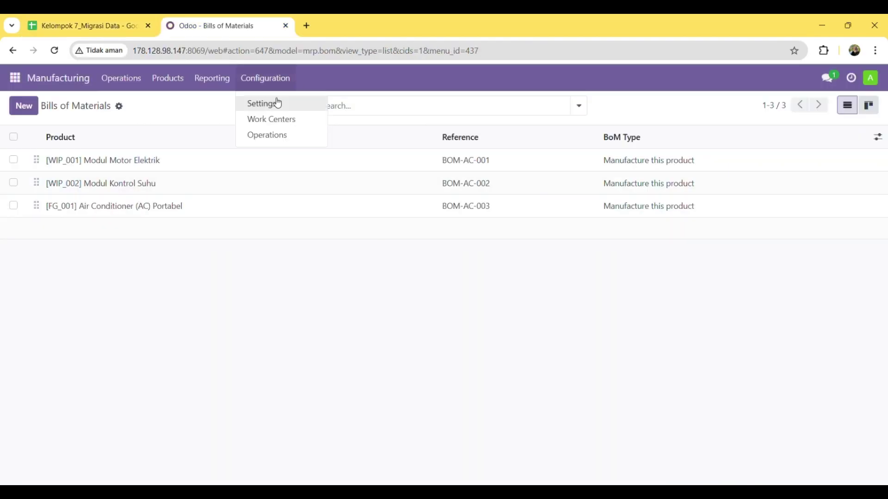
{"action": "left_click", "coordinate": [282, 123]}
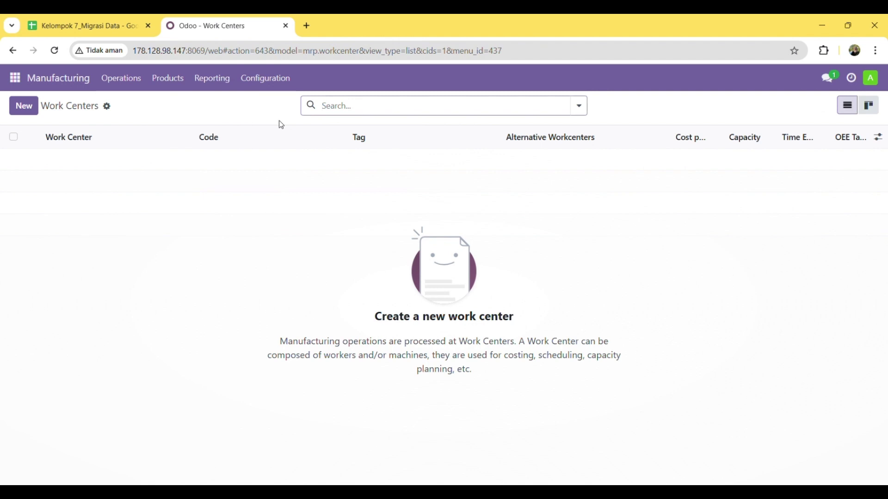
{"action": "left_click", "coordinate": [111, 110]}
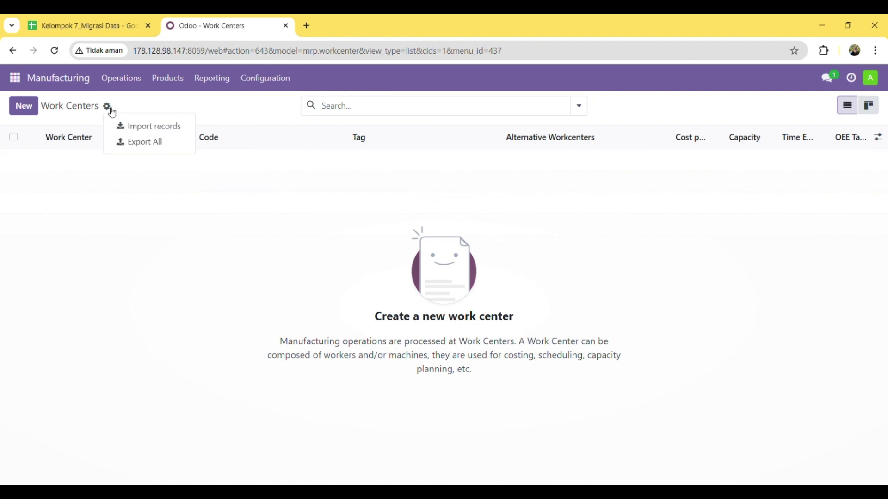
{"action": "left_click", "coordinate": [161, 134]}
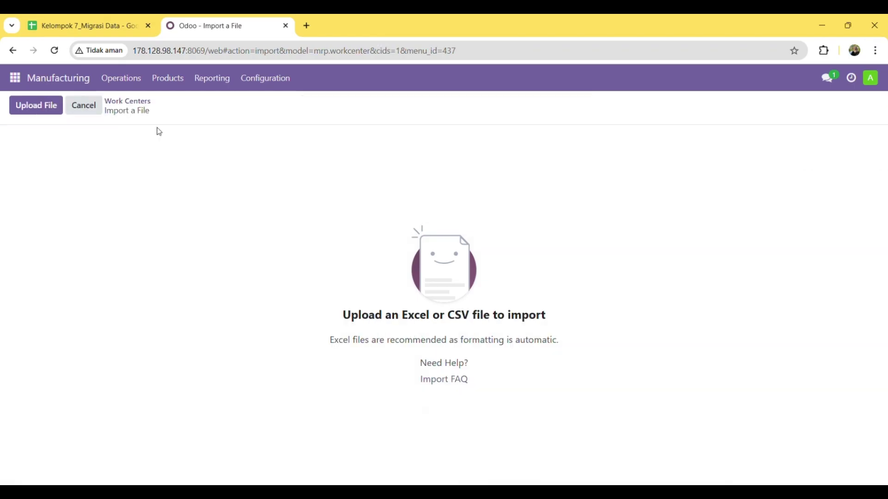
Upload 2.csv, test the mapping and import work centers WC-1 to WC-3
{"action": "left_click", "coordinate": [37, 112]}
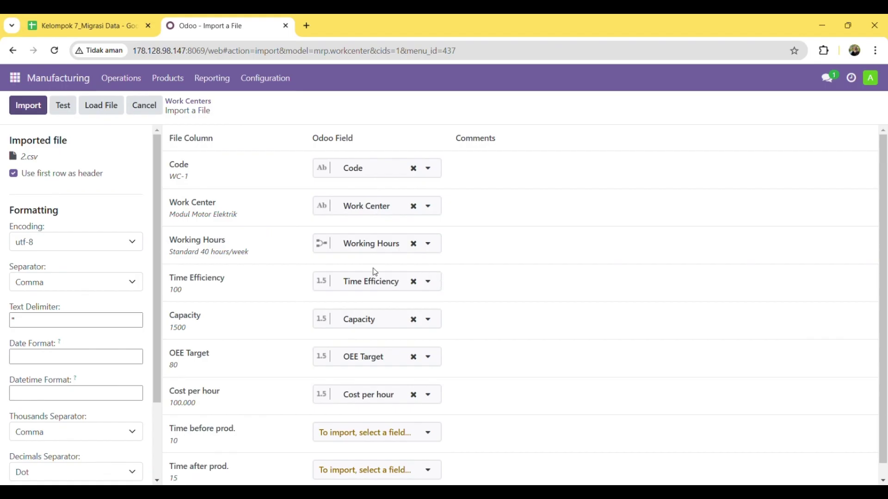
{"action": "scroll", "coordinate": [482, 300], "scroll_direction": "down", "scroll_amount": 1}
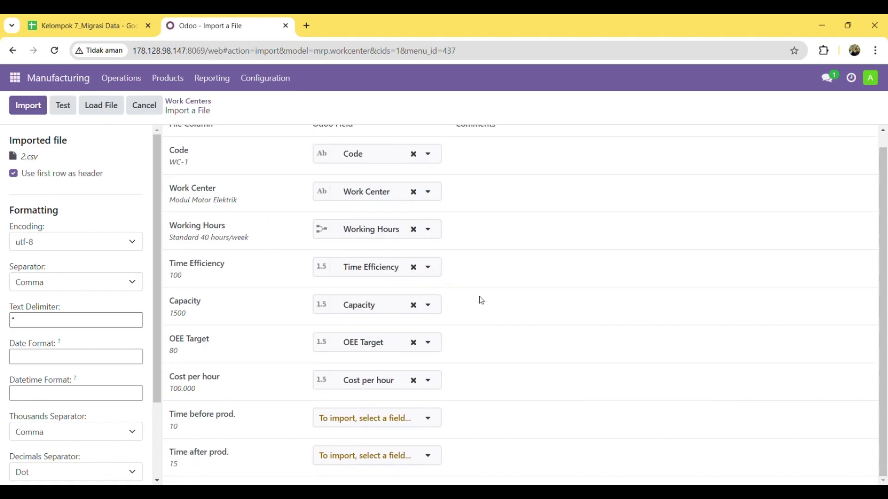
{"action": "scroll", "coordinate": [481, 301], "scroll_direction": "up", "scroll_amount": 1}
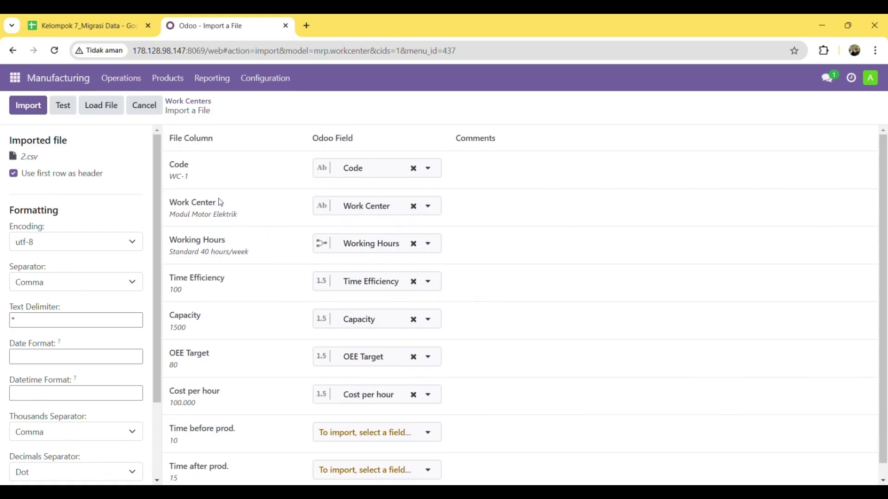
{"action": "left_click", "coordinate": [67, 111]}
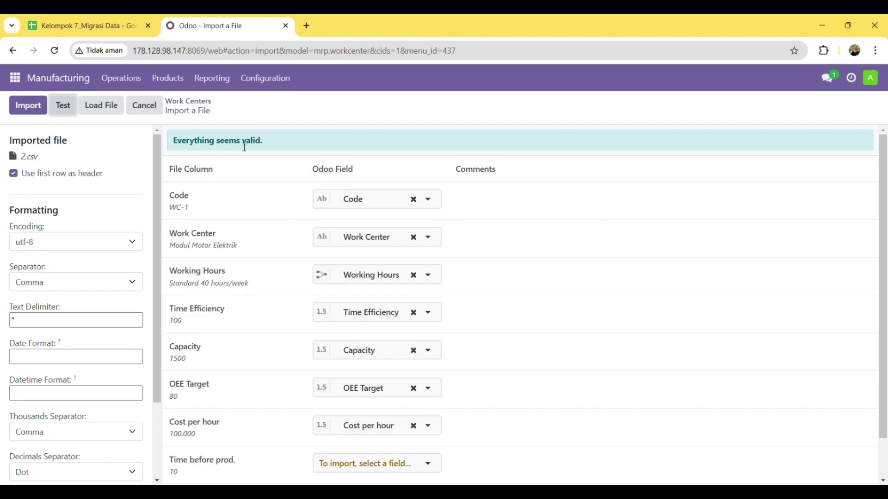
{"action": "left_click", "coordinate": [37, 111]}
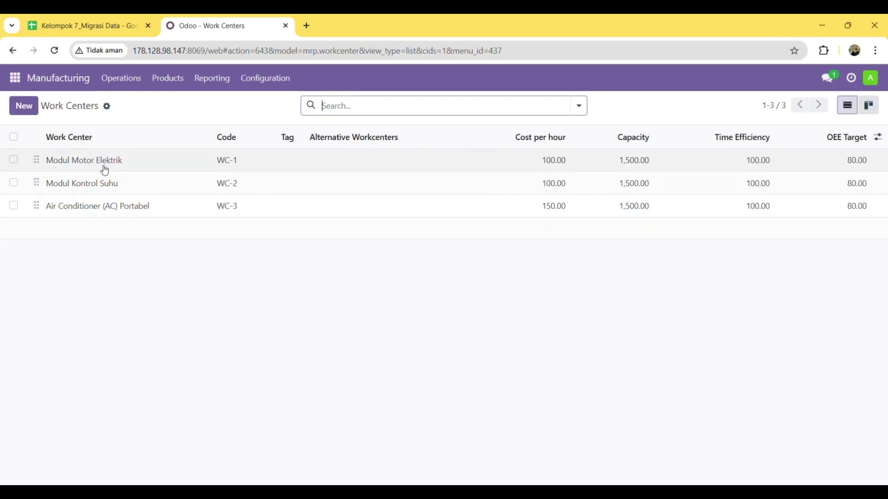
{"action": "left_click", "coordinate": [158, 172]}
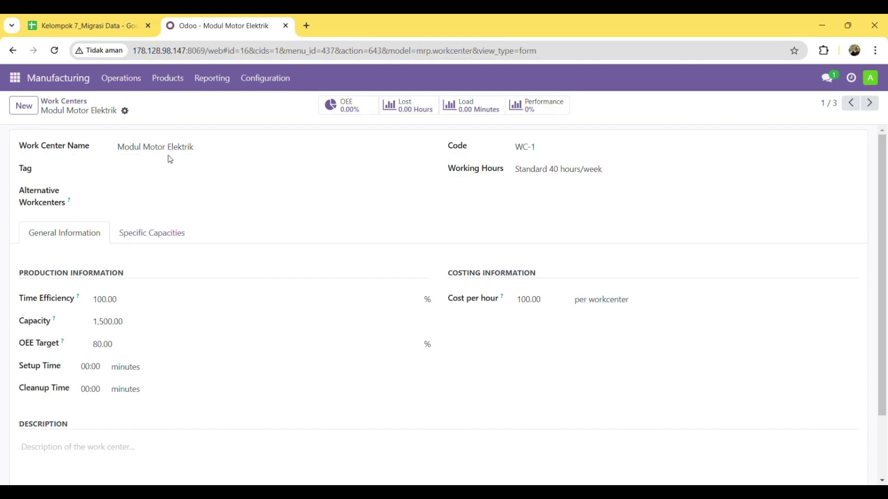
{"action": "key", "text": "alt+n"}
{"action": "left_click", "coordinate": [59, 106]}
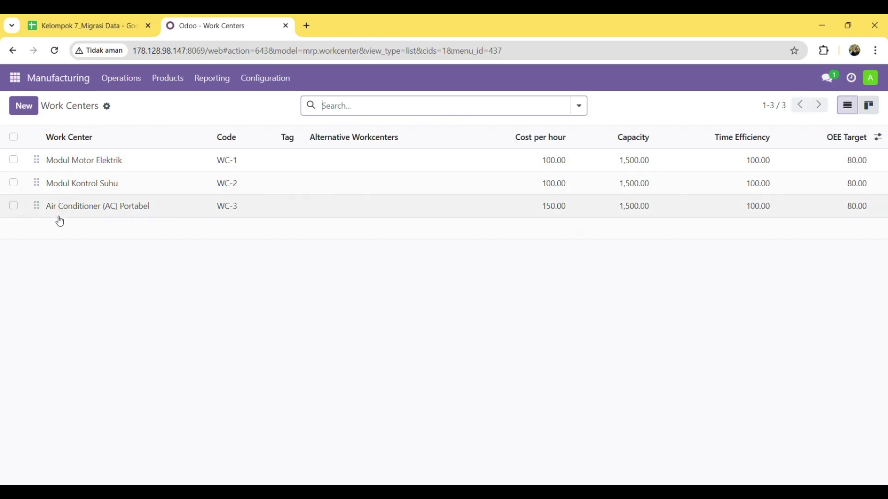
{"action": "left_click", "coordinate": [144, 207]}
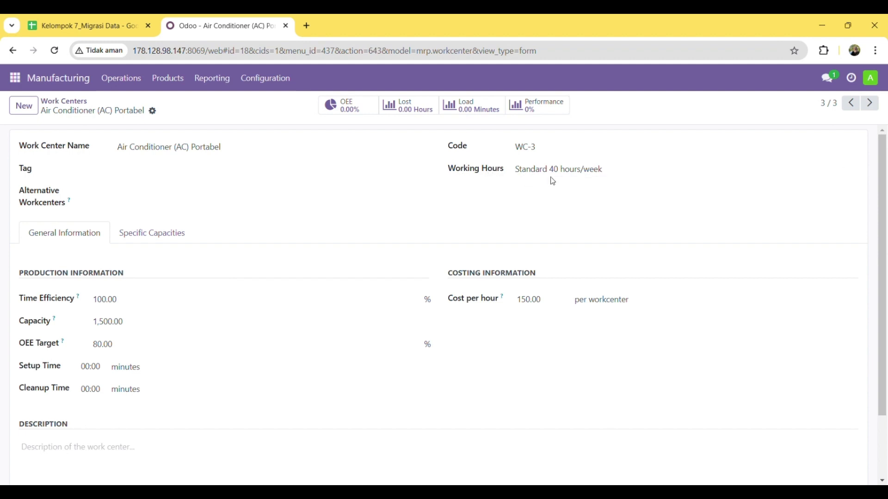
{"action": "left_click", "coordinate": [77, 101]}
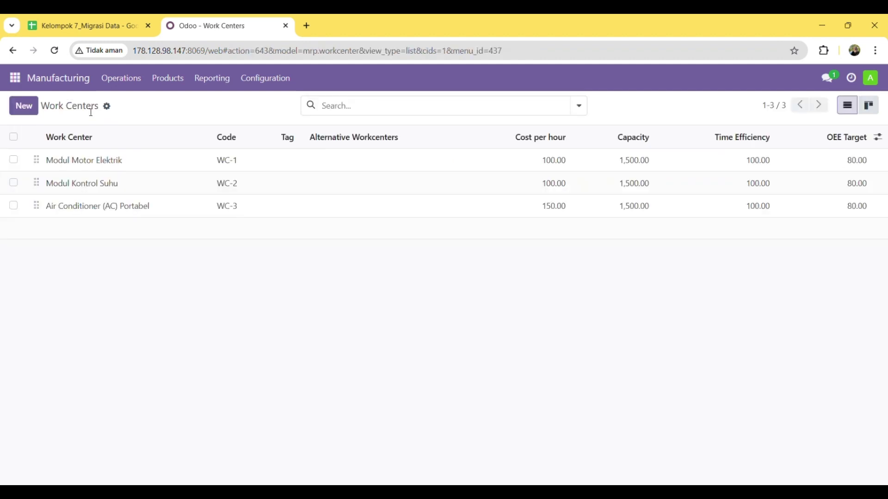
{"action": "left_click", "coordinate": [111, 24]}
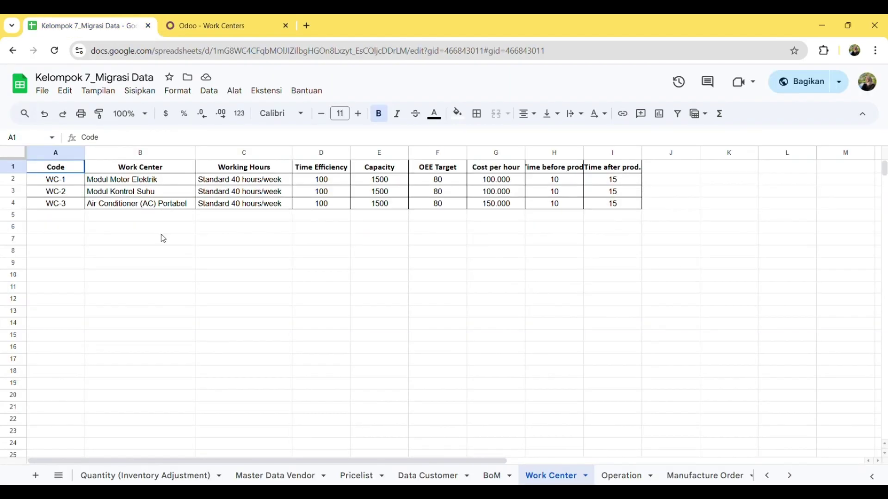
{"action": "left_click", "coordinate": [620, 475]}
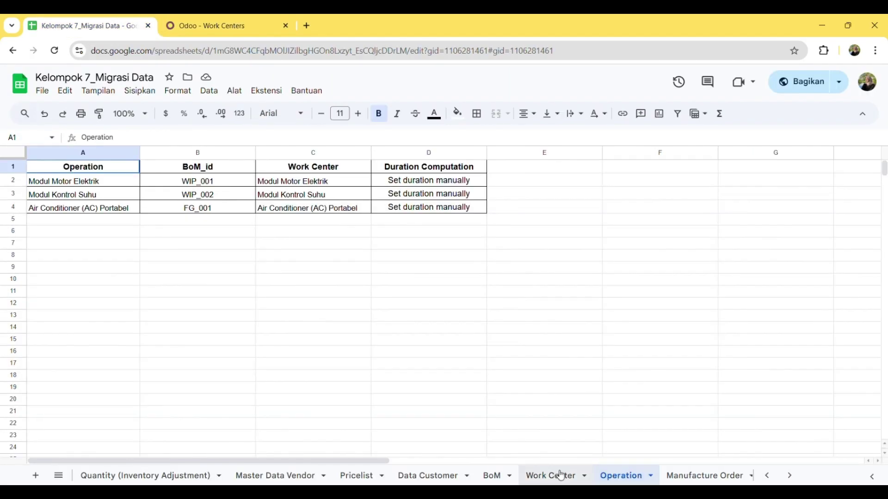
Return to Odoo and open the Operations list under Configuration
{"action": "left_click", "coordinate": [201, 26]}
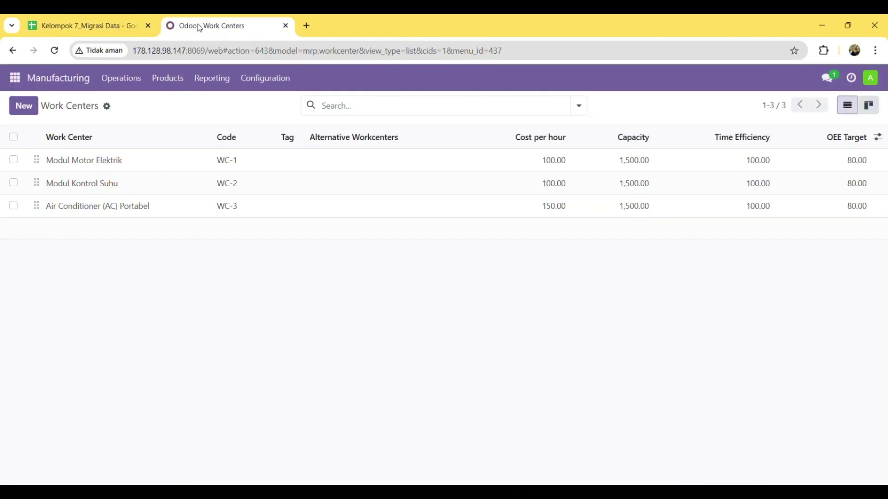
{"action": "left_click", "coordinate": [270, 88]}
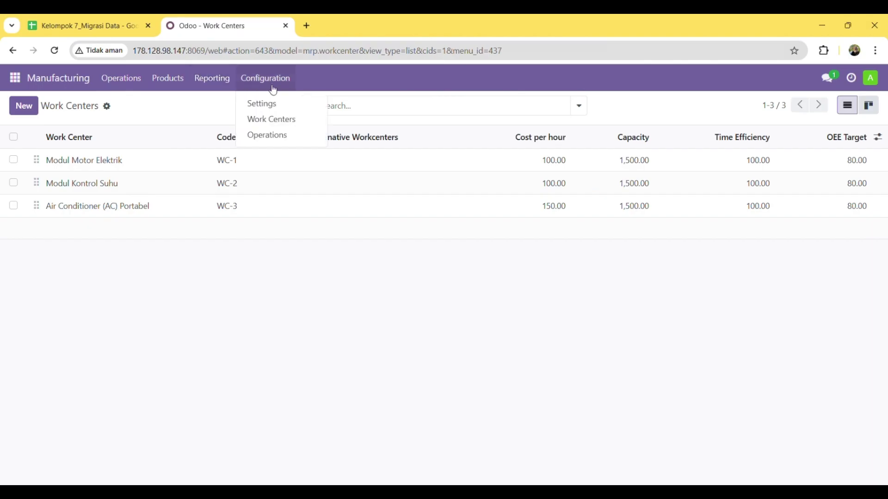
{"action": "left_click", "coordinate": [278, 142]}
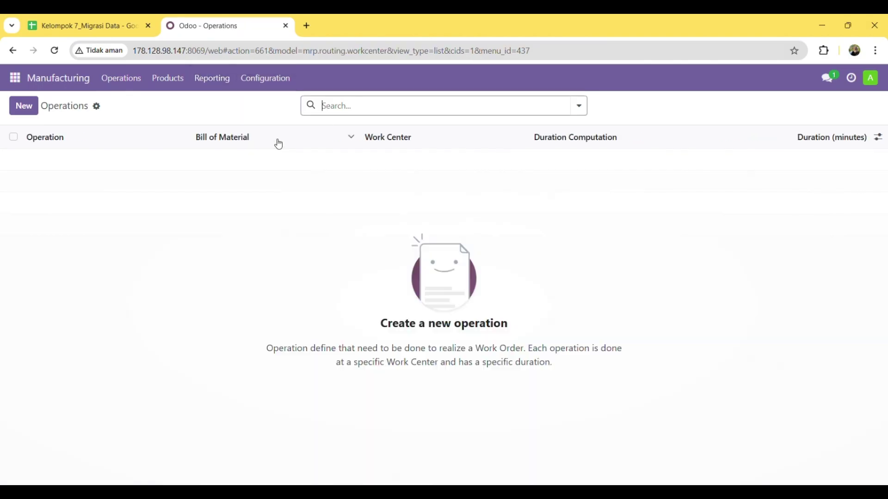
Import the three operations from 3.csv, each linked to its BoM and work center
{"action": "left_click", "coordinate": [97, 107]}
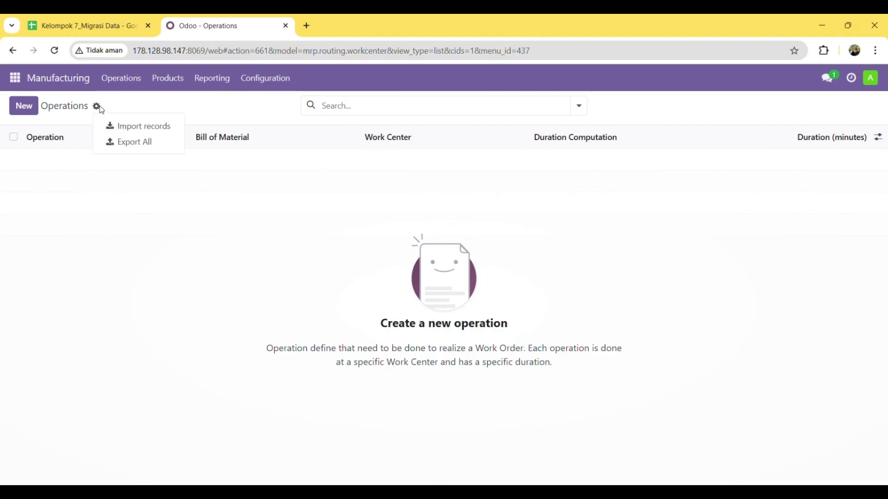
{"action": "left_click", "coordinate": [138, 133]}
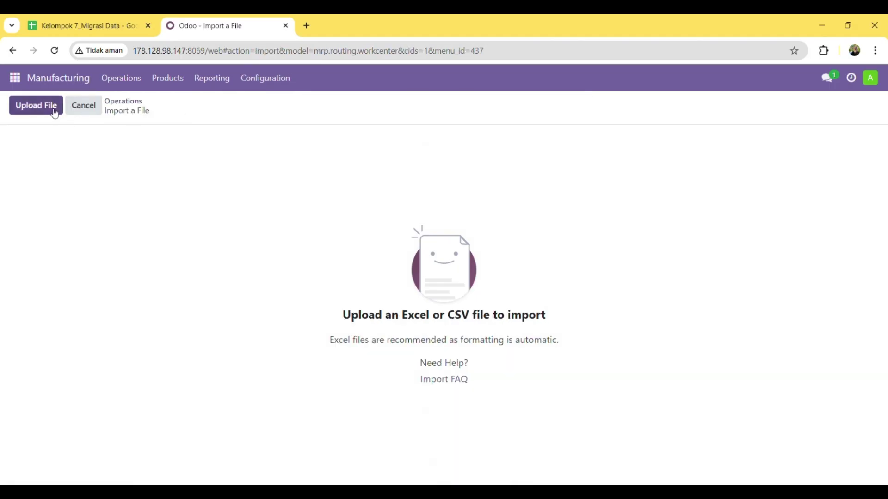
{"action": "left_click", "coordinate": [53, 113]}
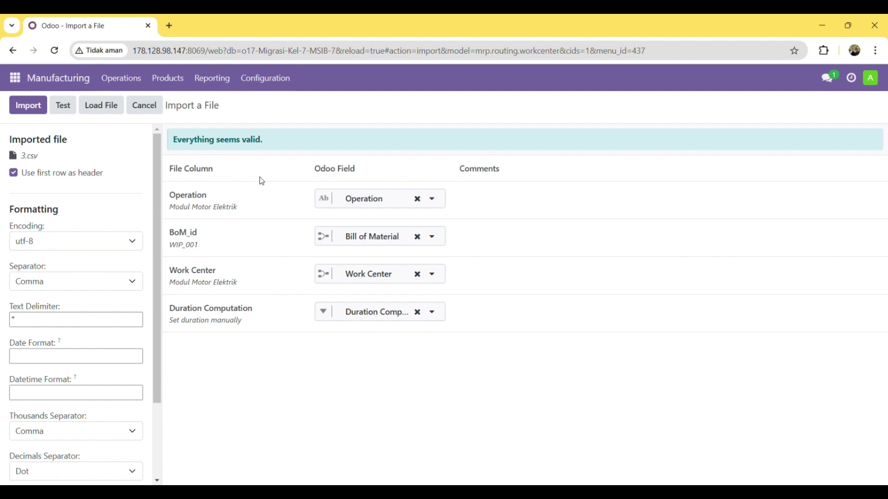
{"action": "left_click", "coordinate": [36, 111]}
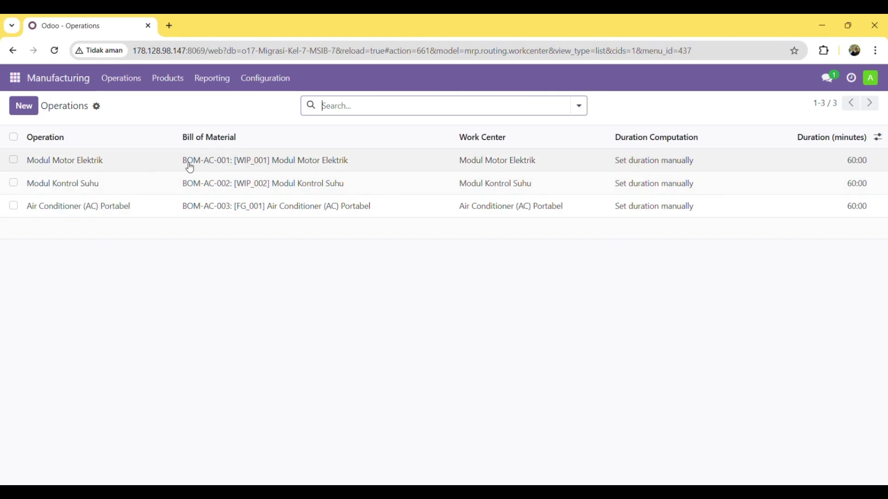
{"action": "left_click", "coordinate": [152, 167]}
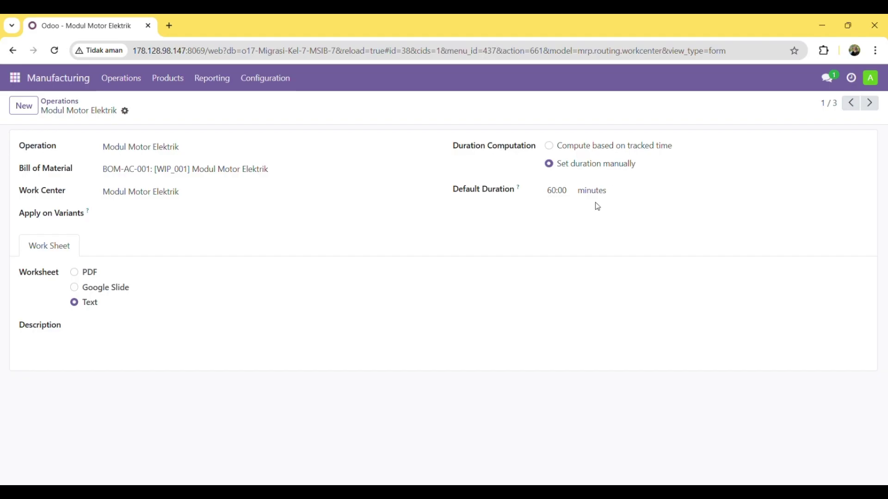
{"action": "left_click", "coordinate": [68, 102]}
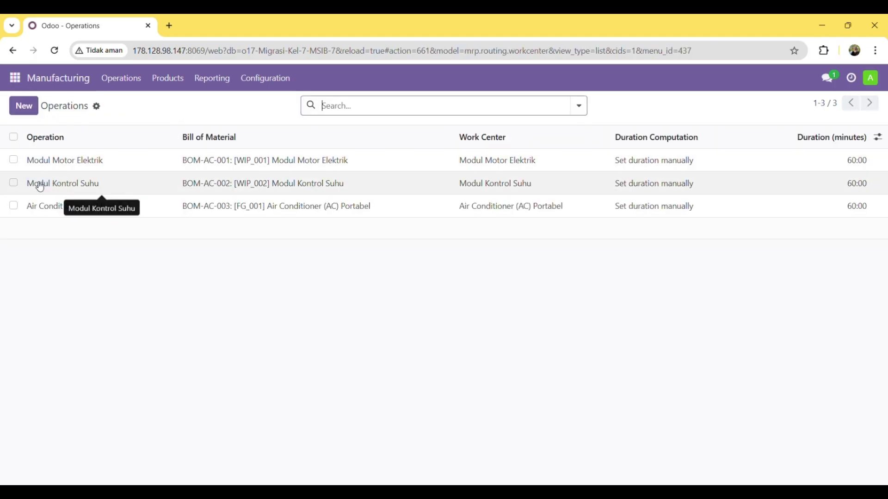
{"action": "left_click", "coordinate": [132, 188]}
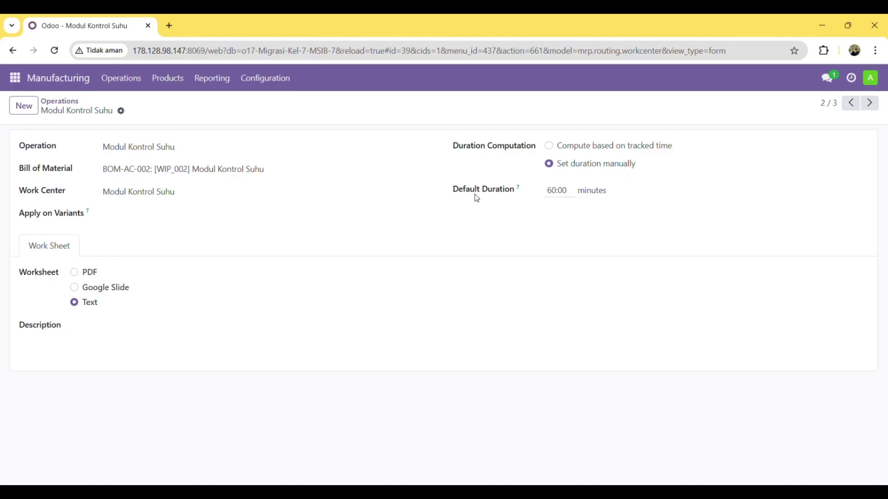
{"action": "left_click", "coordinate": [57, 104]}
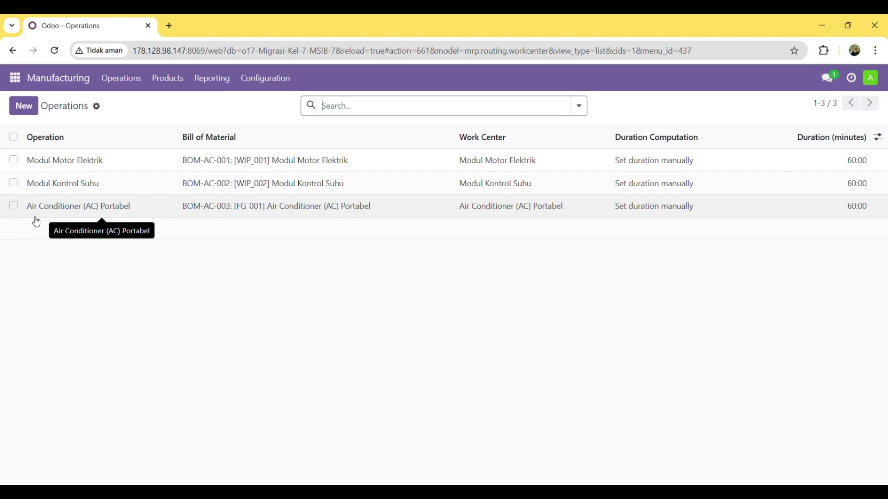
{"action": "left_click", "coordinate": [166, 210]}
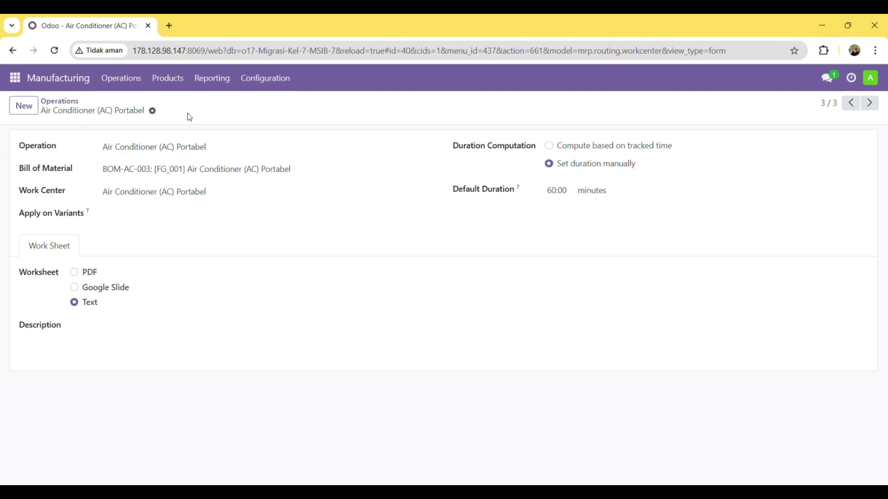
{"action": "left_click", "coordinate": [74, 105]}
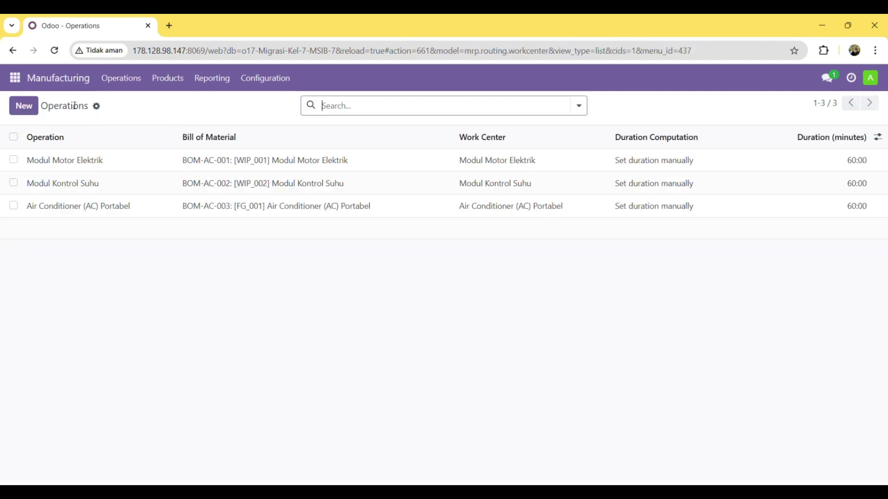
{"action": "left_click", "coordinate": [121, 78]}
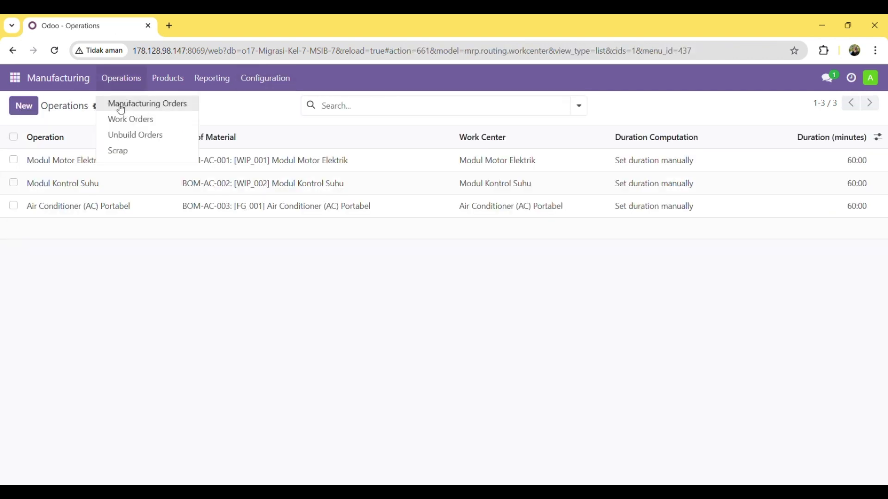
Open the record import page for the Manufacturing Orders list
{"action": "left_click", "coordinate": [172, 110]}
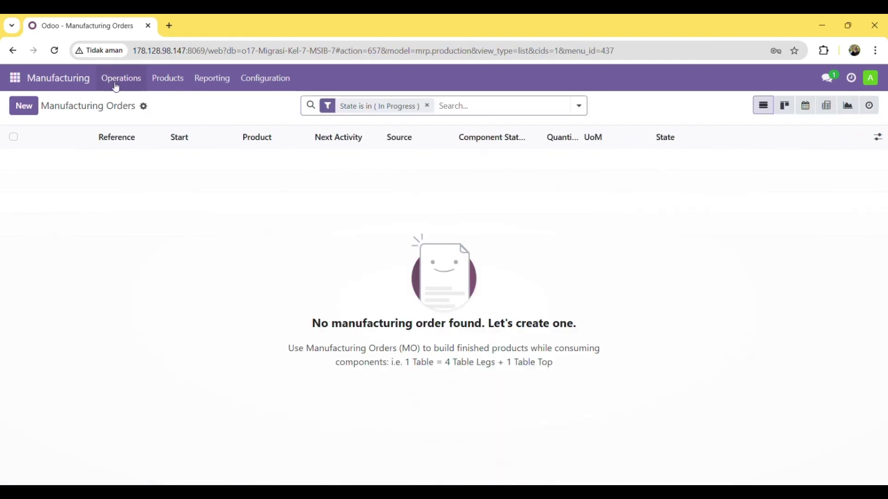
{"action": "left_click", "coordinate": [146, 110]}
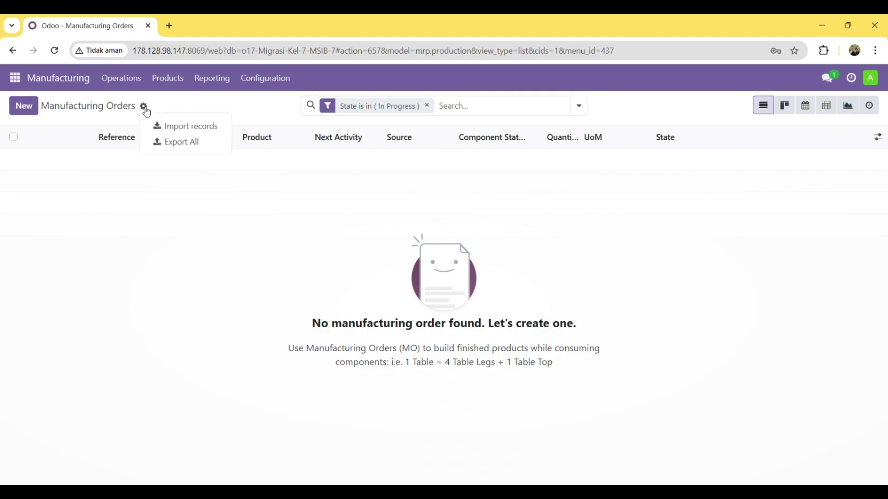
{"action": "left_click", "coordinate": [202, 130]}
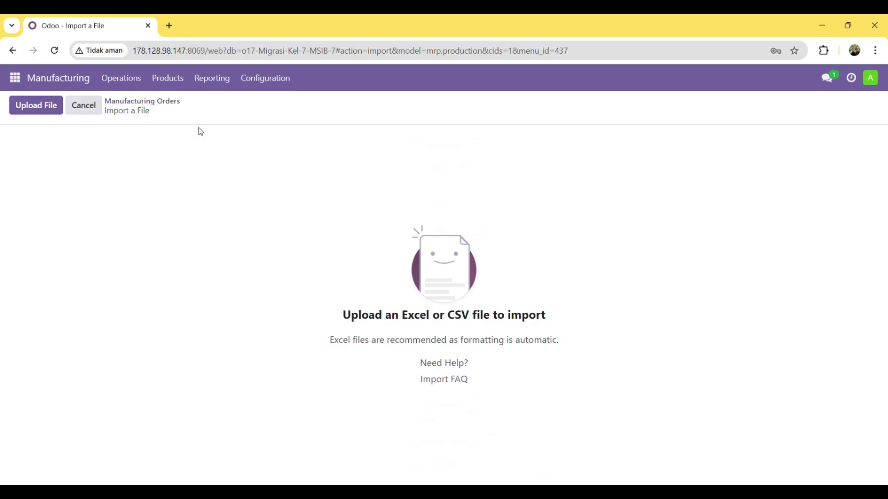
Upload 4.csv, test it and import draft orders WH/MO/00033 to WH/MO/00036
{"action": "left_click", "coordinate": [36, 106]}
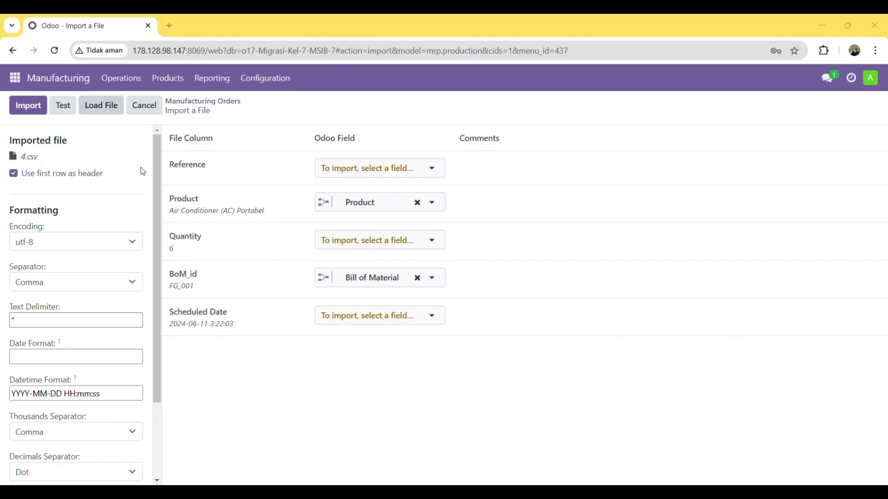
{"action": "left_click", "coordinate": [450, 276]}
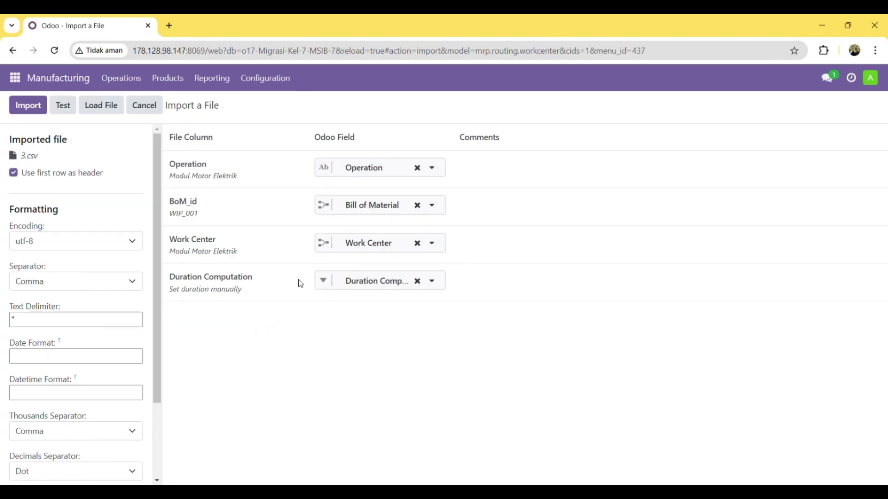
{"action": "left_click", "coordinate": [69, 108]}
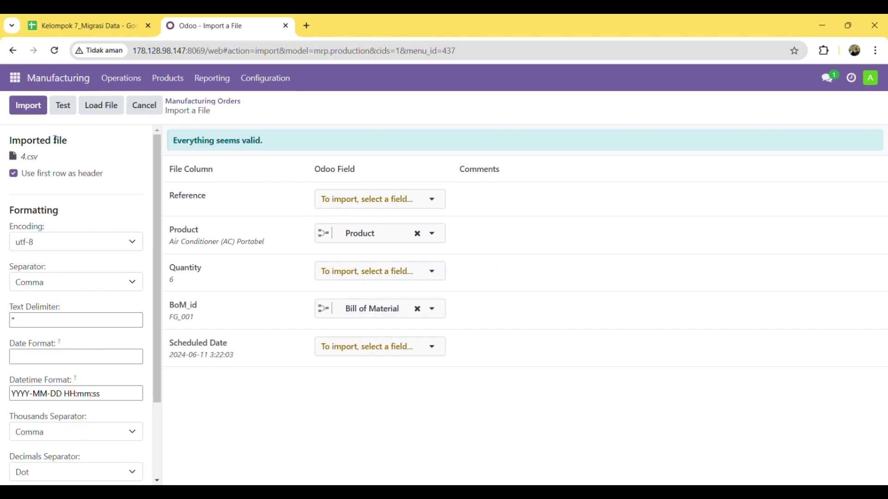
{"action": "left_click", "coordinate": [38, 113]}
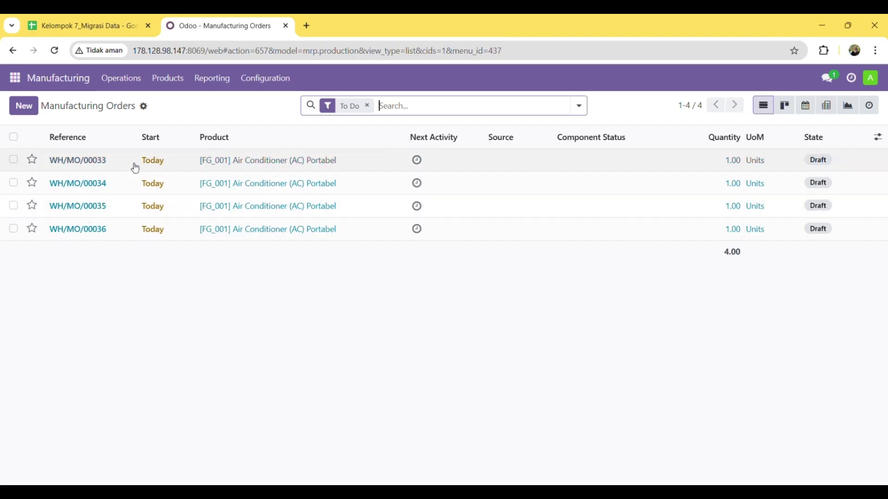
{"action": "left_click", "coordinate": [123, 166]}
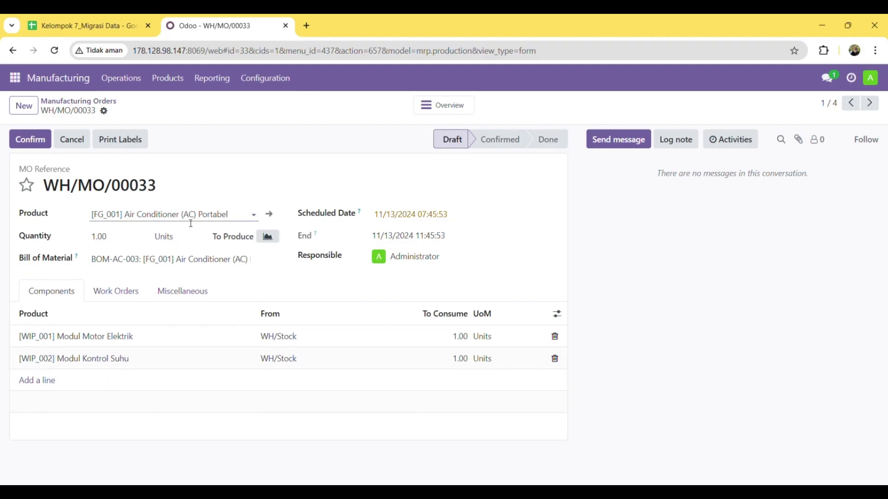
{"action": "left_click", "coordinate": [96, 106]}
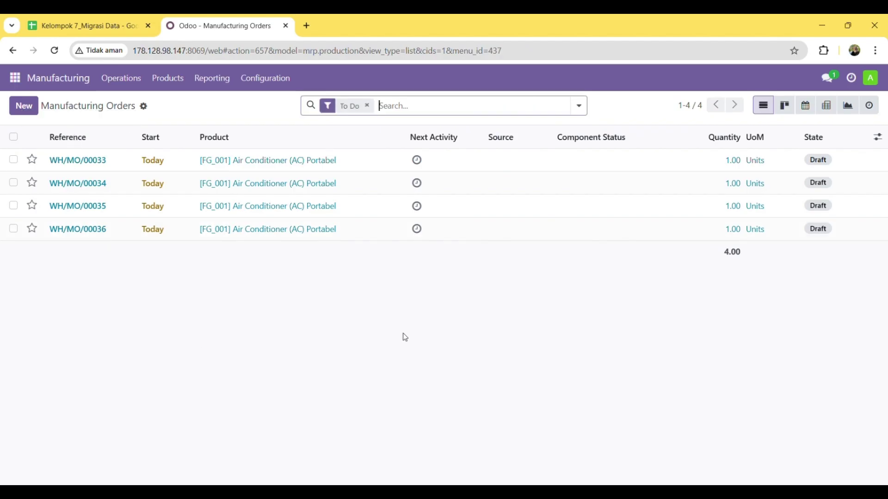
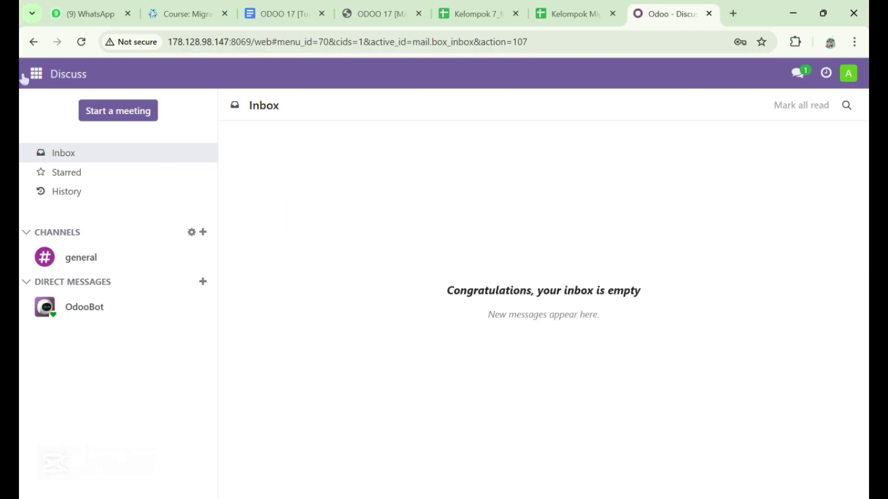
Activate developer mode from the Developer Tools section of the Settings app
{"action": "left_click", "coordinate": [37, 76]}
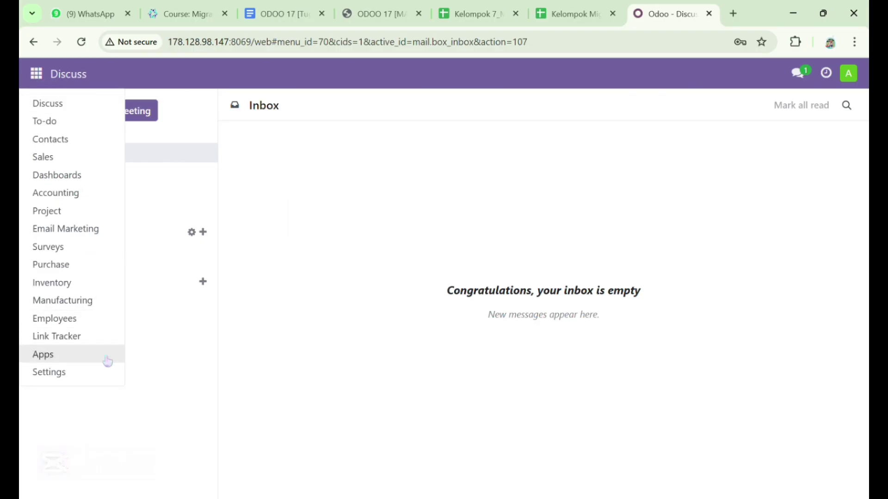
{"action": "left_click", "coordinate": [116, 377]}
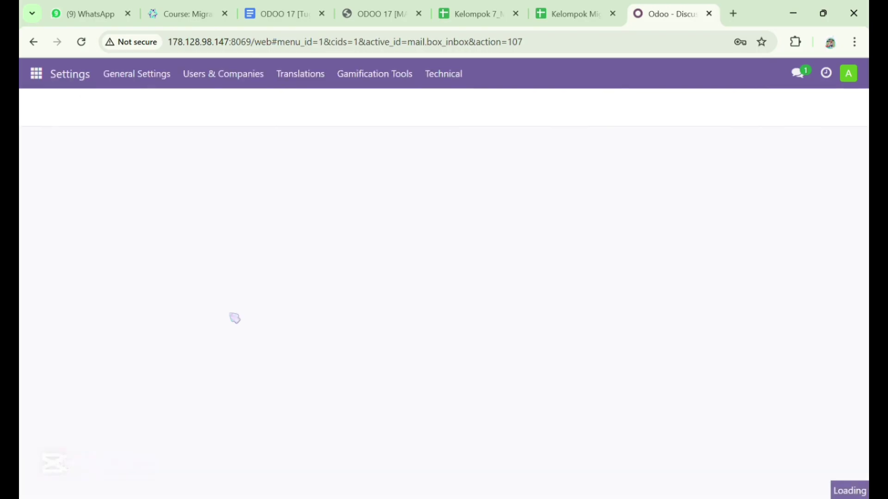
{"action": "scroll", "coordinate": [235, 319], "scroll_direction": "down", "scroll_amount": 20}
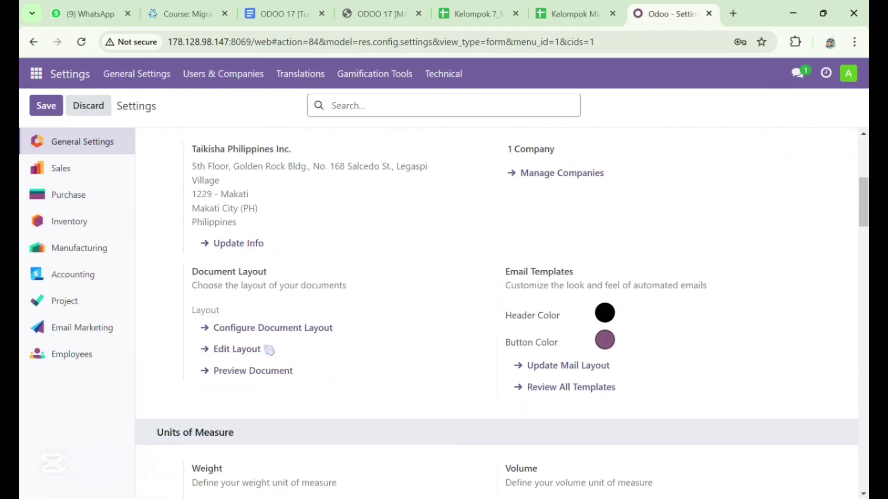
{"action": "scroll", "coordinate": [270, 352], "scroll_direction": "down", "scroll_amount": 20}
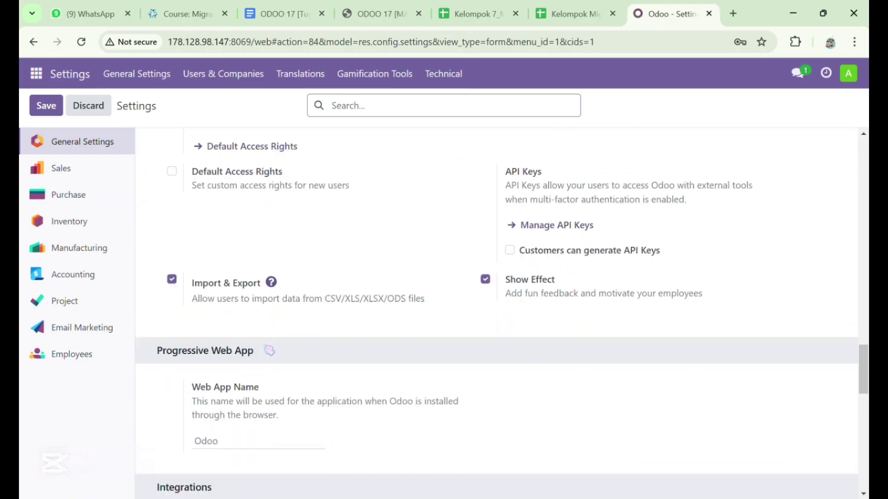
{"action": "scroll", "coordinate": [269, 350], "scroll_direction": "down", "scroll_amount": 4}
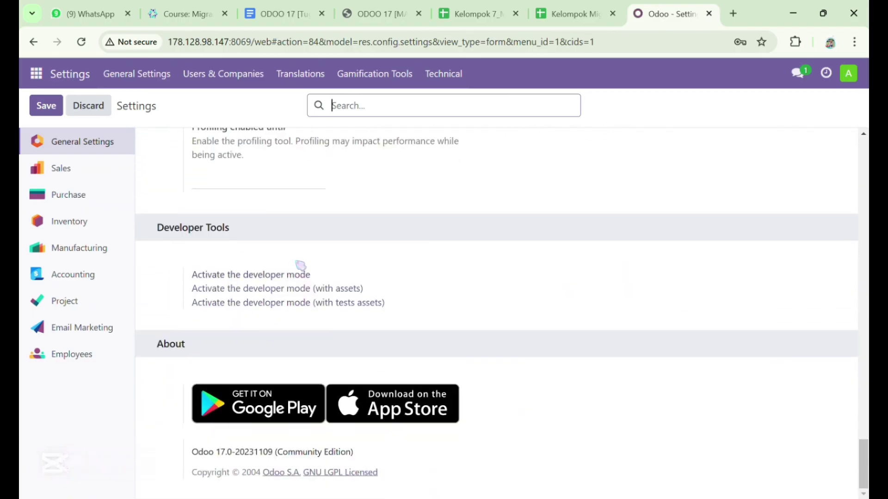
{"action": "left_click", "coordinate": [306, 278]}
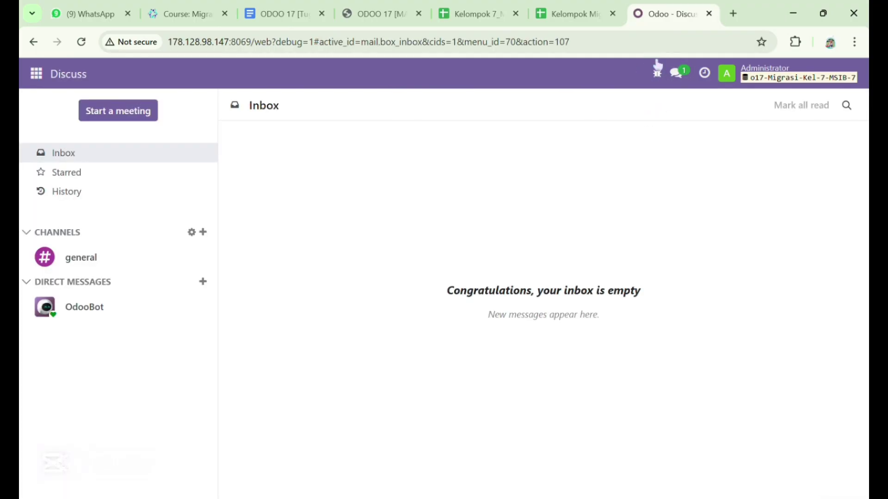
Open Settings > Users & Companies > Users and check the team member spreadsheet
{"action": "left_click", "coordinate": [49, 76]}
{"action": "left_click", "coordinate": [63, 376]}
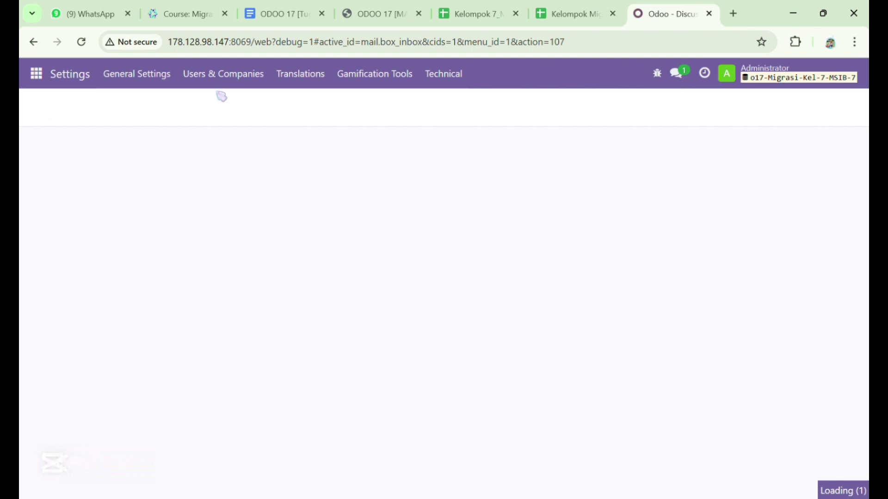
{"action": "left_click", "coordinate": [235, 76]}
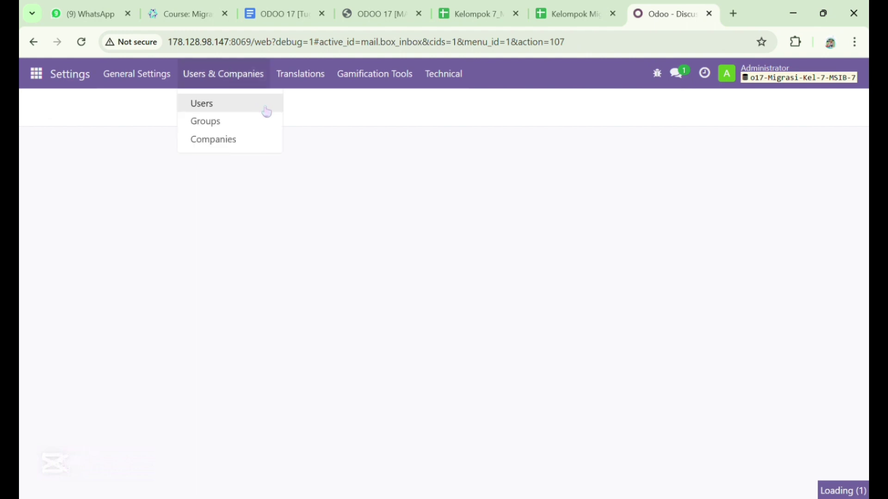
{"action": "left_click", "coordinate": [267, 111]}
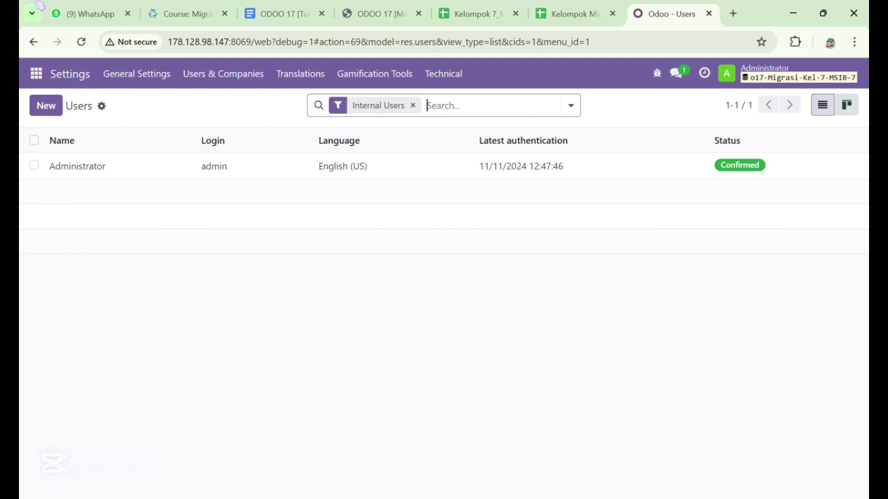
{"action": "left_click", "coordinate": [570, 11]}
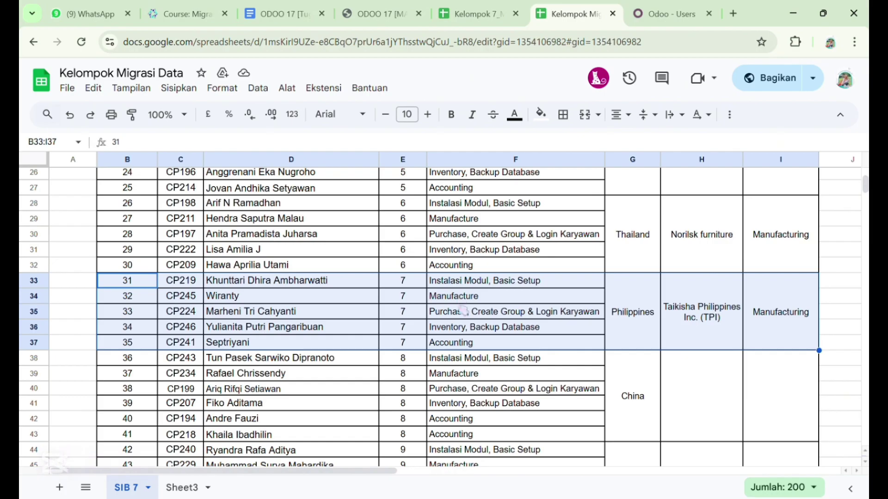
{"action": "left_click", "coordinate": [643, 7]}
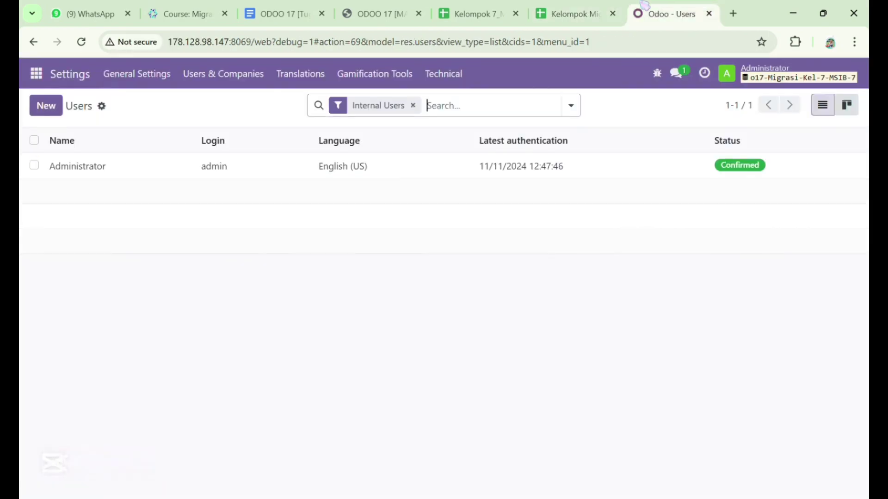
Start a new user, entering the first team member's name from the spreadsheet and their login
{"action": "left_click", "coordinate": [45, 106]}
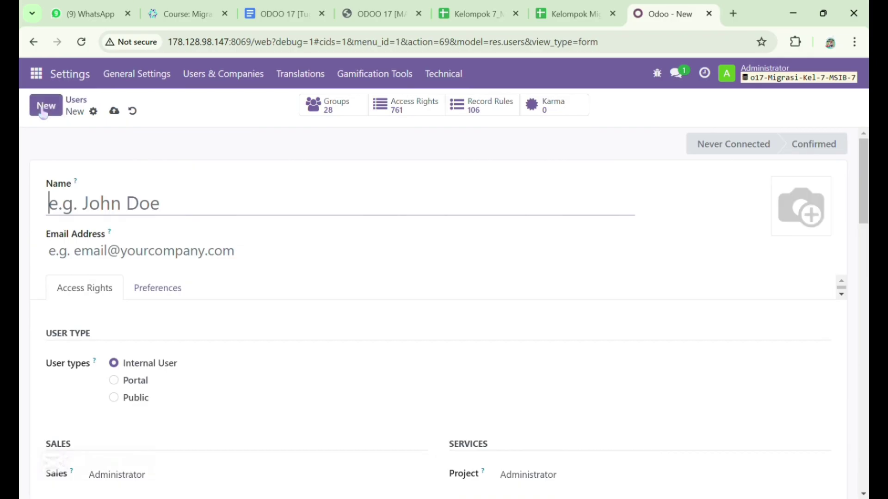
{"action": "left_click", "coordinate": [583, 7]}
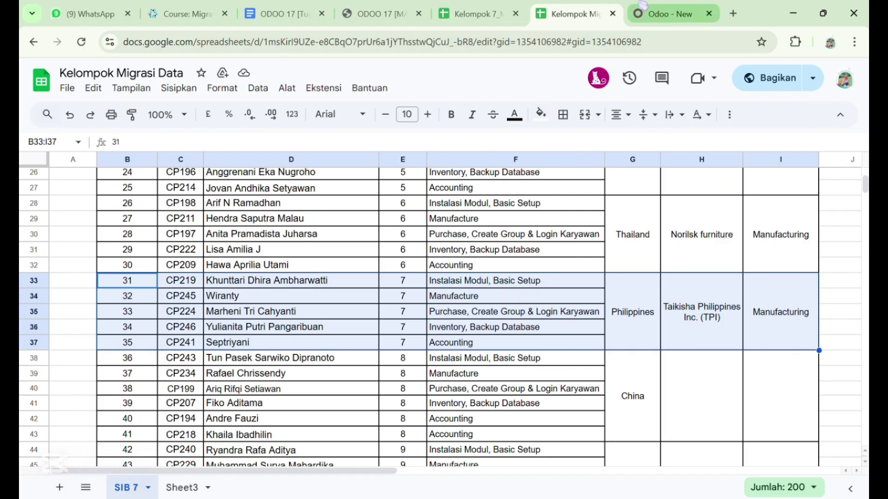
{"action": "left_click", "coordinate": [670, 13]}
{"action": "type", "text": "K"}
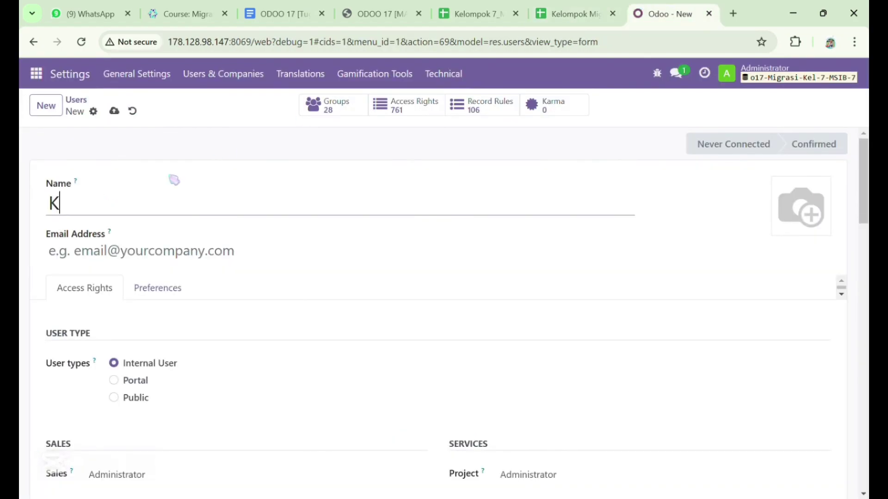
{"action": "type", "text": "hunttari"}
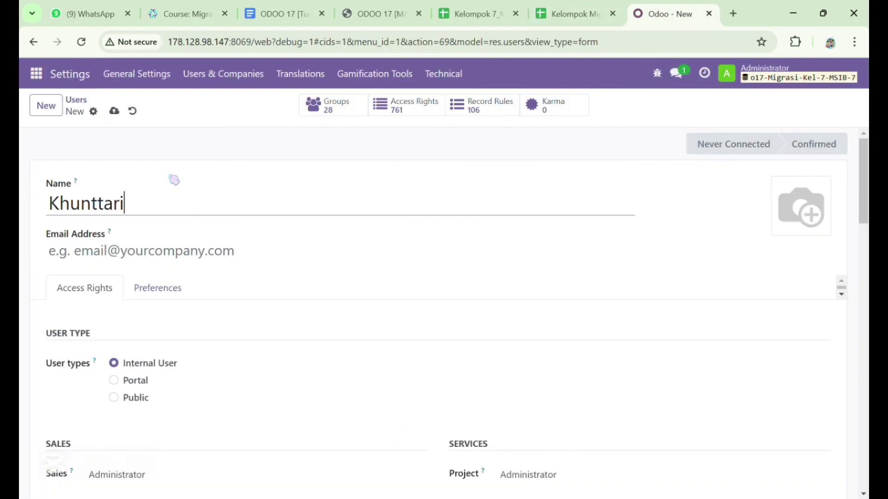
{"action": "left_click", "coordinate": [132, 252]}
{"action": "type", "text": "tari"}
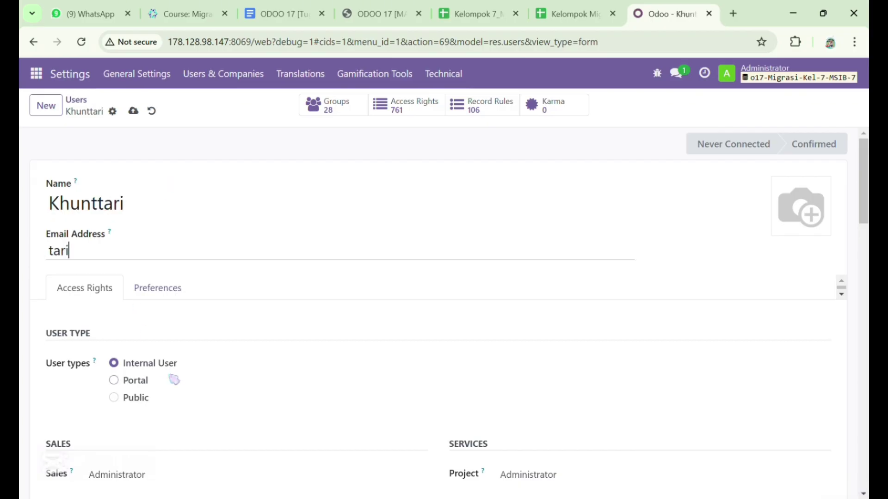
Review the access rights, save the user, and begin another new user form
{"action": "scroll", "coordinate": [174, 378], "scroll_direction": "down", "scroll_amount": 3}
{"action": "scroll", "coordinate": [174, 379], "scroll_direction": "down", "scroll_amount": 4}
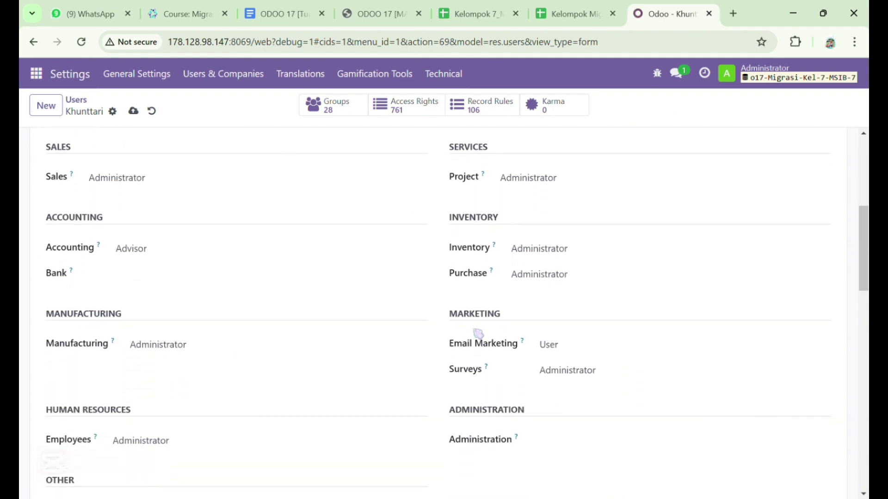
{"action": "scroll", "coordinate": [412, 320], "scroll_direction": "down", "scroll_amount": 4}
{"action": "scroll", "coordinate": [413, 325], "scroll_direction": "down", "scroll_amount": 5}
{"action": "scroll", "coordinate": [412, 320], "scroll_direction": "up", "scroll_amount": 15}
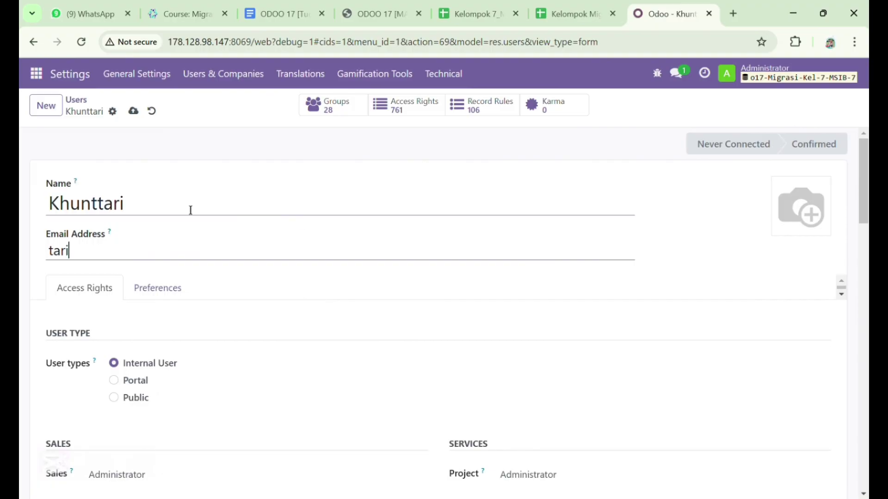
{"action": "left_click", "coordinate": [133, 111]}
{"action": "left_click", "coordinate": [567, 13]}
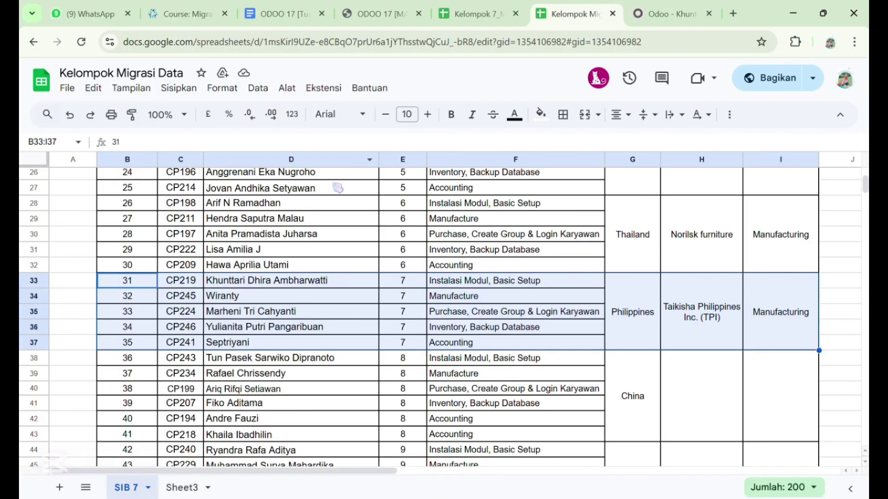
{"action": "left_click", "coordinate": [638, 7]}
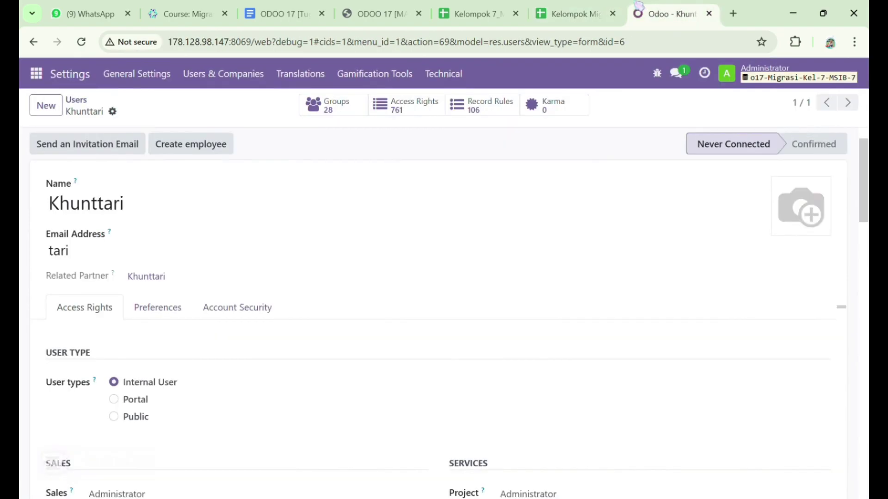
{"action": "left_click", "coordinate": [46, 105]}
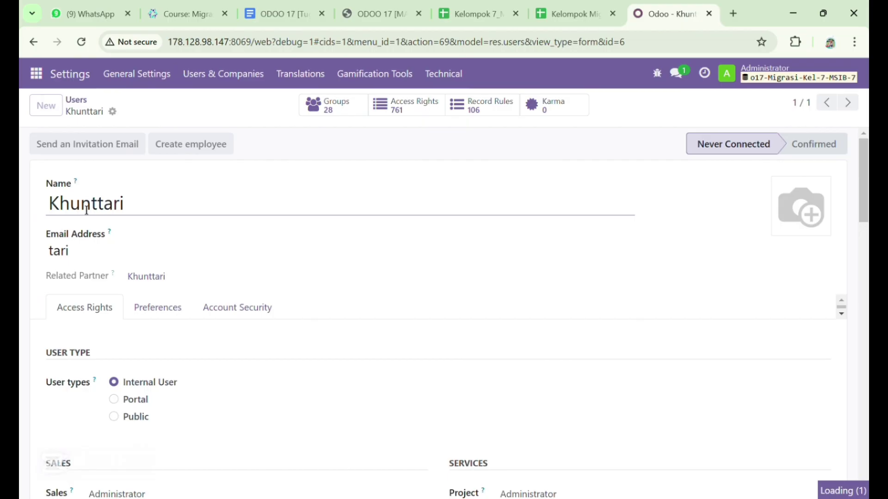
Enter the second team member's name and login on the new user form
{"action": "type", "text": "Wiranty"}
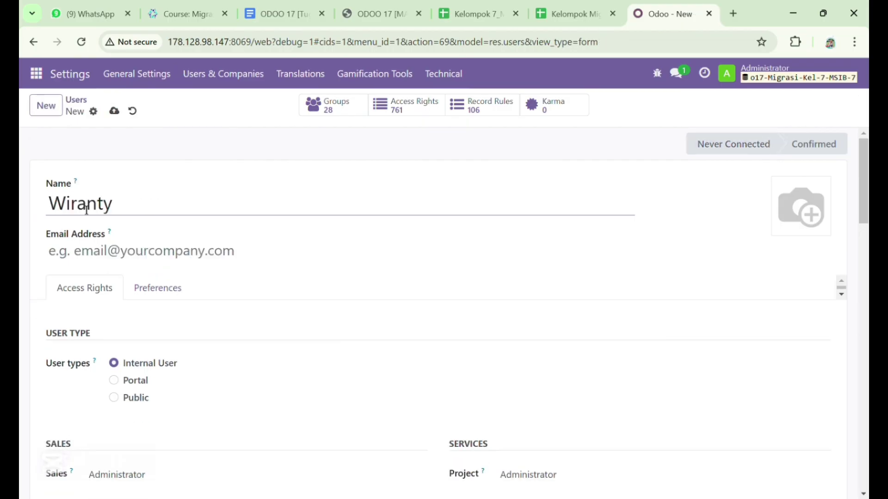
{"action": "left_click", "coordinate": [92, 250]}
{"action": "type", "text": "ran"}
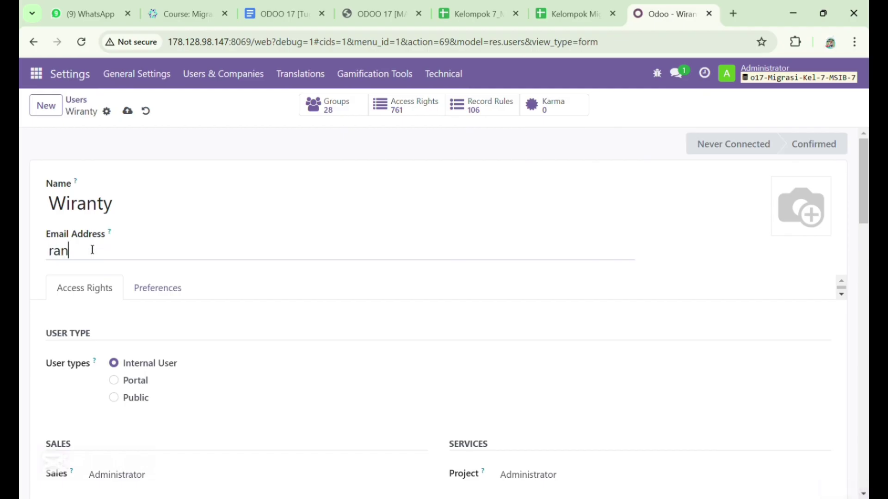
{"action": "type", "text": "ty"}
{"action": "scroll", "coordinate": [175, 317], "scroll_direction": "down", "scroll_amount": 5}
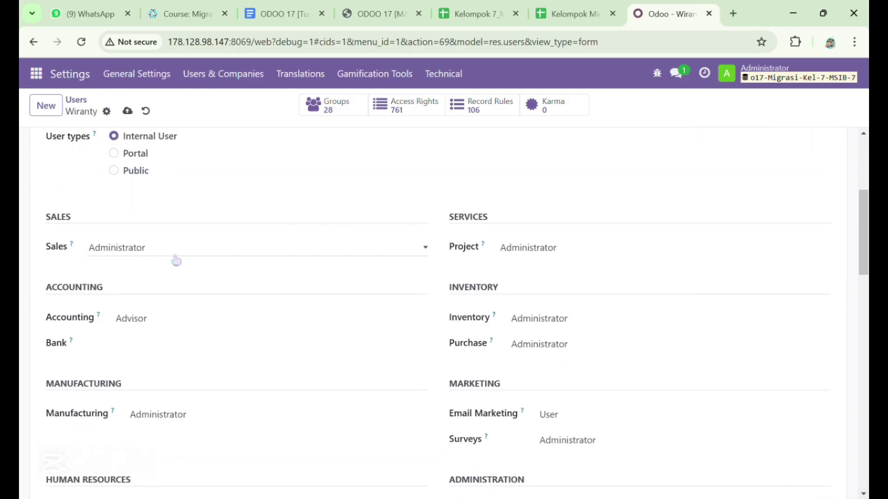
Clear the user's Sales, Project, Accounting, Inventory and Purchase access
{"action": "left_click", "coordinate": [176, 247]}
{"action": "left_click", "coordinate": [170, 270]}
{"action": "left_click", "coordinate": [517, 247]}
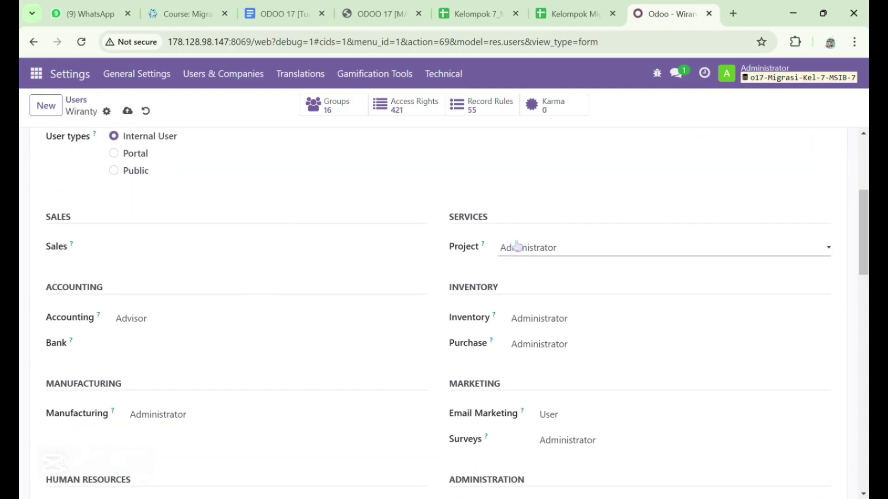
{"action": "left_click", "coordinate": [542, 267]}
{"action": "left_click", "coordinate": [218, 319]}
{"action": "left_click", "coordinate": [236, 344]}
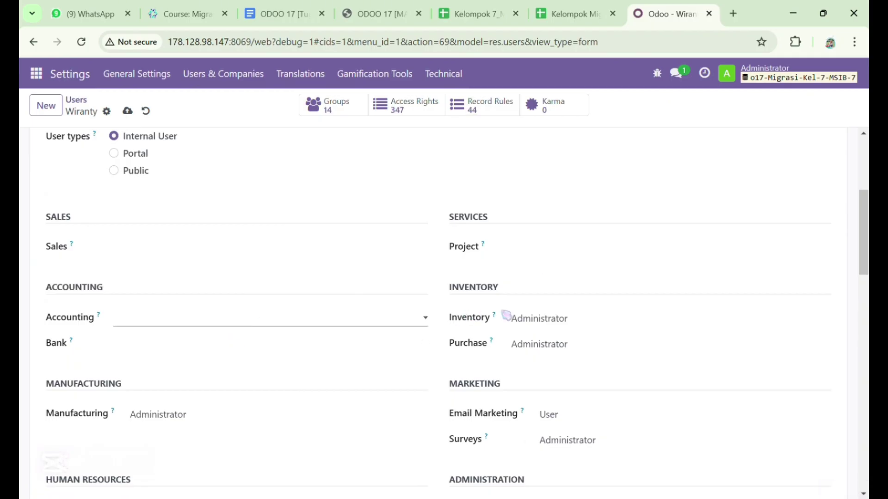
{"action": "left_click", "coordinate": [518, 319]}
{"action": "left_click", "coordinate": [545, 336]}
{"action": "left_click", "coordinate": [559, 347]}
{"action": "left_click", "coordinate": [565, 363]}
Also clear Email Marketing, Surveys and Employees access for this user
{"action": "scroll", "coordinate": [274, 401], "scroll_direction": "down", "scroll_amount": 3}
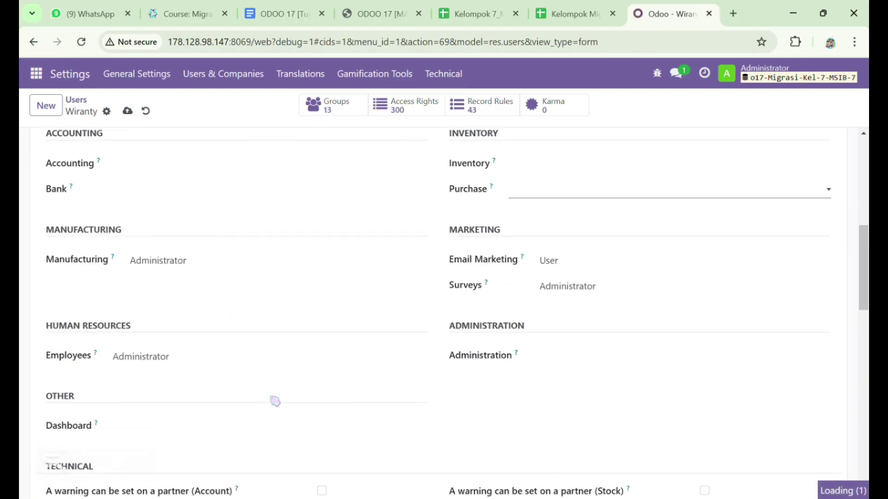
{"action": "left_click", "coordinate": [639, 261]}
{"action": "left_click", "coordinate": [644, 282]}
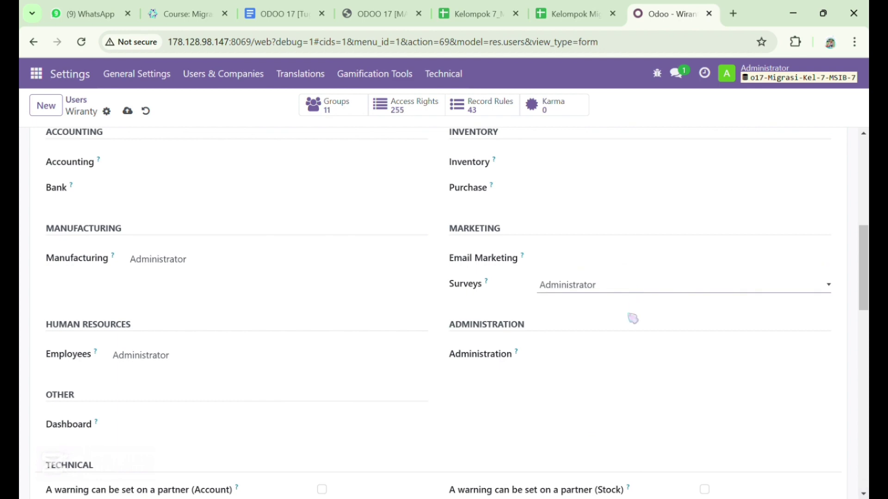
{"action": "left_click", "coordinate": [627, 304]}
{"action": "left_click", "coordinate": [318, 359]}
{"action": "left_click", "coordinate": [327, 376]}
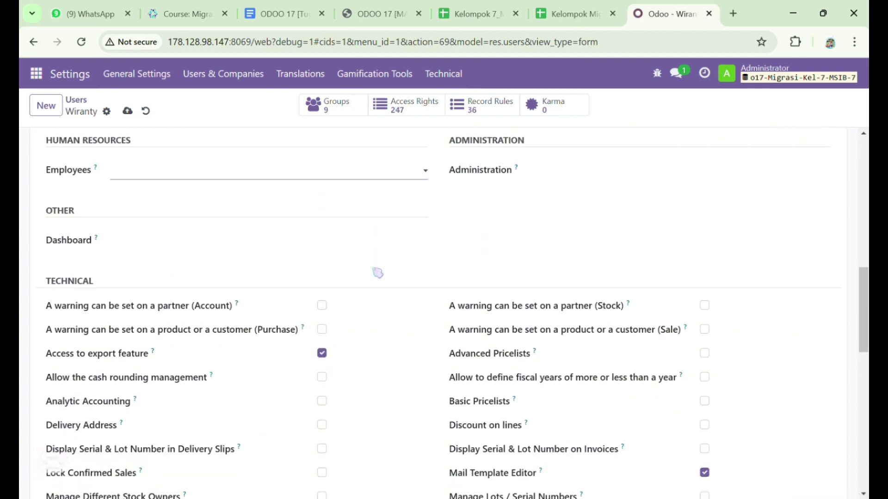
Save the user and check the team member list in the spreadsheet
{"action": "left_click", "coordinate": [128, 111]}
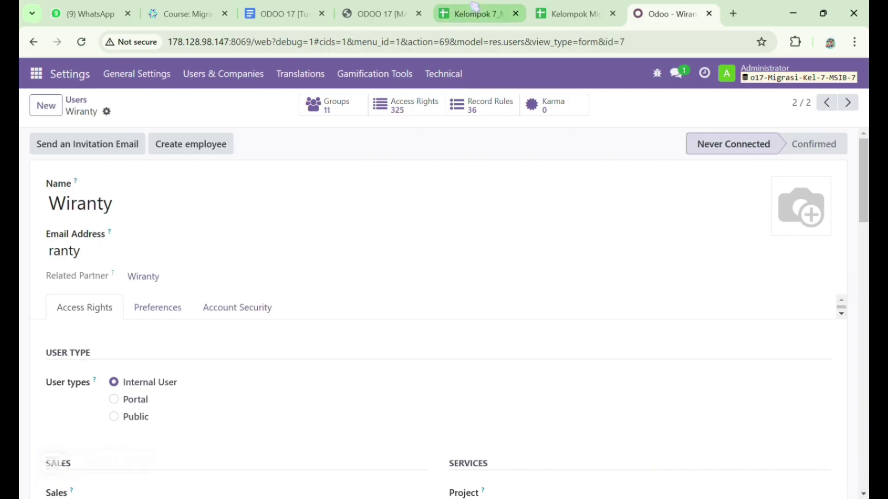
{"action": "left_click", "coordinate": [554, 7]}
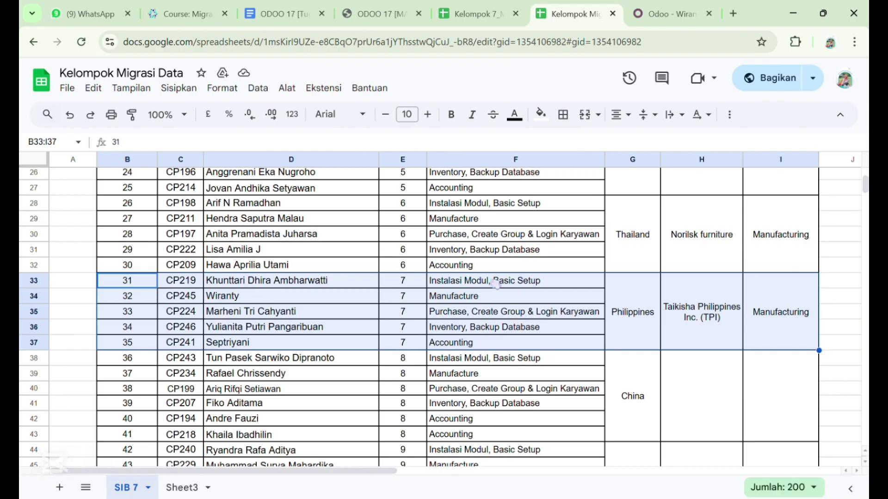
{"action": "left_click", "coordinate": [682, 6]}
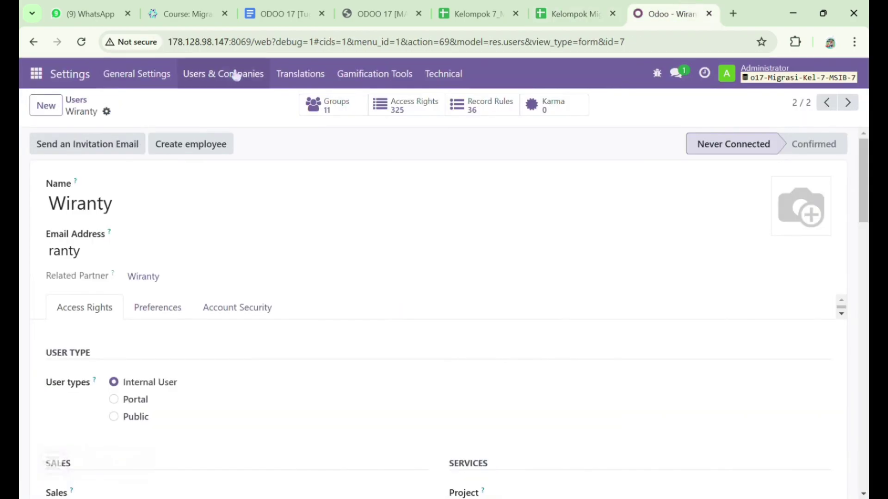
Start a new user with the third team member's name and login
{"action": "left_click", "coordinate": [52, 108]}
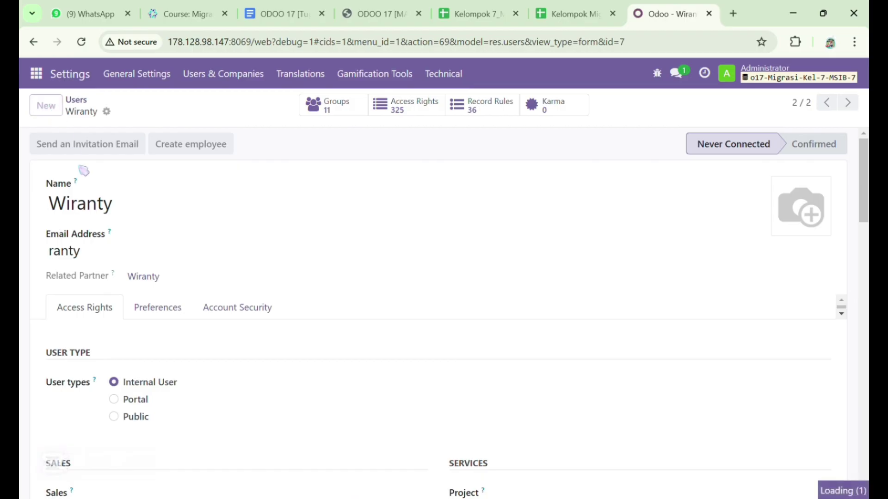
{"action": "type", "text": "Marheni"}
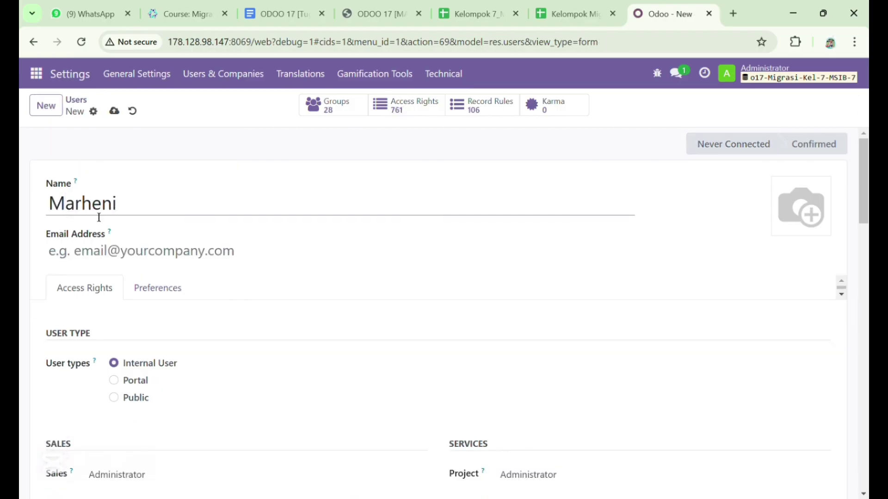
{"action": "left_click", "coordinate": [99, 251]}
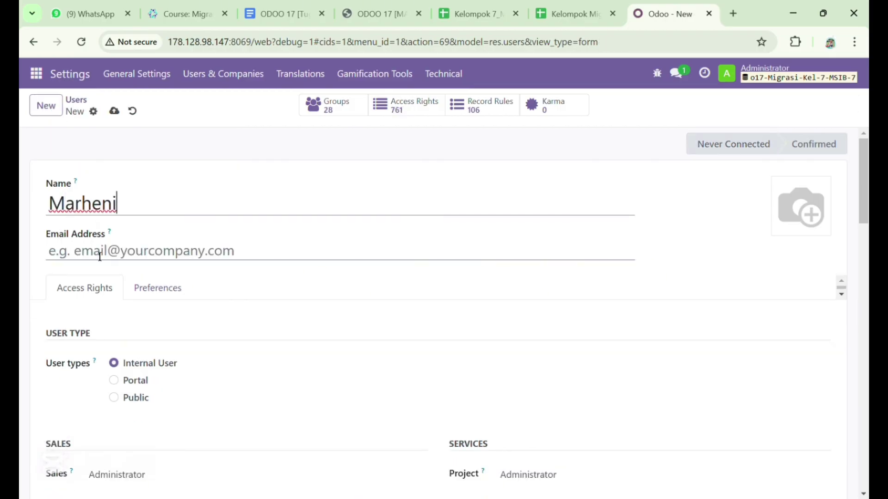
{"action": "type", "text": "heni"}
{"action": "left_click", "coordinate": [188, 318]}
Clear the user's Project, Accounting, Manufacturing, Email Marketing and Surveys access
{"action": "scroll", "coordinate": [187, 318], "scroll_direction": "down", "scroll_amount": 5}
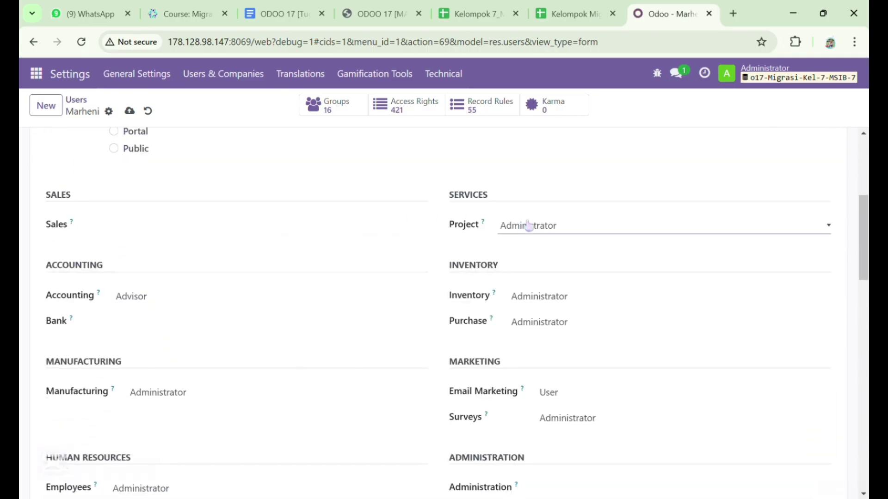
{"action": "left_click", "coordinate": [527, 228]}
{"action": "left_click", "coordinate": [548, 240]}
{"action": "left_click", "coordinate": [264, 304]}
{"action": "left_click", "coordinate": [263, 321]}
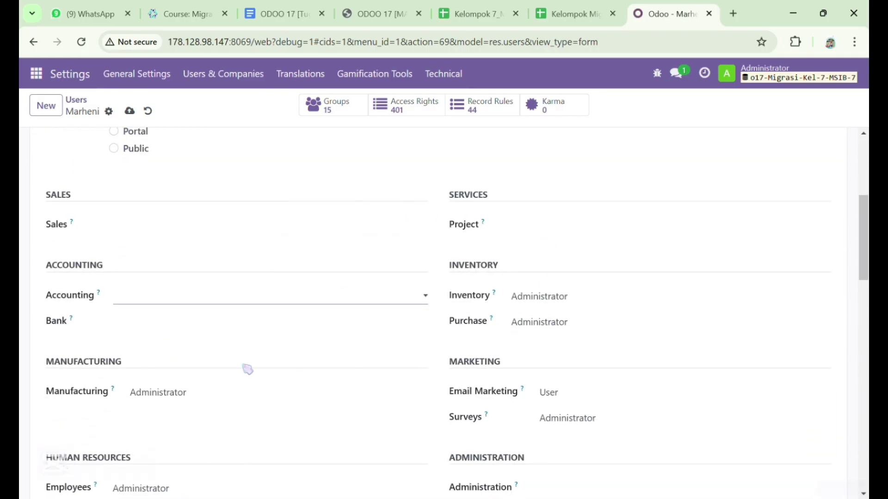
{"action": "left_click", "coordinate": [234, 399]}
{"action": "left_click", "coordinate": [251, 413]}
{"action": "left_click", "coordinate": [593, 393]}
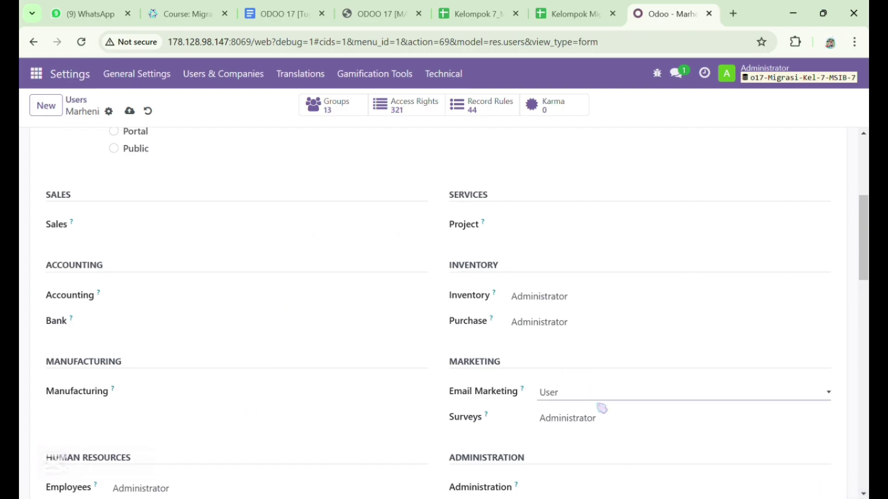
{"action": "left_click", "coordinate": [601, 404]}
{"action": "left_click", "coordinate": [600, 421]}
{"action": "left_click", "coordinate": [608, 431]}
Save, blank the Inventory access and save again, then start another new user
{"action": "scroll", "coordinate": [436, 437], "scroll_direction": "down", "scroll_amount": 3}
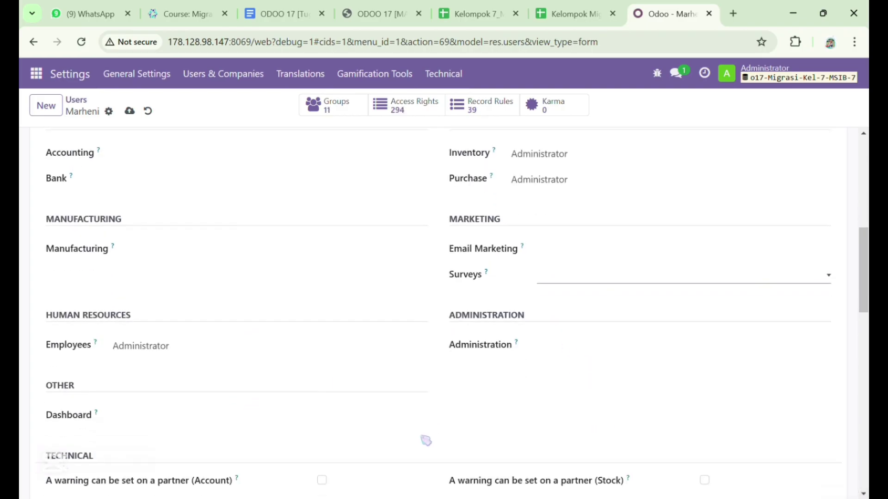
{"action": "key", "text": "alt+s"}
{"action": "scroll", "coordinate": [505, 313], "scroll_direction": "up", "scroll_amount": 2}
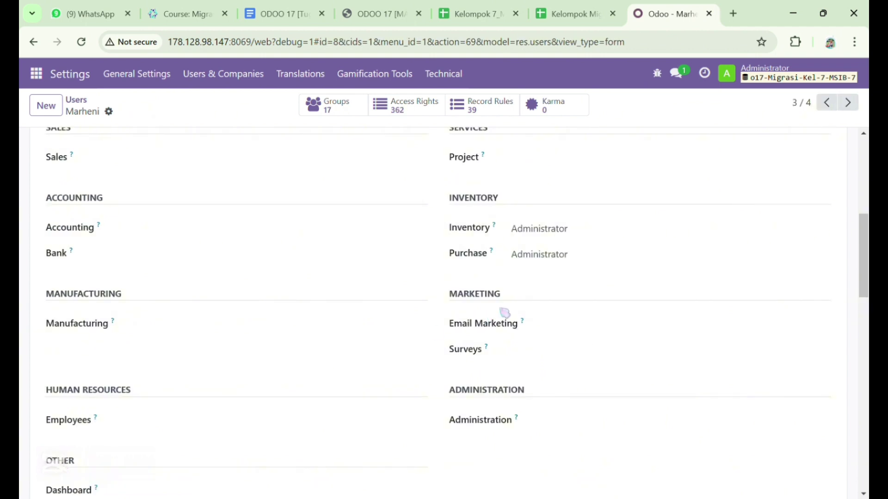
{"action": "left_click", "coordinate": [568, 246]}
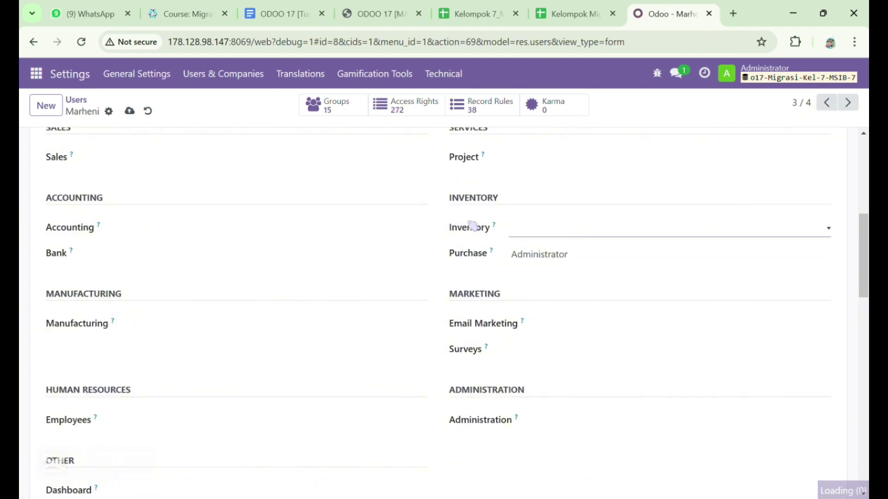
{"action": "left_click", "coordinate": [129, 111]}
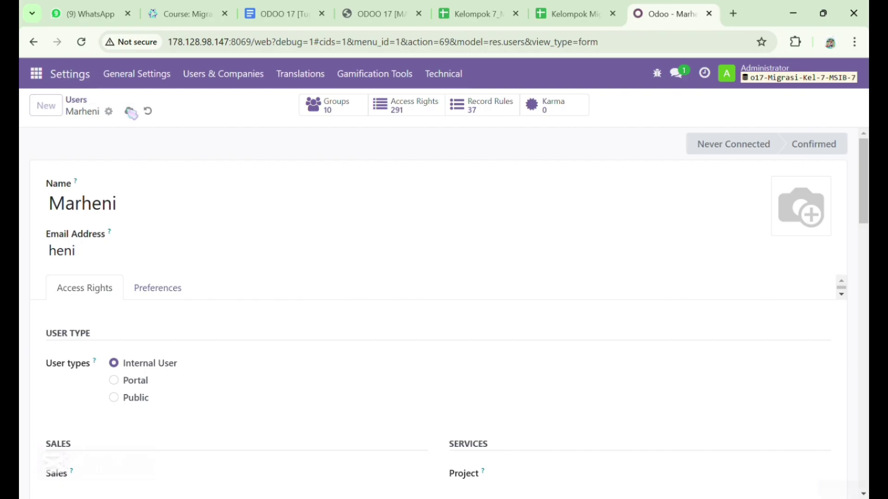
{"action": "left_click", "coordinate": [561, 7]}
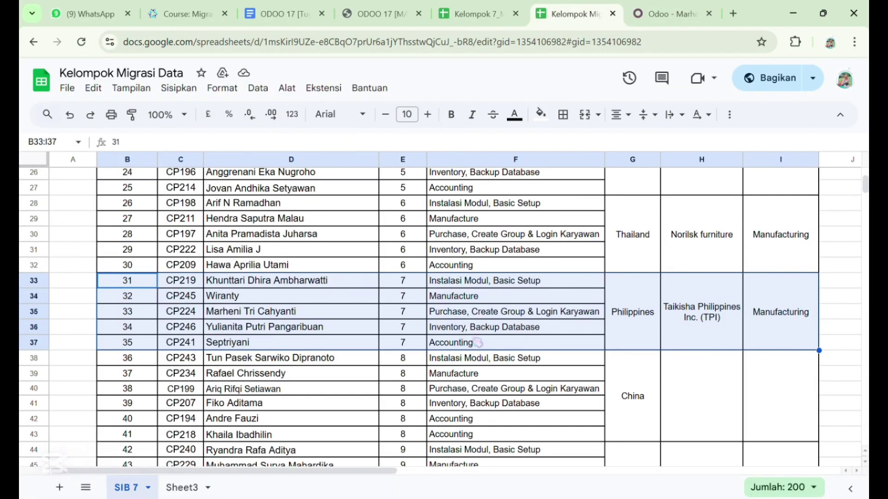
{"action": "left_click", "coordinate": [665, 14]}
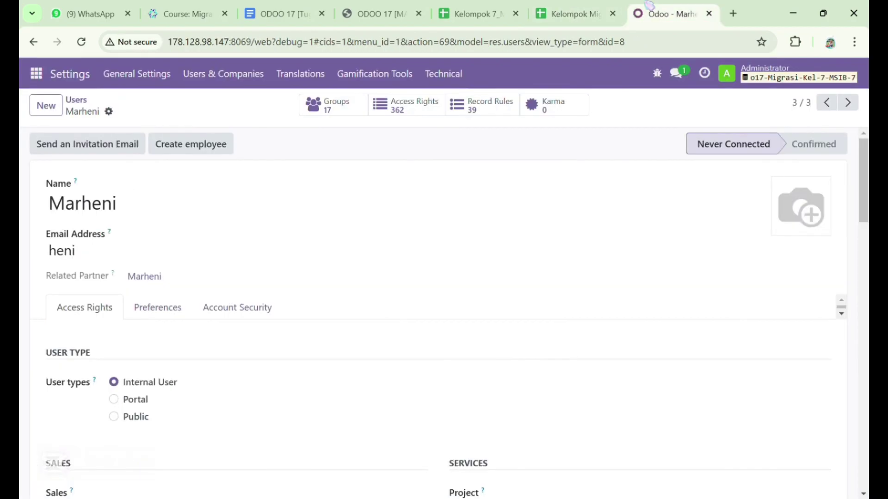
{"action": "left_click", "coordinate": [46, 105]}
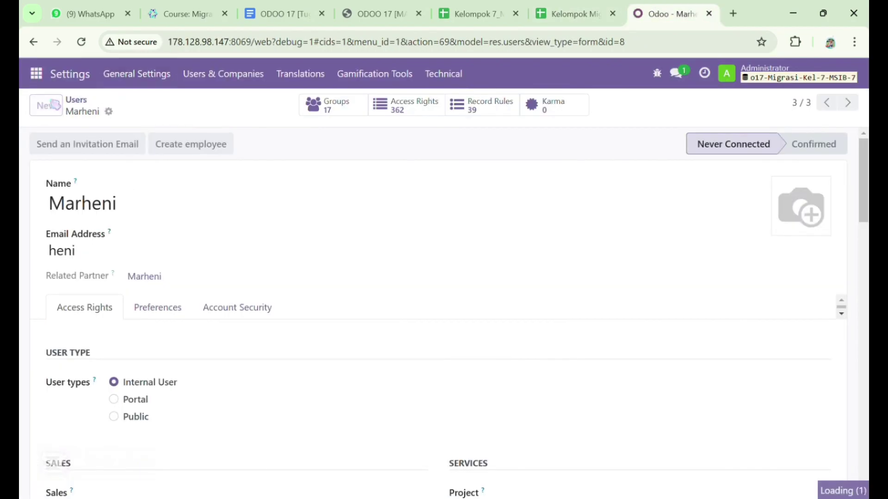
Enter the fourth team member's name and login on the new user form
{"action": "type", "text": "Y"}
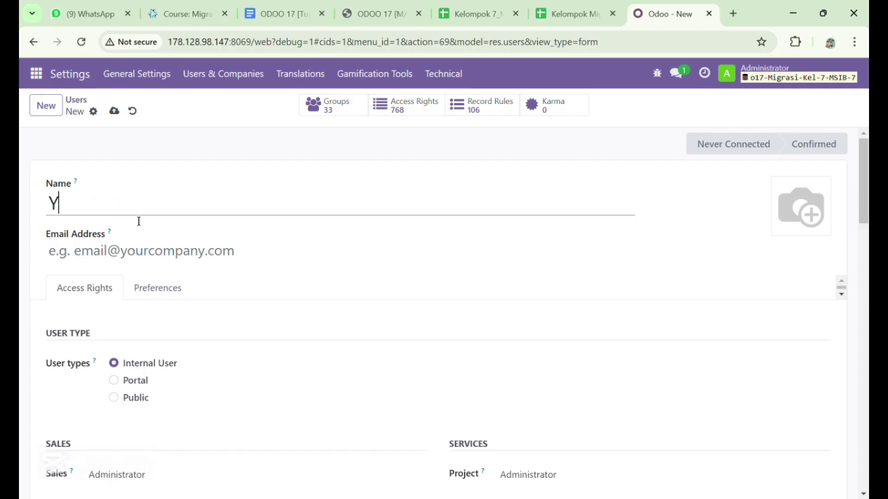
{"action": "type", "text": "ulianita"}
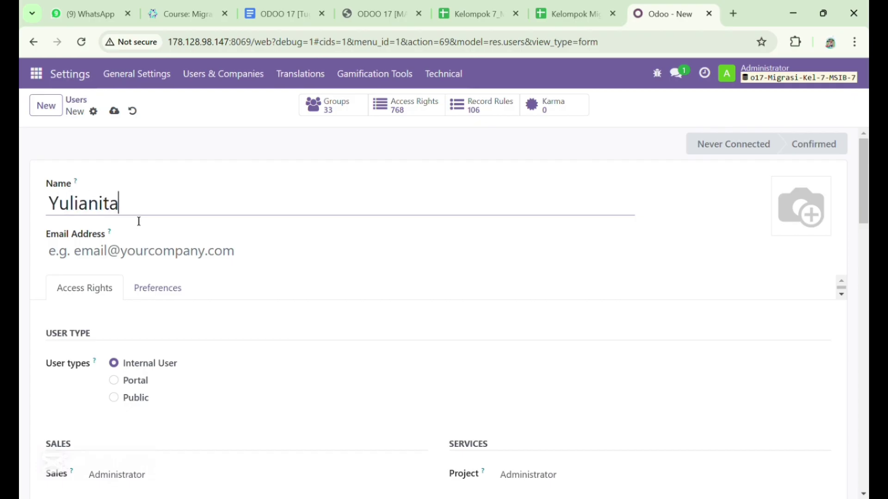
{"action": "left_click", "coordinate": [118, 252]}
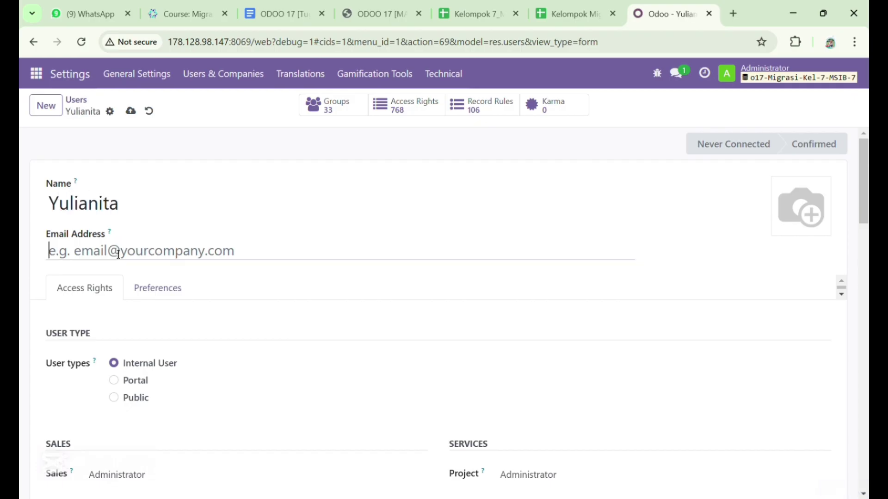
{"action": "type", "text": "yuli"}
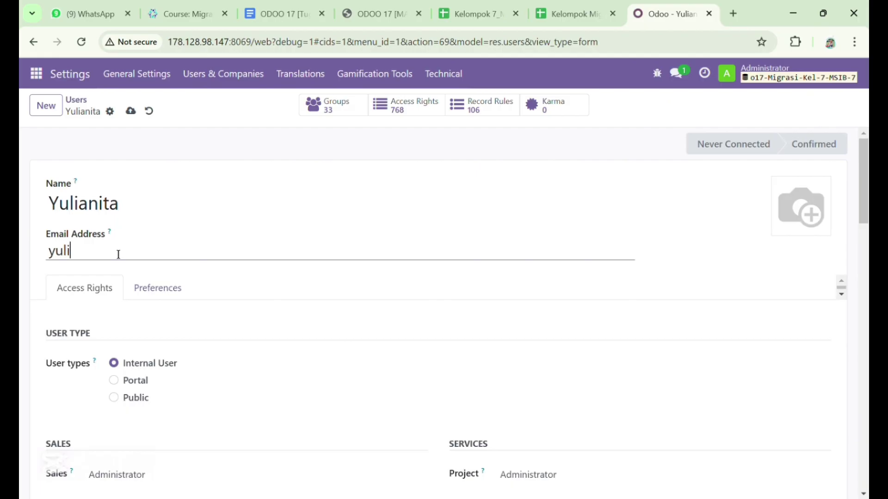
{"action": "scroll", "coordinate": [277, 314], "scroll_direction": "down", "scroll_amount": 2}
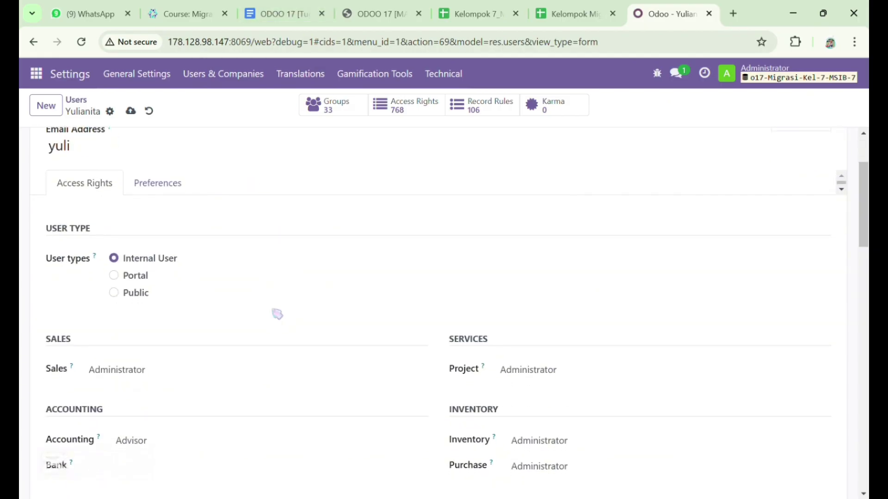
{"action": "scroll", "coordinate": [277, 314], "scroll_direction": "down", "scroll_amount": 3}
{"action": "scroll", "coordinate": [277, 313], "scroll_direction": "up", "scroll_amount": 2}
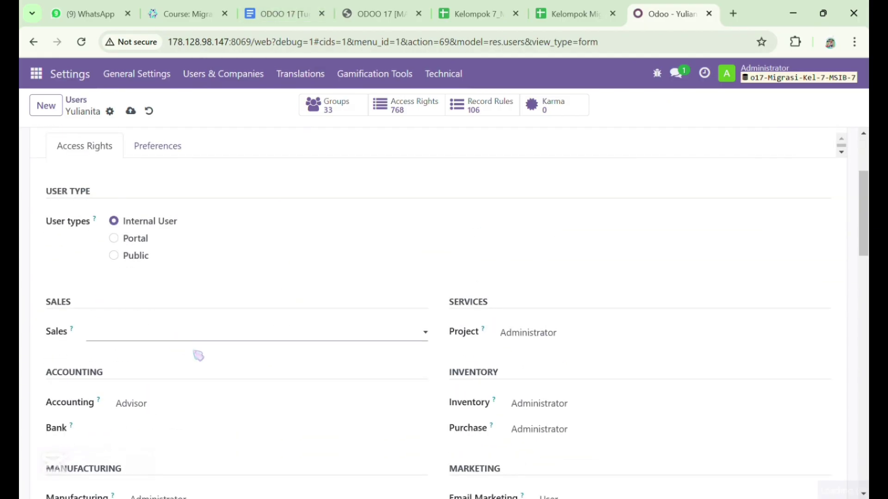
{"action": "scroll", "coordinate": [193, 350], "scroll_direction": "down", "scroll_amount": 2}
Clear the user's Accounting, Purchase, Manufacturing, Surveys and Email Marketing access
{"action": "left_click", "coordinate": [240, 290]}
{"action": "left_click", "coordinate": [251, 308]}
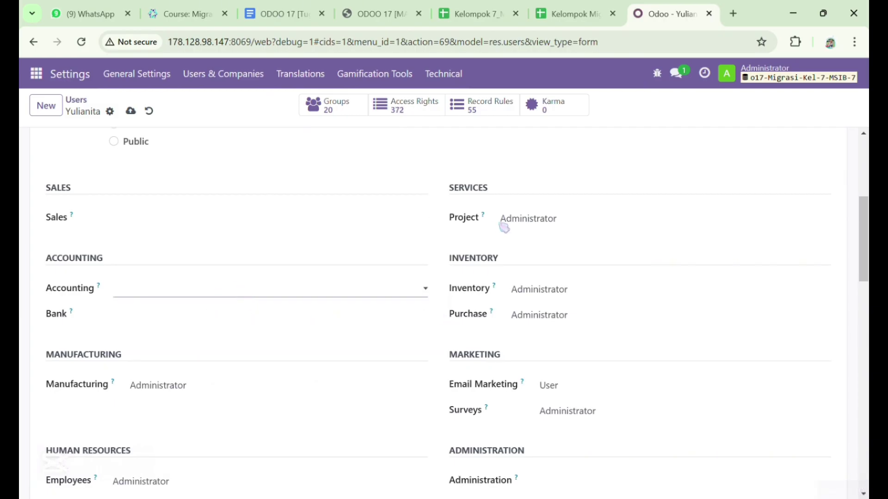
{"action": "left_click", "coordinate": [530, 316]}
{"action": "left_click", "coordinate": [542, 334]}
{"action": "left_click", "coordinate": [299, 386]}
{"action": "left_click", "coordinate": [299, 402]}
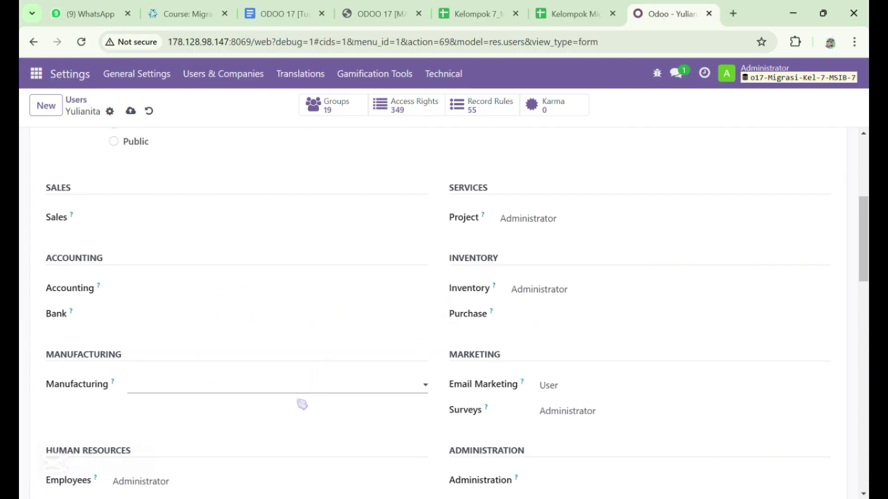
{"action": "left_click", "coordinate": [599, 418]}
{"action": "left_click", "coordinate": [597, 426]}
{"action": "left_click", "coordinate": [588, 393]}
{"action": "left_click", "coordinate": [586, 402]}
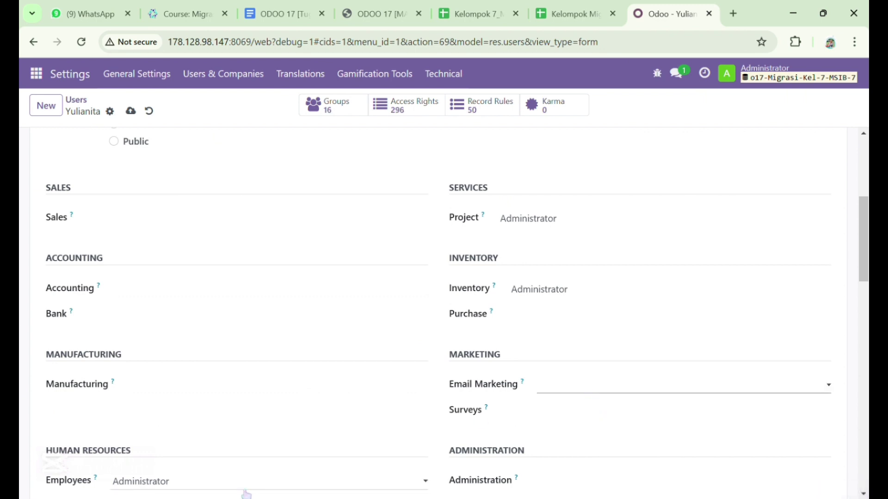
Save the user, check the spreadsheet, and begin a new user form
{"action": "scroll", "coordinate": [246, 493], "scroll_direction": "up", "scroll_amount": 5}
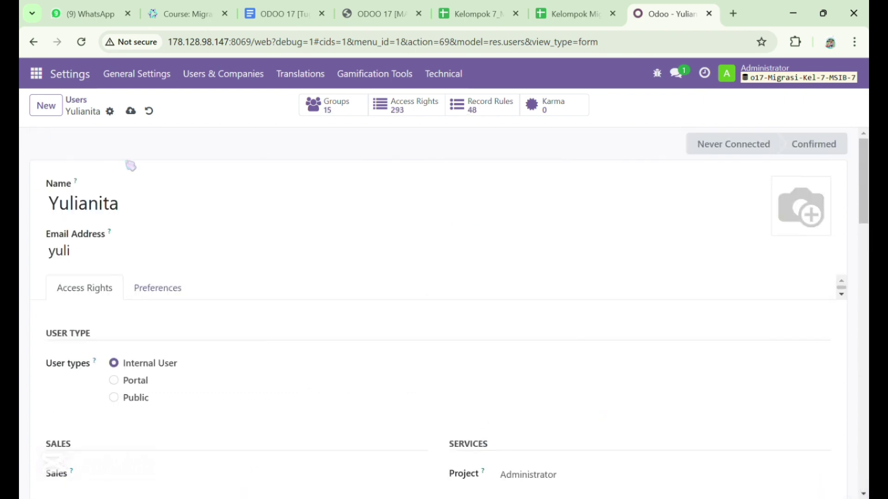
{"action": "left_click", "coordinate": [130, 111]}
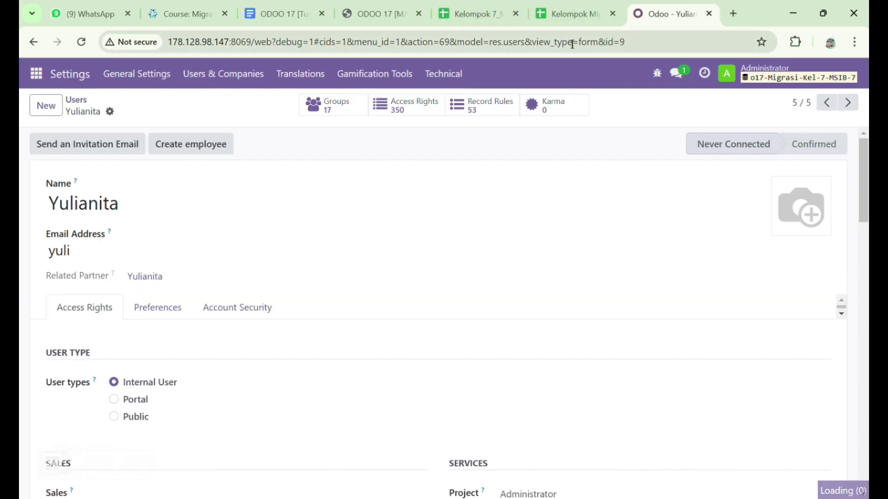
{"action": "left_click", "coordinate": [573, 14]}
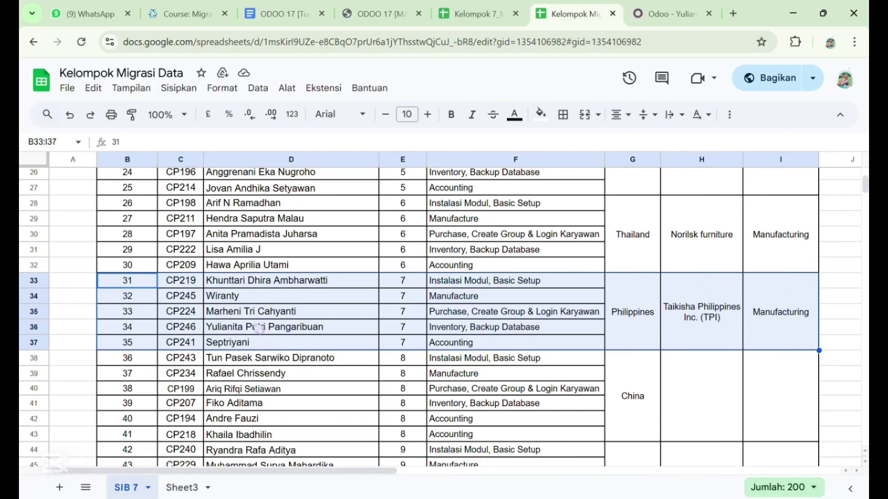
{"action": "left_click", "coordinate": [668, 14]}
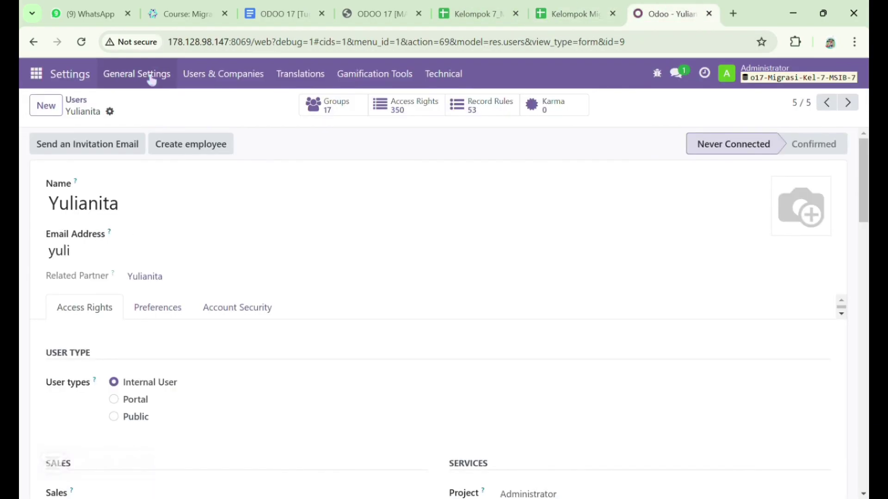
{"action": "left_click", "coordinate": [46, 105]}
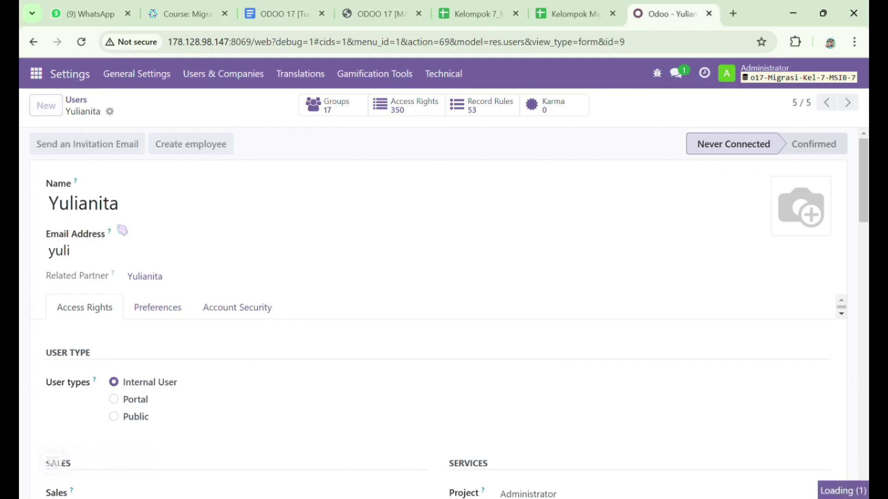
Enter the fifth team member's name and login on the new user form
{"action": "type", "text": "Sep"}
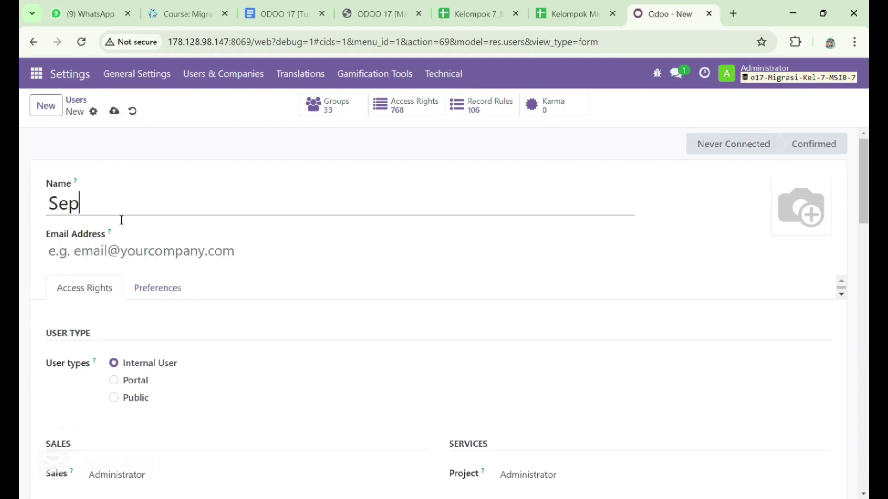
{"action": "type", "text": "triyani"}
{"action": "left_click", "coordinate": [119, 251]}
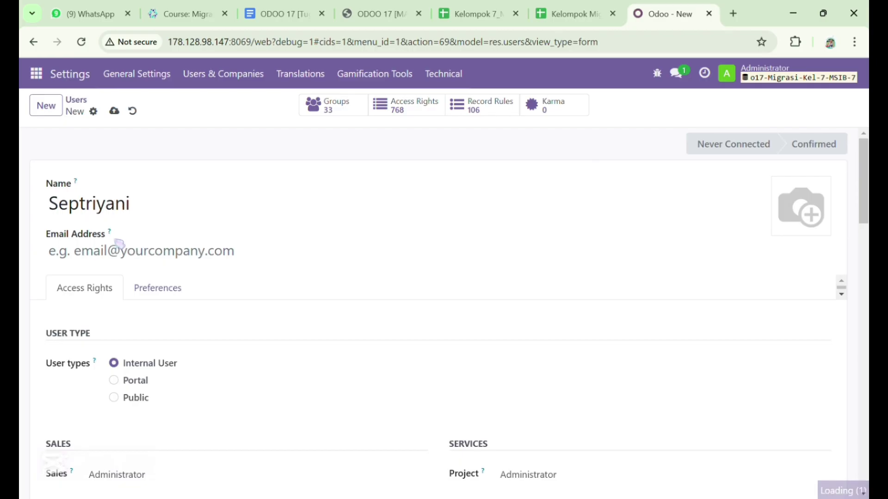
{"action": "type", "text": "septri"}
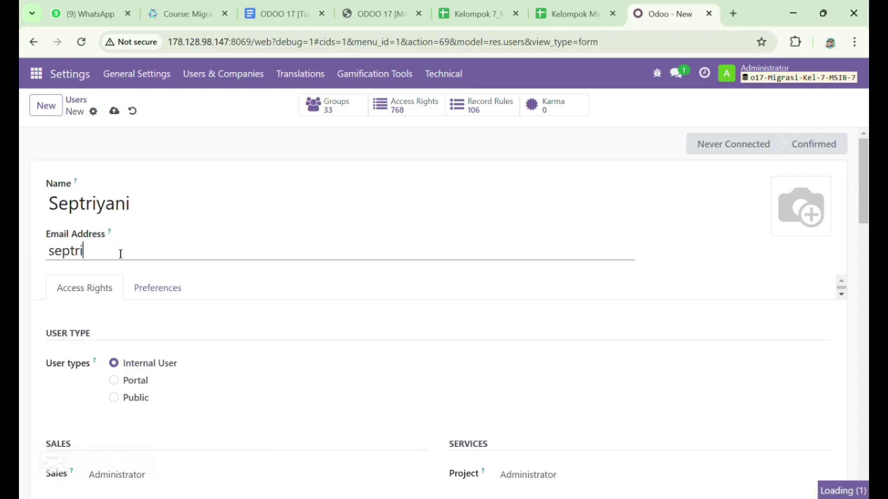
{"action": "scroll", "coordinate": [146, 344], "scroll_direction": "down", "scroll_amount": 3}
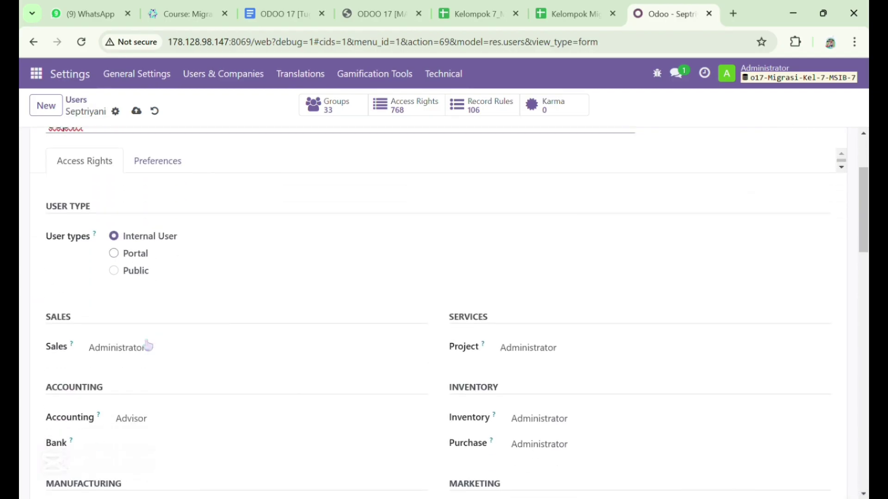
Clear Sales, Project, Inventory and Purchase access and set Accounting to Accountant
{"action": "left_click", "coordinate": [160, 349]}
{"action": "left_click", "coordinate": [174, 365]}
{"action": "left_click", "coordinate": [531, 349]}
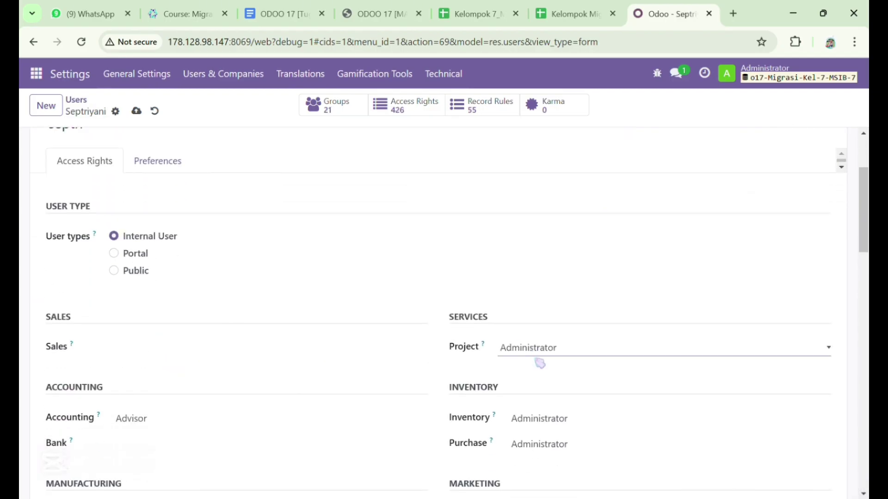
{"action": "left_click", "coordinate": [539, 363]}
{"action": "left_click", "coordinate": [197, 418]}
{"action": "left_click", "coordinate": [208, 381]}
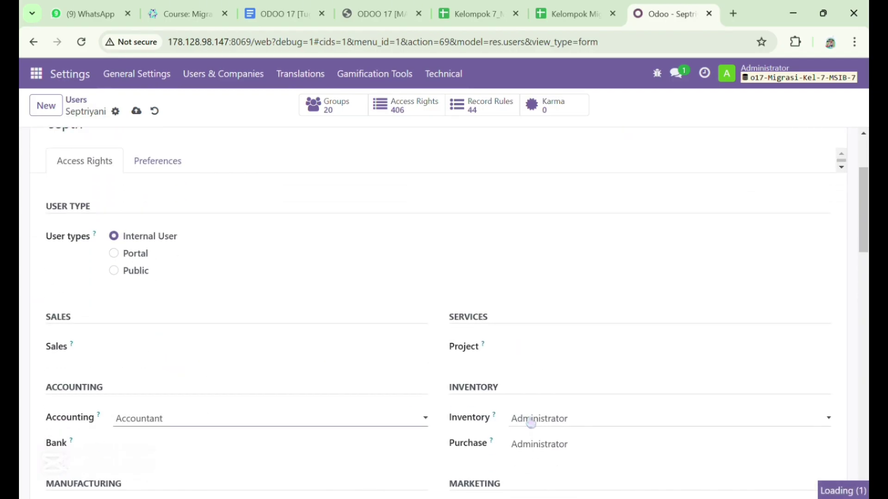
{"action": "left_click", "coordinate": [538, 428]}
{"action": "left_click", "coordinate": [542, 440]}
{"action": "left_click", "coordinate": [567, 396]}
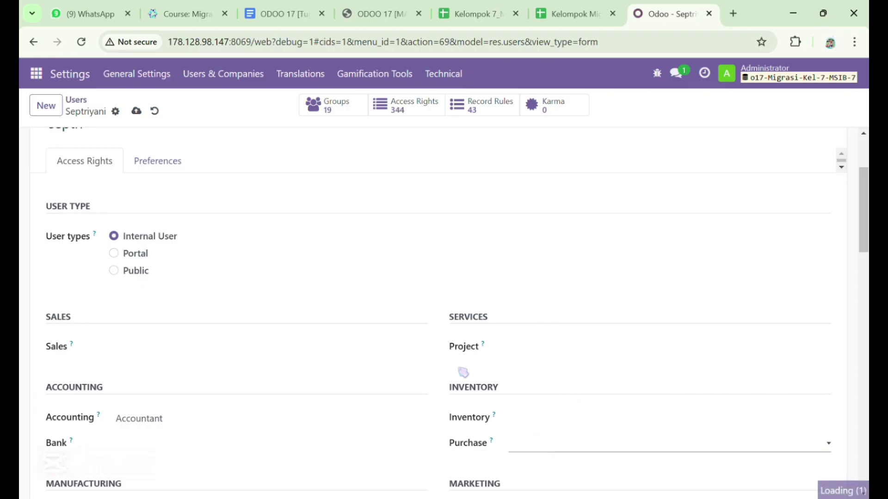
Clear Manufacturing, Email Marketing and Surveys access, then save the user
{"action": "scroll", "coordinate": [392, 336], "scroll_direction": "down", "scroll_amount": 4}
{"action": "left_click", "coordinate": [277, 310]}
{"action": "left_click", "coordinate": [284, 327]}
{"action": "left_click", "coordinate": [529, 311]}
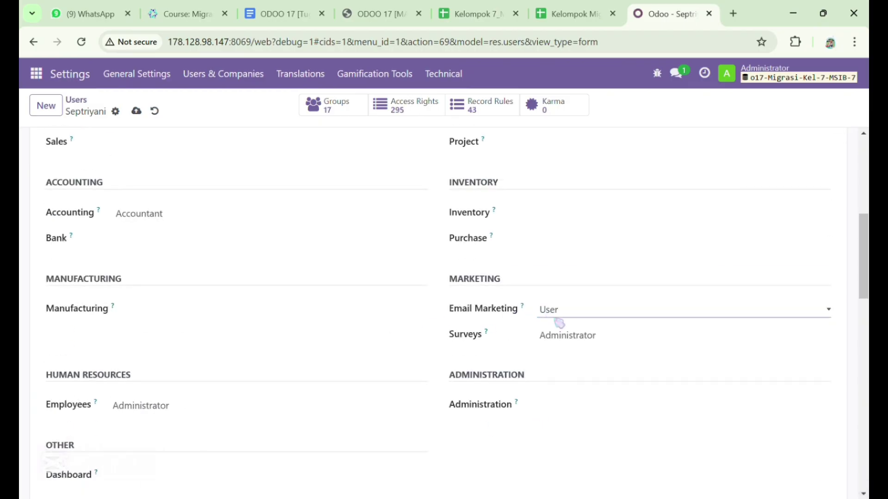
{"action": "left_click", "coordinate": [556, 323]}
{"action": "left_click", "coordinate": [575, 345]}
{"action": "left_click", "coordinate": [581, 356]}
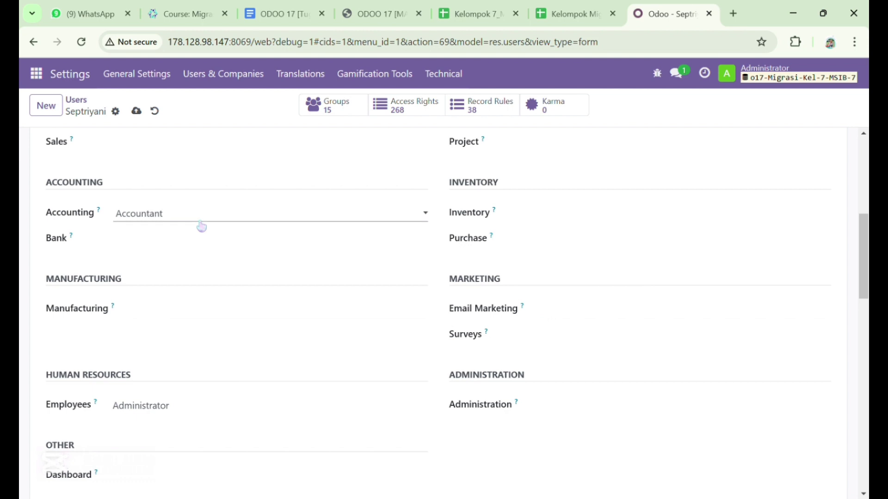
{"action": "scroll", "coordinate": [201, 226], "scroll_direction": "up", "scroll_amount": 7}
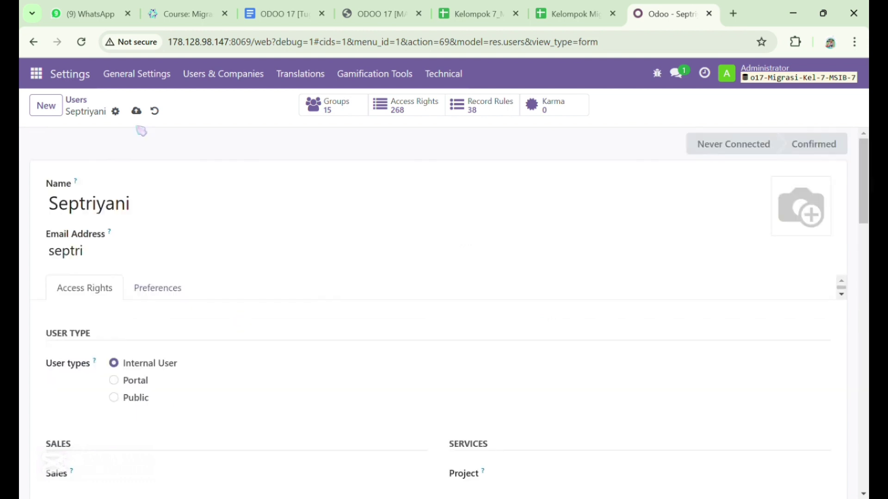
{"action": "left_click", "coordinate": [135, 112]}
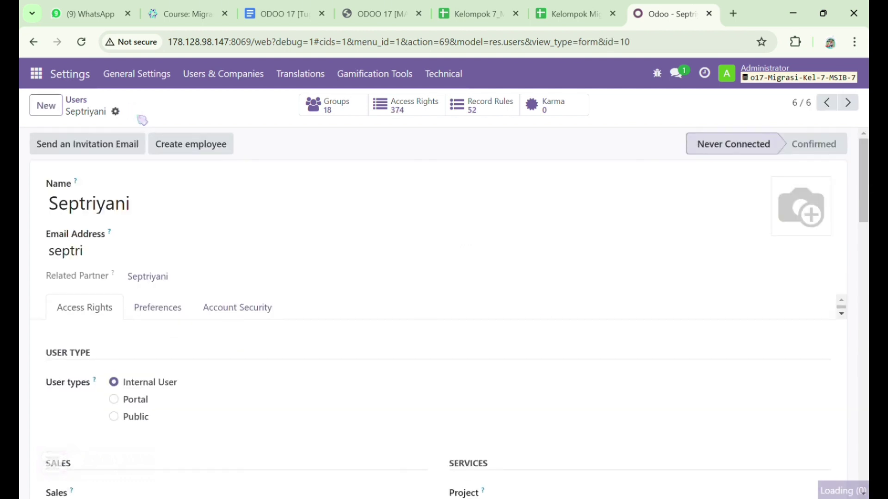
Back in the Users list, select the five team accounts and choose Actions > Change Password
{"action": "left_click", "coordinate": [86, 103]}
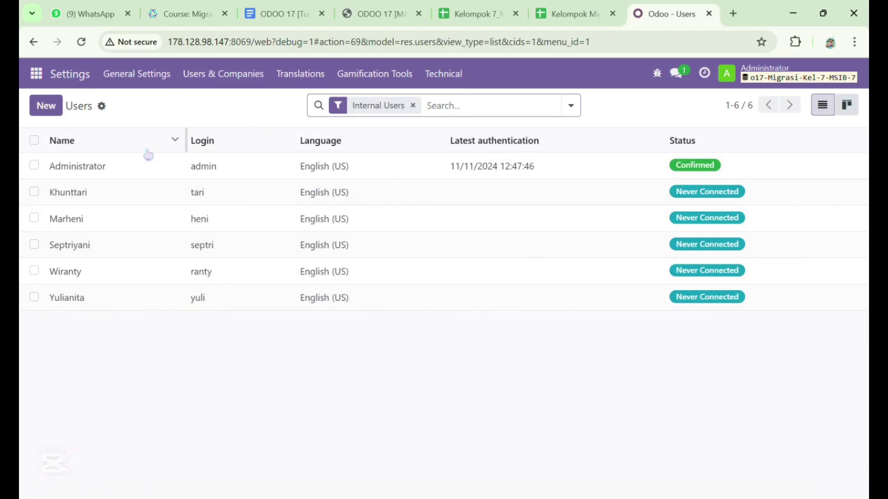
{"action": "left_click", "coordinate": [33, 191]}
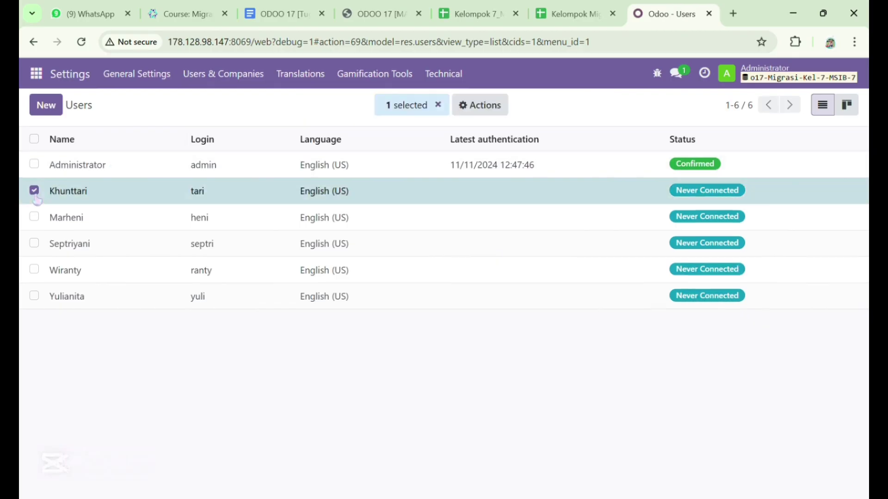
{"action": "left_click", "coordinate": [34, 216]}
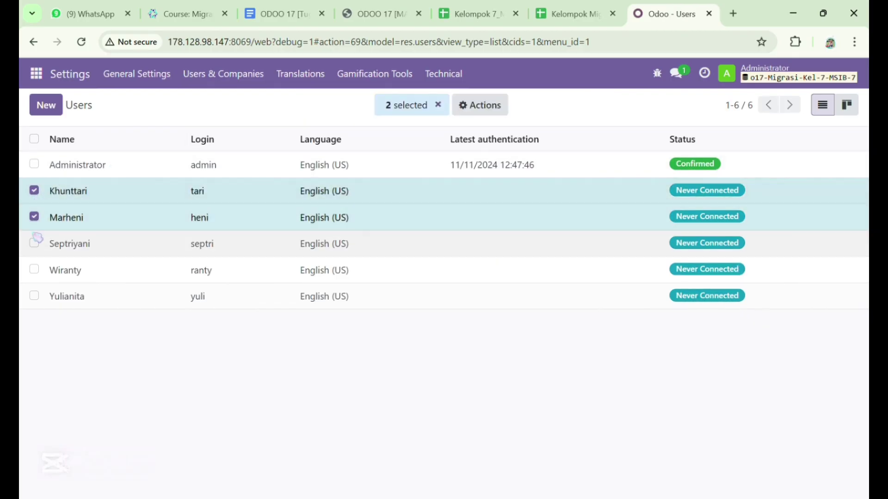
{"action": "left_click", "coordinate": [33, 243]}
{"action": "left_click", "coordinate": [34, 269]}
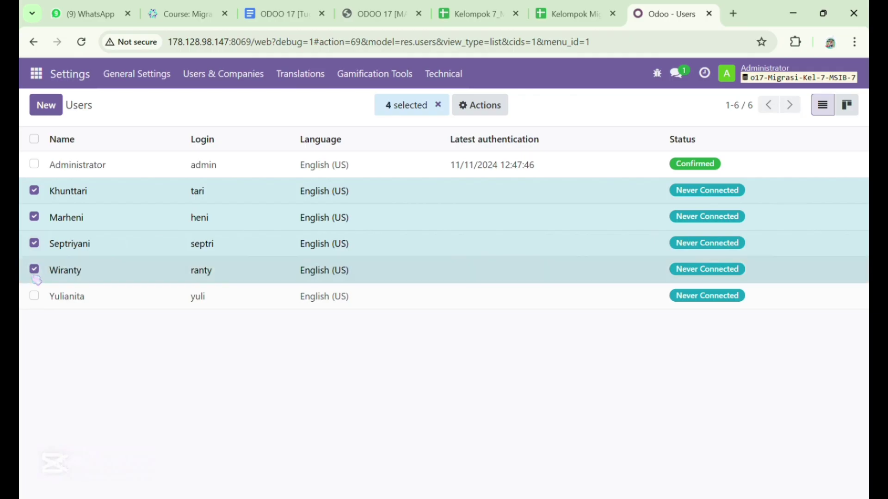
{"action": "left_click", "coordinate": [35, 296]}
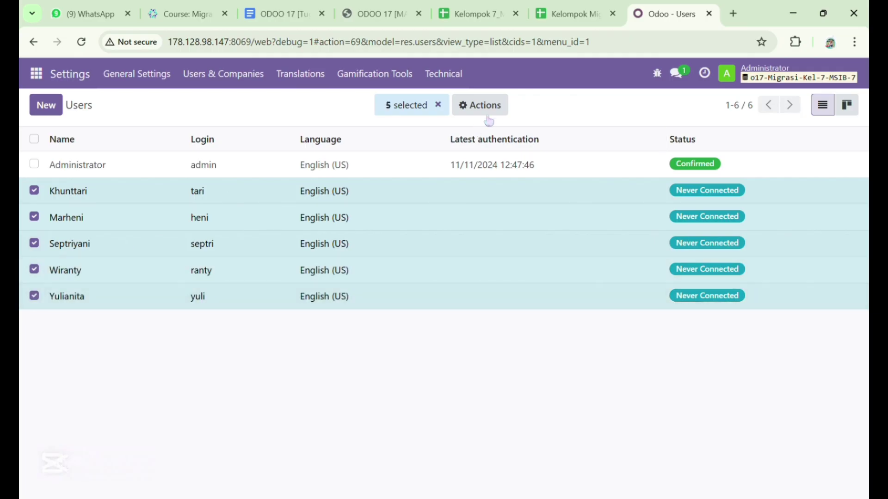
{"action": "left_click", "coordinate": [502, 106]}
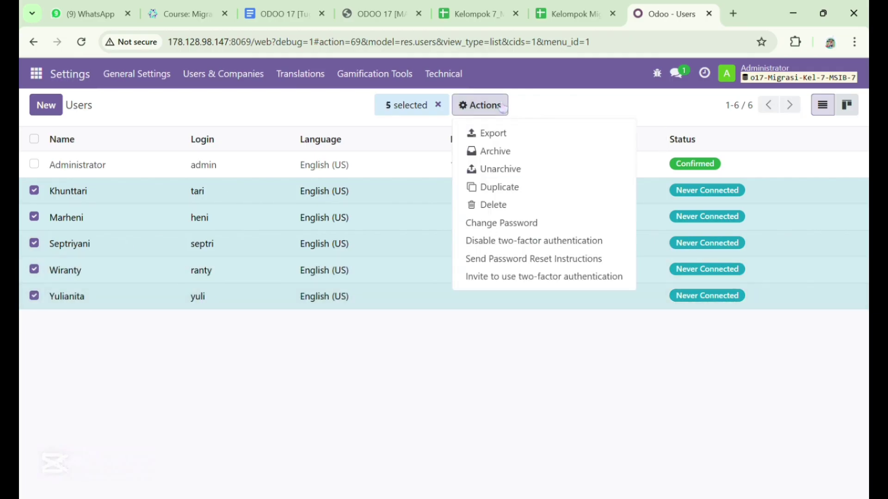
{"action": "left_click", "coordinate": [515, 224]}
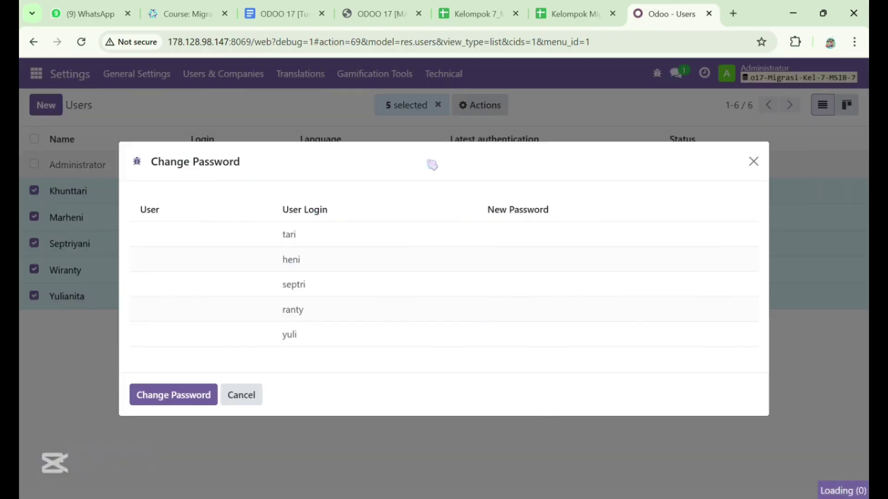
Type a new password for each of the five users and apply the change
{"action": "left_click", "coordinate": [532, 233]}
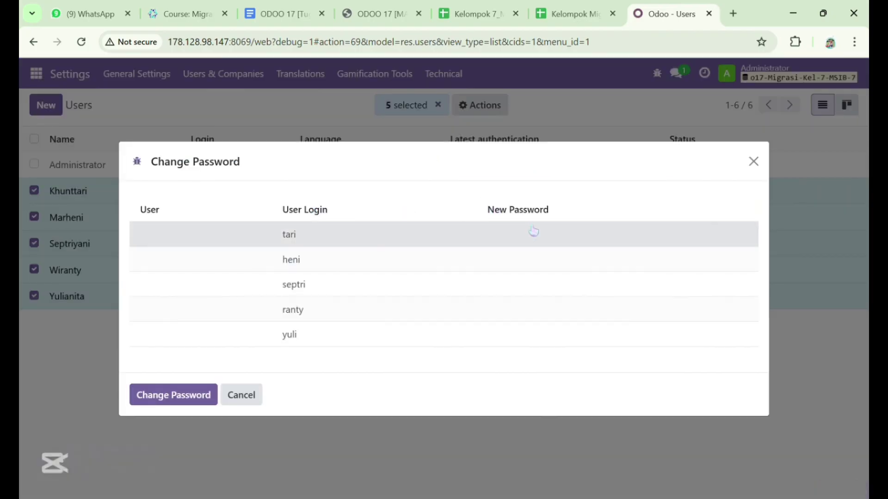
{"action": "left_click", "coordinate": [526, 255]}
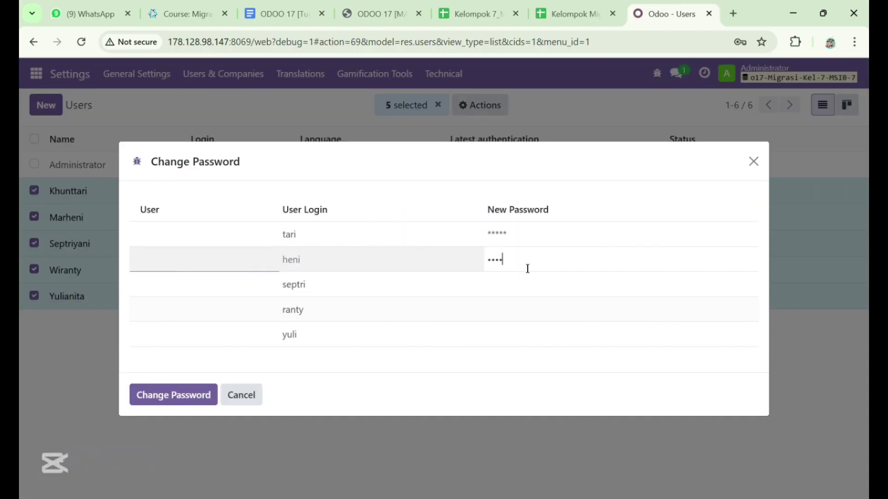
{"action": "left_click", "coordinate": [526, 280]}
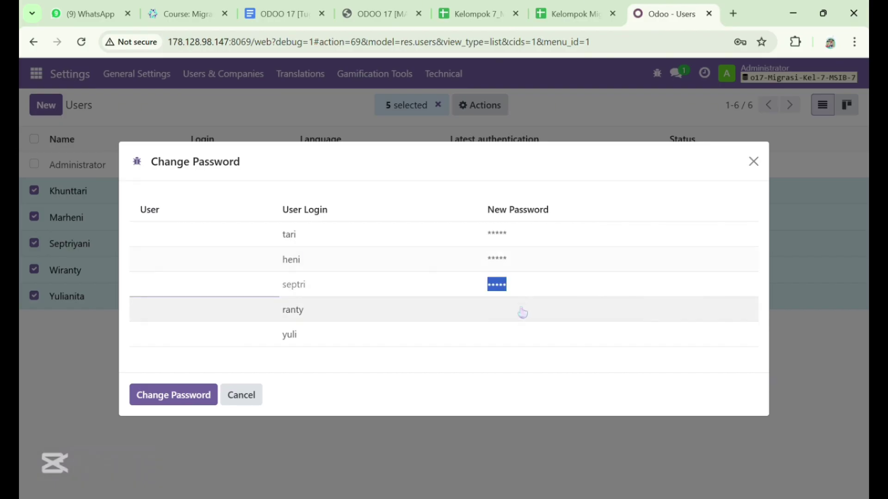
{"action": "left_click", "coordinate": [523, 309]}
{"action": "left_click", "coordinate": [511, 342]}
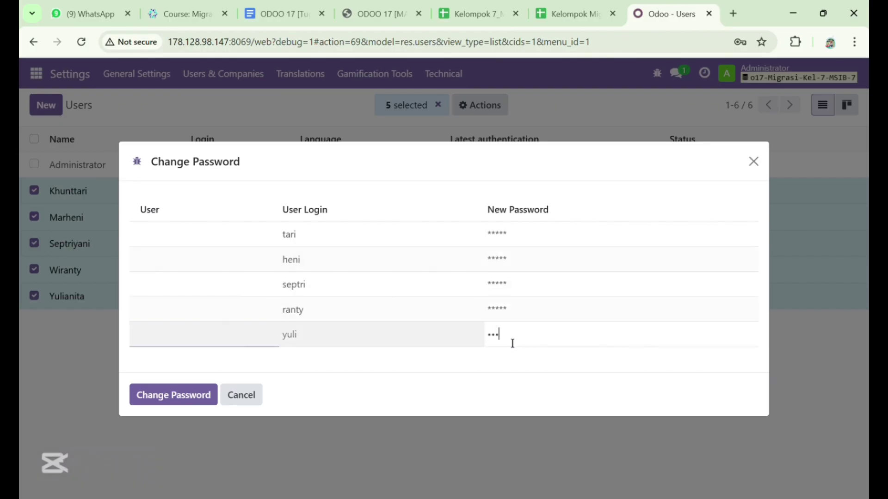
{"action": "left_click", "coordinate": [197, 396]}
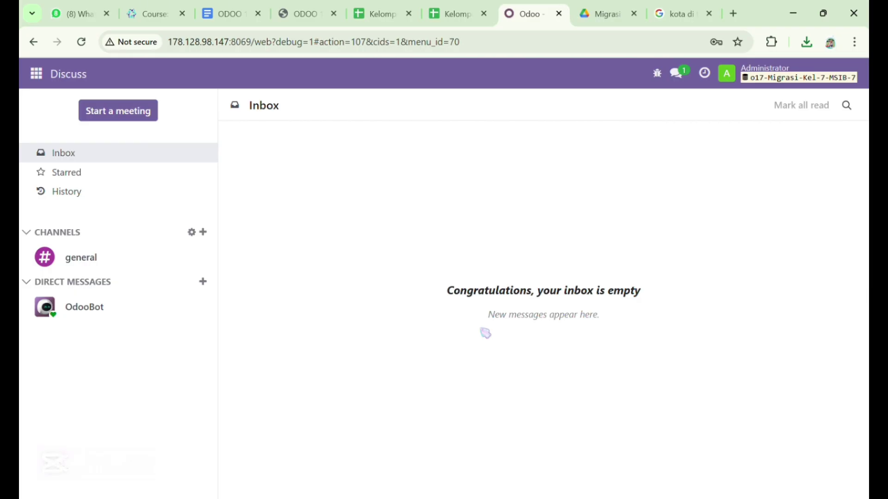
Set the Purchase order approval Minimum Amount to 1,000.00 and save the settings
{"action": "left_click", "coordinate": [37, 74]}
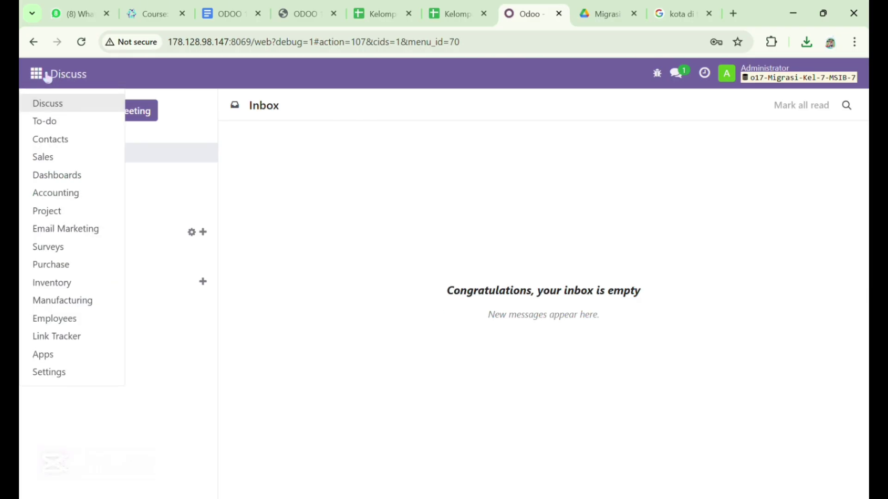
{"action": "left_click", "coordinate": [104, 271]}
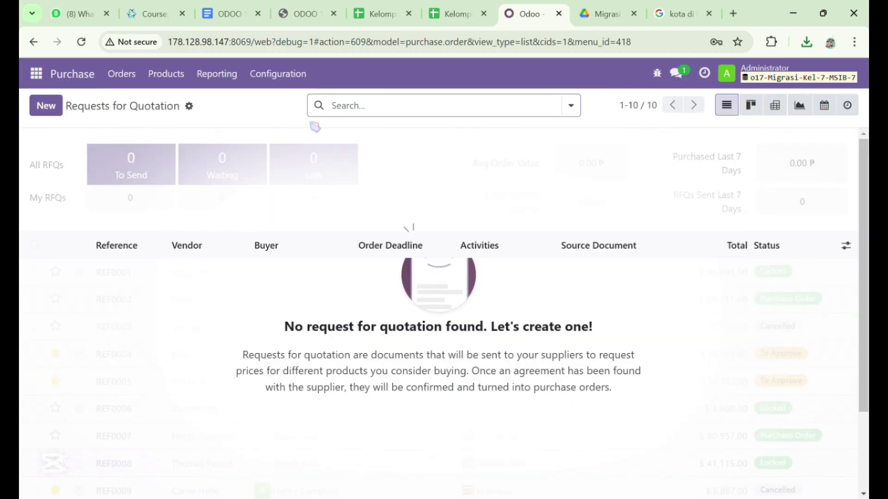
{"action": "left_click", "coordinate": [301, 74]}
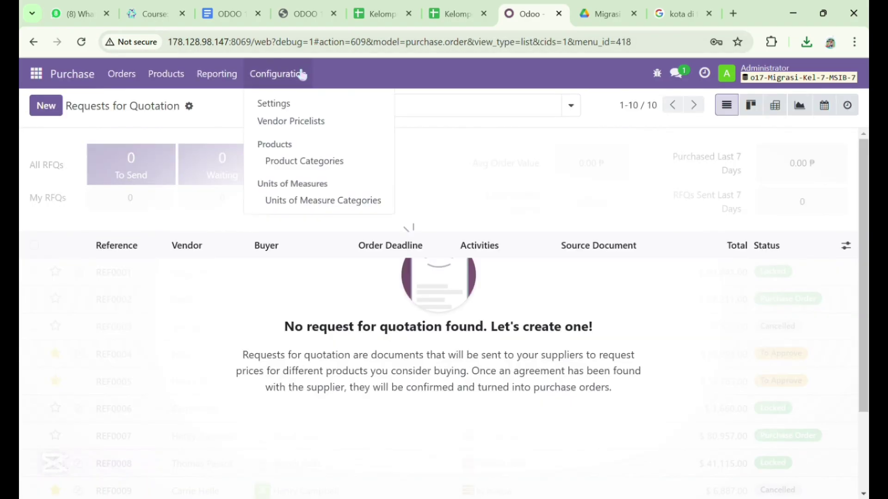
{"action": "left_click", "coordinate": [326, 107]}
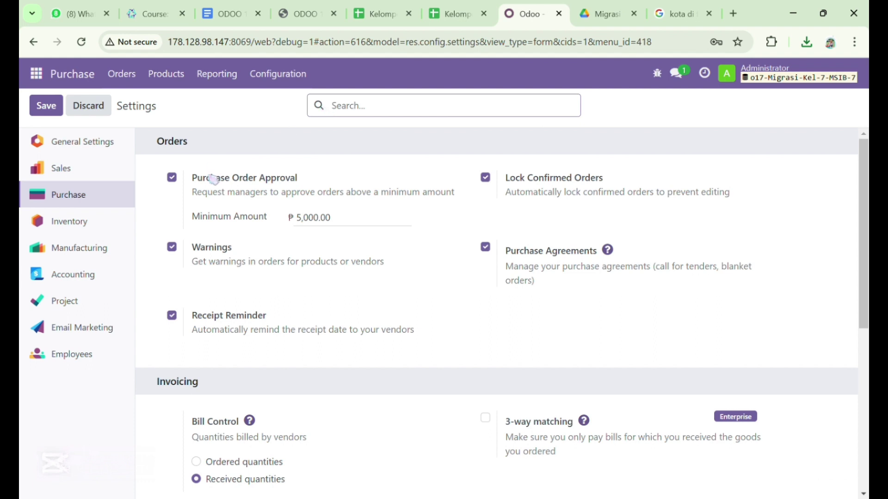
{"action": "left_click", "coordinate": [346, 228]}
{"action": "type", "text": "1"}
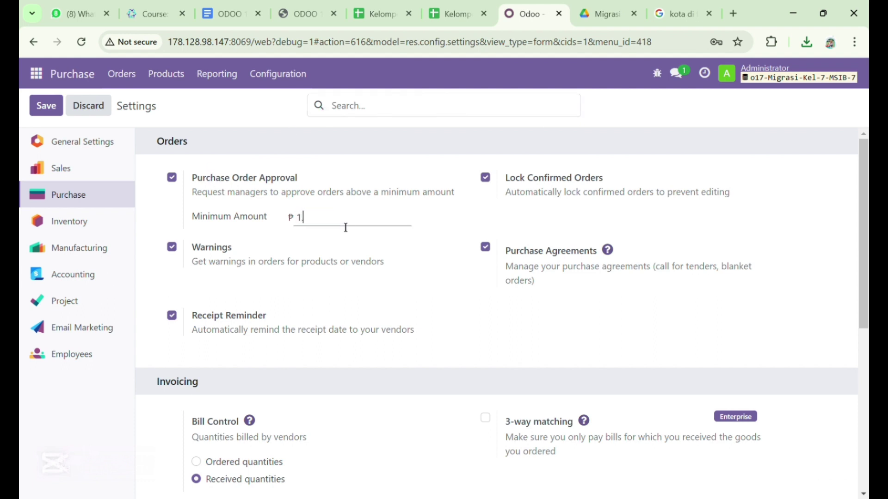
{"action": "type", "text": ".000"}
{"action": "key", "text": "Return"}
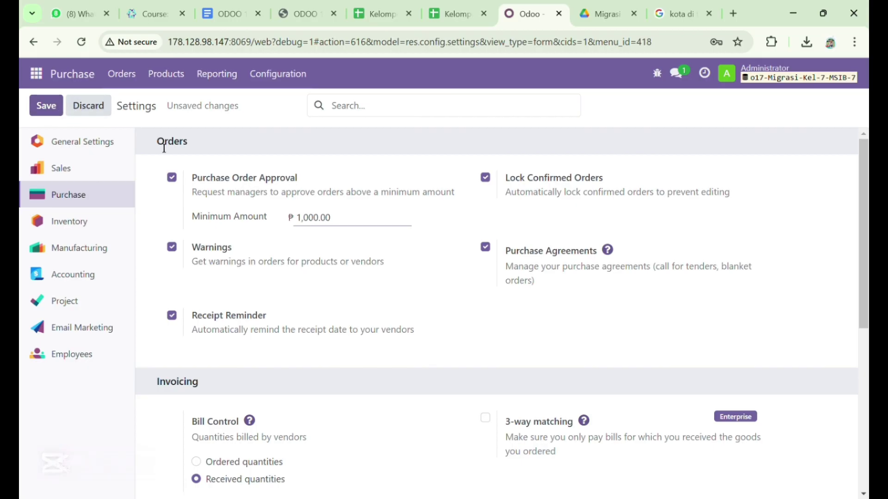
{"action": "left_click", "coordinate": [57, 108]}
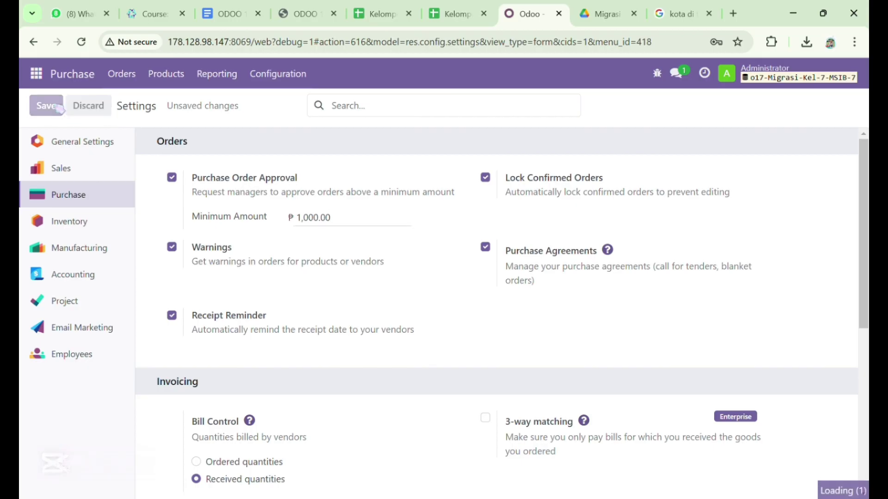
Open the Vendors list and bring up its Import records option
{"action": "left_click", "coordinate": [122, 74]}
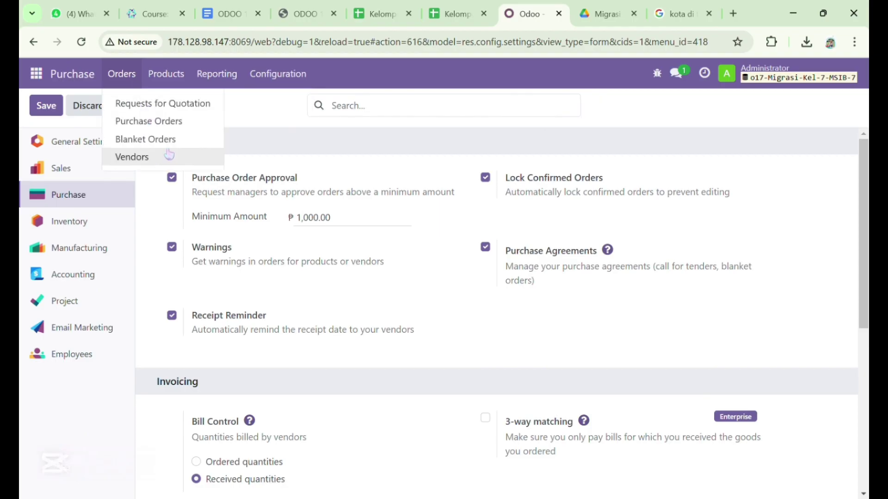
{"action": "left_click", "coordinate": [180, 163]}
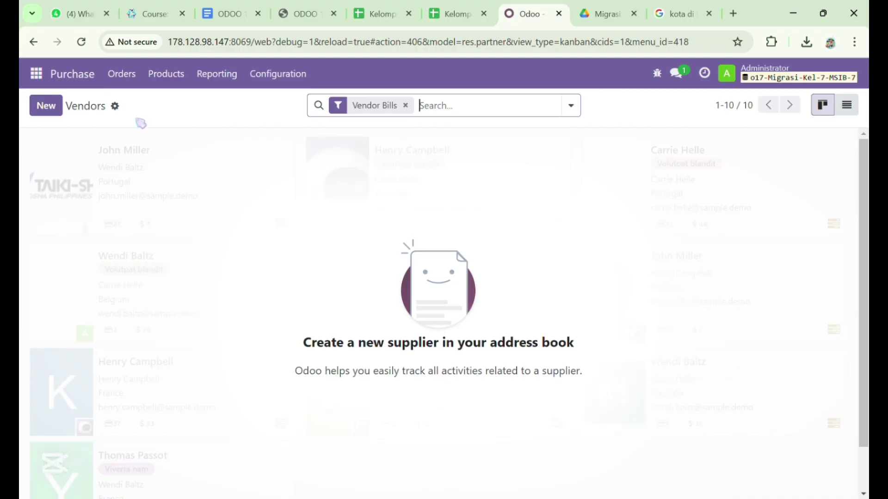
{"action": "left_click", "coordinate": [115, 107]}
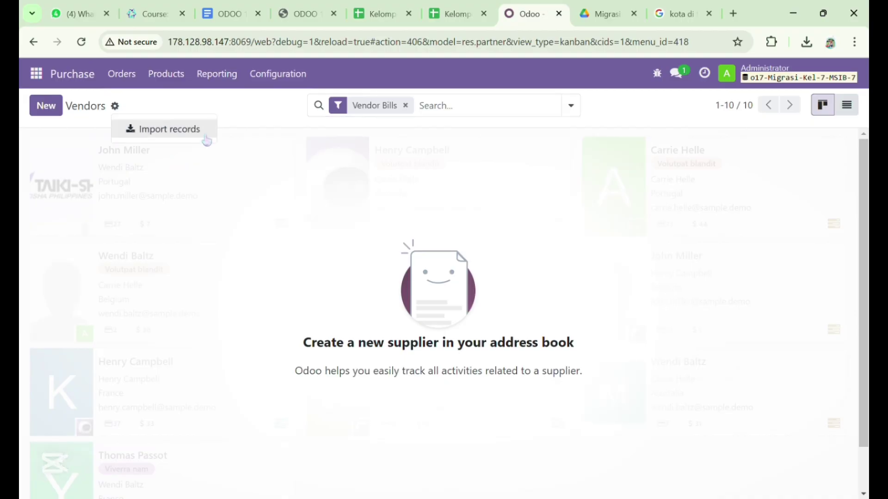
Review the vendor data spreadsheet, then return to Odoo's vendor import page
{"action": "key", "text": "alt+Tab"}
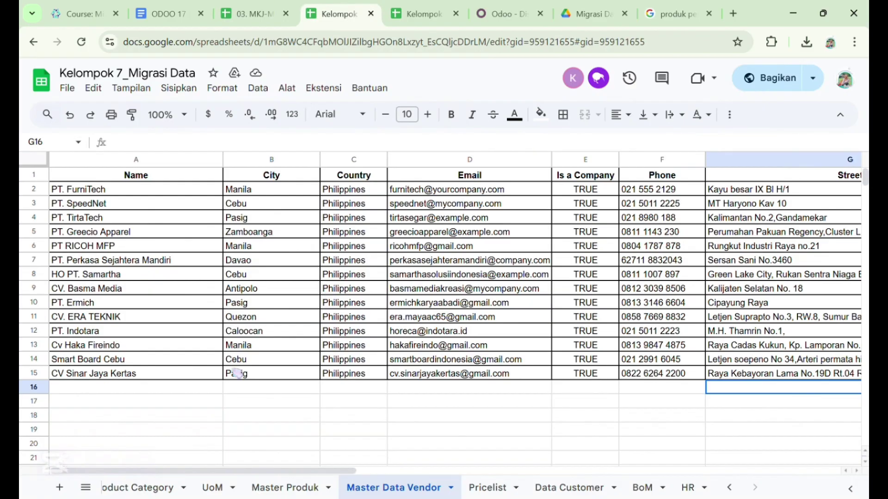
{"action": "scroll", "coordinate": [395, 260], "scroll_direction": "right", "scroll_amount": 4}
{"action": "scroll", "coordinate": [396, 260], "scroll_direction": "left", "scroll_amount": 3}
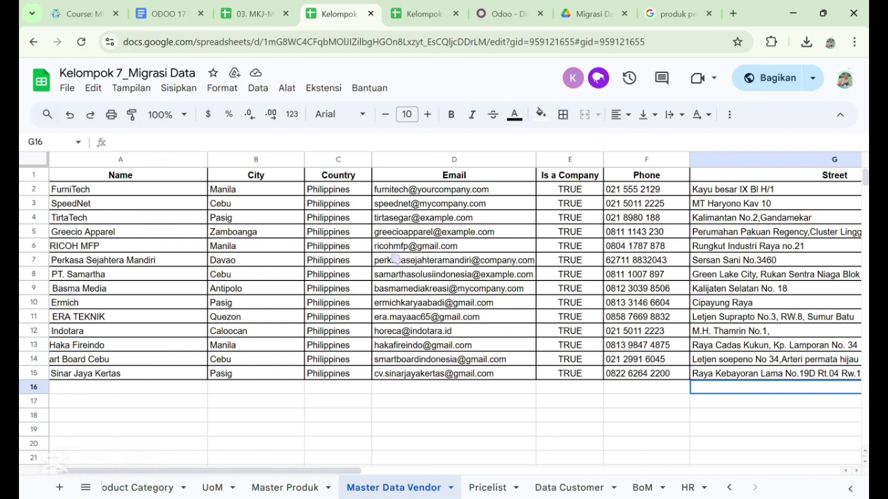
{"action": "scroll", "coordinate": [395, 260], "scroll_direction": "left", "scroll_amount": 1}
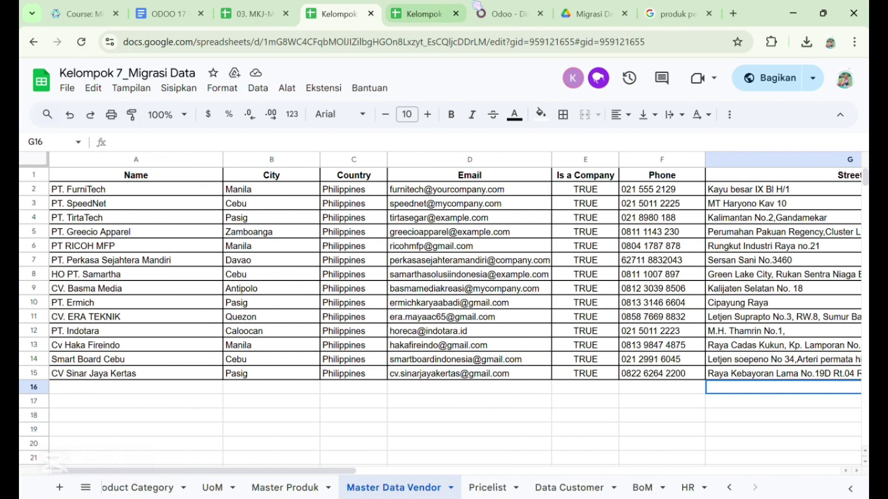
{"action": "key", "text": "alt+Tab"}
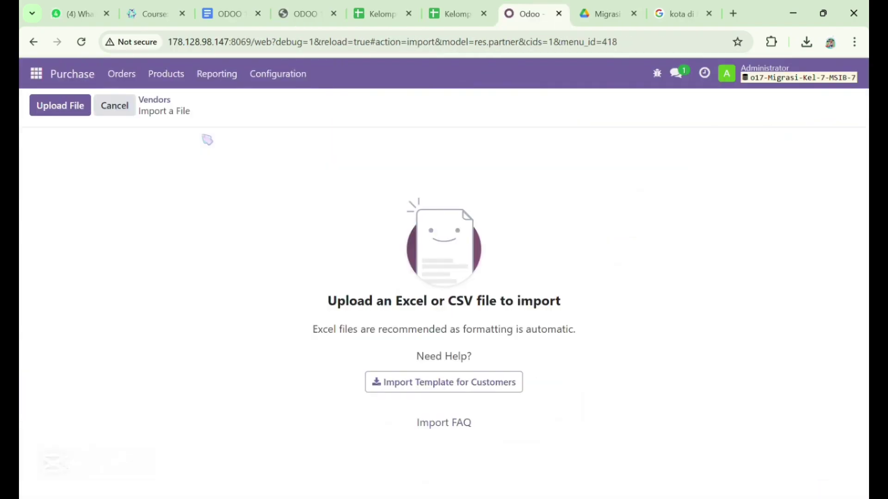
Upload the Master Data Vendor CSV, test it, and import the 20 vendor records
{"action": "left_click", "coordinate": [87, 106]}
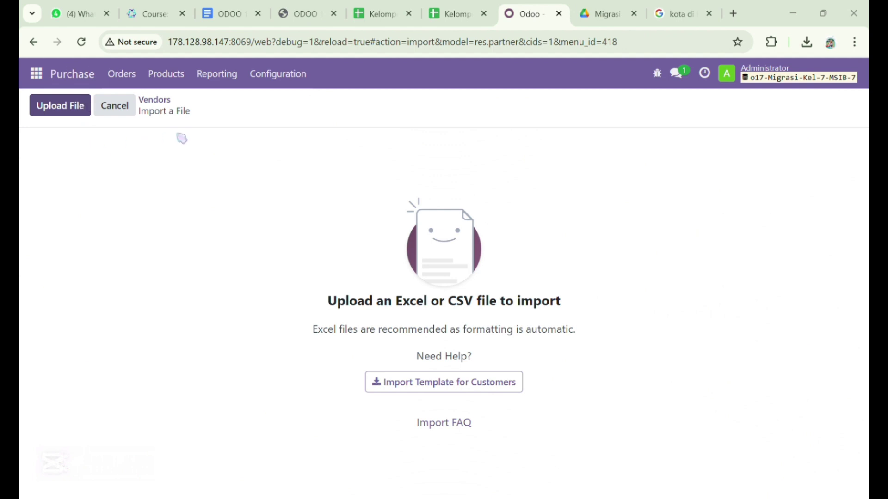
{"action": "double_click", "coordinate": [211, 123]}
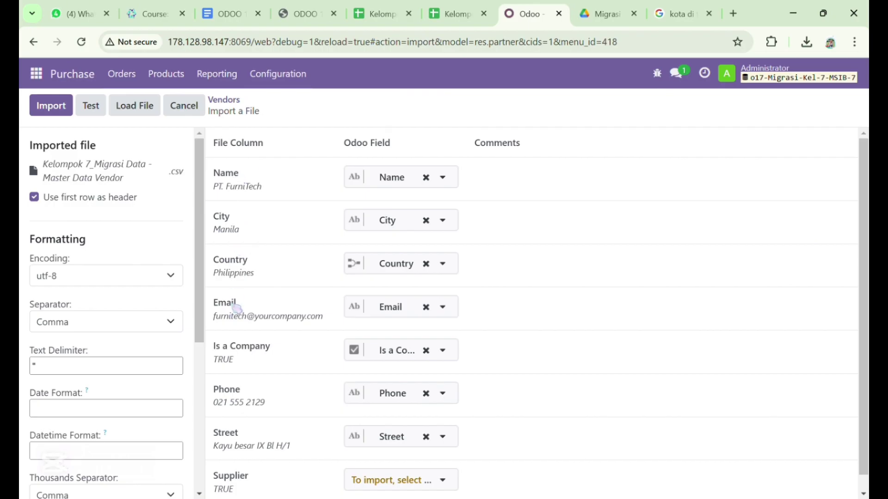
{"action": "scroll", "coordinate": [236, 309], "scroll_direction": "down", "scroll_amount": 1}
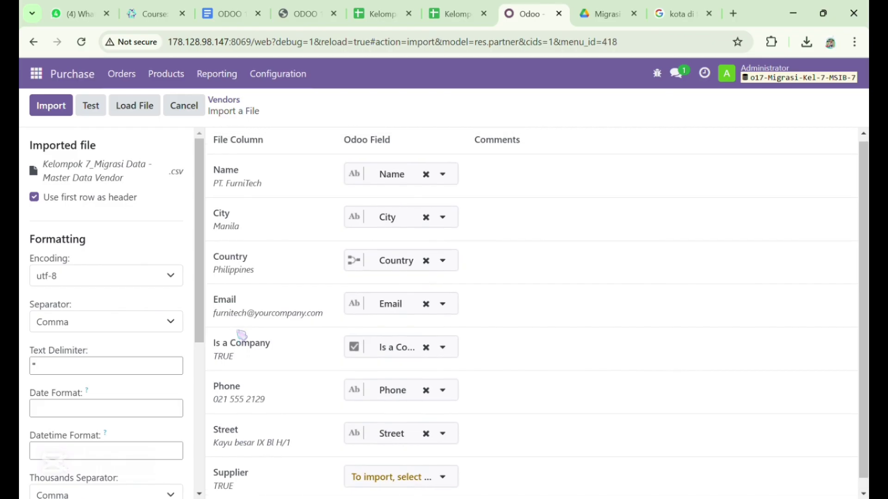
{"action": "scroll", "coordinate": [351, 345], "scroll_direction": "up", "scroll_amount": 1}
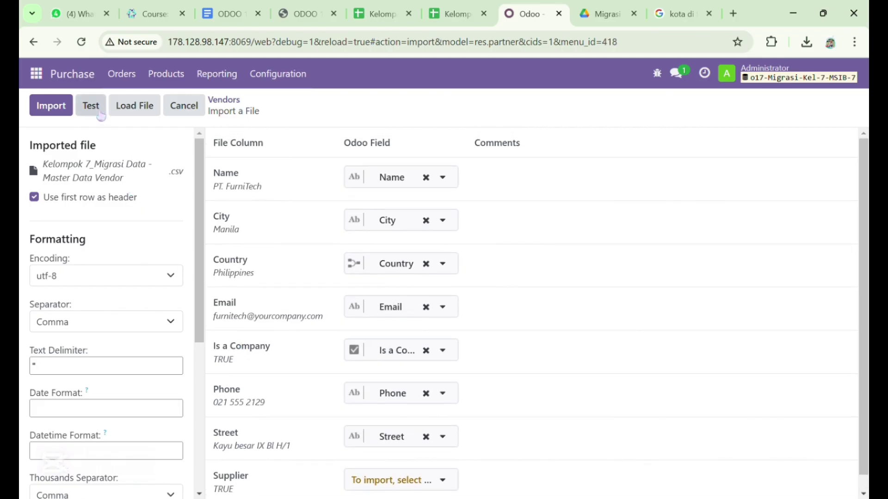
{"action": "left_click", "coordinate": [100, 115]}
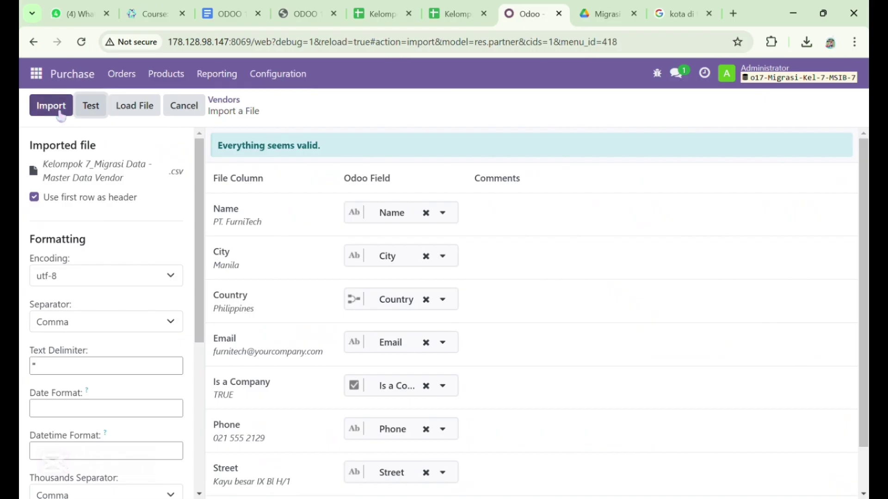
{"action": "left_click", "coordinate": [61, 115]}
{"action": "left_click", "coordinate": [51, 106]}
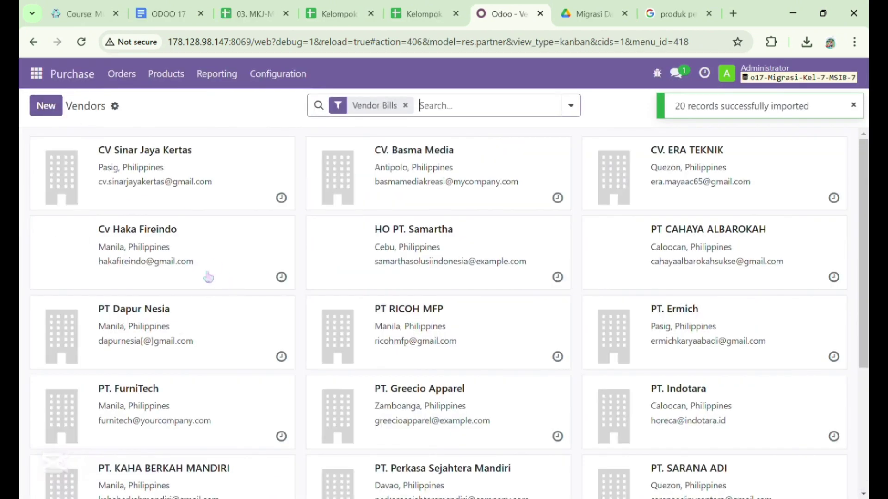
{"action": "scroll", "coordinate": [208, 276], "scroll_direction": "down", "scroll_amount": 4}
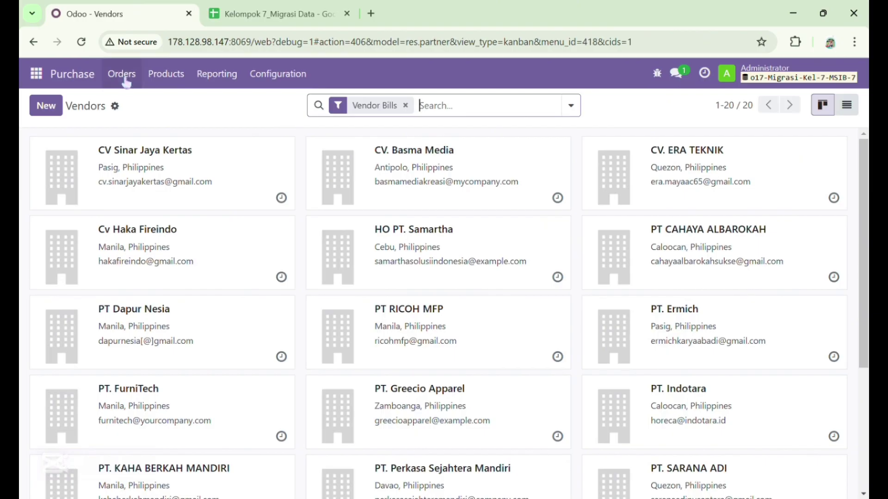
Import the Pricelist CSV into Vendor Pricelists, adding FG_001 Air Conditioner (AC) Portabel at 92.50 PHP
{"action": "left_click", "coordinate": [266, 74]}
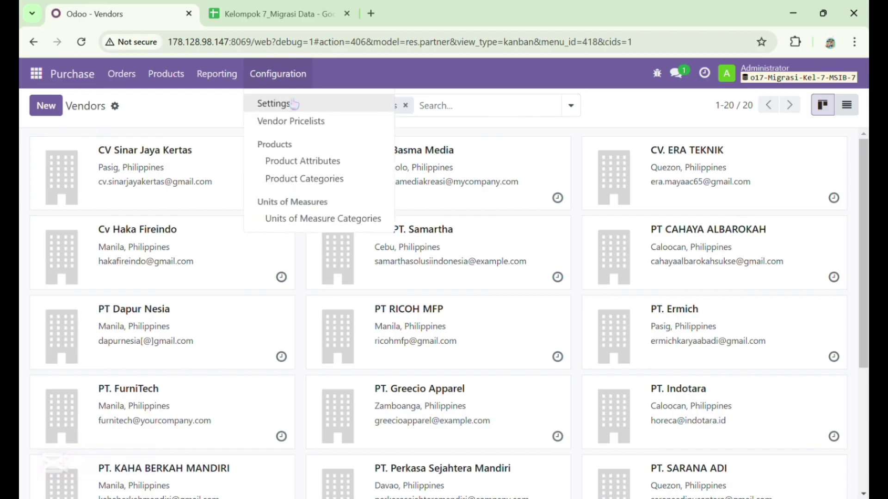
{"action": "left_click", "coordinate": [324, 122]}
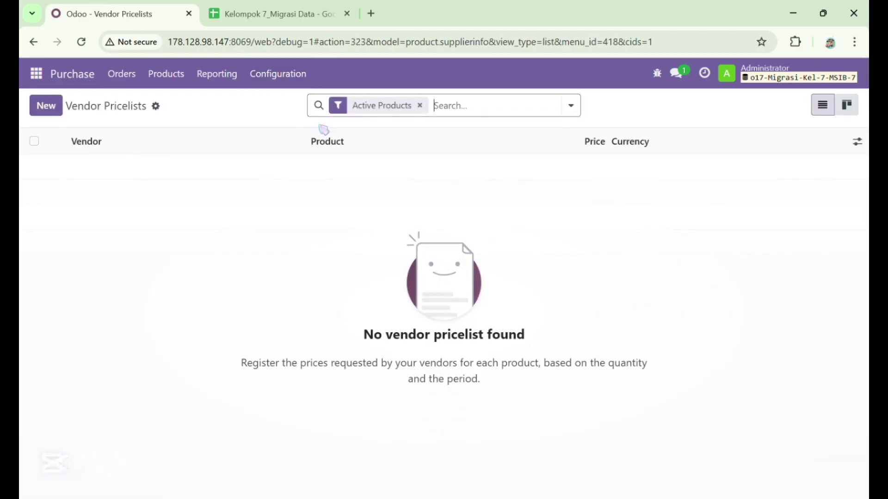
{"action": "left_click", "coordinate": [157, 107]}
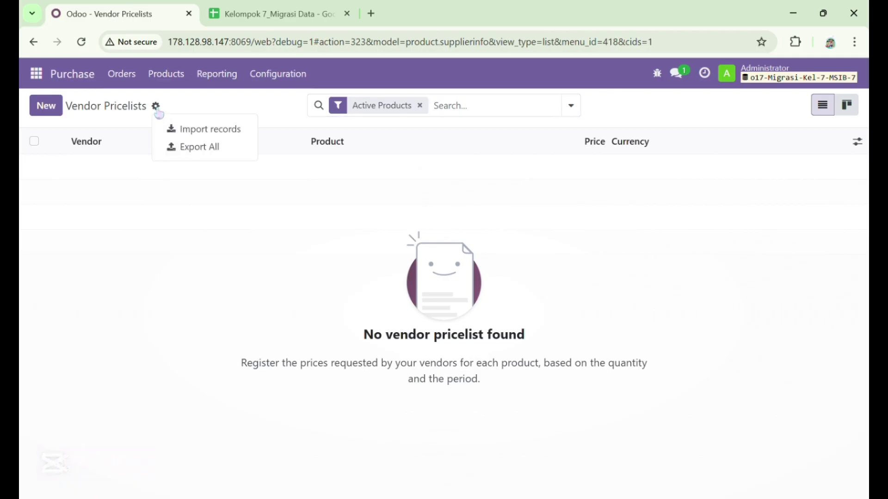
{"action": "left_click", "coordinate": [222, 136]}
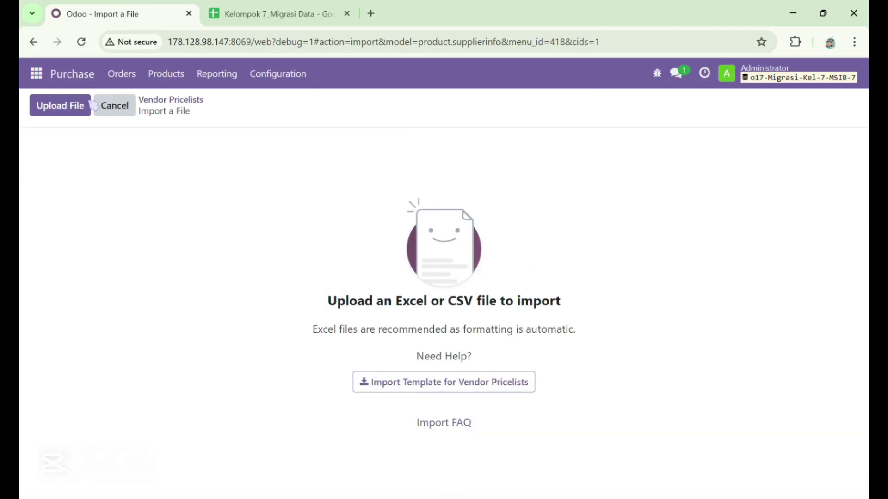
{"action": "left_click", "coordinate": [72, 111]}
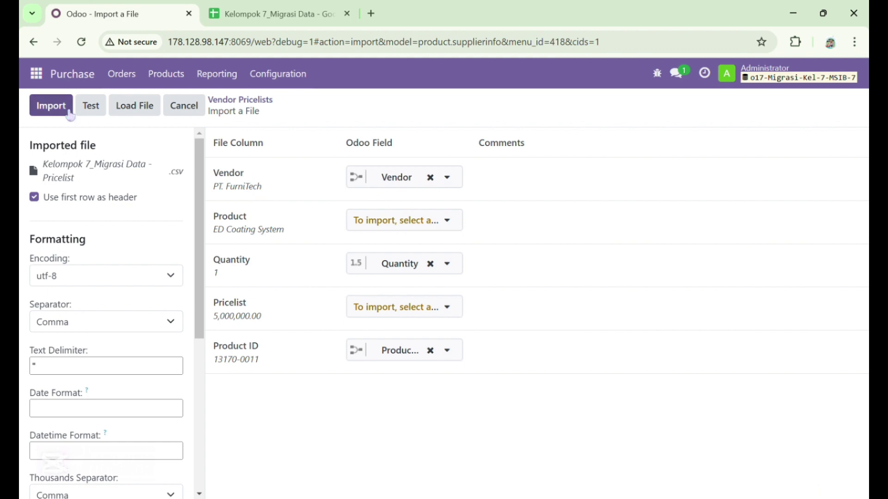
{"action": "left_click", "coordinate": [68, 113]}
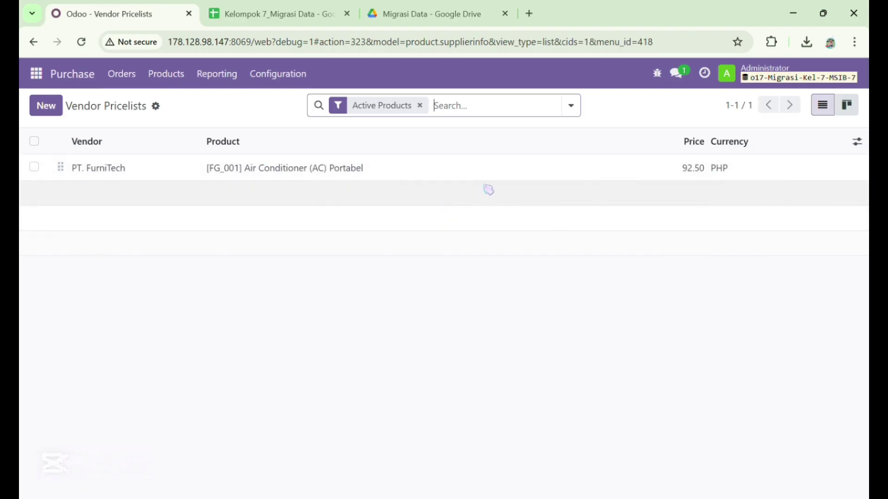
Exit the full-screen slideshow and switch to the Odoo login page tab
{"action": "mouse_move", "coordinate": [609, 141]}
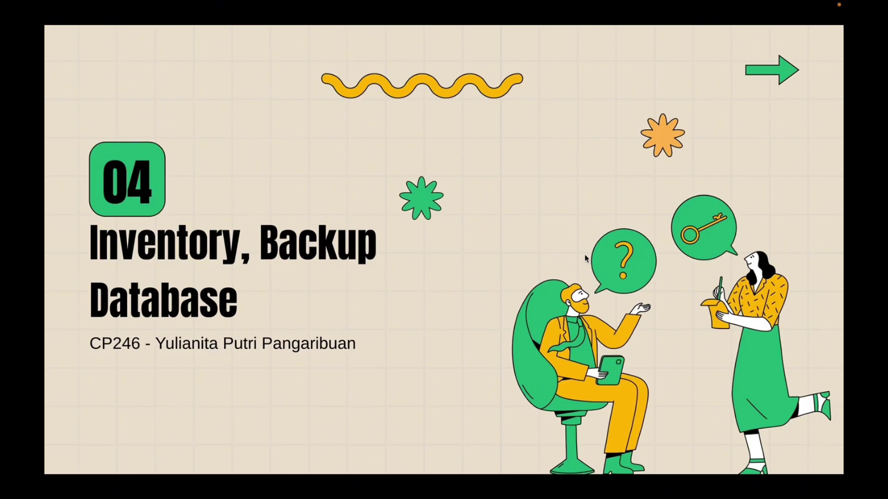
{"action": "key", "text": "Escape"}
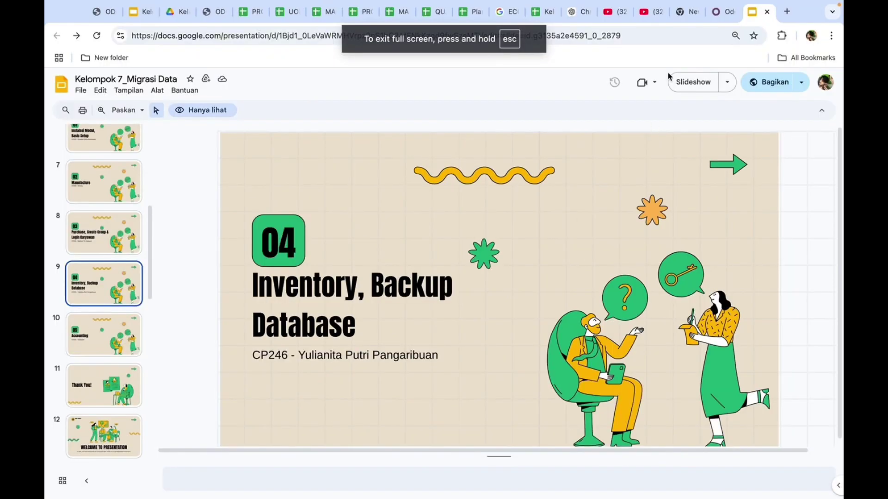
{"action": "left_click", "coordinate": [721, 13]}
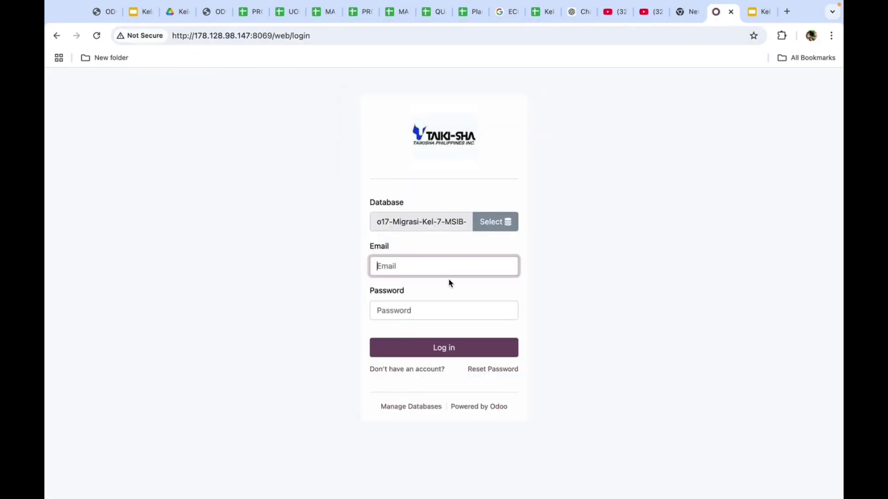
Log in to Odoo, open the Inventory app, then switch to the spreadsheet's UoM sheet
{"action": "type", "text": "yuli"}
{"action": "key", "text": "Tab"}
{"action": "type", "text": "••••"}
{"action": "key", "text": "Return"}
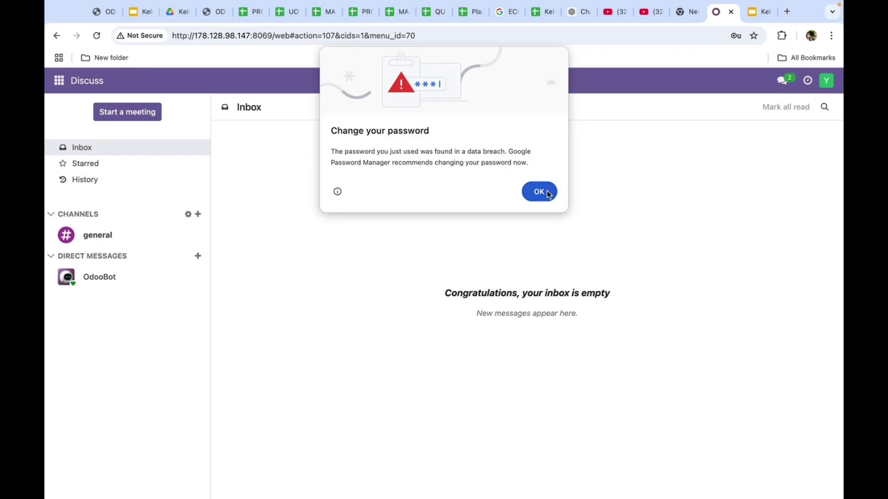
{"action": "left_click", "coordinate": [547, 190]}
{"action": "left_click", "coordinate": [59, 80]}
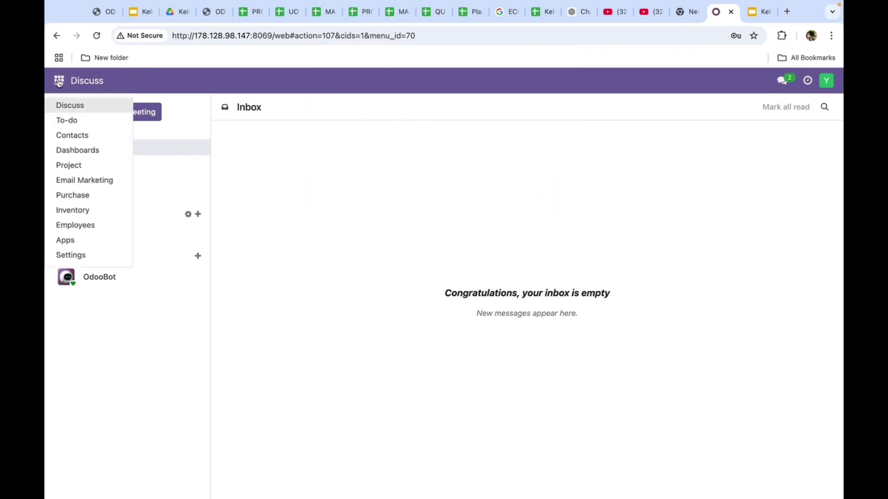
{"action": "left_click", "coordinate": [85, 210]}
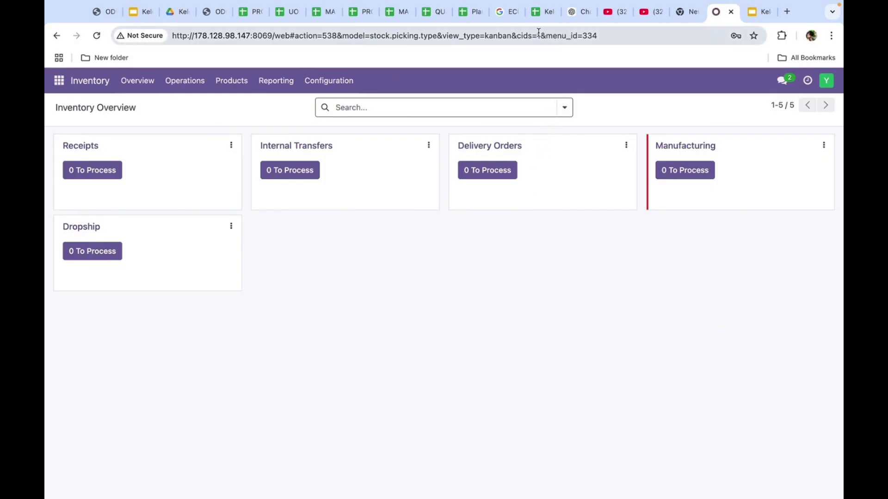
{"action": "left_click", "coordinate": [542, 14]}
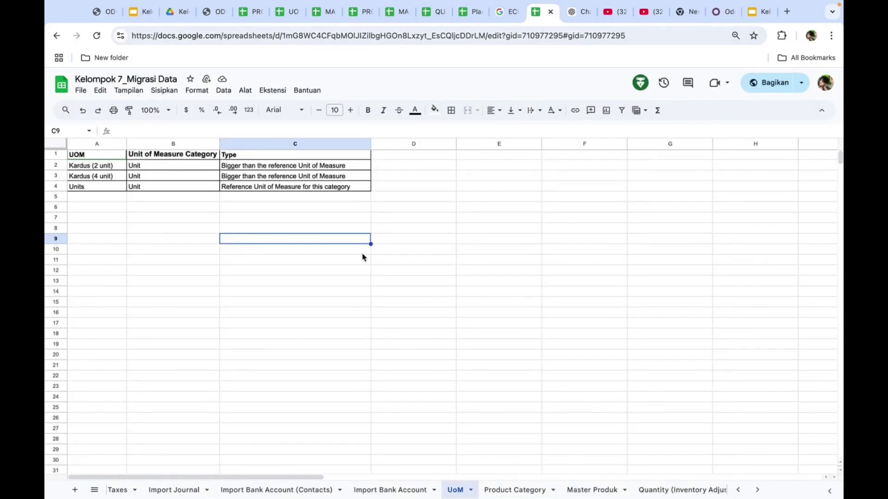
Check the UoM sheet rows, then return to Odoo's Inventory Overview
{"action": "left_click", "coordinate": [164, 230]}
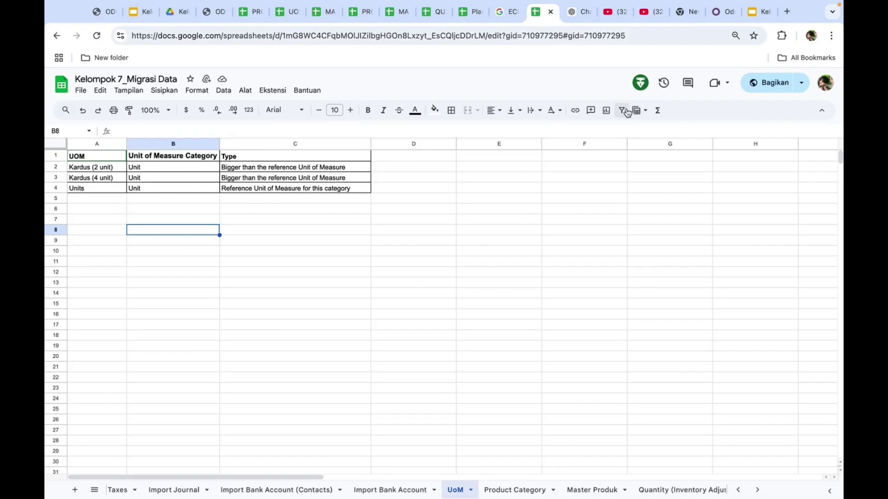
{"action": "left_click", "coordinate": [719, 13]}
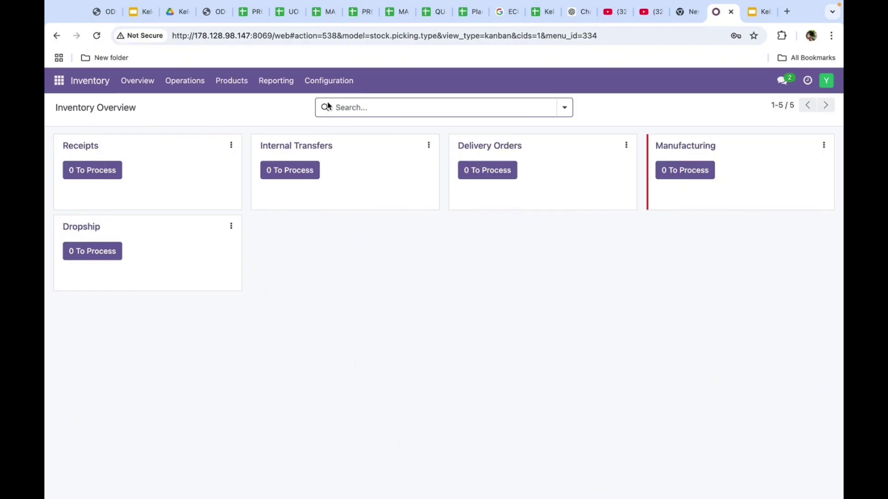
Start an import into UoM Categories and upload the Kelompok 7_Migrasi Data workbook
{"action": "left_click", "coordinate": [321, 82]}
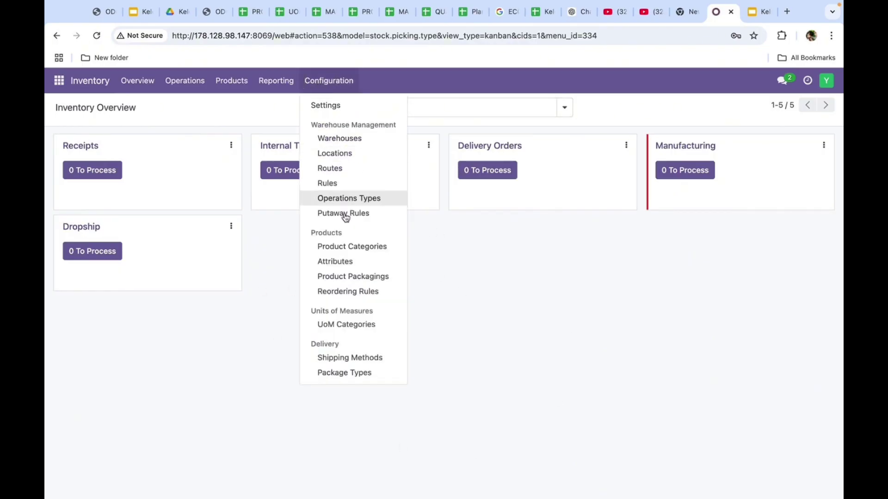
{"action": "left_click", "coordinate": [348, 323]}
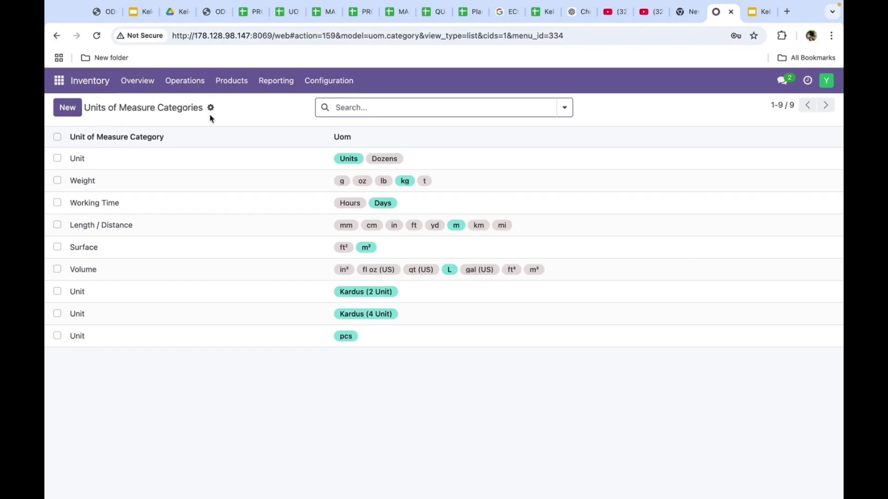
{"action": "left_click", "coordinate": [211, 111]}
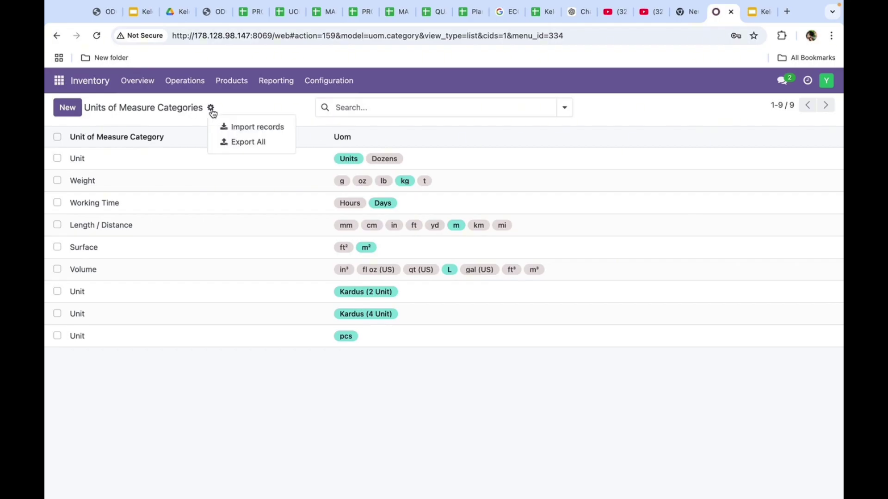
{"action": "left_click", "coordinate": [237, 131]}
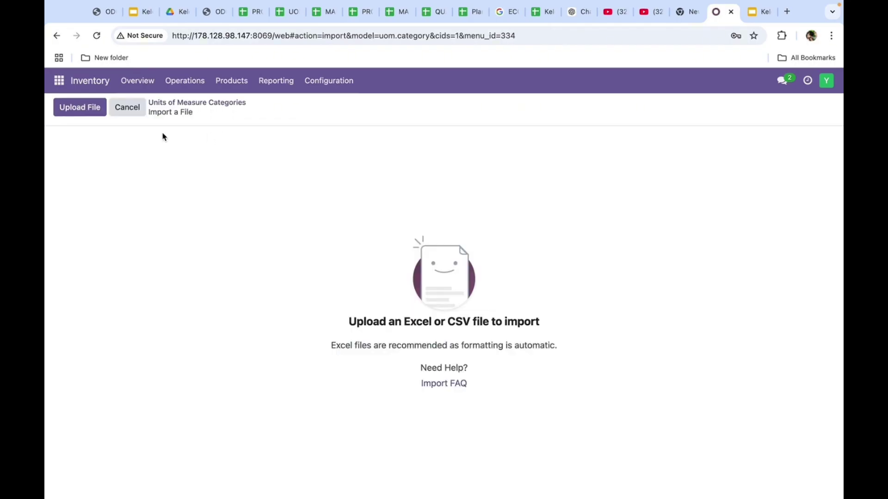
{"action": "left_click", "coordinate": [90, 111]}
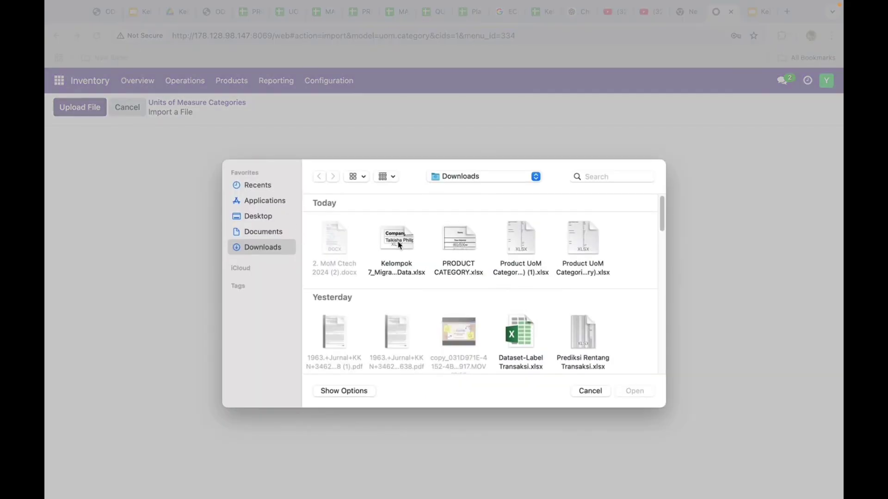
{"action": "left_click", "coordinate": [263, 232]}
{"action": "left_click", "coordinate": [268, 246]}
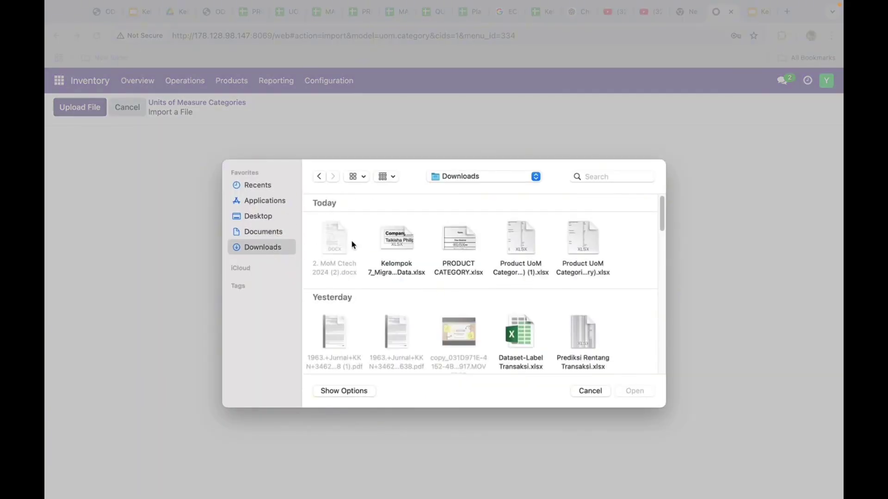
{"action": "left_click", "coordinate": [404, 237]}
{"action": "left_click", "coordinate": [634, 389]}
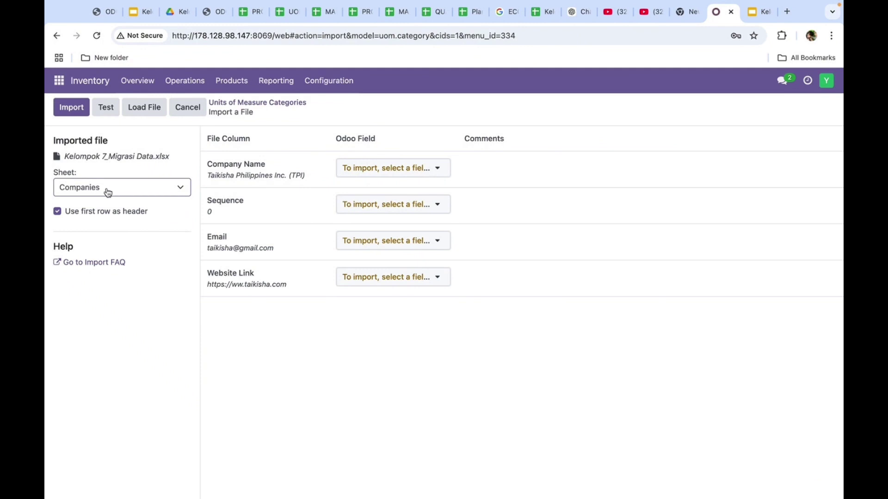
Choose the UoM sheet, test it, and import the three unit of measure records
{"action": "left_click", "coordinate": [124, 190]}
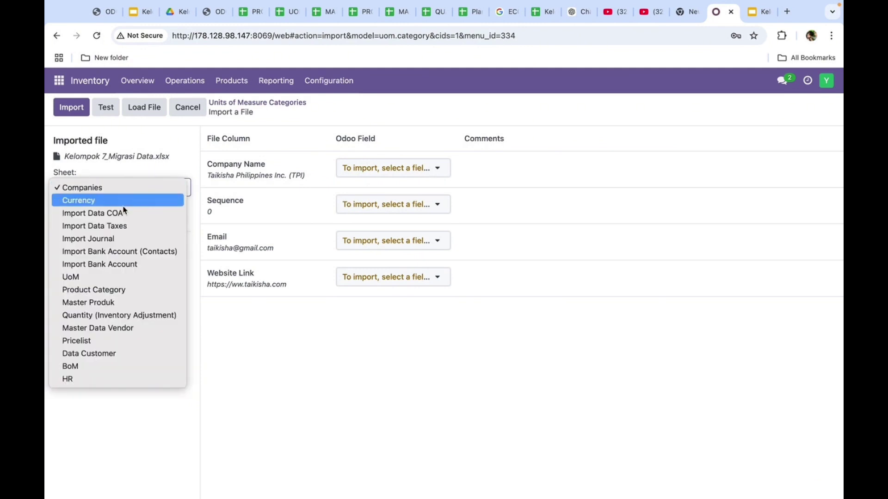
{"action": "left_click", "coordinate": [115, 278]}
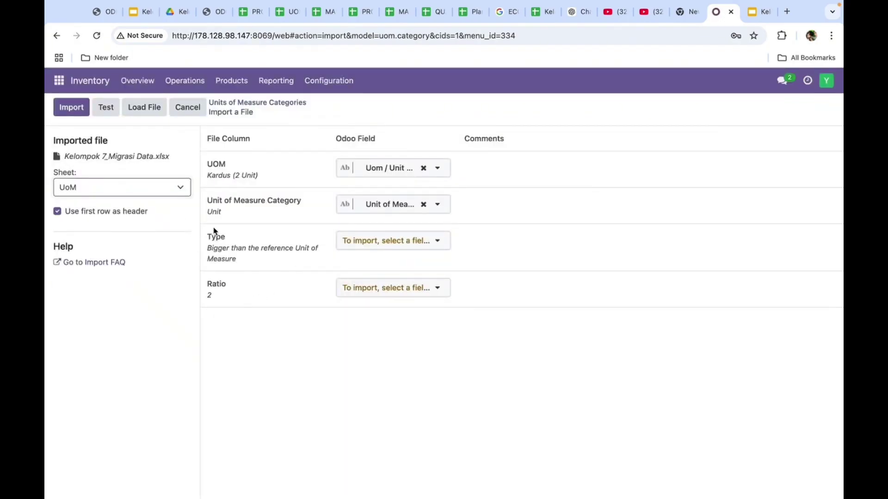
{"action": "left_click", "coordinate": [106, 107]}
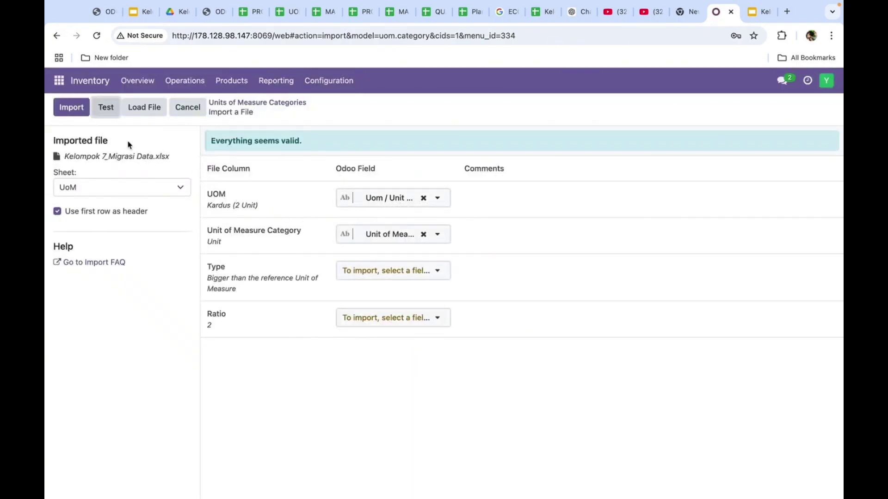
{"action": "left_click", "coordinate": [73, 109]}
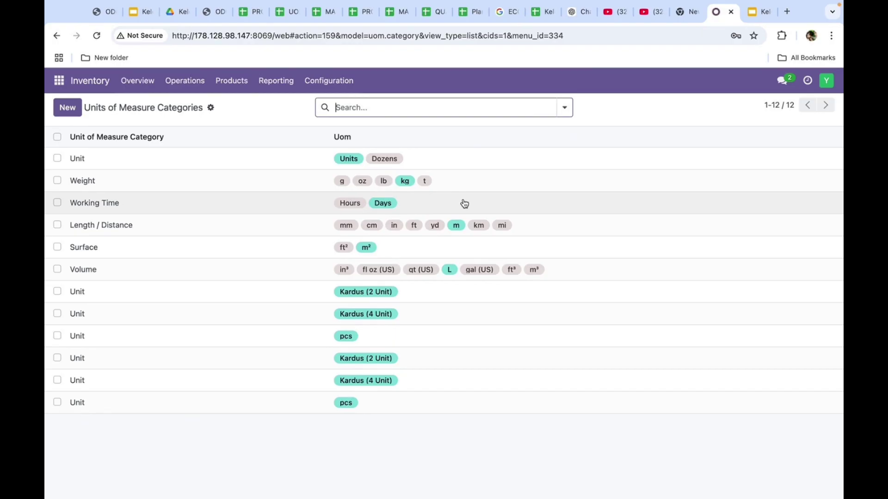
{"action": "left_click", "coordinate": [544, 13]}
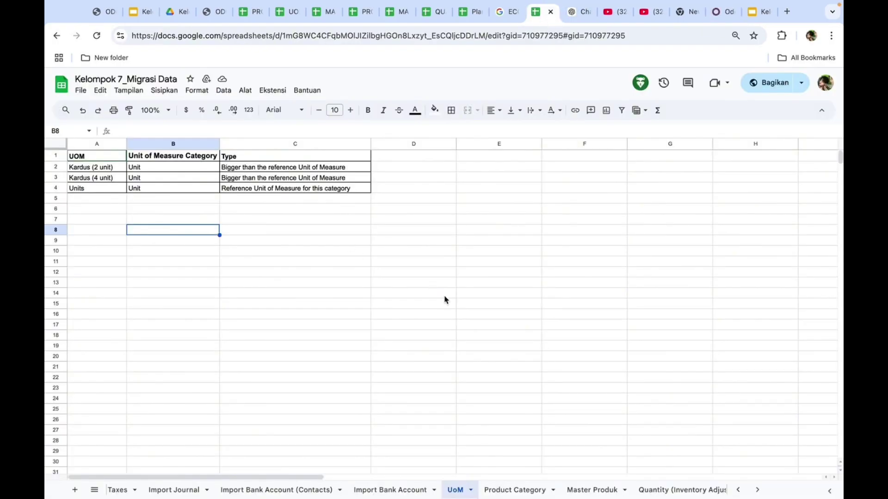
{"action": "left_click", "coordinate": [509, 490]}
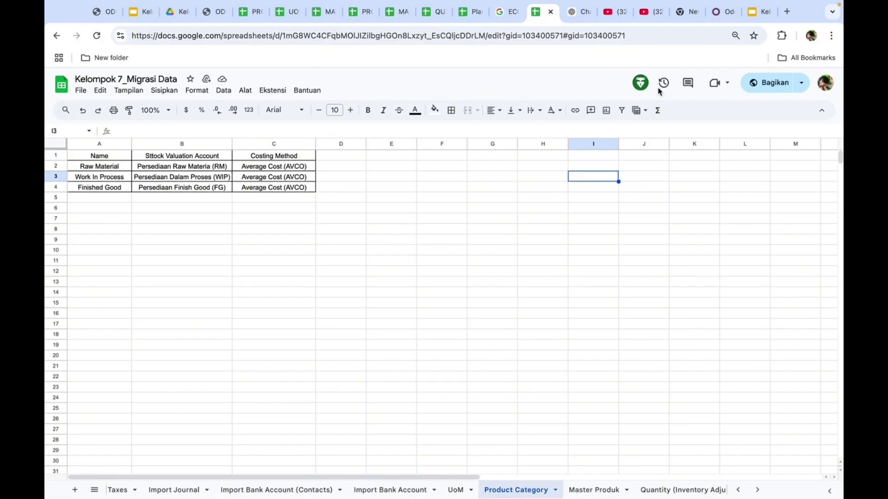
{"action": "left_click", "coordinate": [718, 13]}
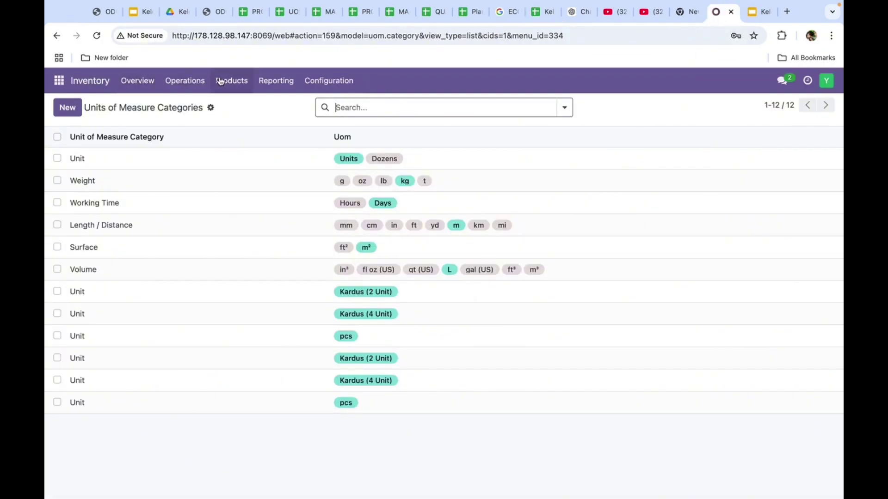
Start an import into Product Categories and upload the Kelompok 7_Migrasi Data workbook
{"action": "left_click", "coordinate": [336, 82]}
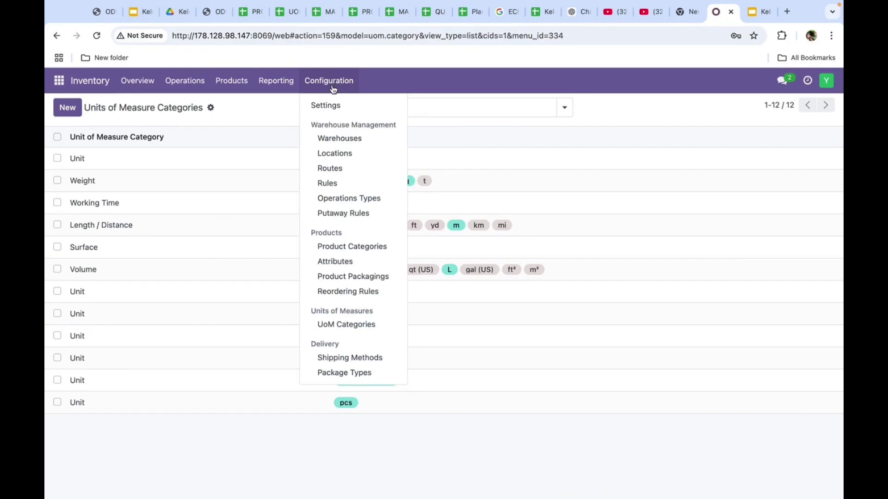
{"action": "left_click", "coordinate": [347, 246]}
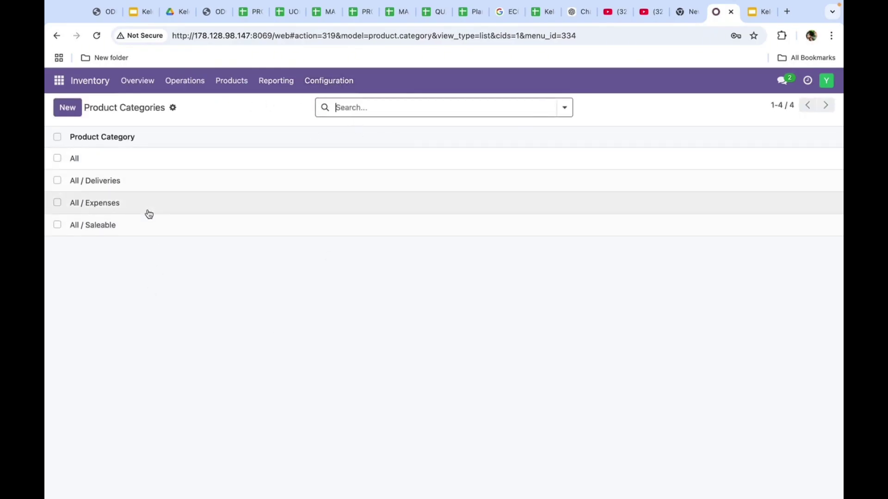
{"action": "left_click", "coordinate": [174, 110]}
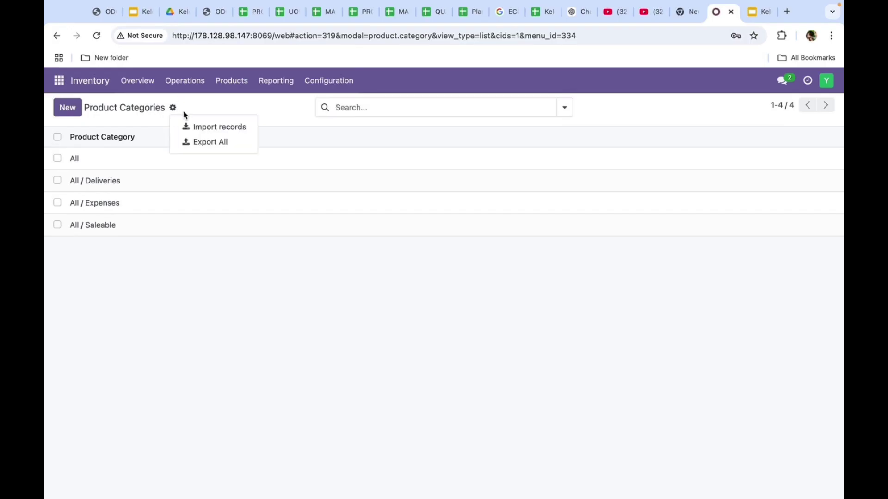
{"action": "left_click", "coordinate": [223, 132]}
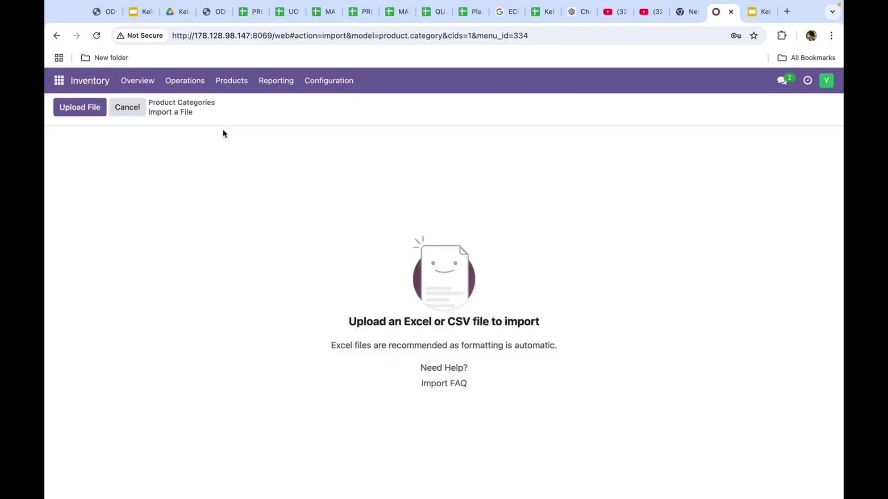
{"action": "left_click", "coordinate": [85, 113]}
{"action": "left_click", "coordinate": [395, 232]}
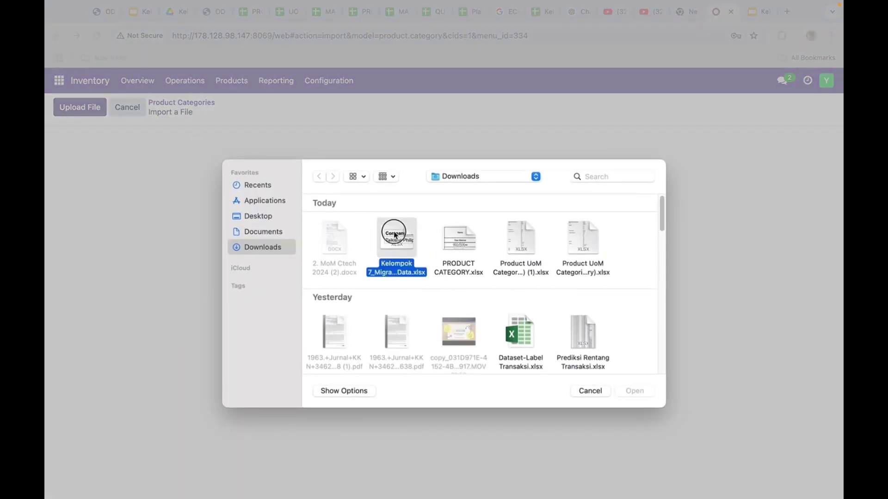
{"action": "left_click", "coordinate": [636, 392]}
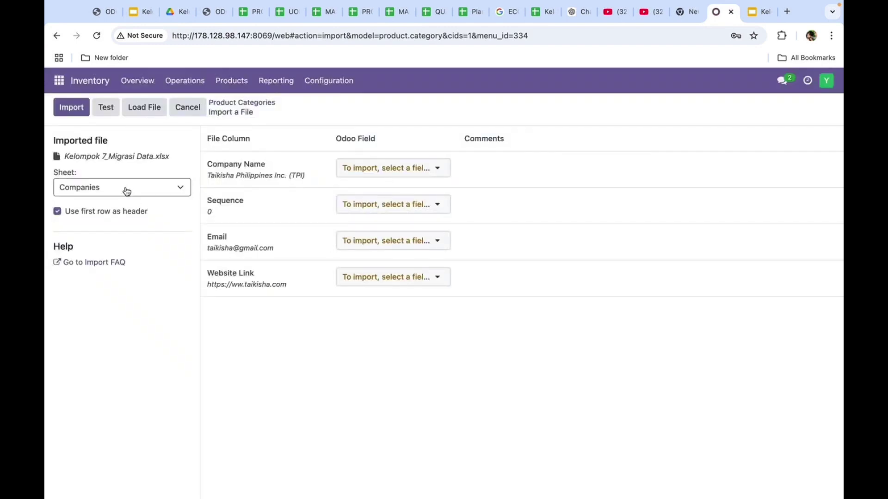
Choose the Product Category sheet and test the import for errors
{"action": "left_click", "coordinate": [122, 187]}
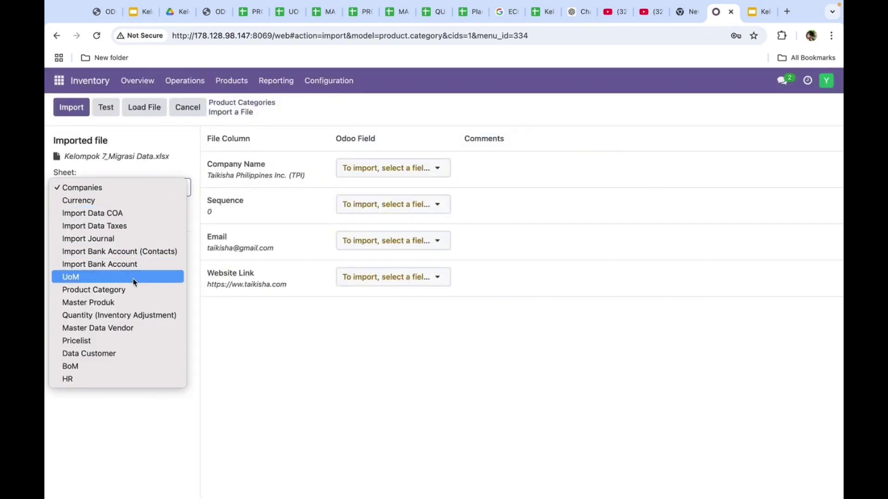
{"action": "left_click", "coordinate": [134, 290]}
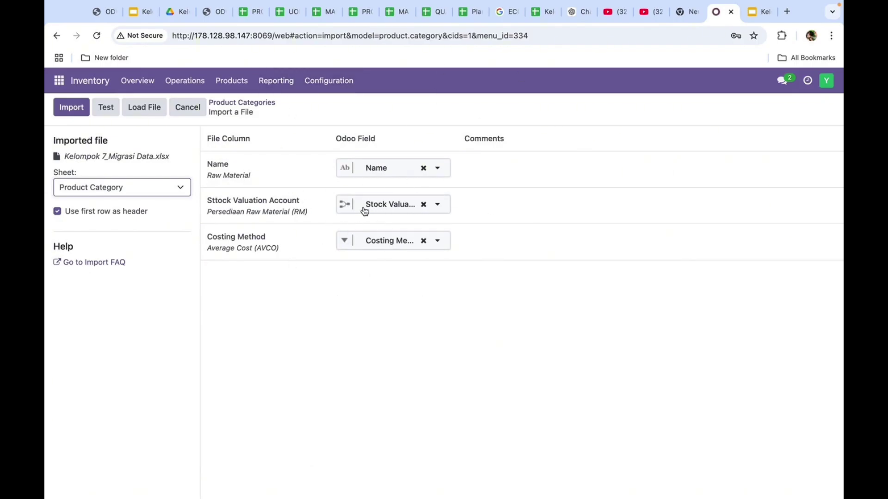
{"action": "mouse_move", "coordinate": [250, 210]}
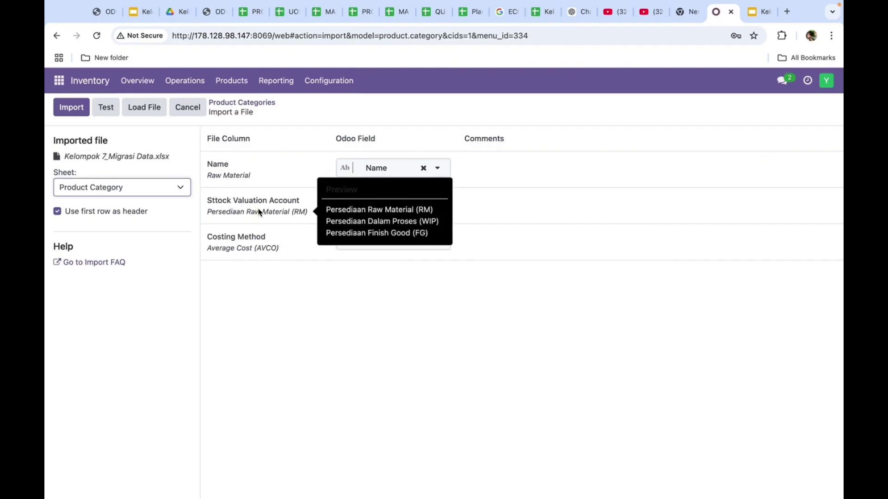
{"action": "left_click", "coordinate": [105, 108]}
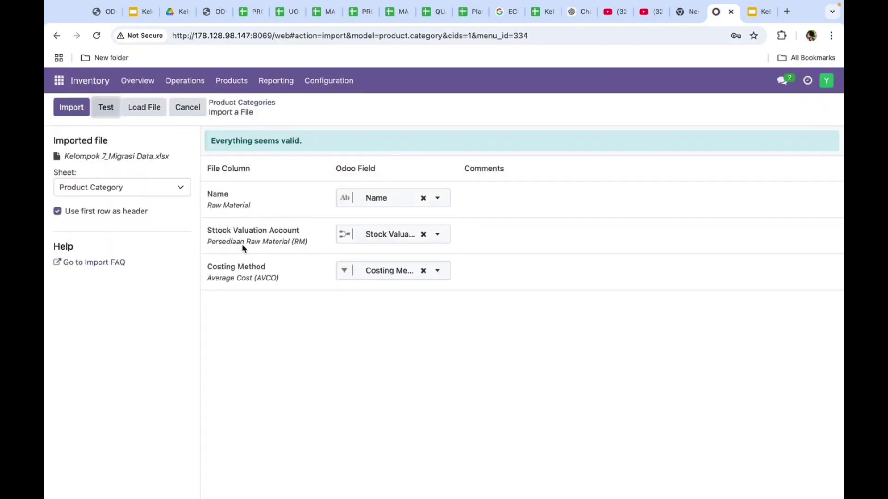
Import the three product categories and select Finished Good, Raw Material and Work In Process
{"action": "mouse_move", "coordinate": [252, 245]}
{"action": "left_click", "coordinate": [73, 108]}
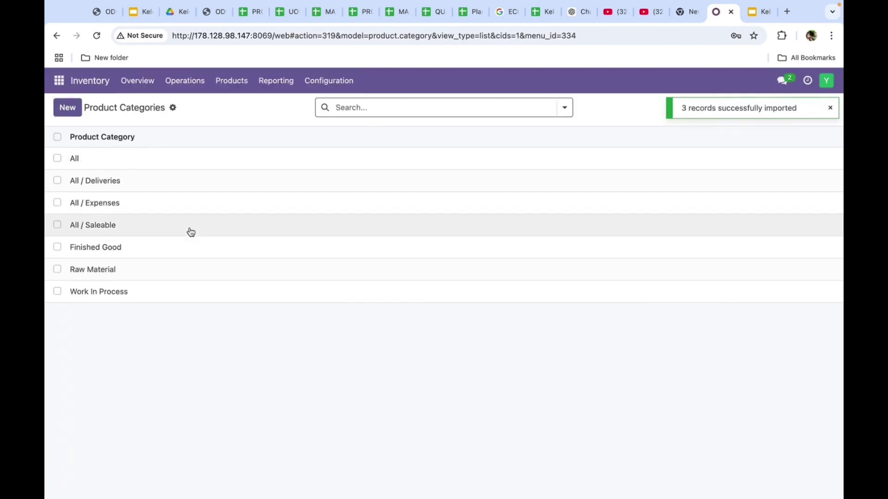
{"action": "left_click", "coordinate": [57, 246]}
{"action": "left_click", "coordinate": [57, 269]}
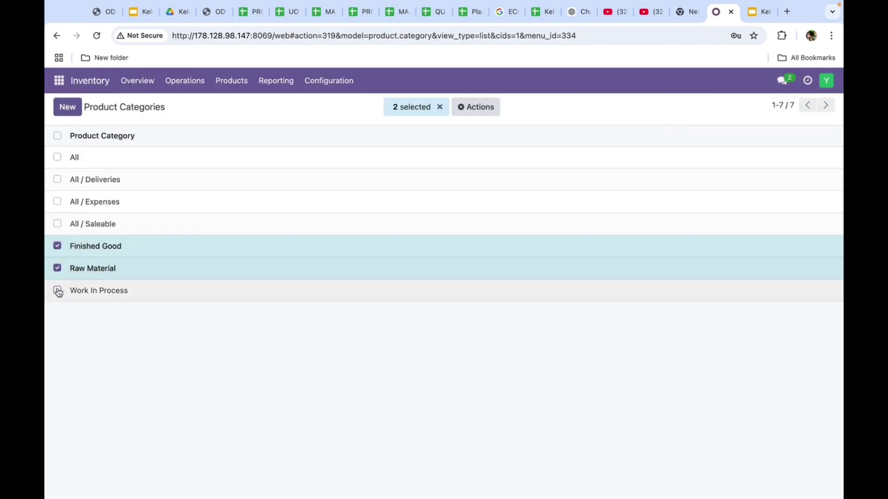
{"action": "left_click", "coordinate": [57, 291]}
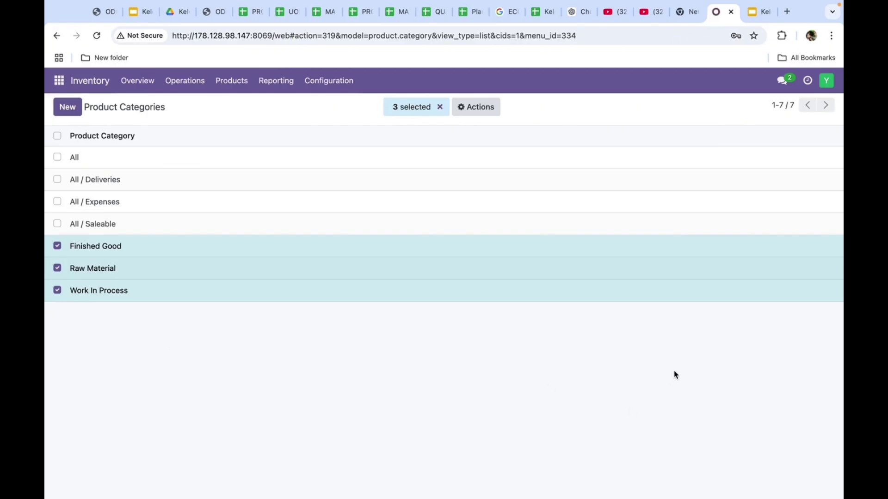
Open the Products import page, then switch to the migration spreadsheet
{"action": "left_click", "coordinate": [232, 87]}
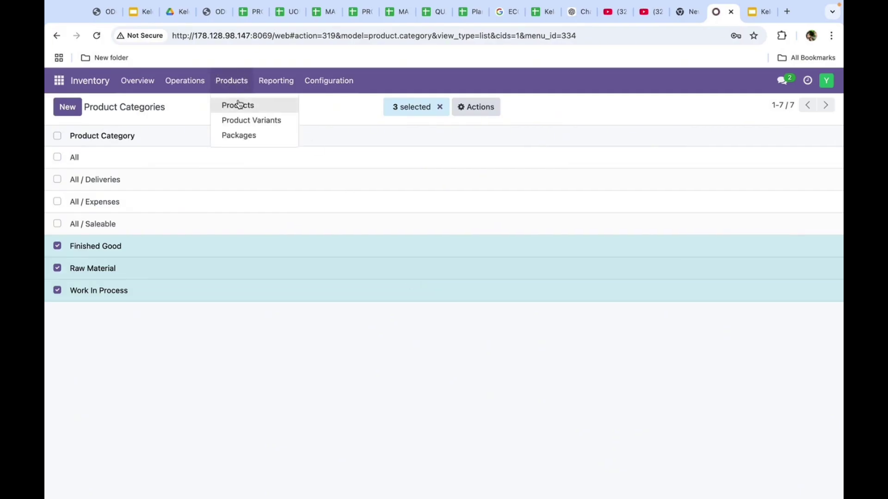
{"action": "left_click", "coordinate": [239, 104]}
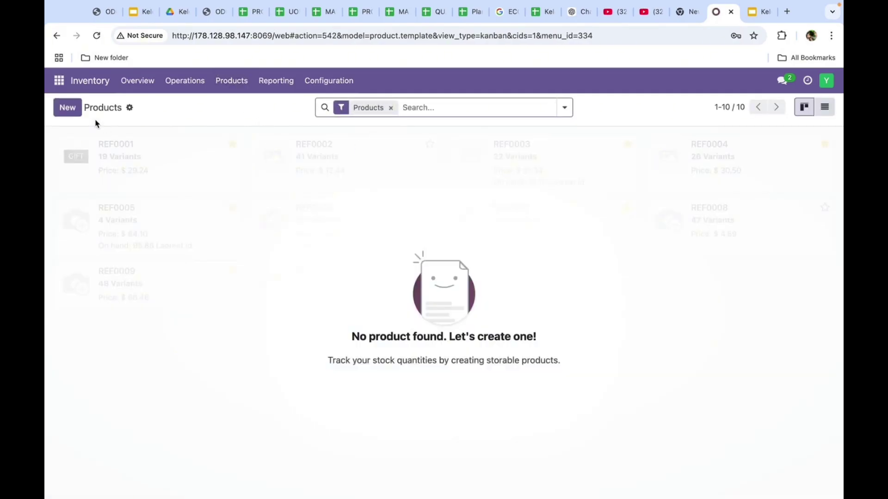
{"action": "left_click", "coordinate": [129, 110]}
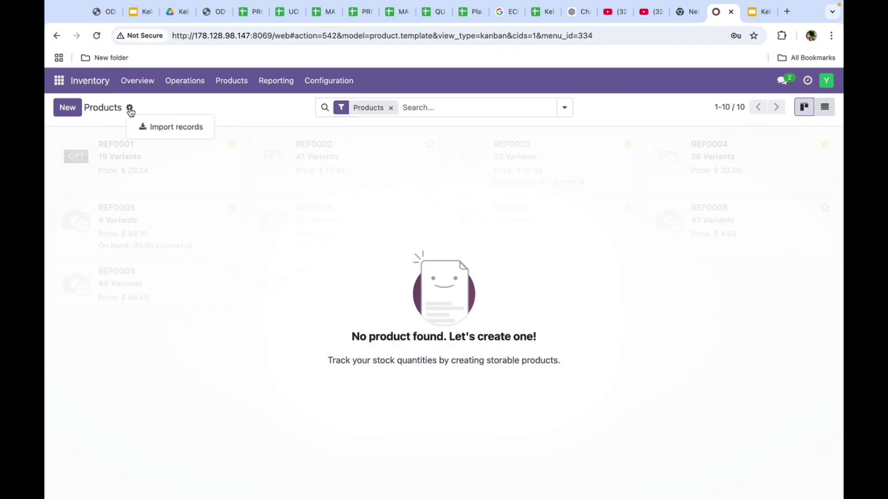
{"action": "left_click", "coordinate": [167, 132]}
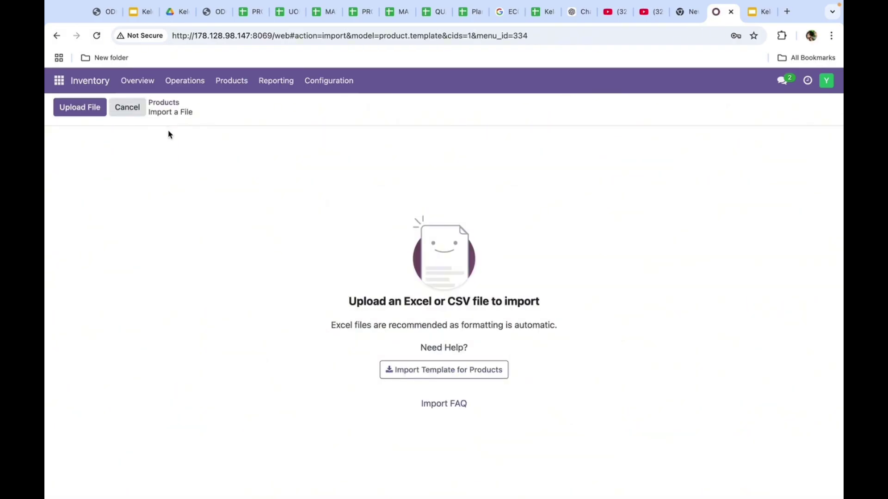
{"action": "left_click", "coordinate": [539, 13]}
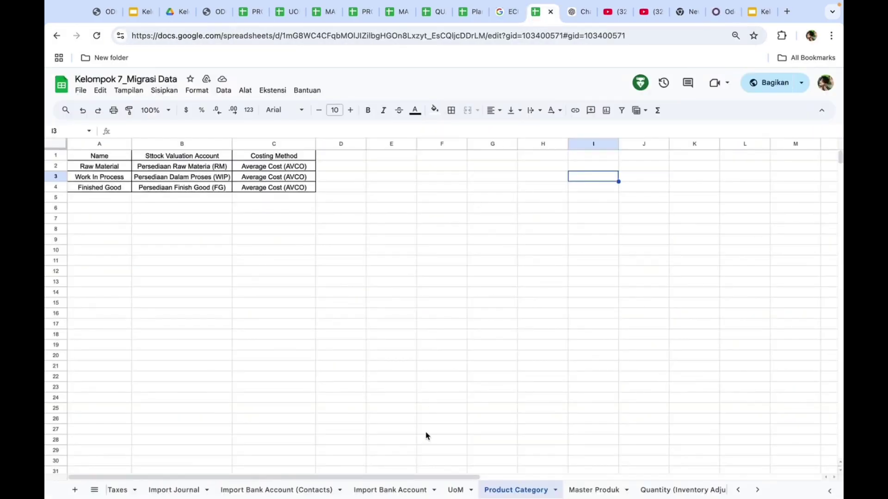
On the Master Produk sheet, review the raw material, WIP and FG references and product names
{"action": "left_click", "coordinate": [591, 489]}
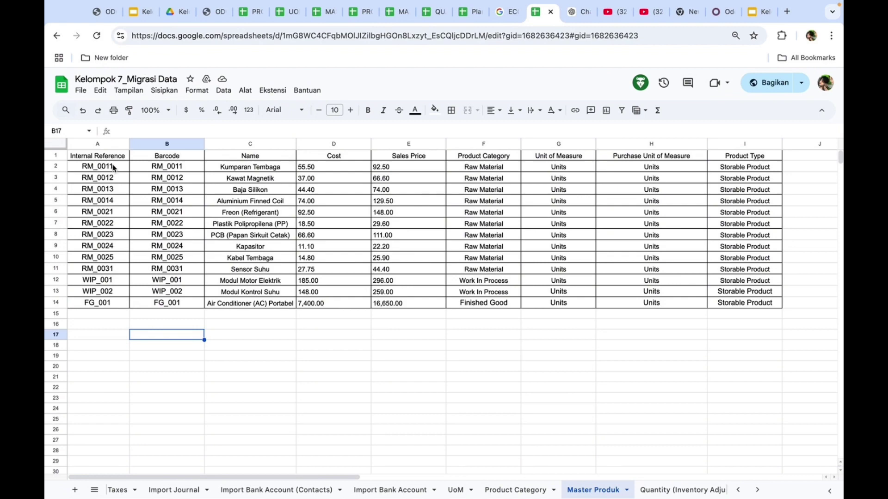
{"action": "left_click_drag", "start_coordinate": [113, 168], "coordinate": [114, 257]}
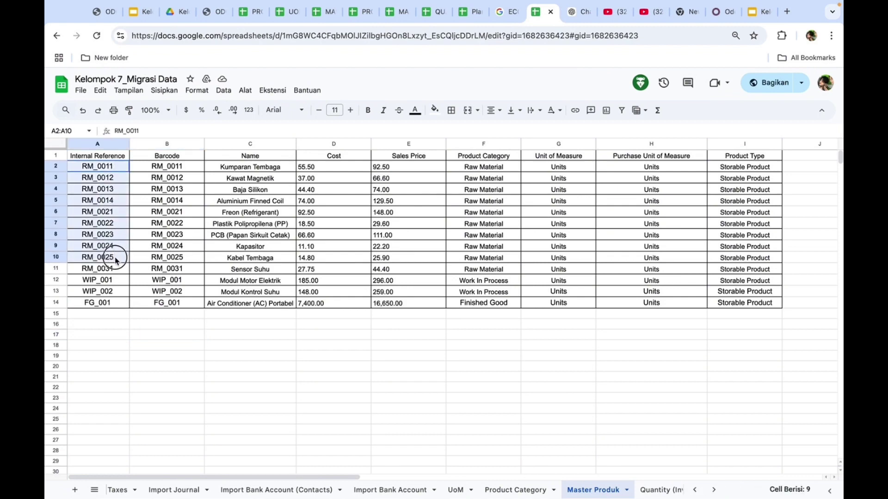
{"action": "left_click", "coordinate": [110, 270]}
{"action": "left_click", "coordinate": [88, 283]}
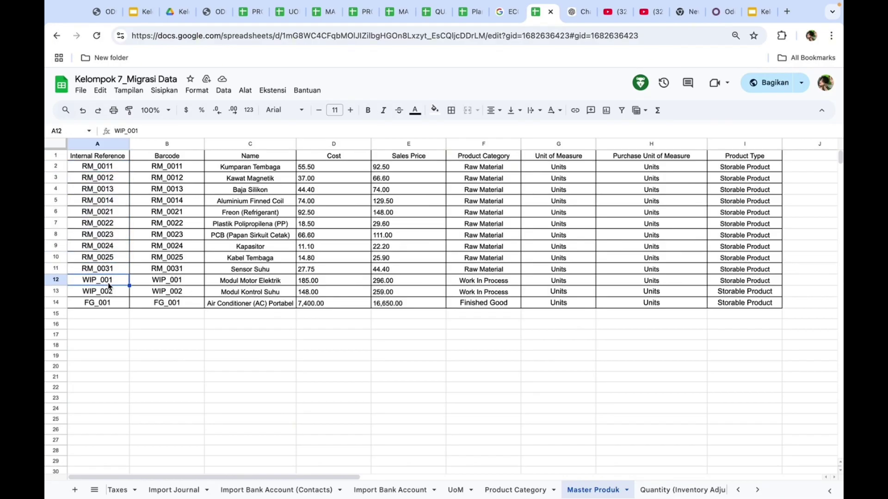
{"action": "left_click_drag", "start_coordinate": [111, 285], "coordinate": [113, 293]}
{"action": "left_click", "coordinate": [108, 305]}
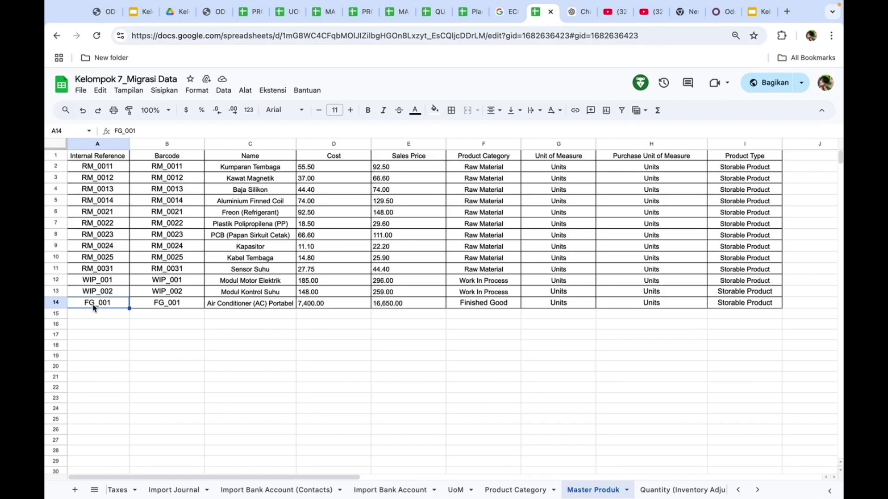
{"action": "left_click", "coordinate": [111, 324]}
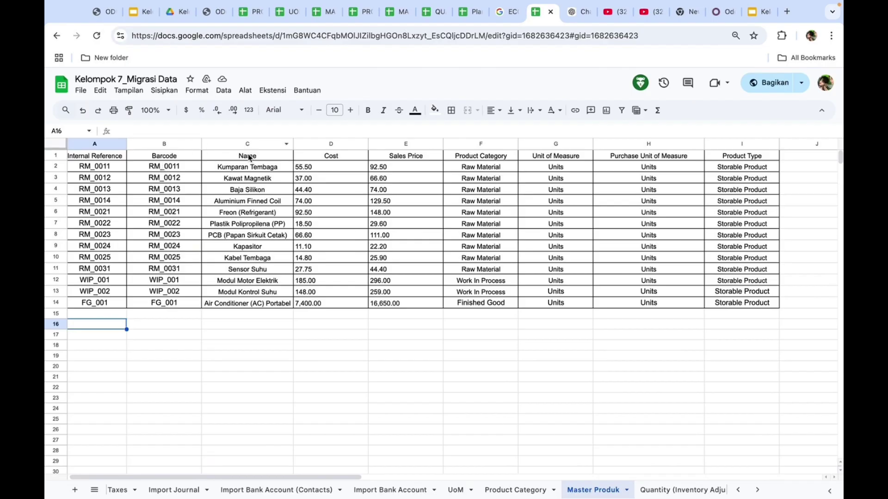
{"action": "left_click_drag", "start_coordinate": [253, 165], "coordinate": [258, 304]}
Review cost, sales price, category, unit of measure and product type columns, then return to Odoo
{"action": "left_click", "coordinate": [336, 166]}
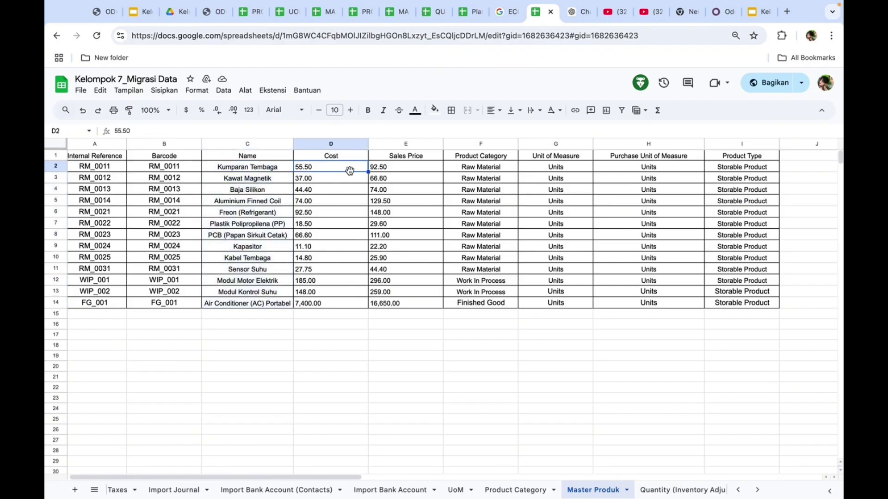
{"action": "left_click", "coordinate": [416, 158]}
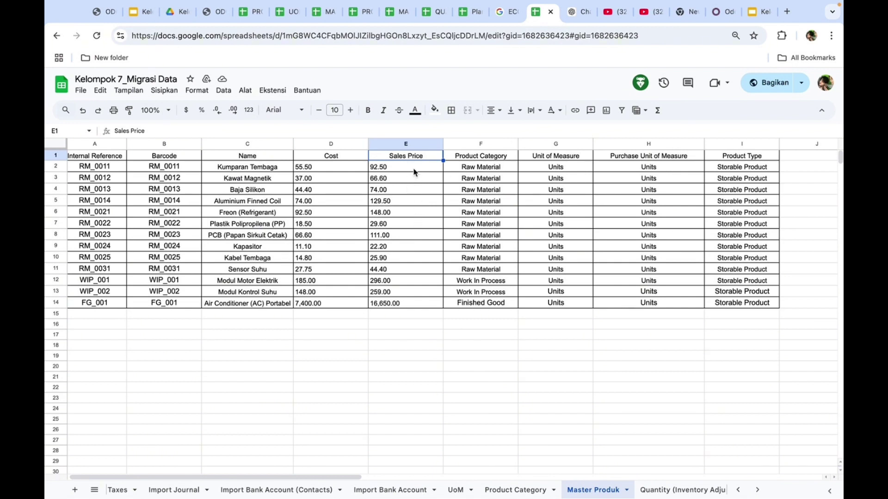
{"action": "left_click", "coordinate": [472, 161]}
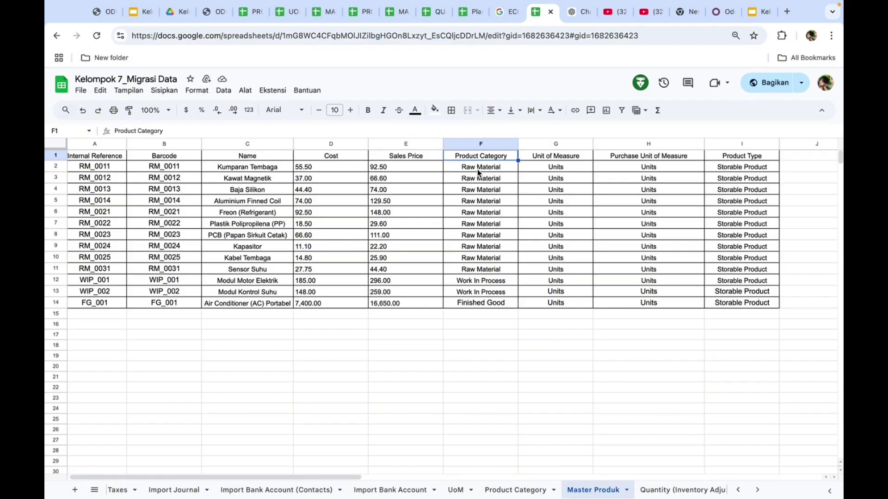
{"action": "left_click_drag", "start_coordinate": [481, 173], "coordinate": [499, 303]}
{"action": "left_click", "coordinate": [554, 250]}
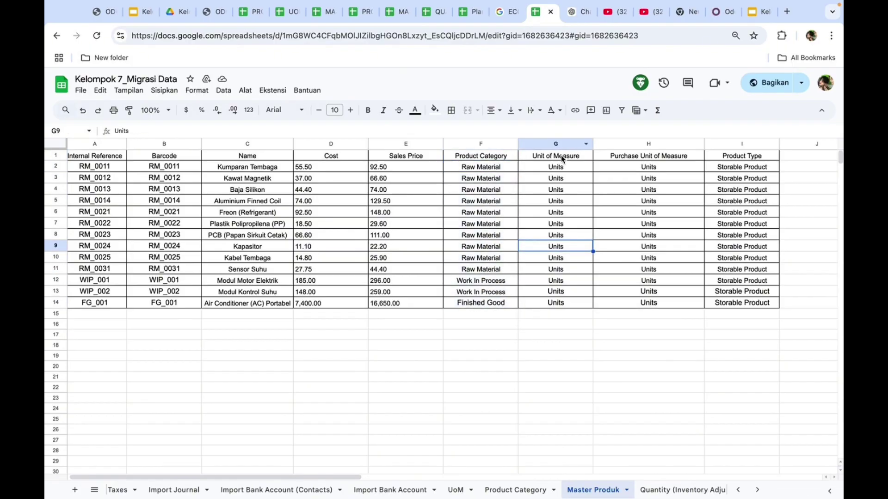
{"action": "left_click", "coordinate": [555, 159]}
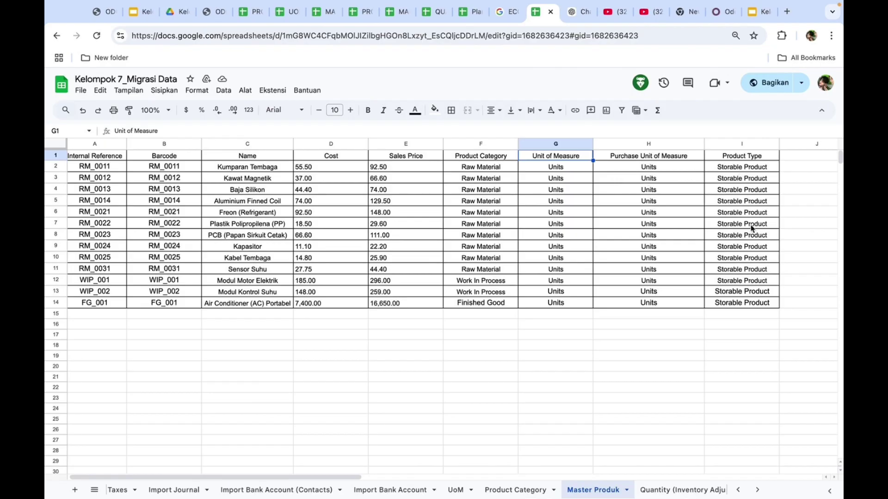
{"action": "left_click_drag", "start_coordinate": [745, 172], "coordinate": [758, 303]}
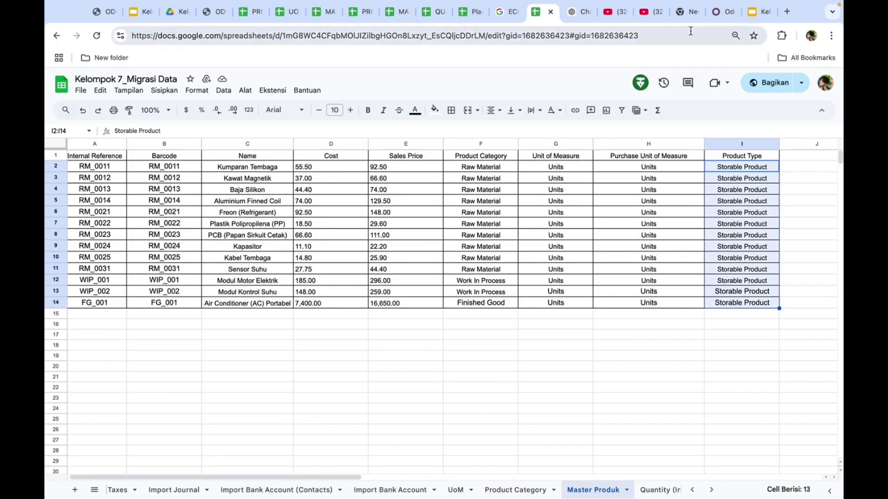
{"action": "left_click", "coordinate": [719, 17]}
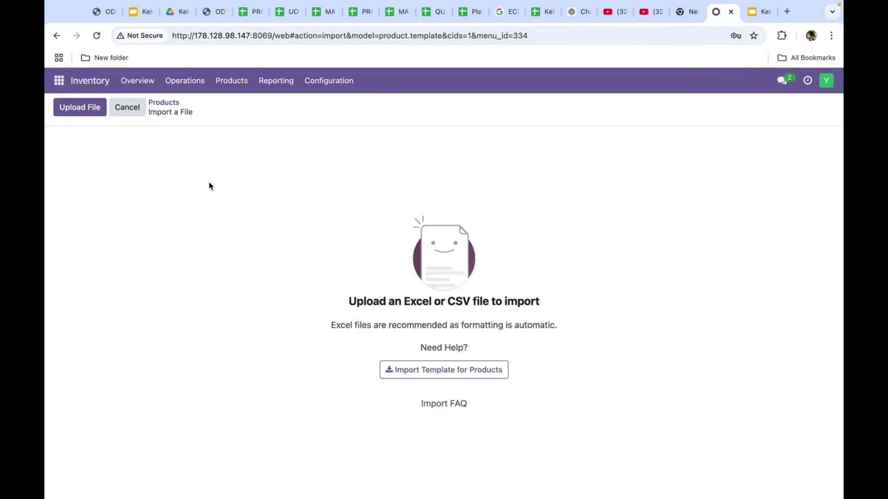
Upload Kelompok 7_Migrasi Data.xlsx, test its Master Produk sheet and import the 13 products
{"action": "left_click", "coordinate": [91, 110]}
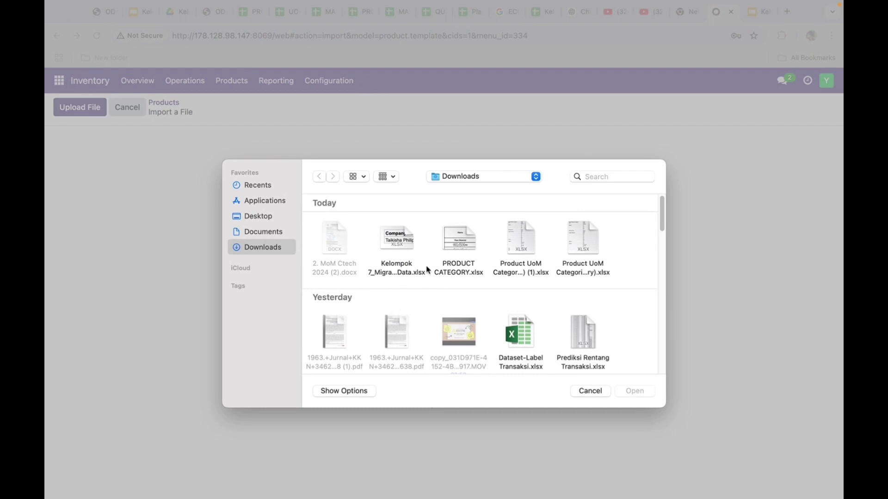
{"action": "left_click", "coordinate": [395, 241]}
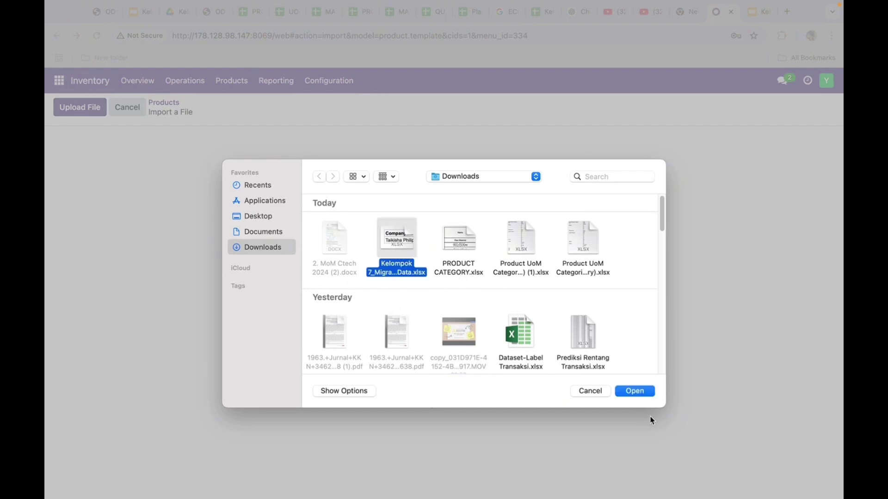
{"action": "left_click", "coordinate": [645, 394]}
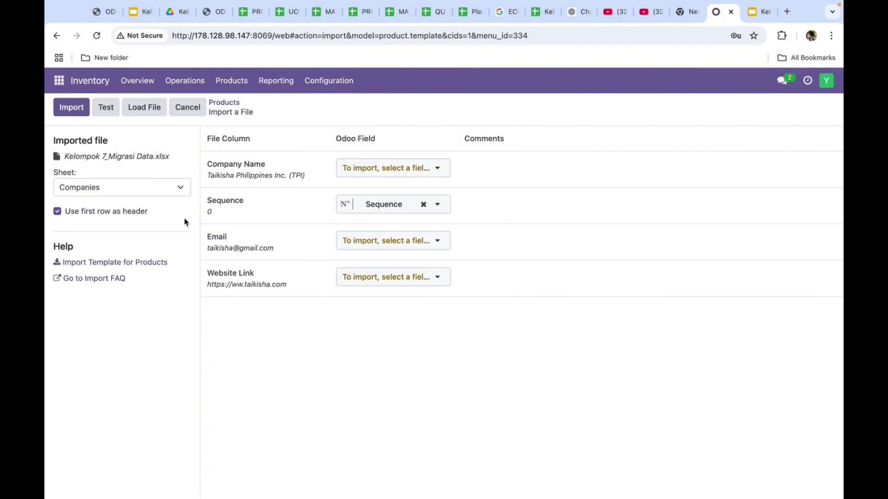
{"action": "left_click", "coordinate": [143, 189]}
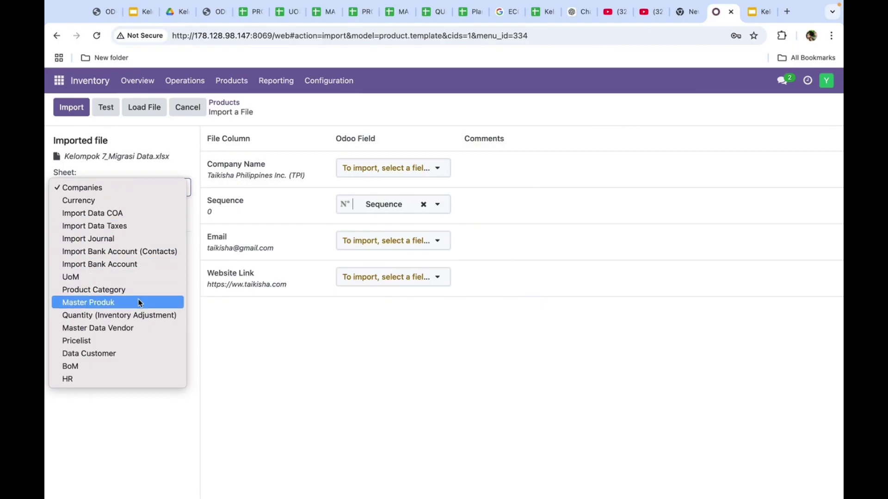
{"action": "left_click", "coordinate": [140, 302]}
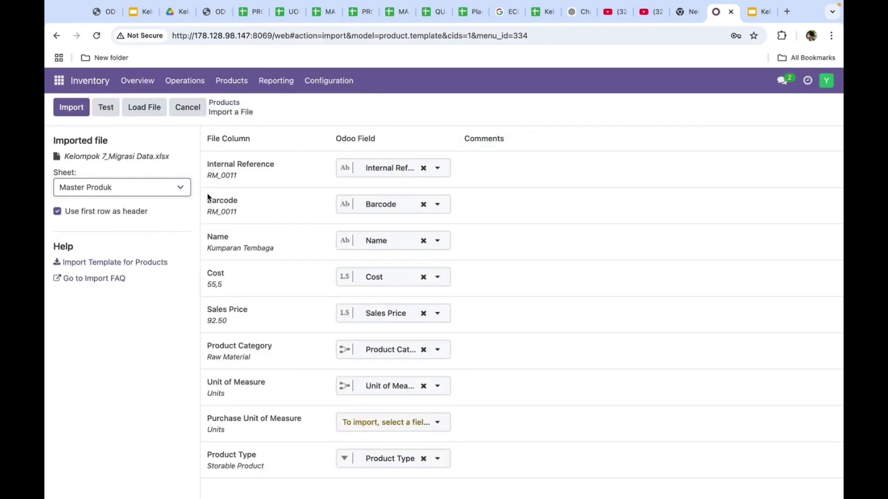
{"action": "left_click", "coordinate": [106, 109]}
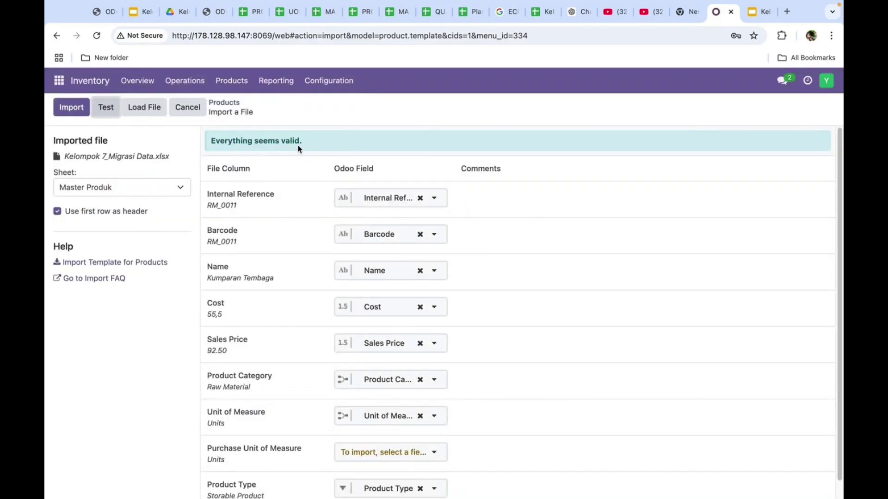
{"action": "scroll", "coordinate": [281, 149], "scroll_direction": "down", "scroll_amount": 1}
{"action": "scroll", "coordinate": [282, 149], "scroll_direction": "up", "scroll_amount": 1}
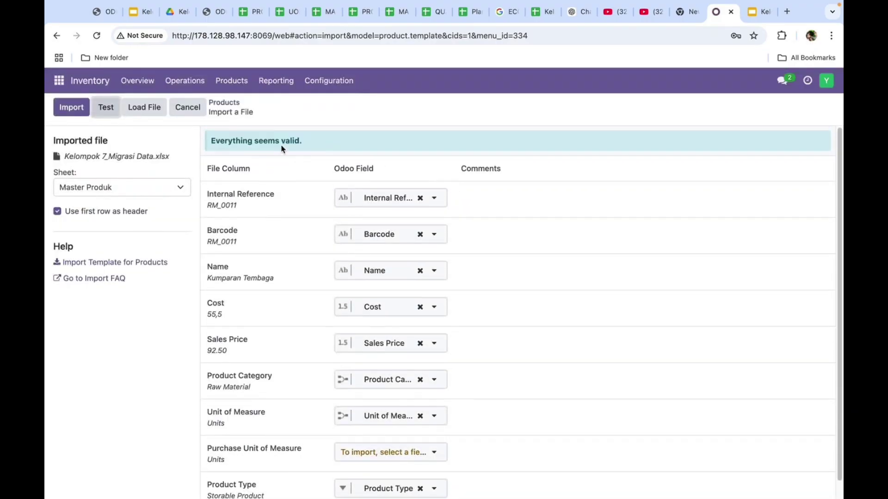
{"action": "left_click", "coordinate": [74, 110]}
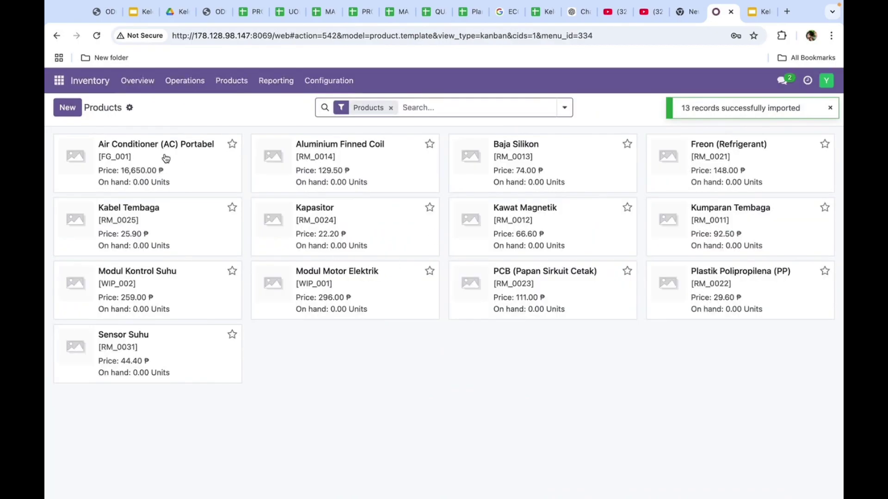
{"action": "left_click_drag", "start_coordinate": [119, 130], "coordinate": [541, 389]}
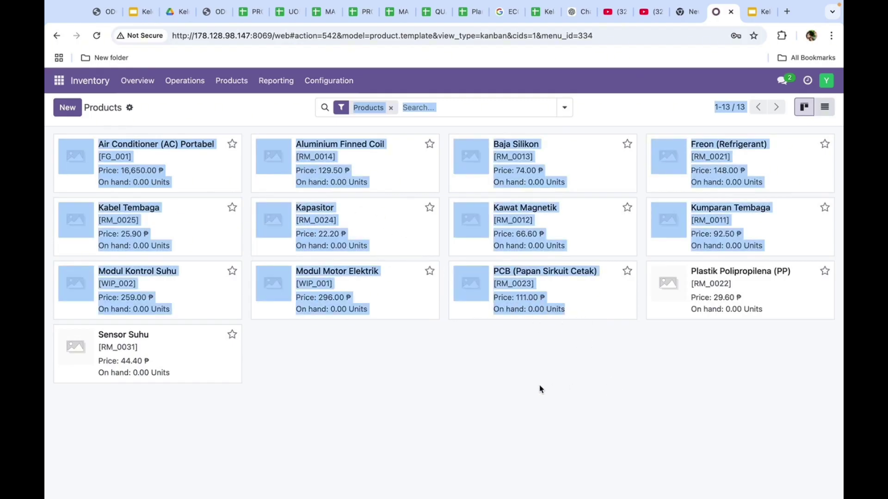
{"action": "left_click", "coordinate": [538, 389]}
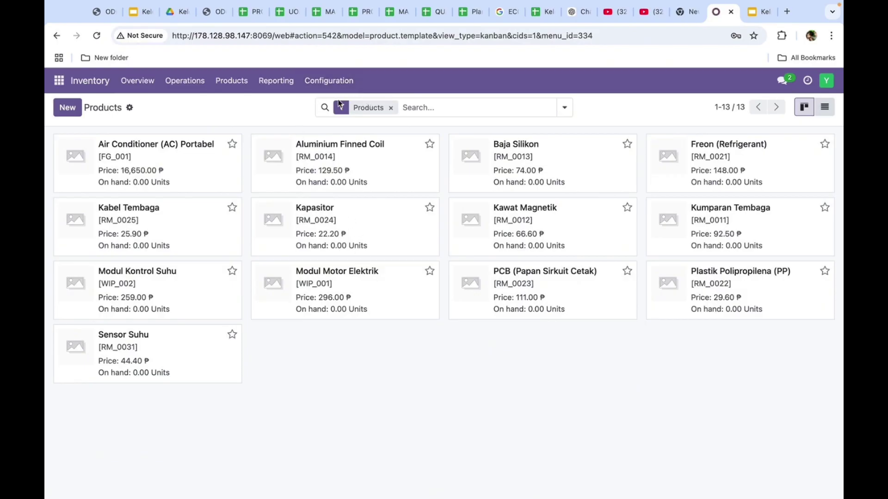
{"action": "left_click", "coordinate": [542, 12]}
{"action": "left_click", "coordinate": [654, 491]}
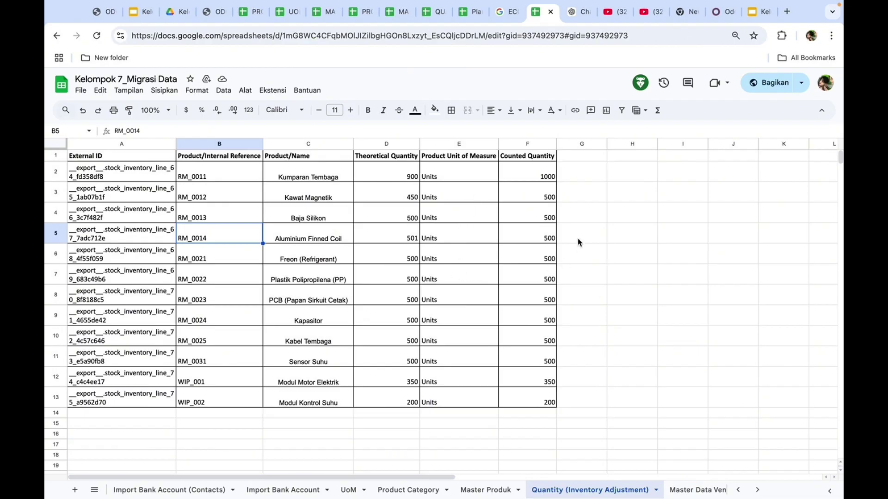
{"action": "left_click", "coordinate": [719, 12]}
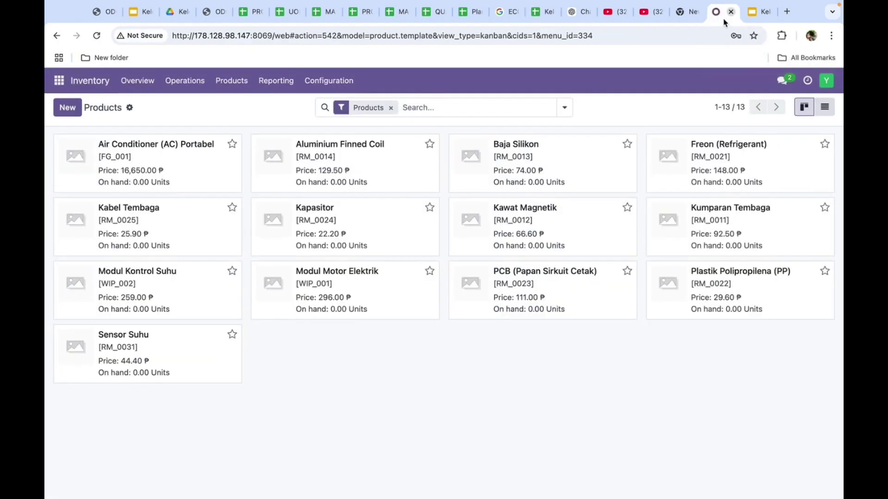
Open Physical Inventory and upload Kelompok 7_Migrasi Data.xlsx into its import screen
{"action": "left_click", "coordinate": [174, 85]}
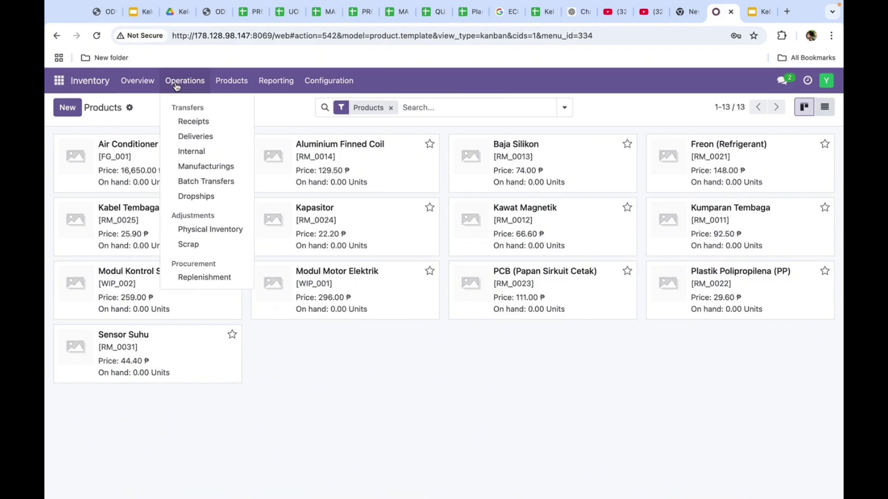
{"action": "left_click", "coordinate": [209, 230]}
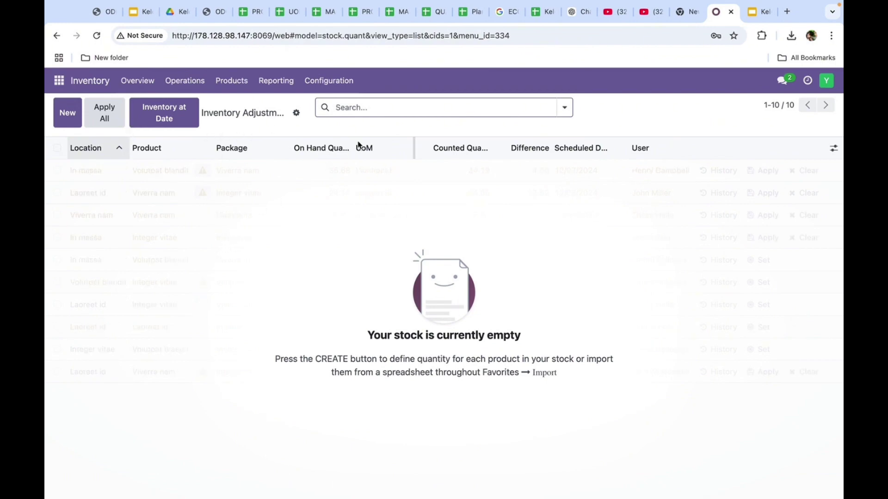
{"action": "left_click", "coordinate": [296, 113]}
{"action": "left_click", "coordinate": [328, 132]}
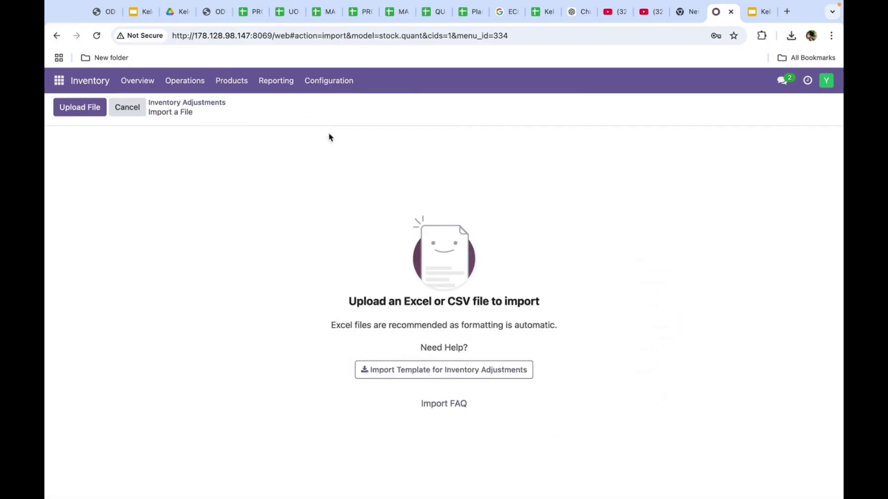
{"action": "left_click", "coordinate": [90, 113]}
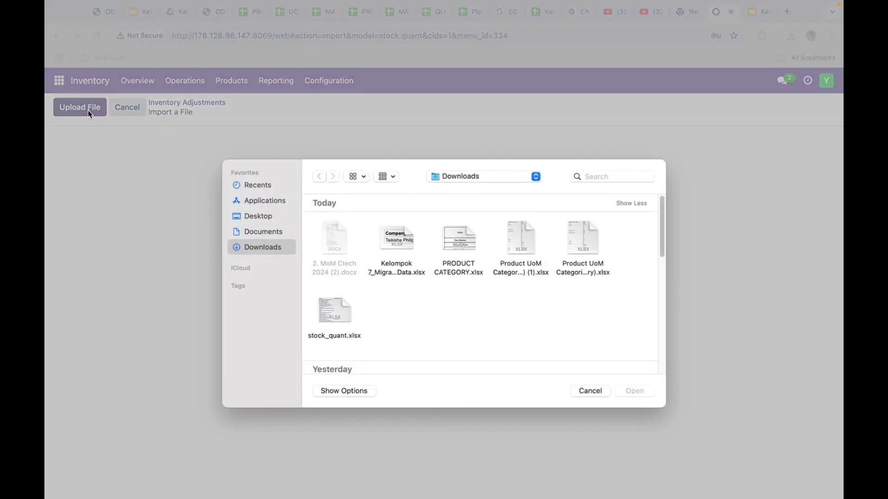
{"action": "left_click", "coordinate": [396, 252]}
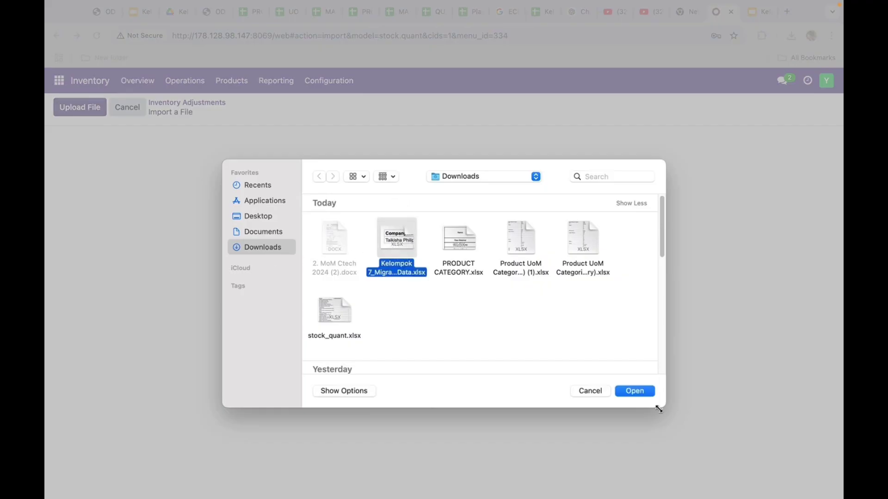
{"action": "left_click", "coordinate": [635, 391]}
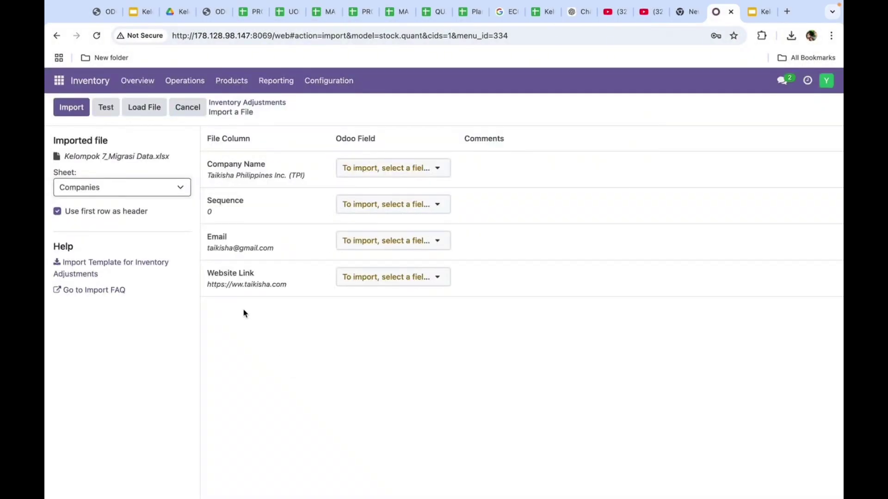
Switch the sheet to Quantity (Inventory Adjustment) and import its twelve quantity rows
{"action": "left_click", "coordinate": [128, 188]}
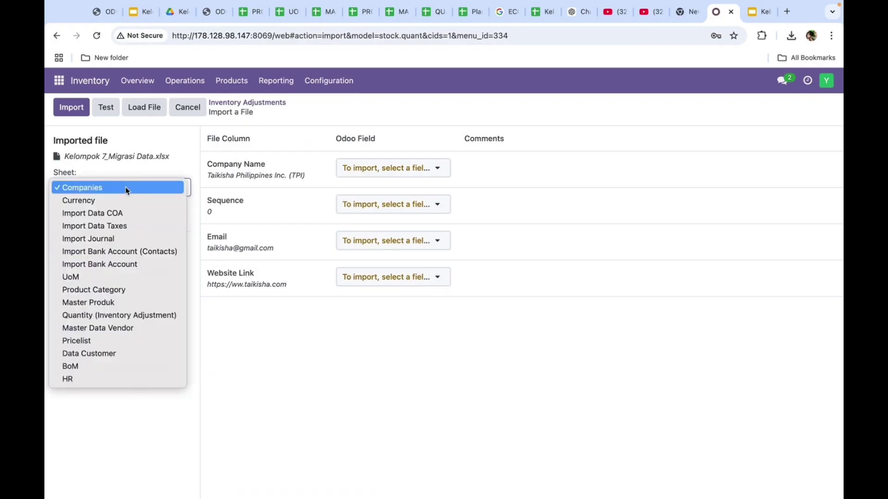
{"action": "left_click", "coordinate": [123, 316]}
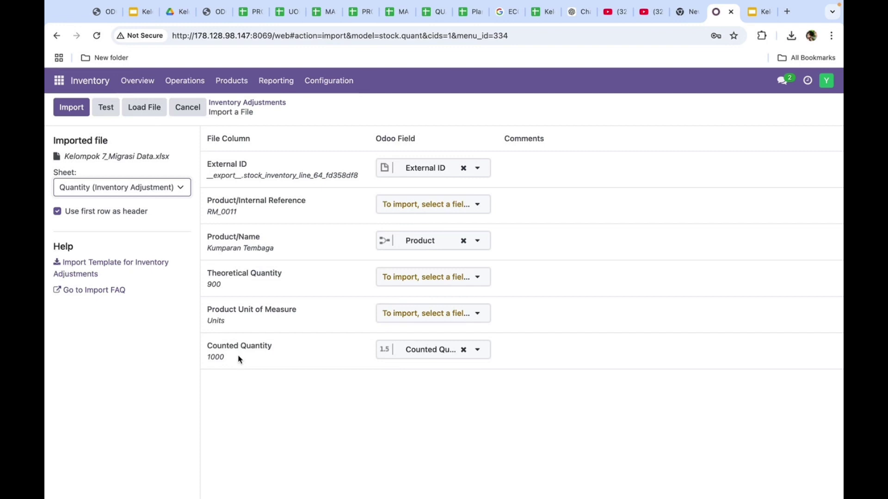
{"action": "left_click", "coordinate": [74, 108]}
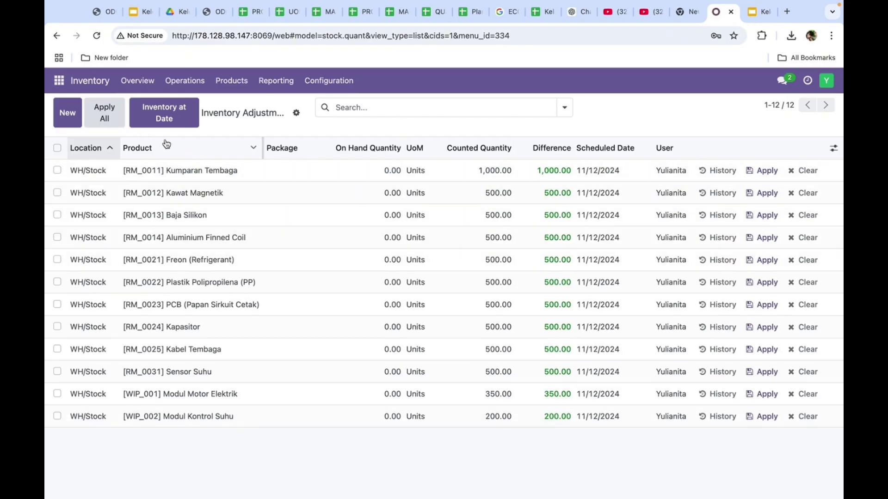
Apply all counted quantities with reason Quantity Updated, then discard an edit to the Kumparan Tembaga row
{"action": "left_click", "coordinate": [111, 115]}
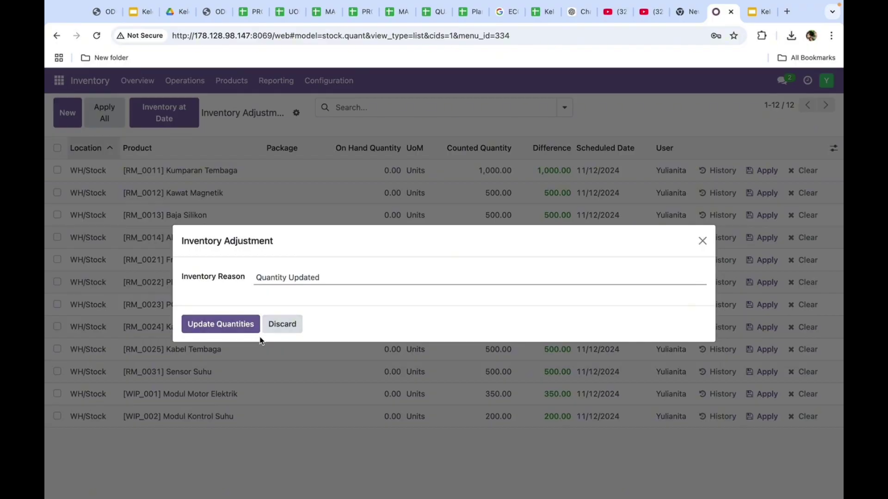
{"action": "left_click", "coordinate": [245, 326]}
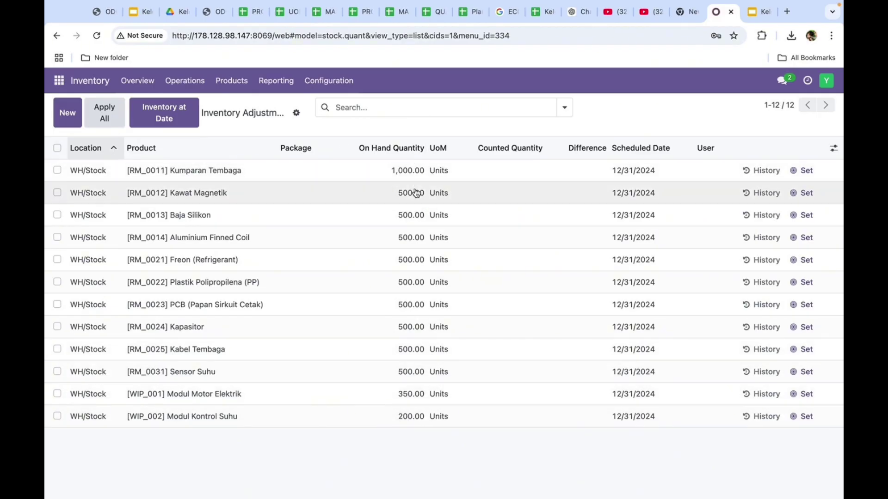
{"action": "left_click", "coordinate": [495, 180]}
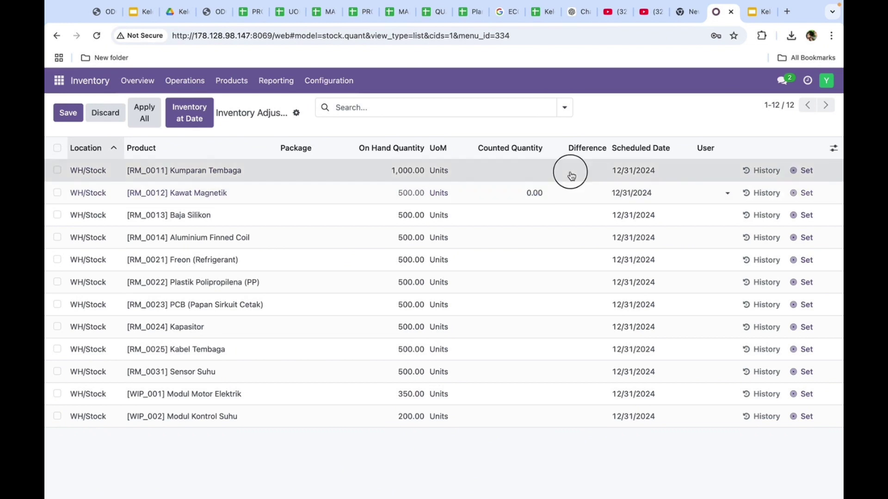
{"action": "key", "text": "Tab"}
{"action": "key", "text": "Escape"}
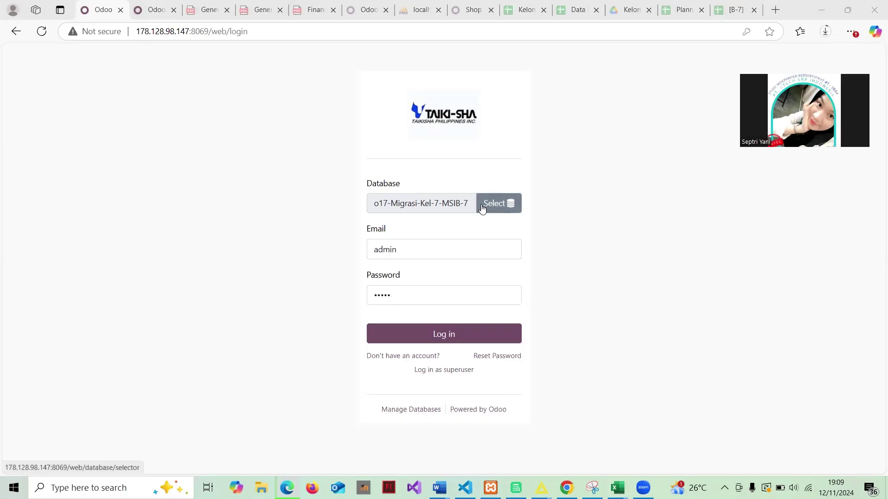
Log in to o17-Migrasi-Kel-7-MSIB-7 with the account password and open the Accounting app
{"action": "left_click", "coordinate": [481, 209]}
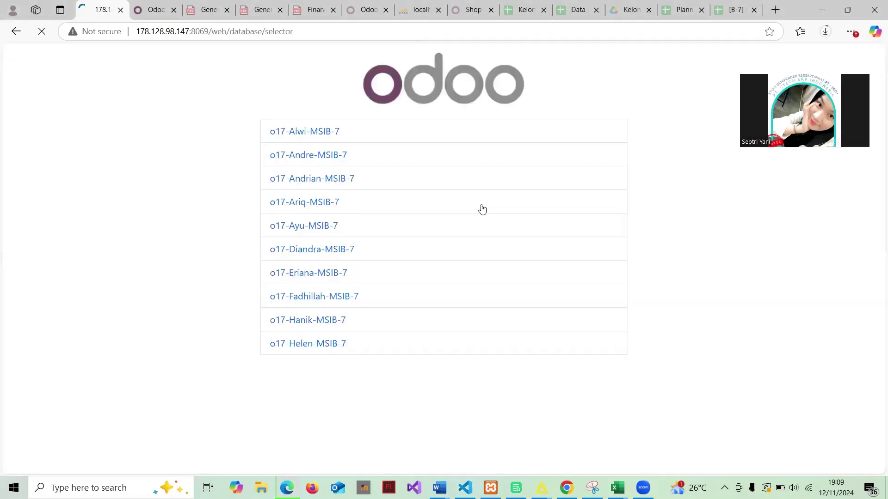
{"action": "scroll", "coordinate": [409, 317], "scroll_direction": "down", "scroll_amount": 12}
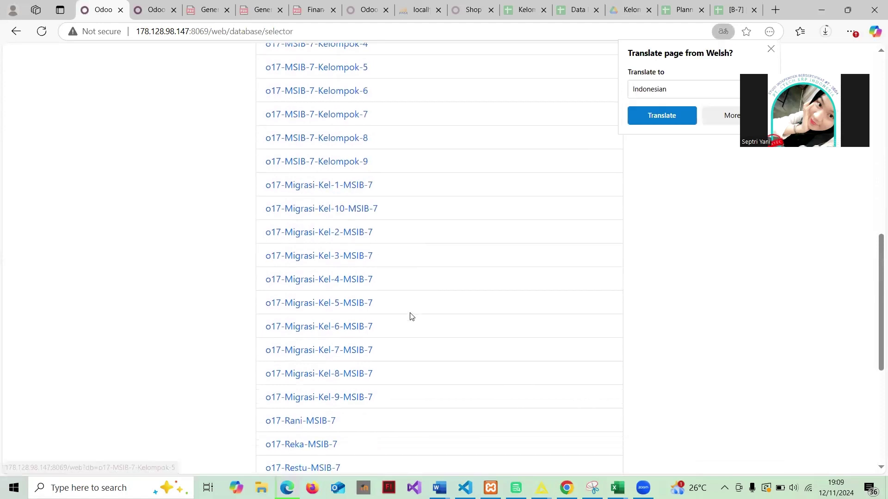
{"action": "left_click", "coordinate": [17, 32]}
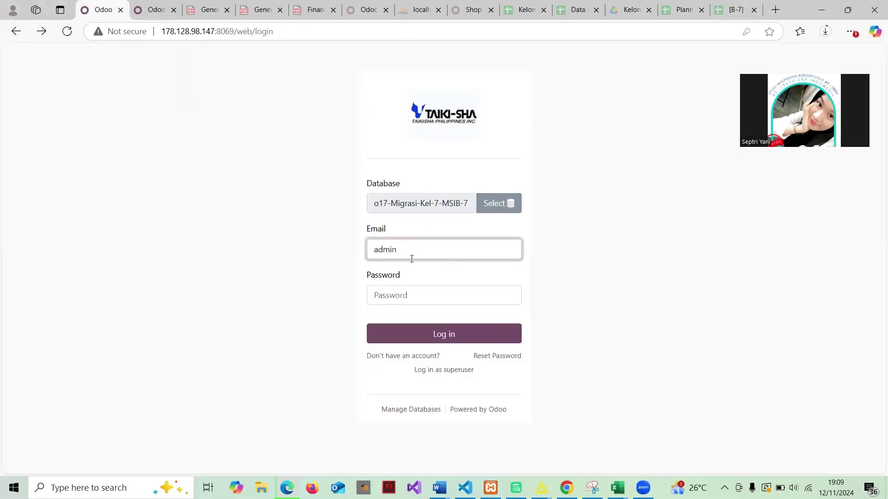
{"action": "left_click", "coordinate": [414, 290]}
{"action": "type", "text": "a"}
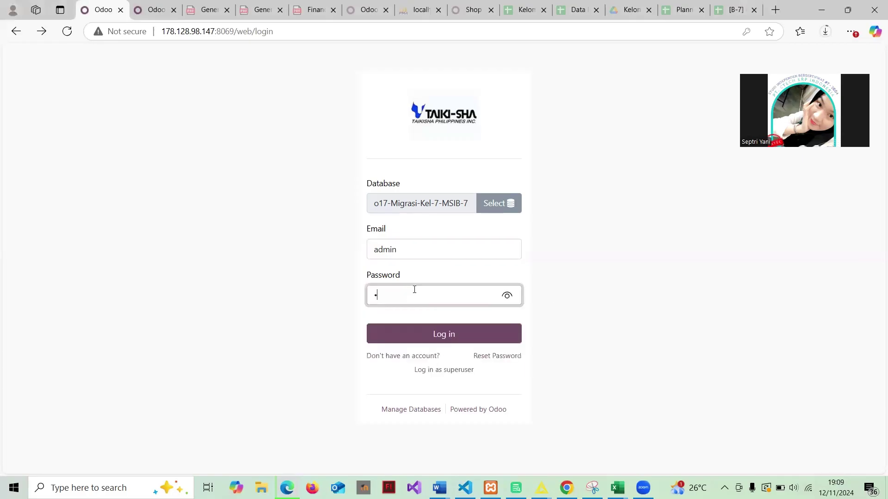
{"action": "left_click", "coordinate": [446, 333]}
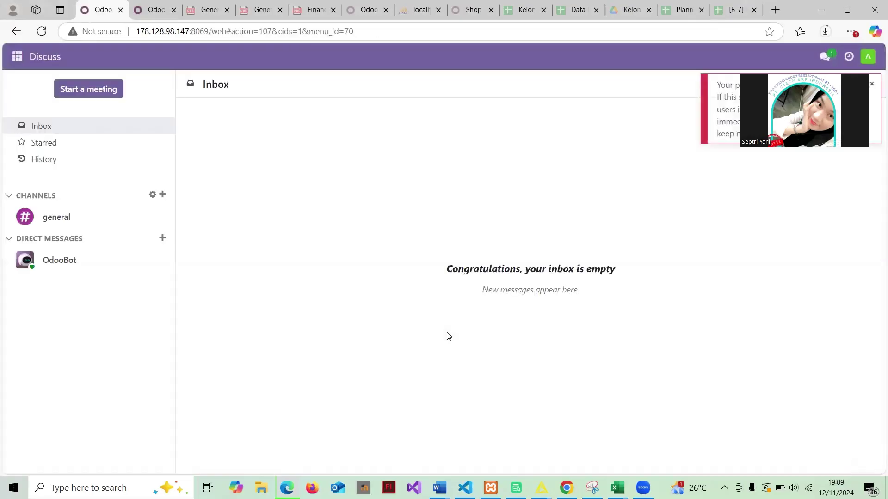
{"action": "left_click", "coordinate": [17, 57]}
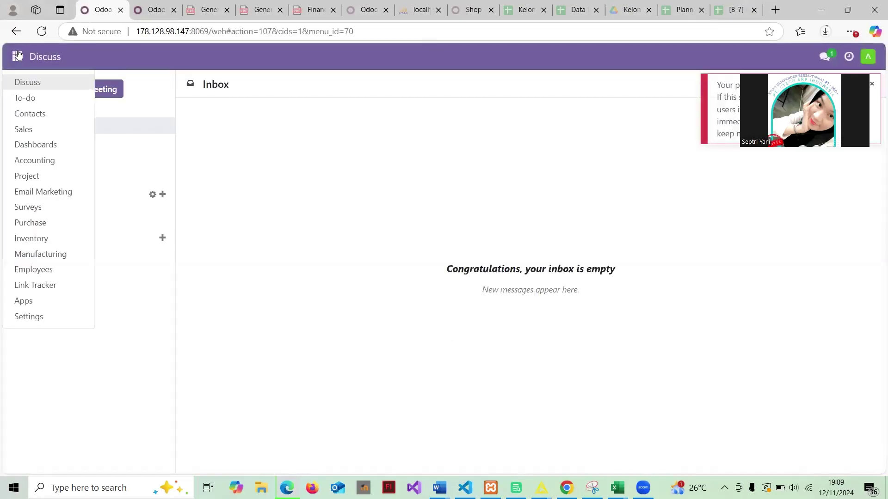
{"action": "left_click", "coordinate": [48, 165]}
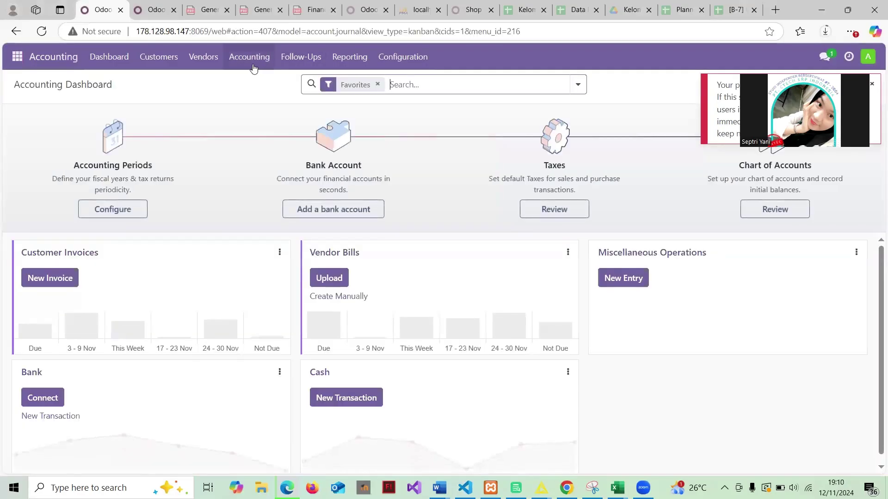
From the Chart of Accounts, load 01 account.account (1).xlsx into the importer to preview its mapping
{"action": "left_click", "coordinate": [395, 57]}
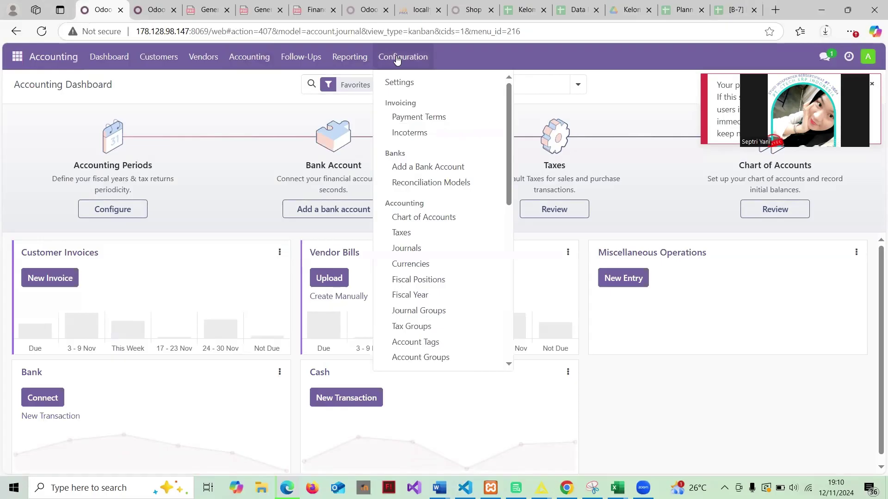
{"action": "left_click", "coordinate": [429, 218]}
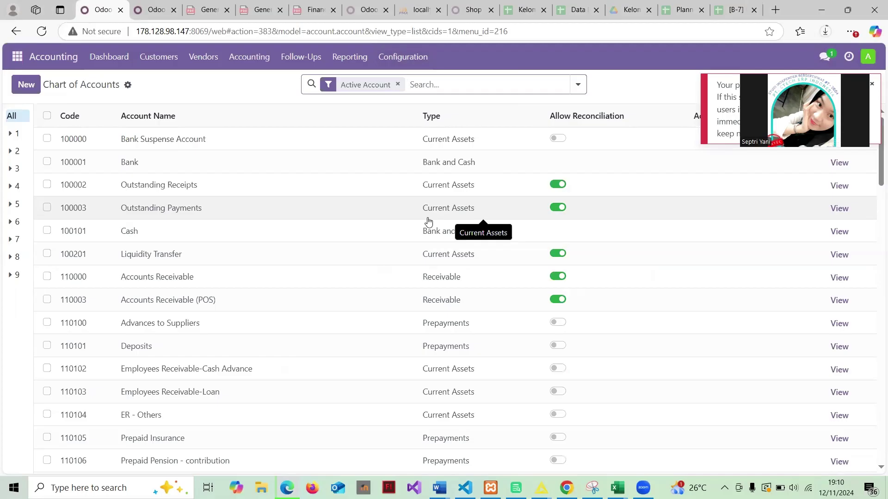
{"action": "left_click", "coordinate": [126, 88]}
{"action": "left_click", "coordinate": [164, 103]}
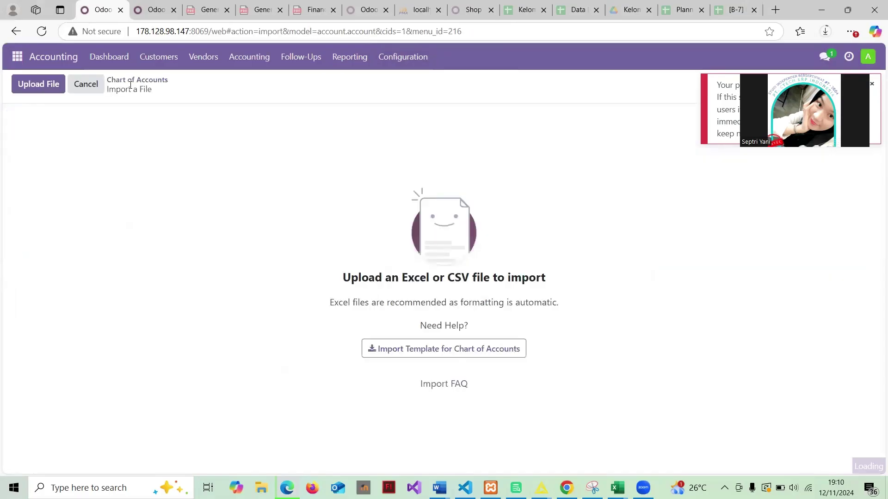
{"action": "left_click", "coordinate": [51, 86]}
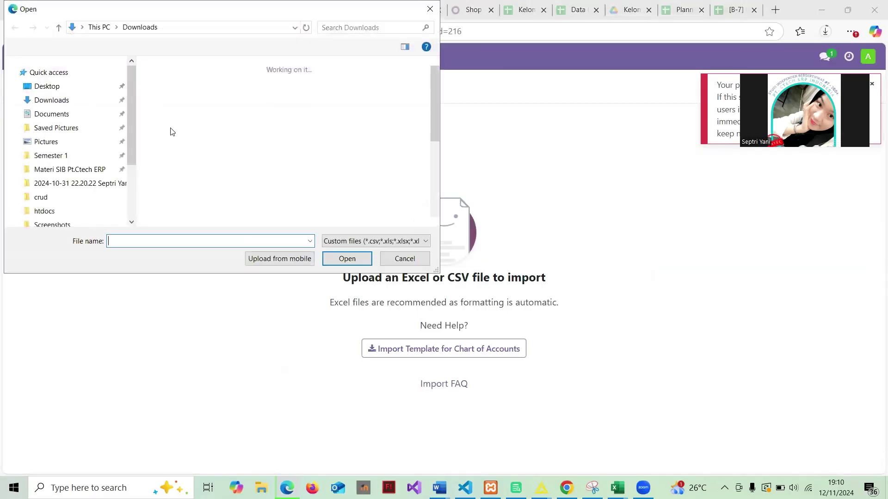
{"action": "scroll", "coordinate": [222, 122], "scroll_direction": "down", "scroll_amount": 5}
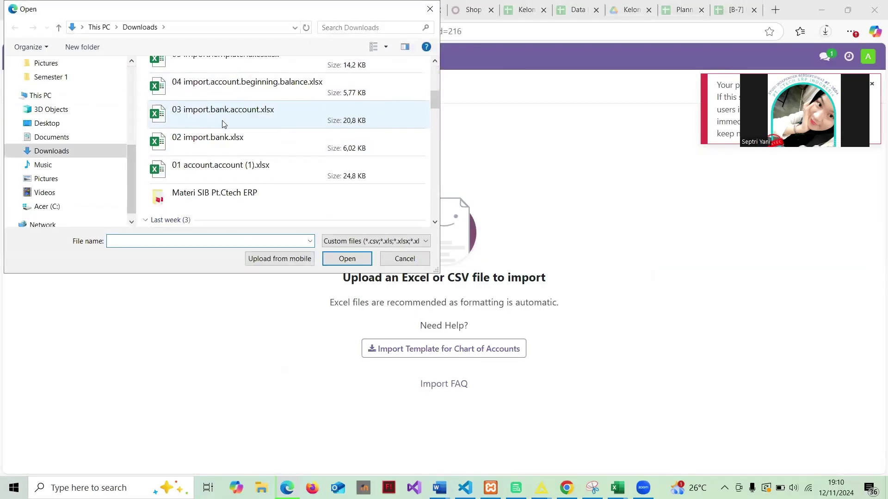
{"action": "left_click", "coordinate": [246, 162]}
{"action": "left_click", "coordinate": [357, 261]}
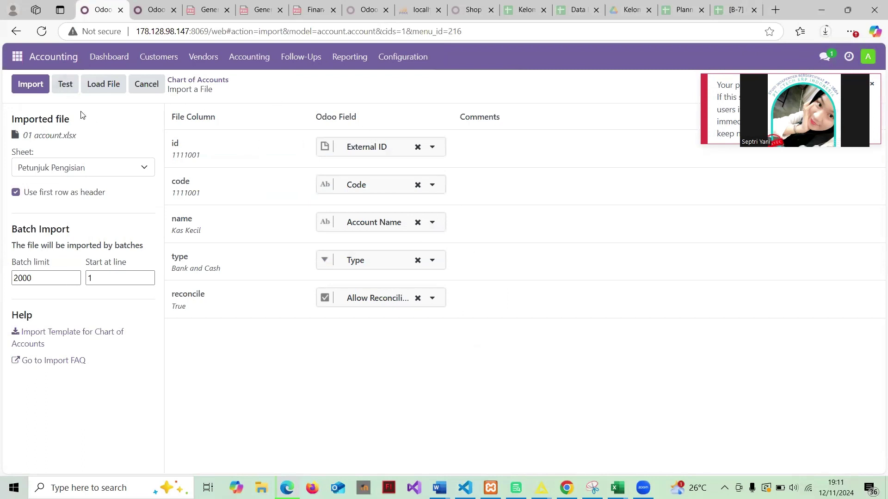
Return to the Chart of Accounts list without importing
{"action": "left_click", "coordinate": [207, 86]}
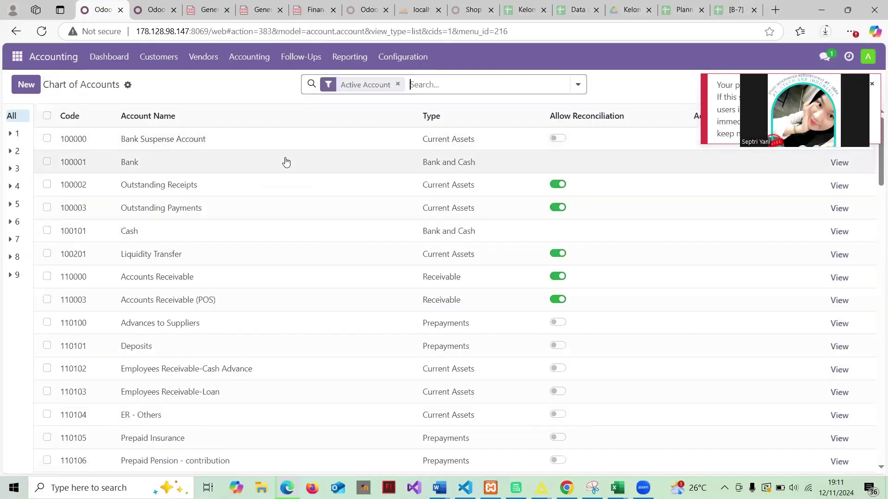
{"action": "scroll", "coordinate": [285, 161], "scroll_direction": "down", "scroll_amount": 1}
{"action": "scroll", "coordinate": [284, 161], "scroll_direction": "up", "scroll_amount": 1}
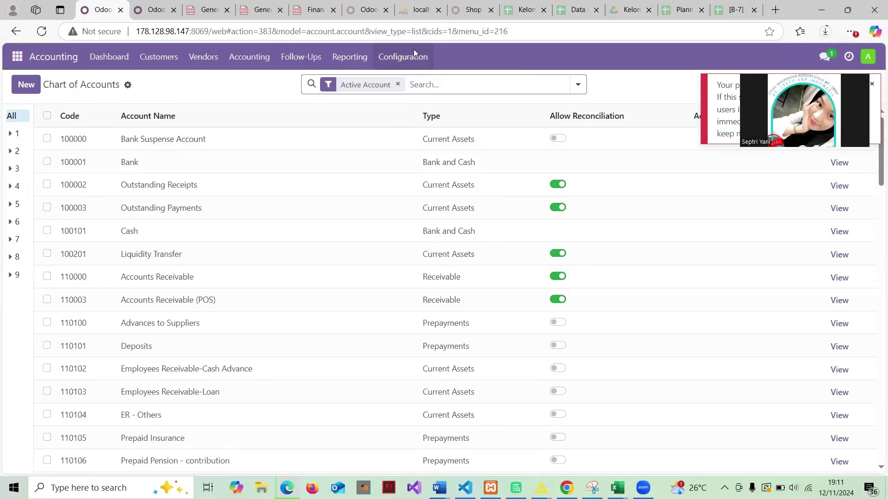
Open the Banks list from the Contacts app's Configuration menu
{"action": "left_click", "coordinate": [17, 57]}
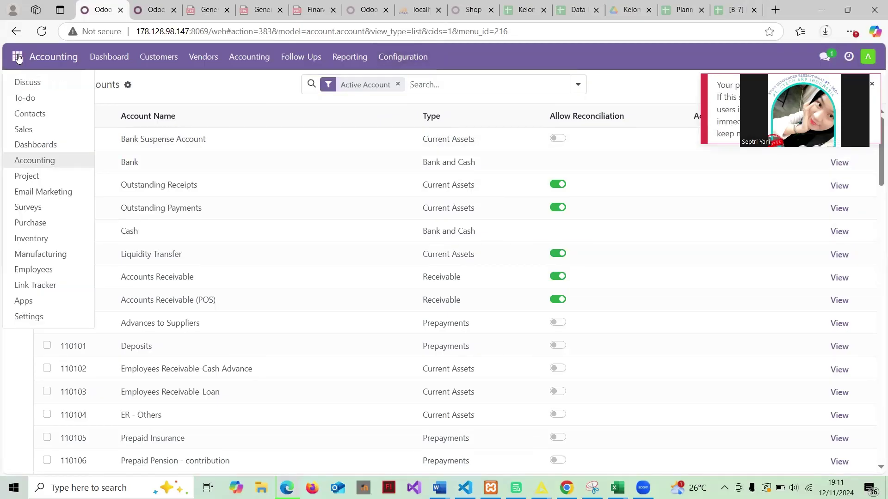
{"action": "left_click", "coordinate": [46, 116]}
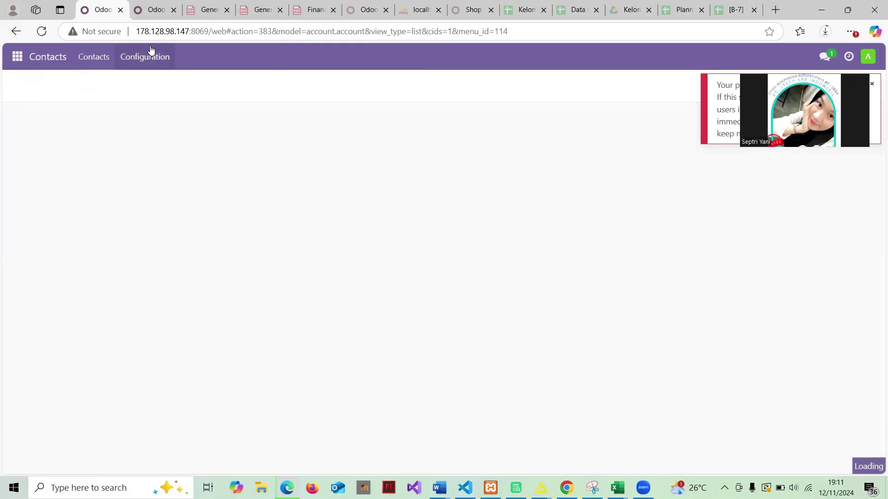
{"action": "left_click", "coordinate": [151, 49]}
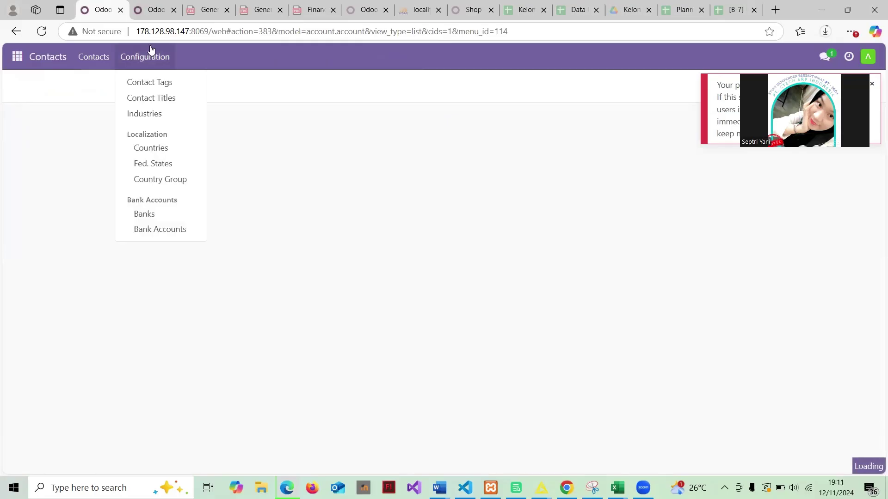
{"action": "left_click", "coordinate": [96, 58]}
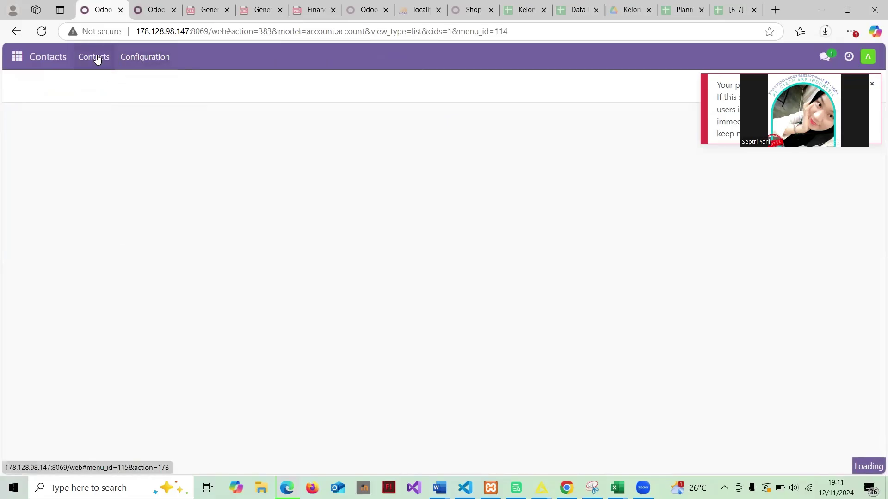
{"action": "left_click", "coordinate": [140, 57]}
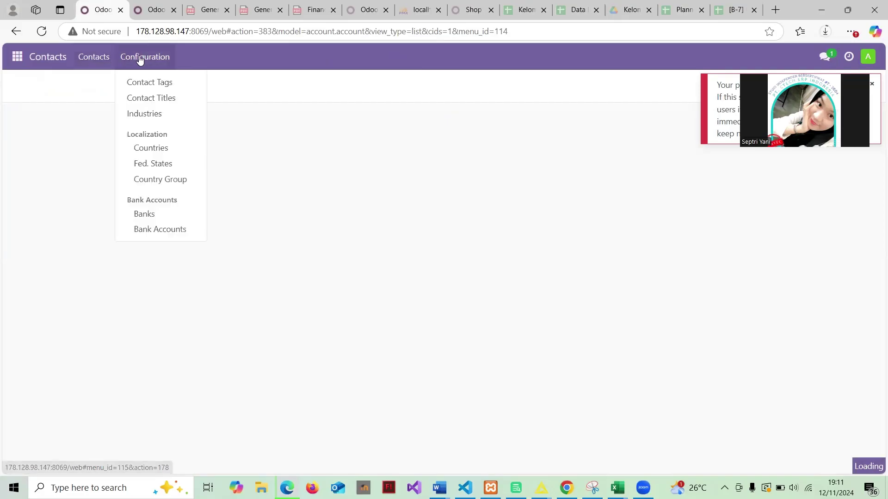
{"action": "left_click", "coordinate": [159, 219]}
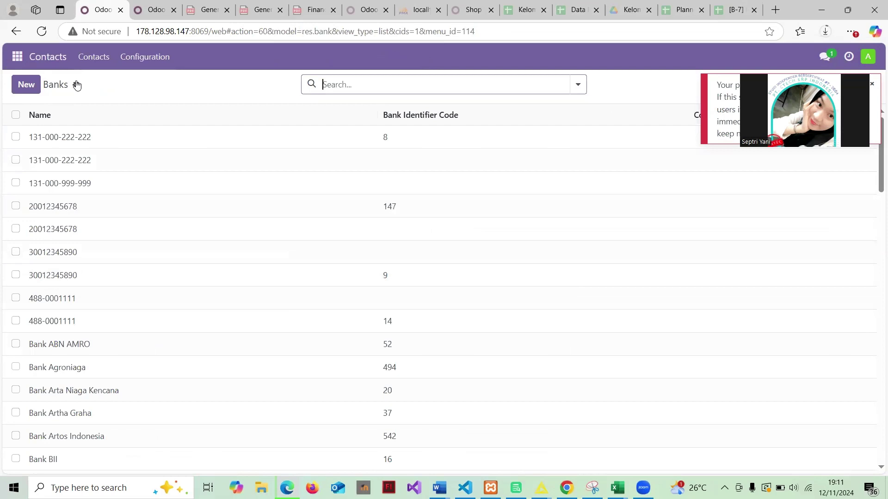
Load 02 import.bank.xlsx into the bank importer and test it as valid
{"action": "left_click", "coordinate": [77, 84]}
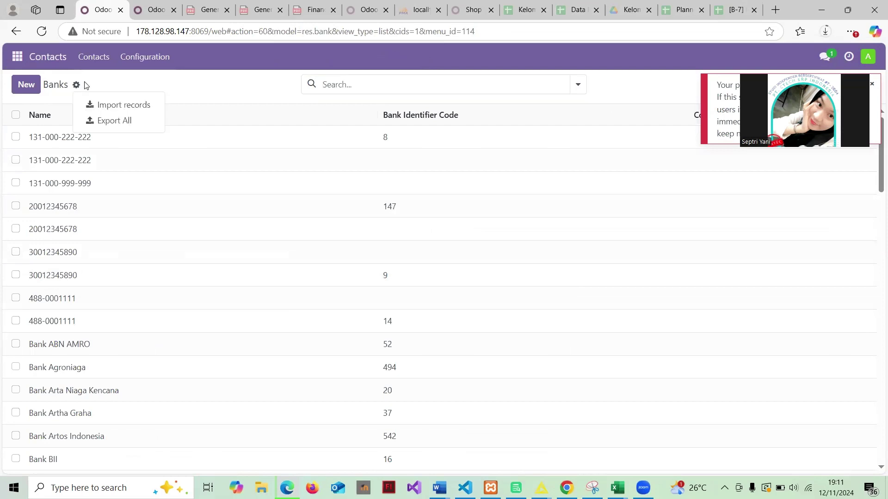
{"action": "left_click", "coordinate": [147, 105]}
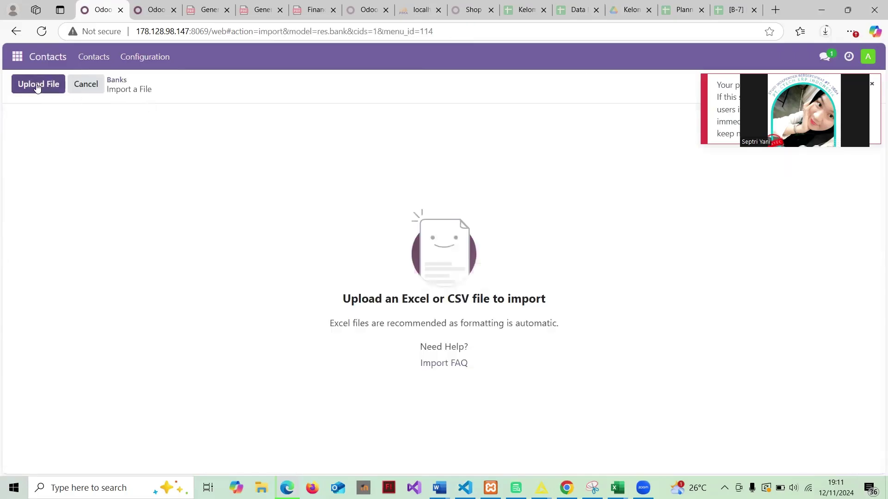
{"action": "left_click", "coordinate": [38, 85]}
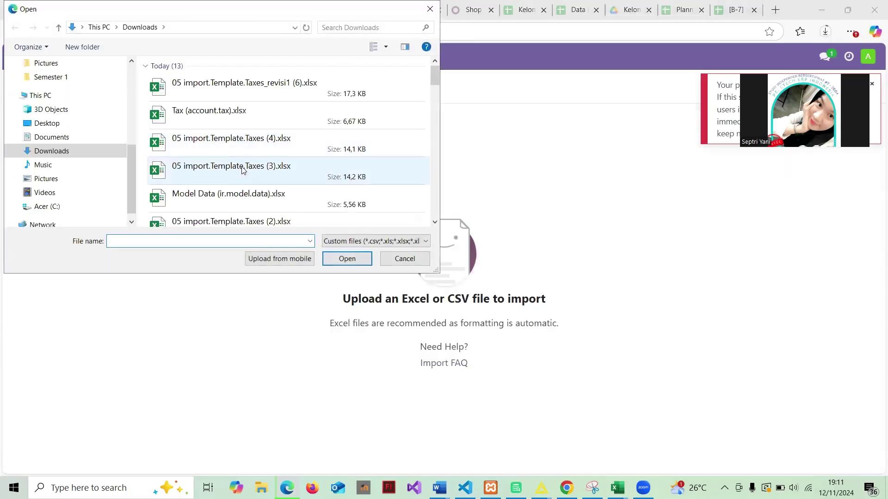
{"action": "scroll", "coordinate": [245, 170], "scroll_direction": "down", "scroll_amount": 2}
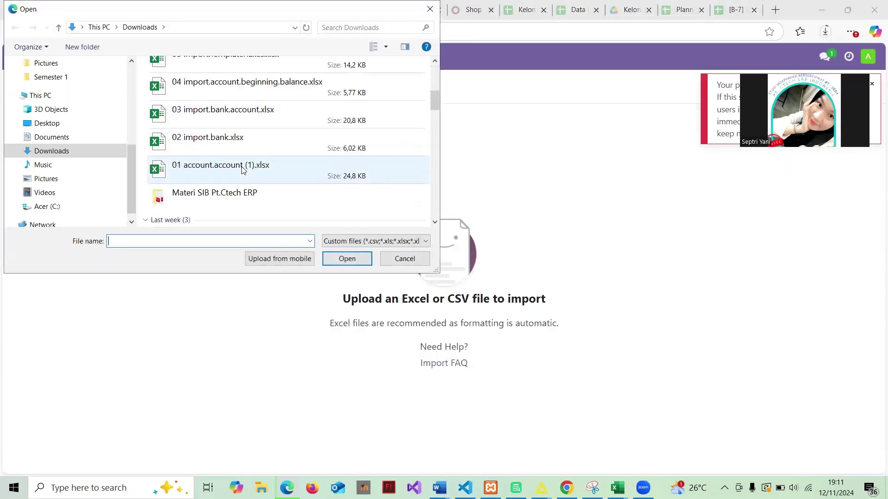
{"action": "left_click", "coordinate": [271, 146]}
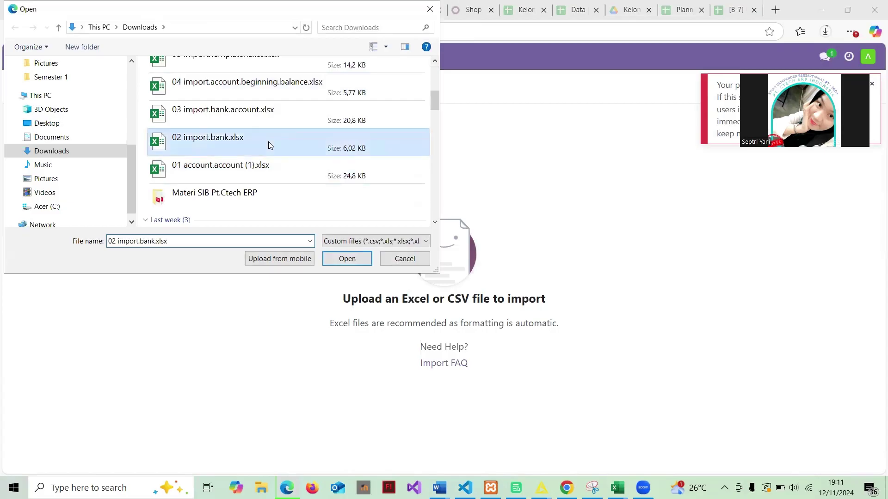
{"action": "left_click", "coordinate": [337, 259]}
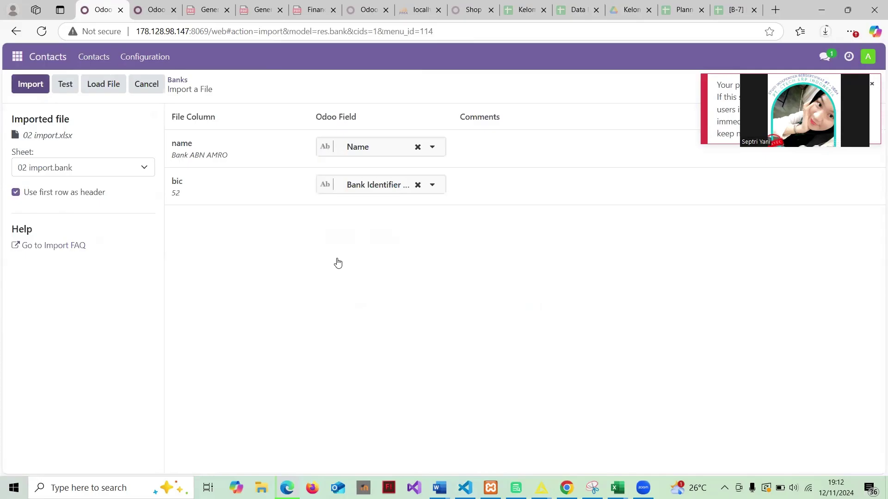
{"action": "left_click", "coordinate": [73, 83]}
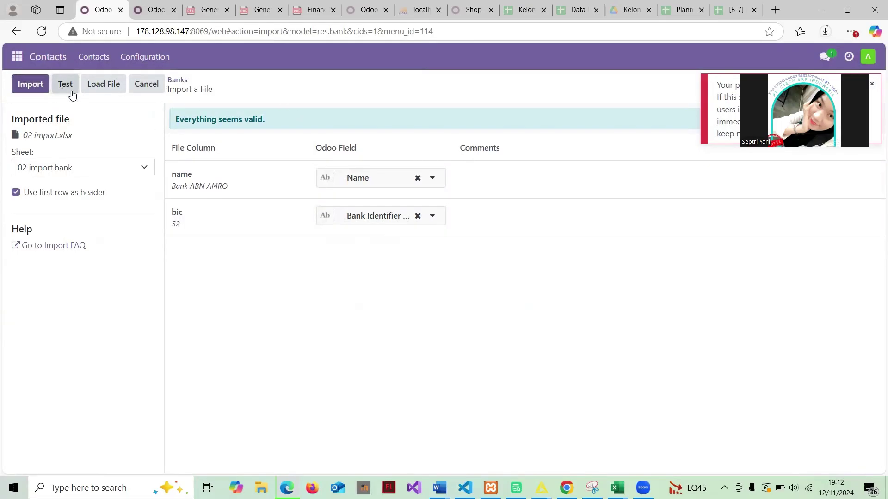
Return to the Banks list without importing
{"action": "left_click", "coordinate": [178, 81]}
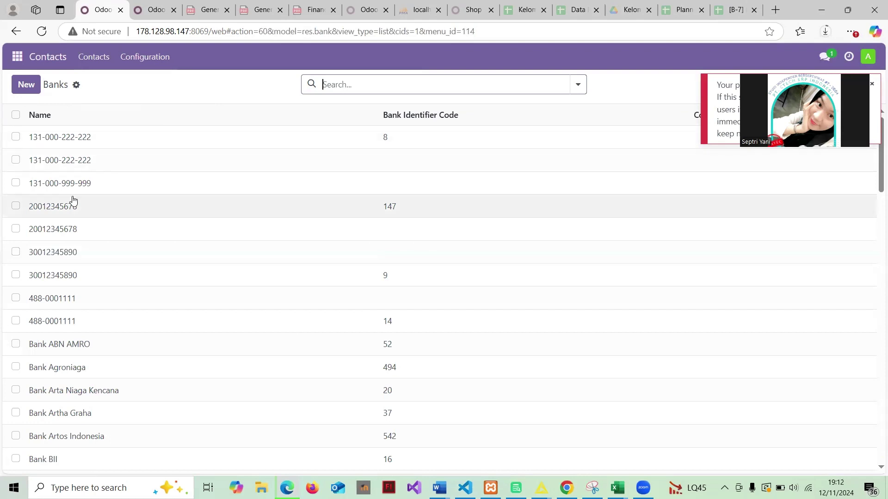
{"action": "scroll", "coordinate": [213, 260], "scroll_direction": "down", "scroll_amount": 5}
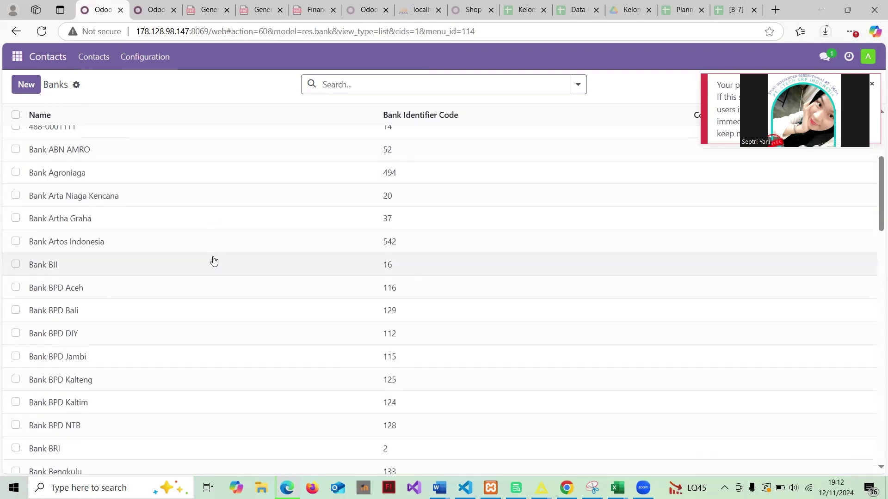
{"action": "scroll", "coordinate": [213, 261], "scroll_direction": "up", "scroll_amount": 5}
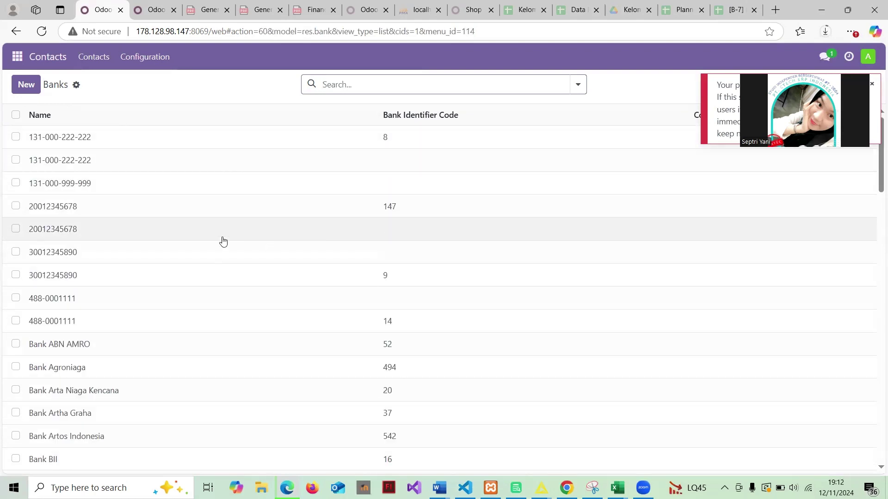
{"action": "left_click", "coordinate": [148, 60]}
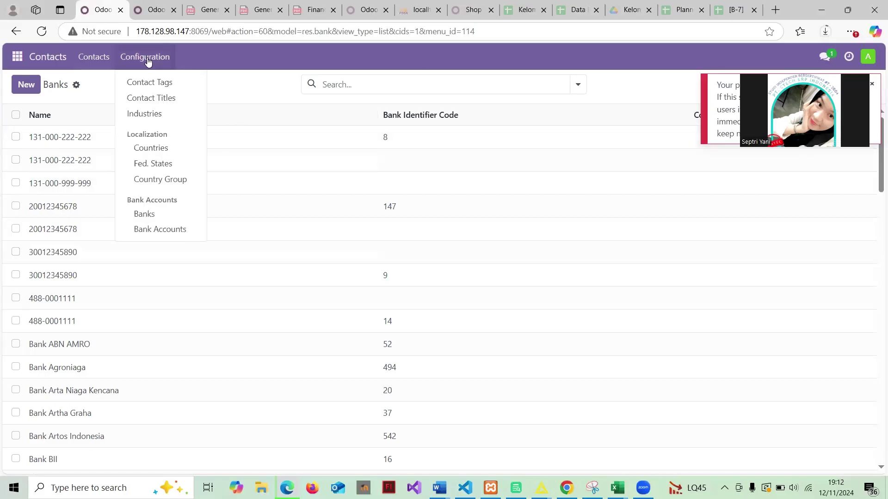
Load 03 import.bank.account.xlsx into the Bank Accounts importer, review its mapping, and return to the list
{"action": "left_click", "coordinate": [167, 236]}
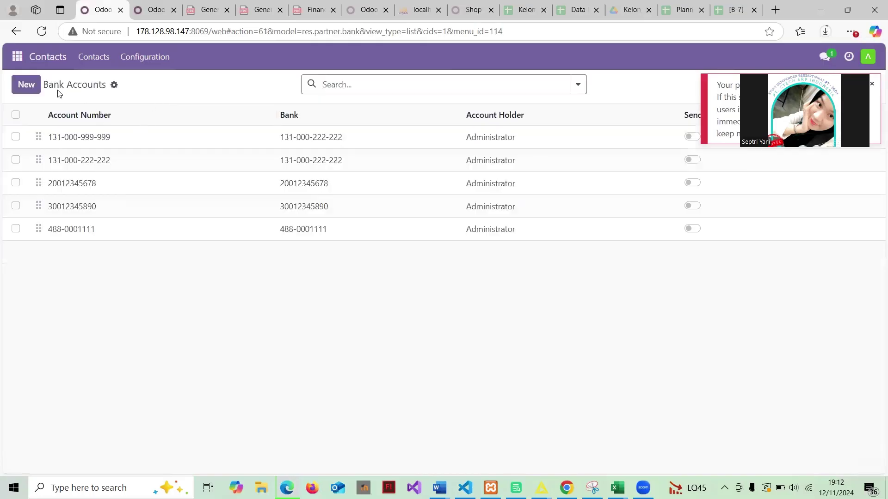
{"action": "left_click", "coordinate": [113, 85]}
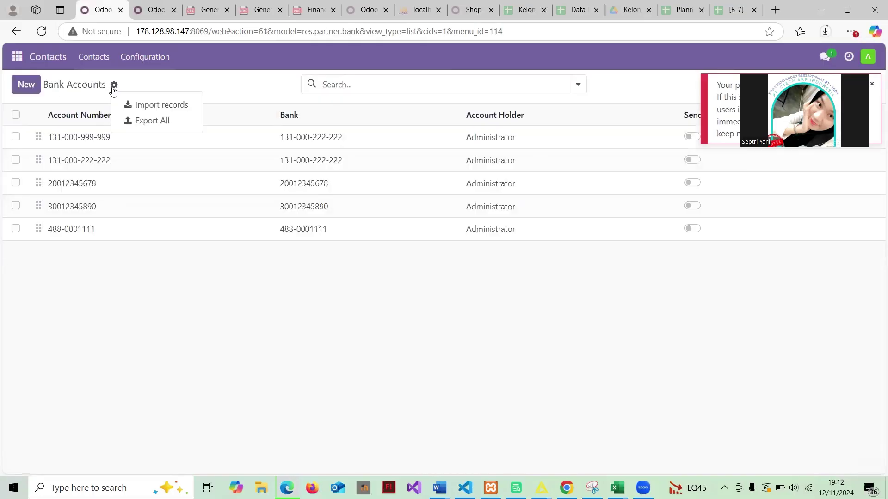
{"action": "left_click", "coordinate": [137, 105]}
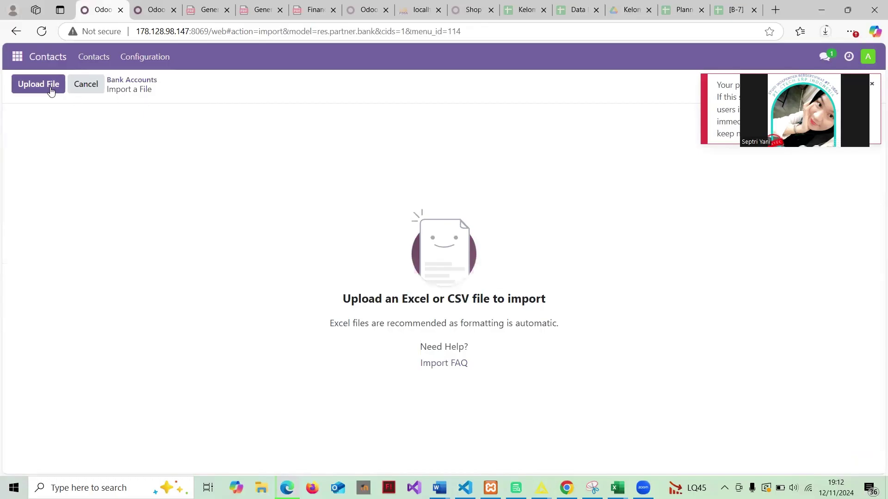
{"action": "left_click", "coordinate": [48, 84]}
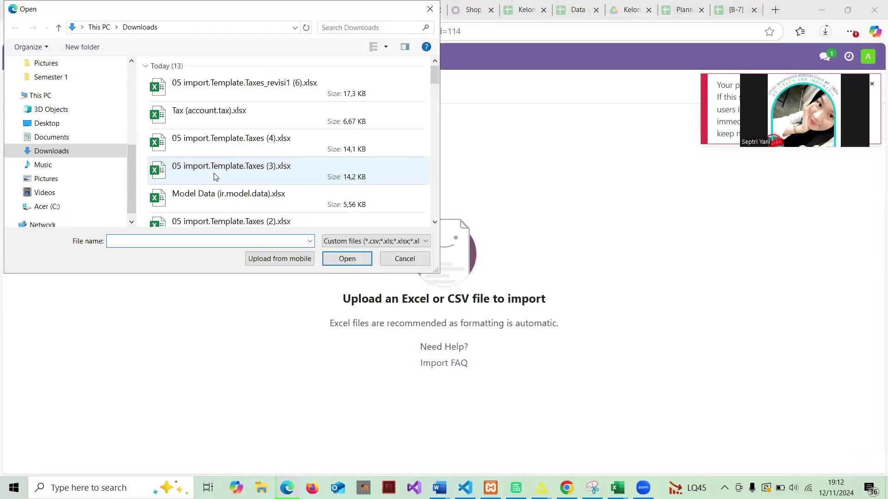
{"action": "scroll", "coordinate": [217, 150], "scroll_direction": "down", "scroll_amount": 5}
{"action": "scroll", "coordinate": [218, 151], "scroll_direction": "up", "scroll_amount": 3}
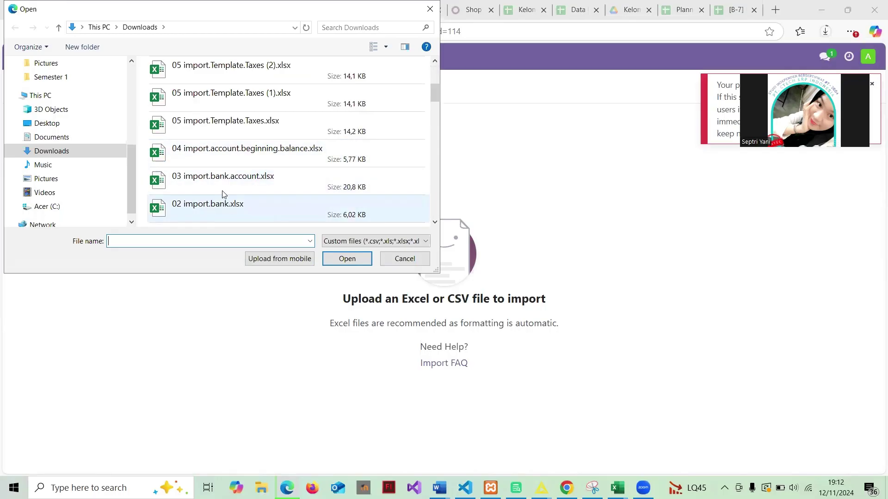
{"action": "left_click", "coordinate": [300, 176]}
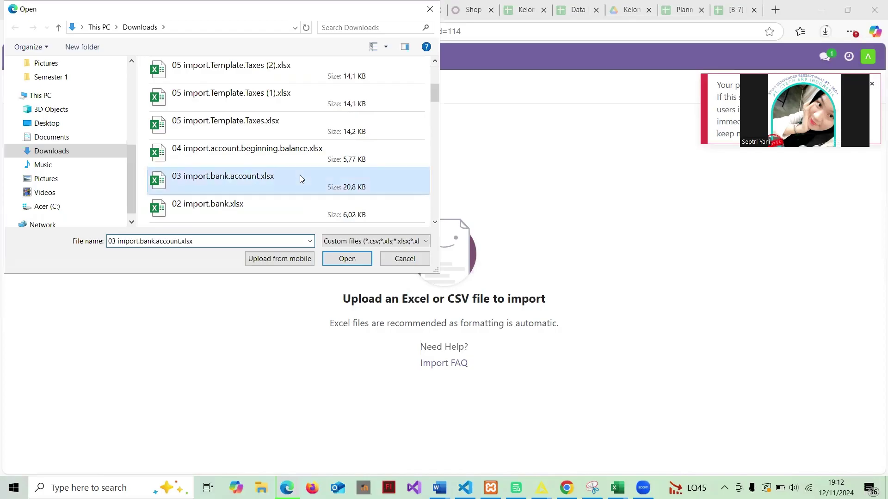
{"action": "left_click", "coordinate": [352, 260]}
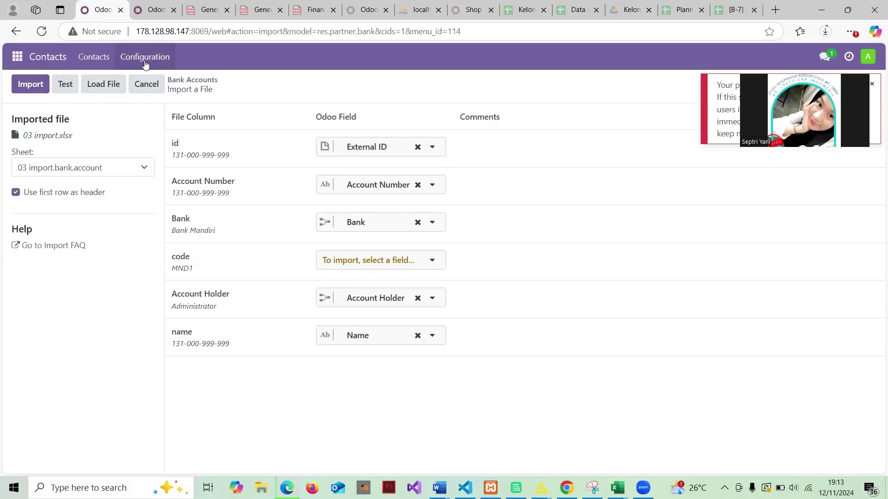
{"action": "left_click", "coordinate": [195, 82]}
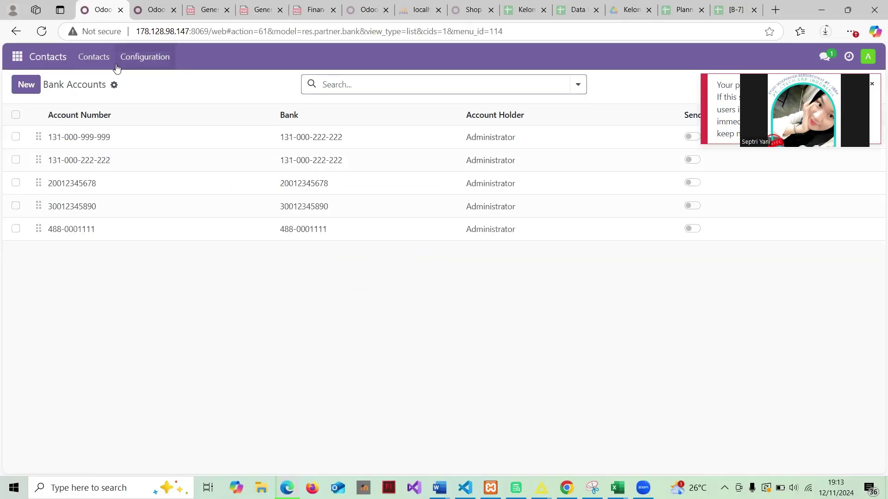
{"action": "left_click", "coordinate": [18, 56]}
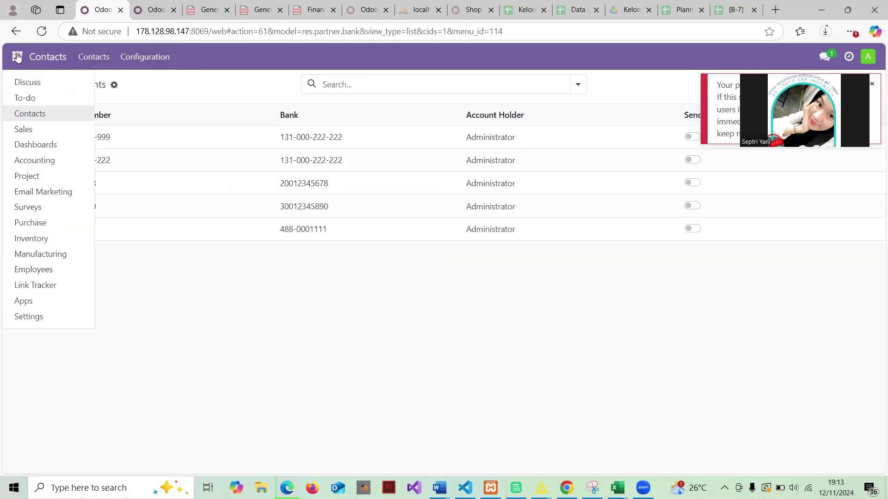
Switch to Accounting and open Journal Entries from the Accounting menu
{"action": "left_click", "coordinate": [54, 160]}
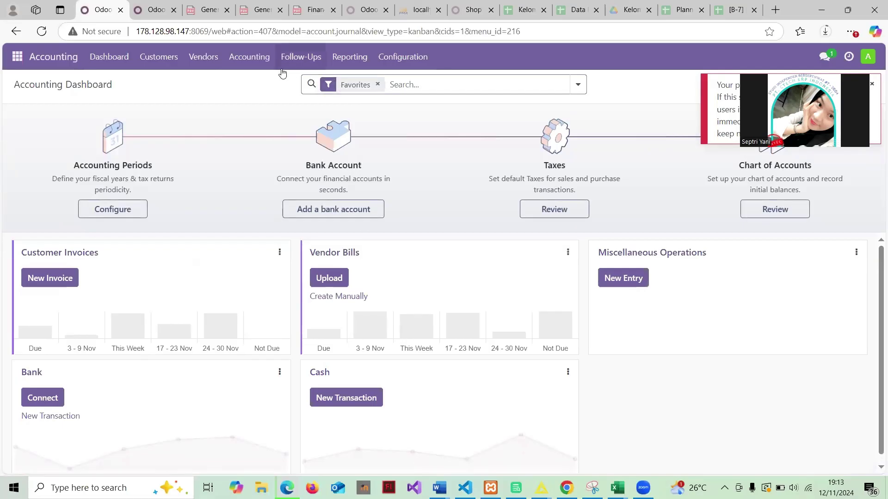
{"action": "left_click", "coordinate": [246, 57]}
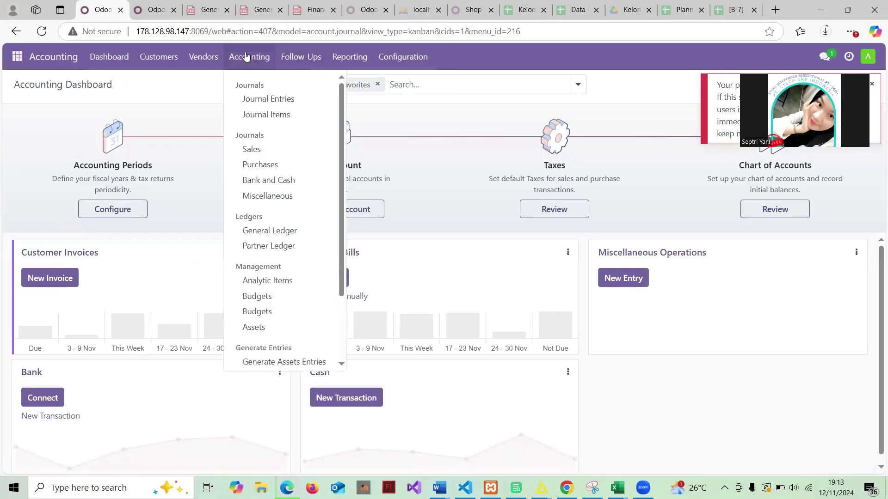
{"action": "left_click", "coordinate": [289, 99]}
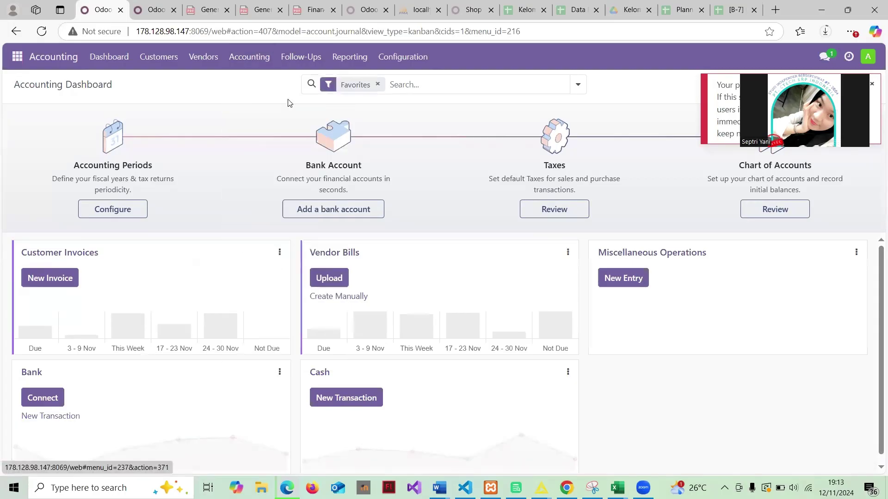
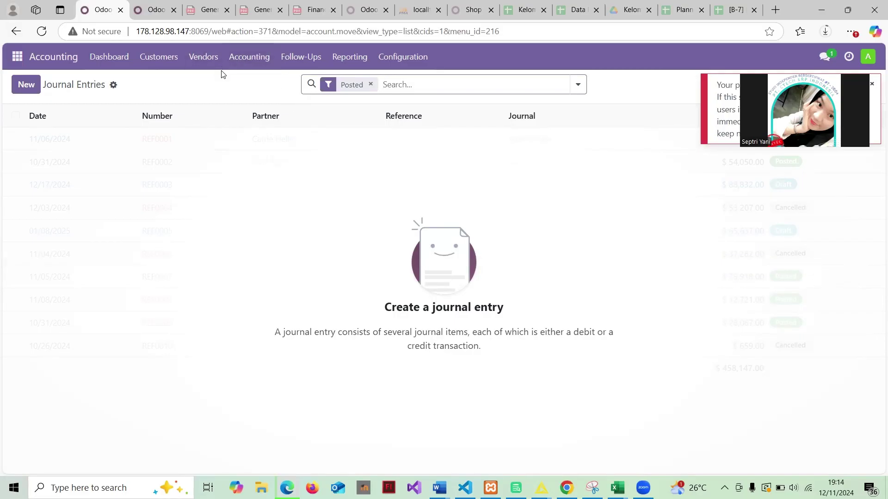
Upload 04 import.account.beginning.balance.xlsx to the Journal Entries importer, test it as valid, and import it
{"action": "left_click", "coordinate": [114, 86]}
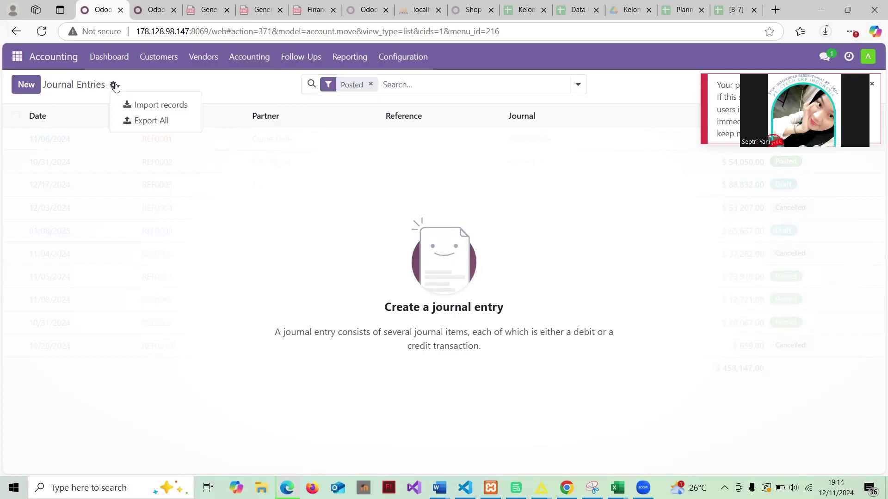
{"action": "left_click", "coordinate": [145, 107]}
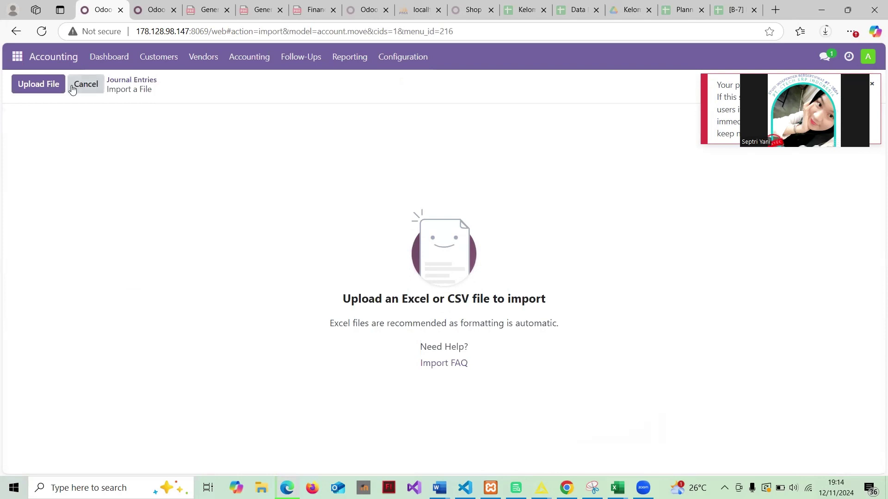
{"action": "left_click", "coordinate": [47, 84]}
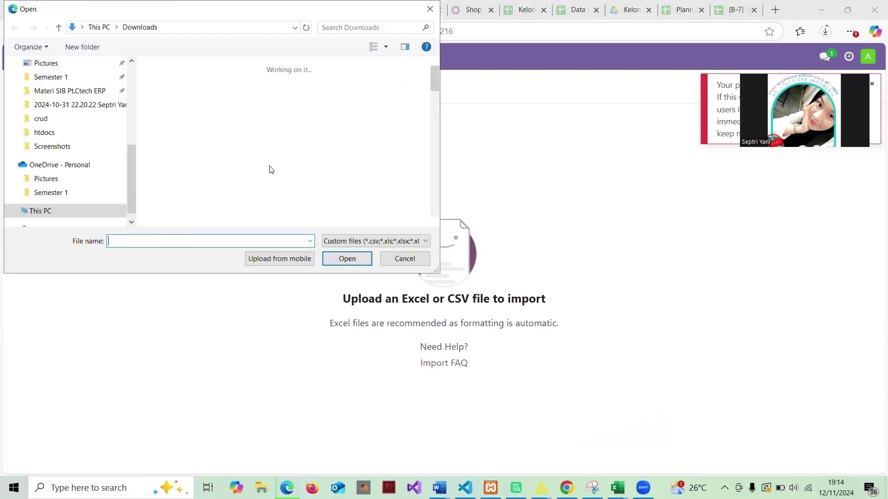
{"action": "scroll", "coordinate": [271, 169], "scroll_direction": "down", "scroll_amount": 3}
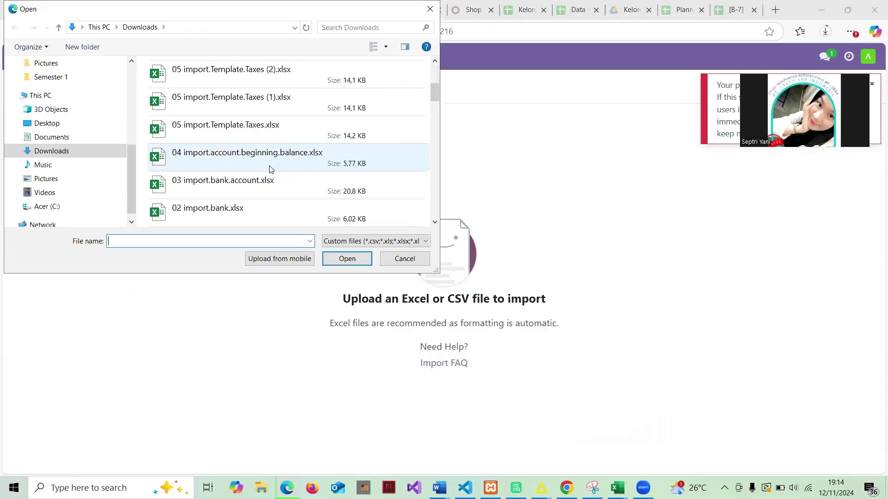
{"action": "left_click", "coordinate": [208, 162]}
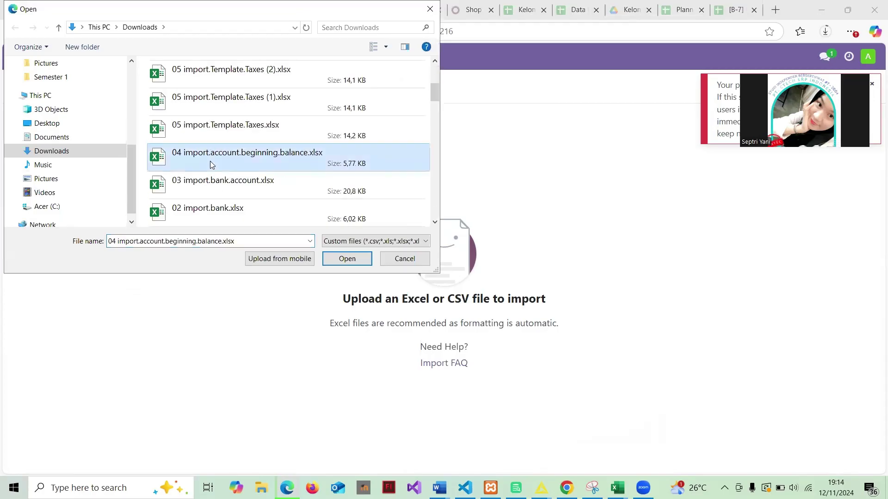
{"action": "left_click", "coordinate": [362, 253]}
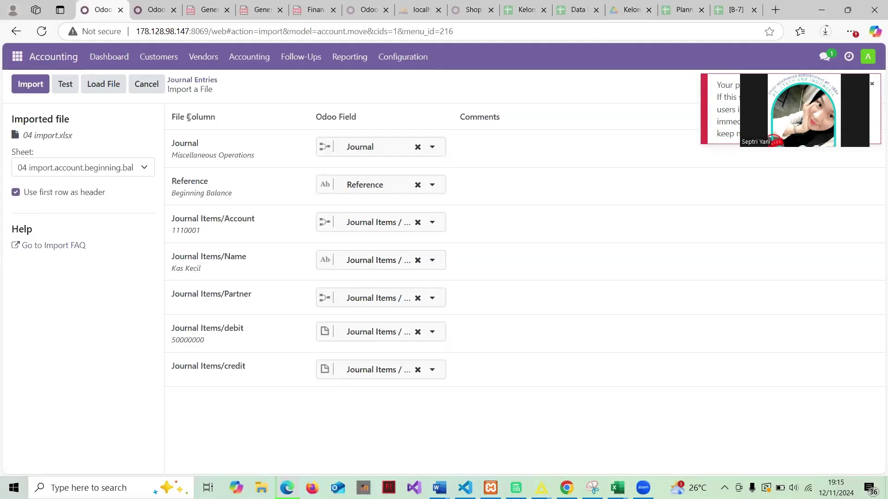
{"action": "left_click", "coordinate": [65, 85]}
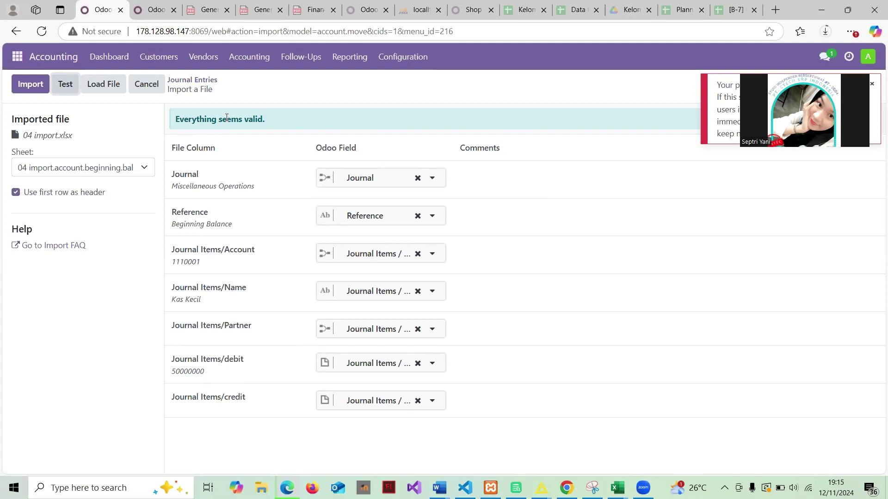
{"action": "left_click", "coordinate": [199, 82]}
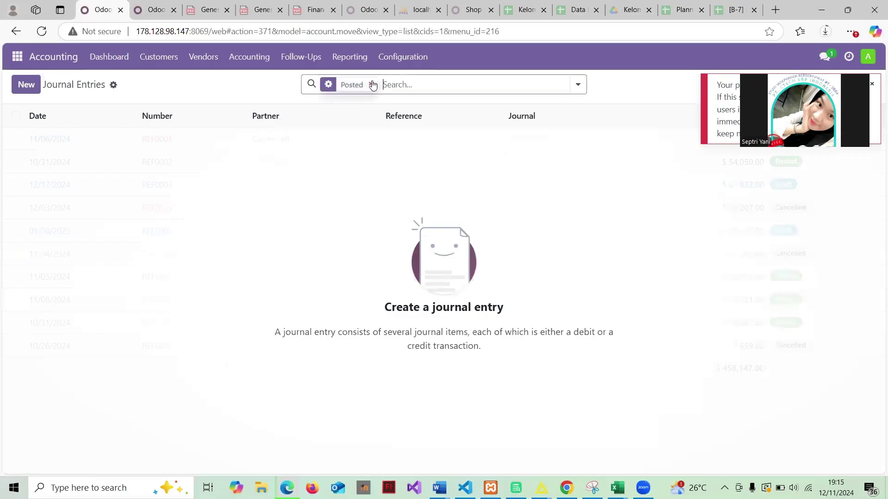
Clear the Posted filter to reveal draft entry MISC/2024/11/0001 (6,408,000,000.00), then go to Journal Items
{"action": "left_click", "coordinate": [373, 85]}
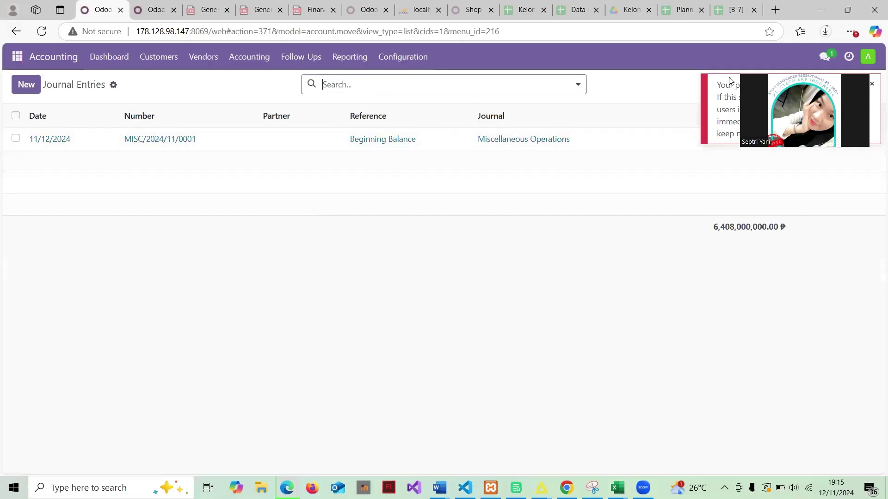
{"action": "left_click", "coordinate": [872, 83]}
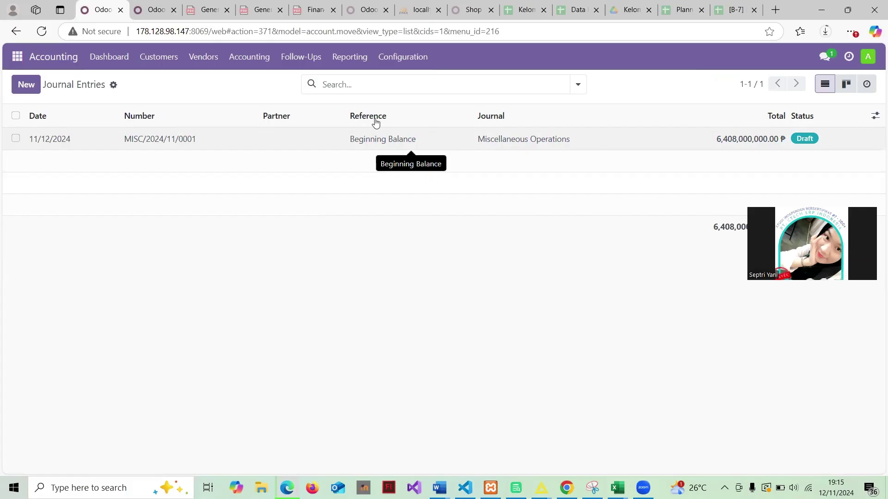
{"action": "left_click", "coordinate": [250, 61]}
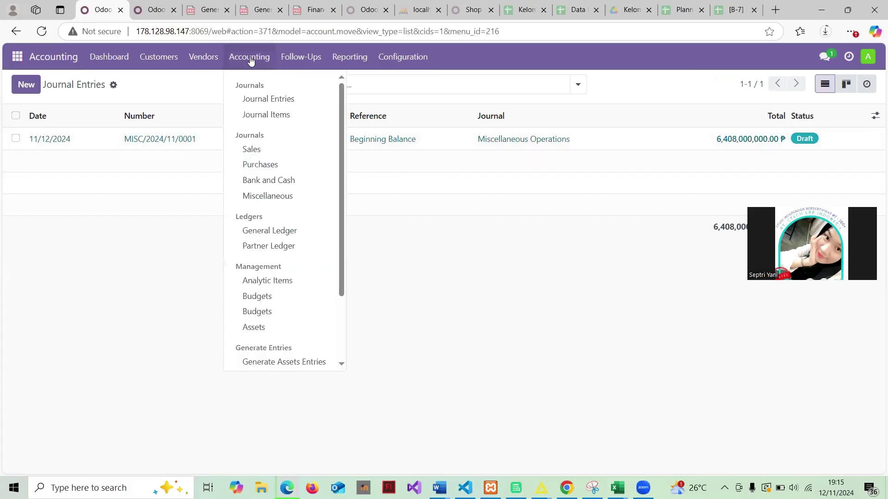
{"action": "left_click", "coordinate": [266, 115]}
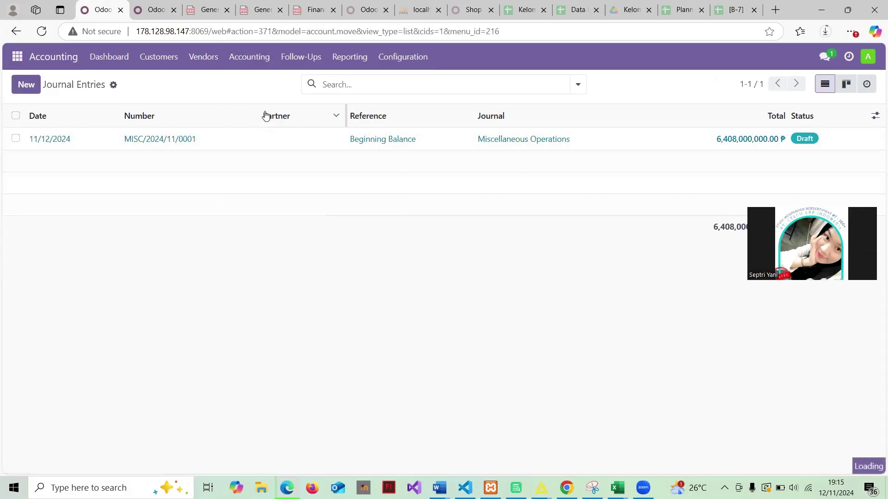
{"action": "left_click", "coordinate": [256, 57]}
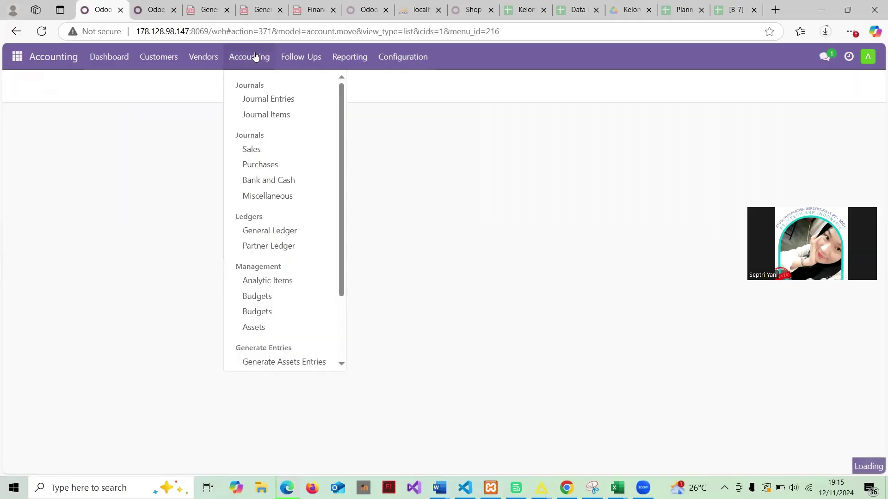
Show all 34 journal items without the Posted filter, with debits and credits each 6,408,000,000.00
{"action": "left_click", "coordinate": [273, 113]}
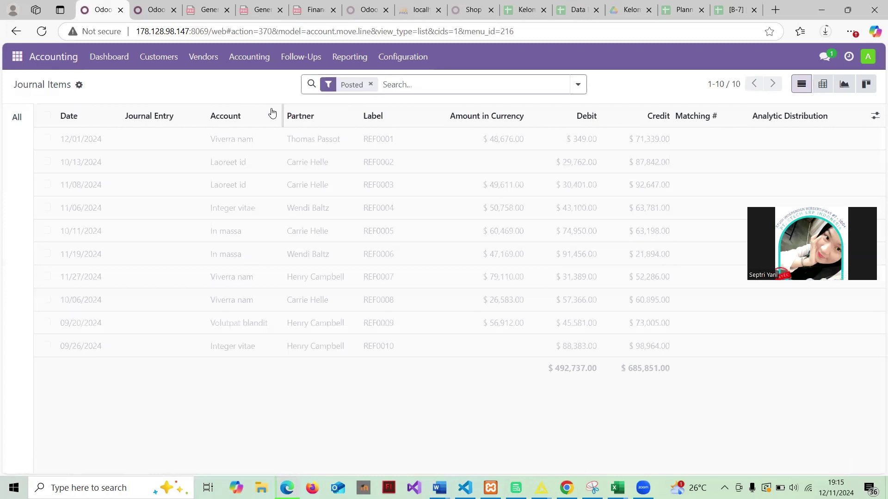
{"action": "left_click", "coordinate": [371, 85]}
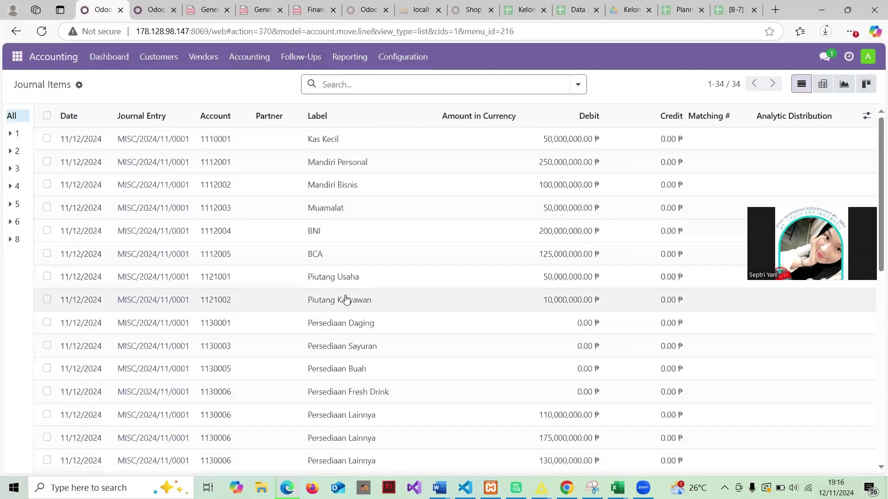
{"action": "scroll", "coordinate": [370, 300], "scroll_direction": "down", "scroll_amount": 10}
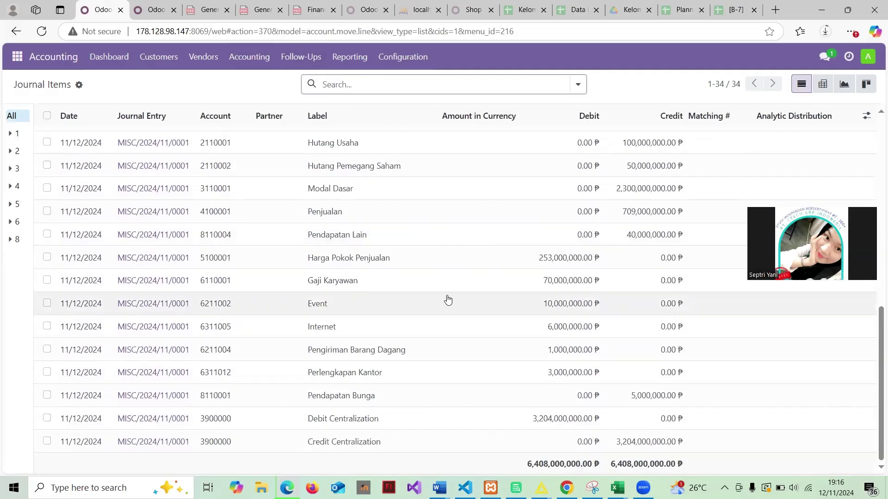
{"action": "scroll", "coordinate": [447, 300], "scroll_direction": "down", "scroll_amount": 10}
{"action": "scroll", "coordinate": [448, 299], "scroll_direction": "up", "scroll_amount": 10}
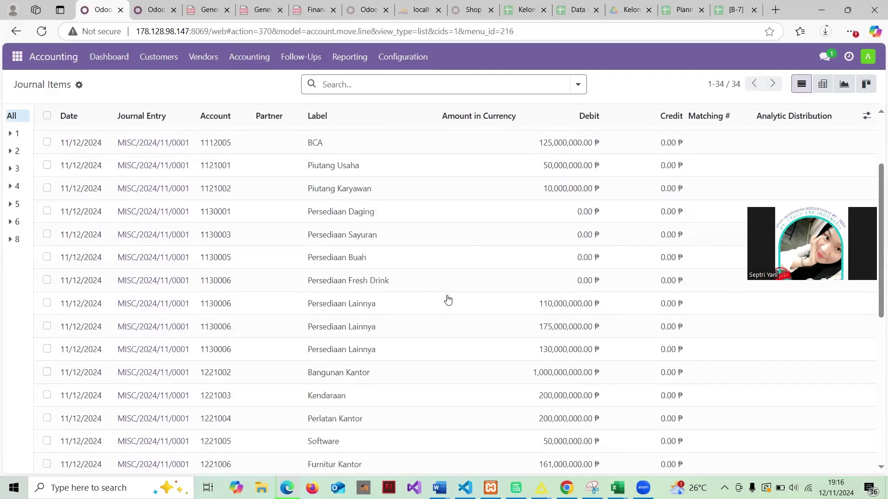
{"action": "scroll", "coordinate": [447, 299], "scroll_direction": "down", "scroll_amount": 10}
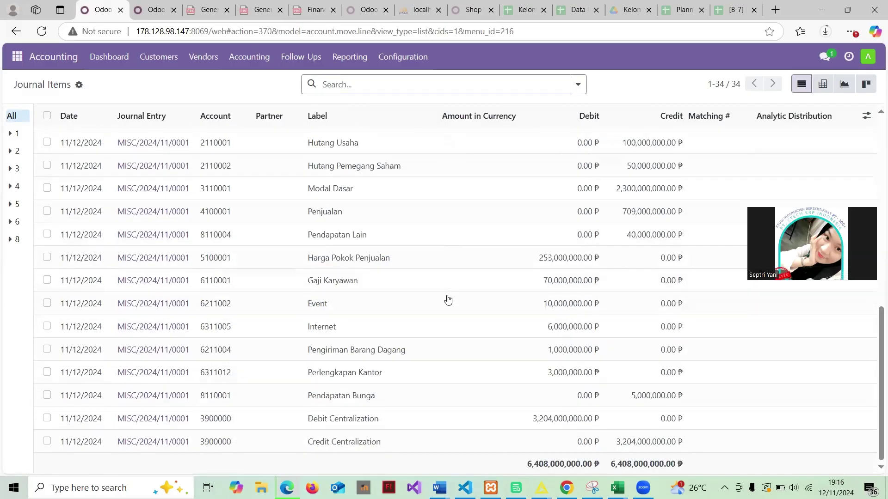
{"action": "left_click", "coordinate": [246, 62]}
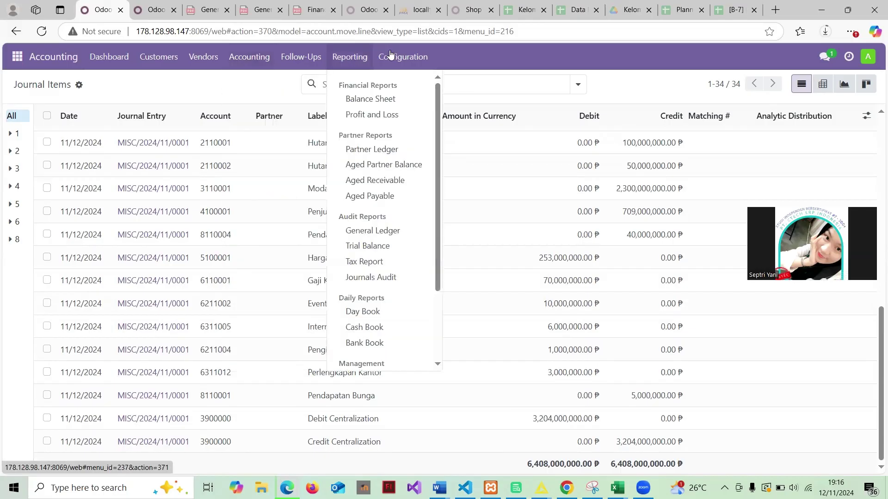
{"action": "mouse_move", "coordinate": [402, 57]}
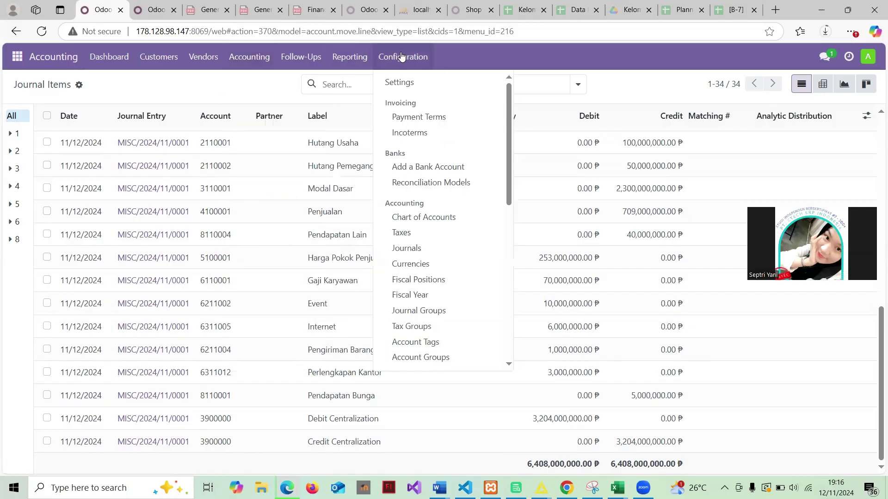
Open the Taxes list from the Configuration menu
{"action": "left_click", "coordinate": [416, 235]}
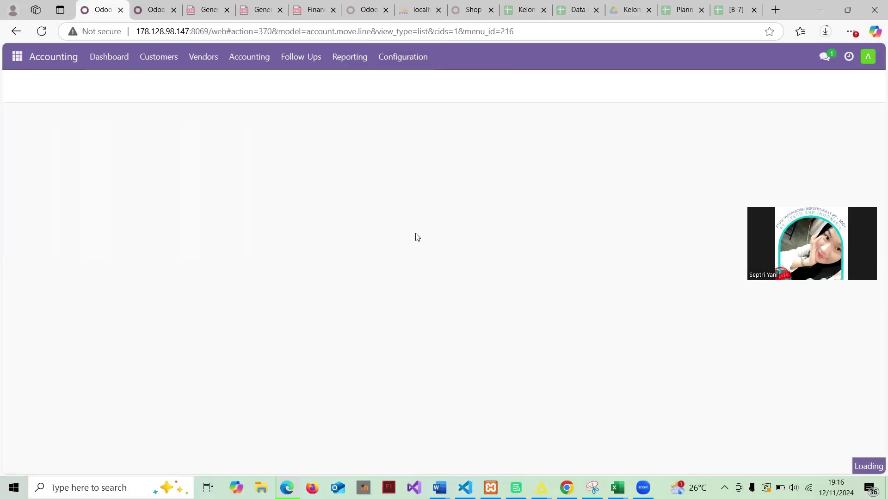
{"action": "left_click", "coordinate": [397, 64]}
{"action": "left_click", "coordinate": [398, 63]}
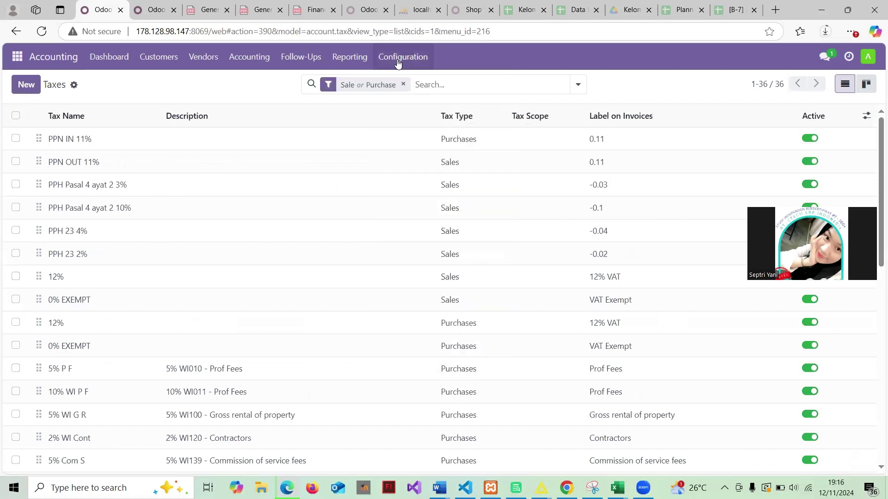
Load 05 import.Template.Taxes_revisi1 (6).xlsx into the Taxes importer, review its mapping, and return to Taxes
{"action": "left_click", "coordinate": [74, 86]}
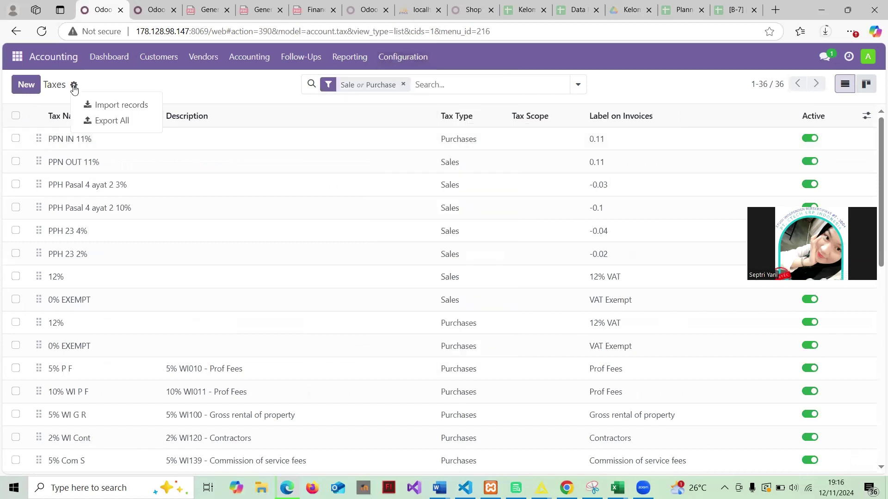
{"action": "left_click", "coordinate": [111, 106]}
{"action": "left_click", "coordinate": [44, 88]}
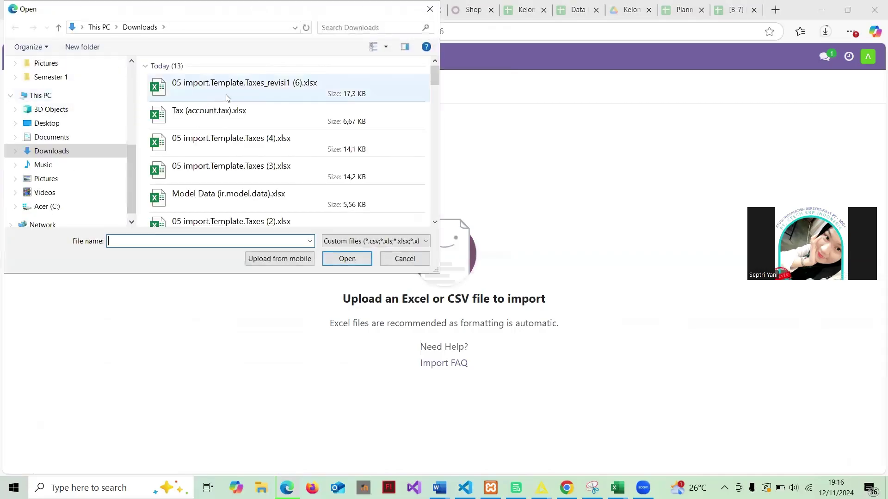
{"action": "left_click", "coordinate": [226, 96]}
{"action": "left_click", "coordinate": [347, 258]}
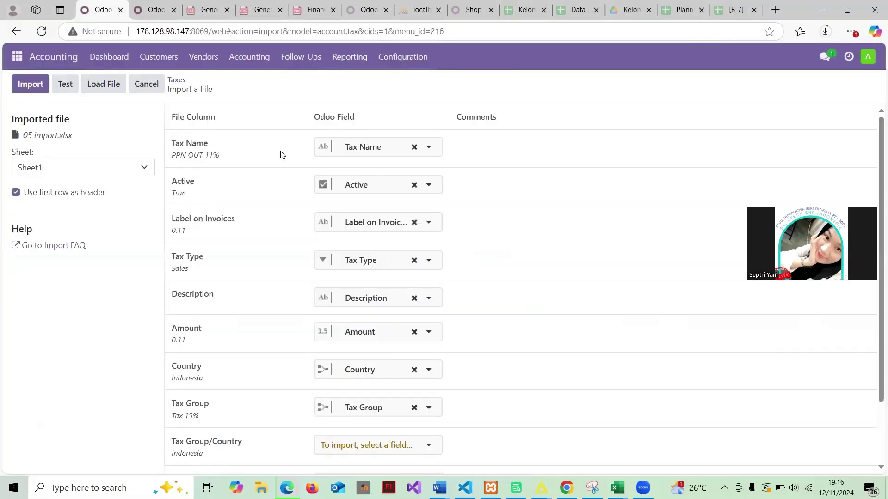
{"action": "scroll", "coordinate": [290, 272], "scroll_direction": "down", "scroll_amount": 2}
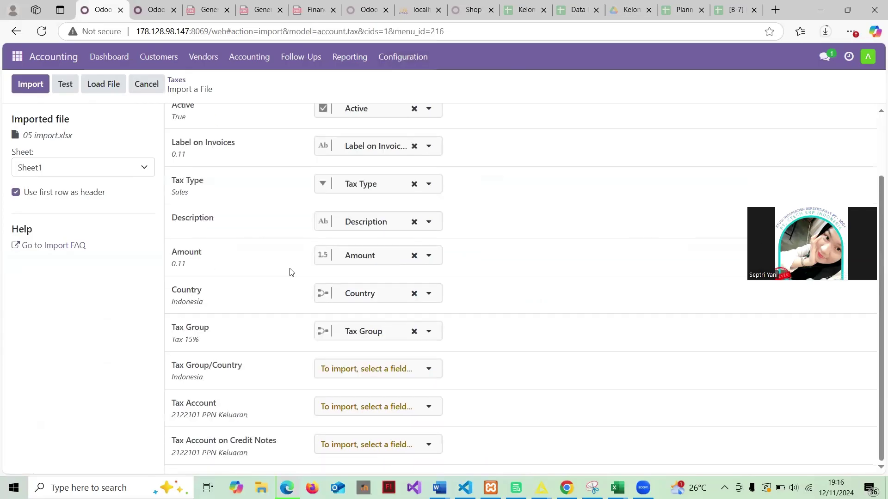
{"action": "scroll", "coordinate": [290, 271], "scroll_direction": "up", "scroll_amount": 2}
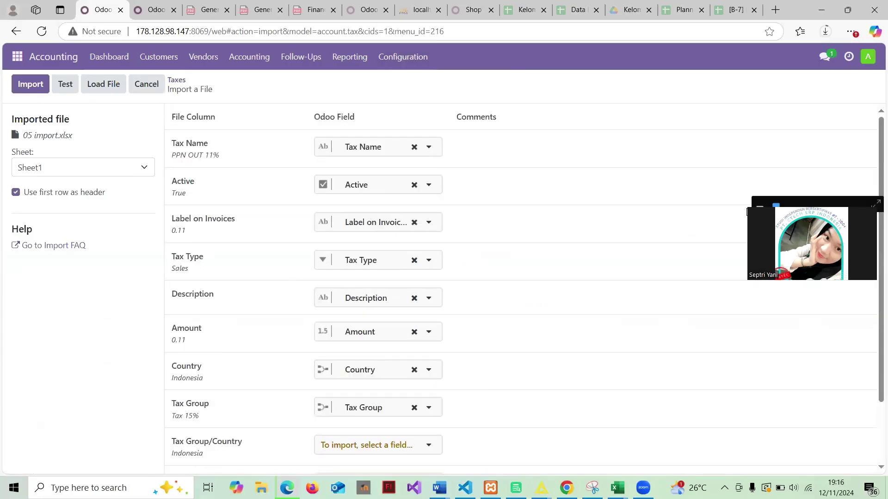
{"action": "left_click_drag", "start_coordinate": [747, 212], "coordinate": [816, 48]}
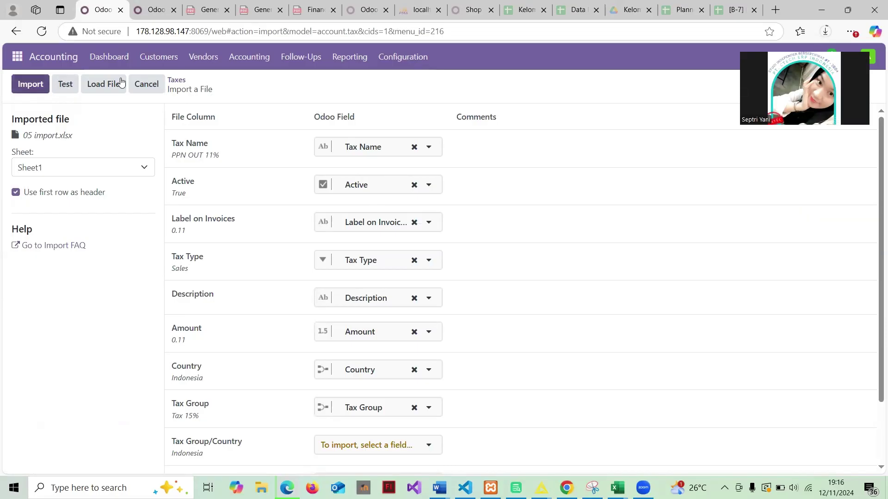
{"action": "left_click", "coordinate": [177, 80]}
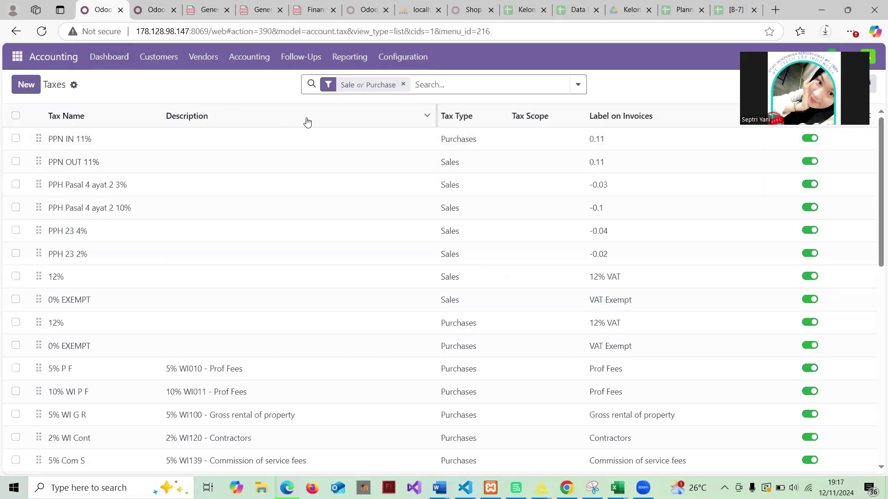
Print the Balance Sheet with Target Moves set to All Entries and open Financial Report (3).pdf
{"action": "left_click", "coordinate": [356, 60]}
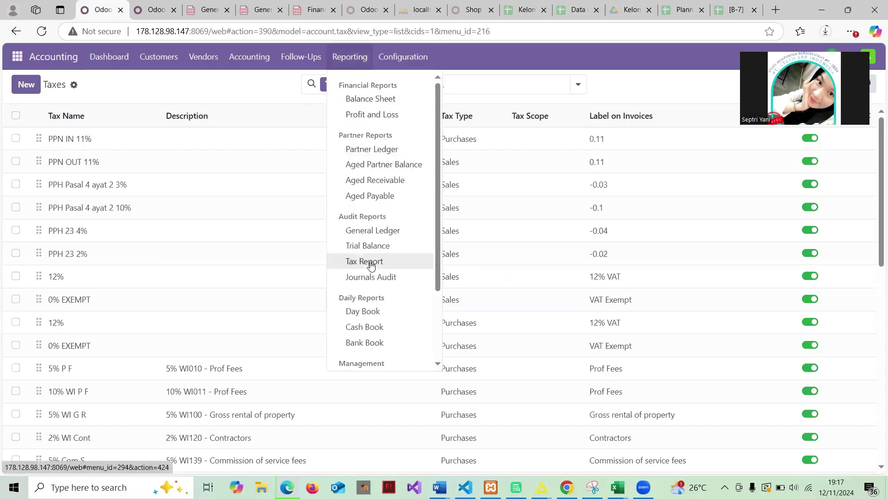
{"action": "scroll", "coordinate": [370, 262], "scroll_direction": "down", "scroll_amount": 2}
{"action": "scroll", "coordinate": [370, 262], "scroll_direction": "up", "scroll_amount": 2}
{"action": "scroll", "coordinate": [370, 264], "scroll_direction": "down", "scroll_amount": 2}
{"action": "scroll", "coordinate": [366, 261], "scroll_direction": "up", "scroll_amount": 2}
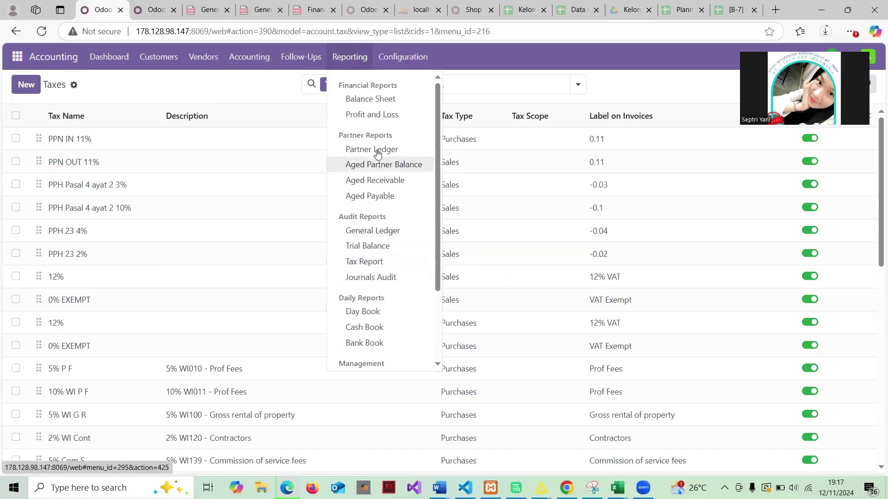
{"action": "left_click", "coordinate": [368, 99]}
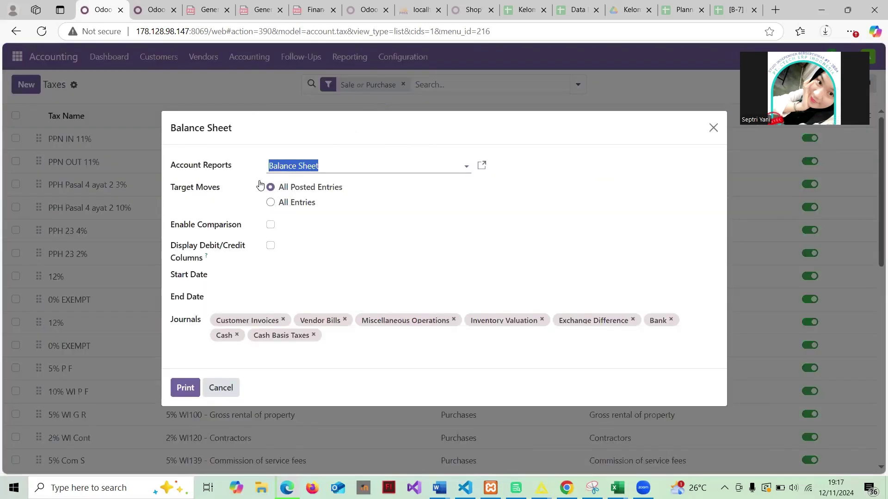
{"action": "left_click", "coordinate": [269, 203]}
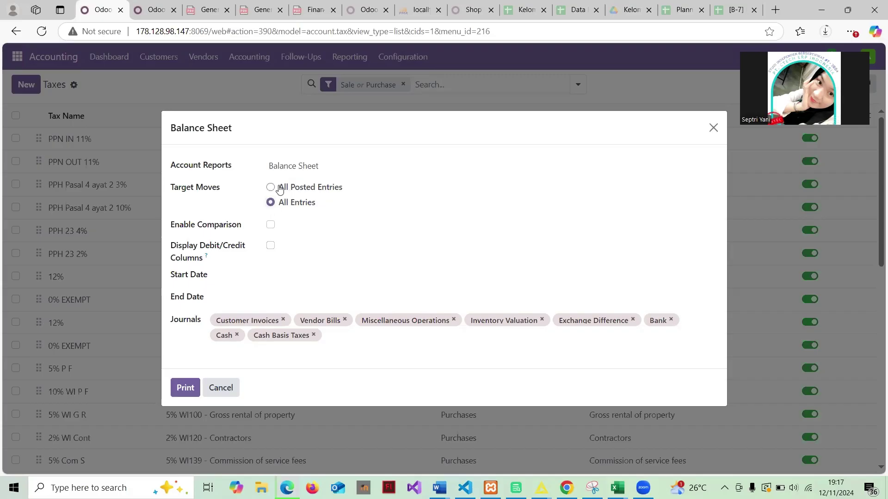
{"action": "left_click", "coordinate": [186, 389]}
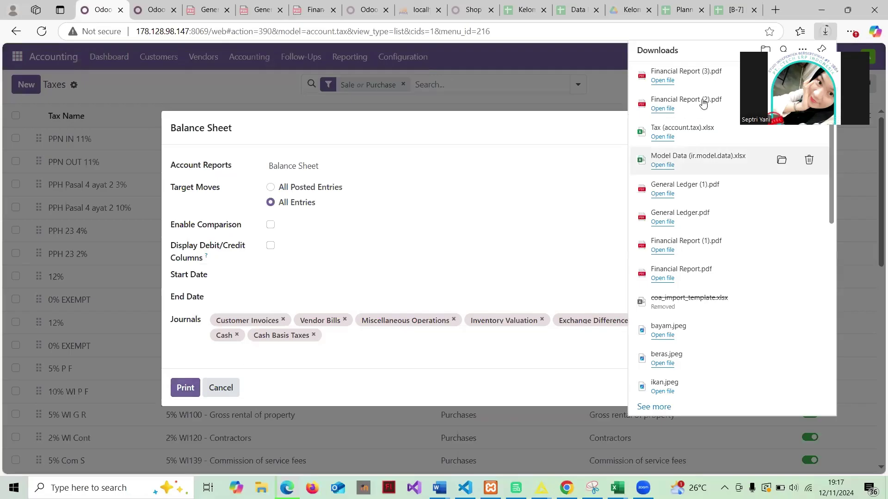
{"action": "left_click", "coordinate": [690, 80]}
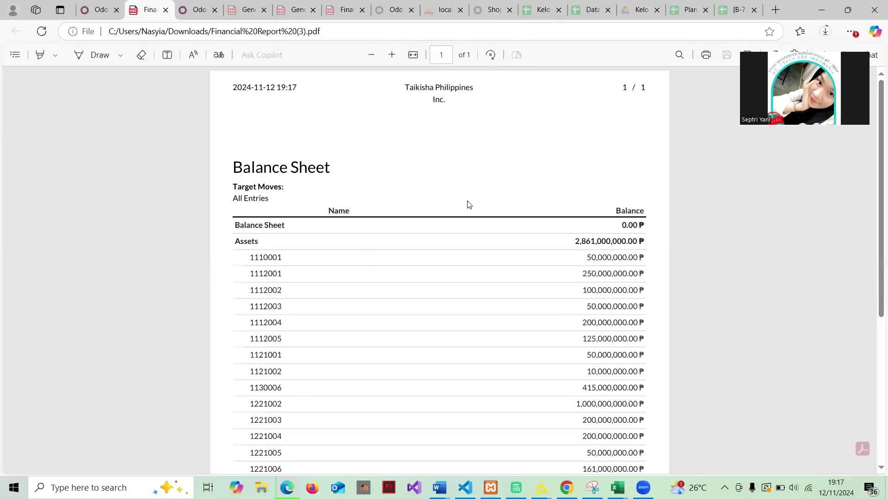
Scroll the Balance Sheet PDF to the 298,000,000.00 profit line, then close its tab
{"action": "scroll", "coordinate": [468, 205], "scroll_direction": "down", "scroll_amount": 6}
{"action": "scroll", "coordinate": [467, 204], "scroll_direction": "up", "scroll_amount": 6}
{"action": "scroll", "coordinate": [468, 204], "scroll_direction": "down", "scroll_amount": 6}
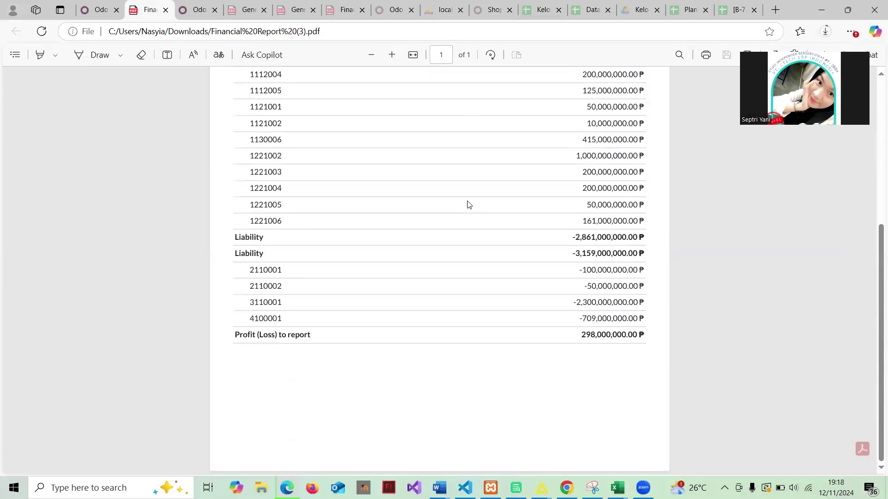
{"action": "left_click", "coordinate": [165, 11]}
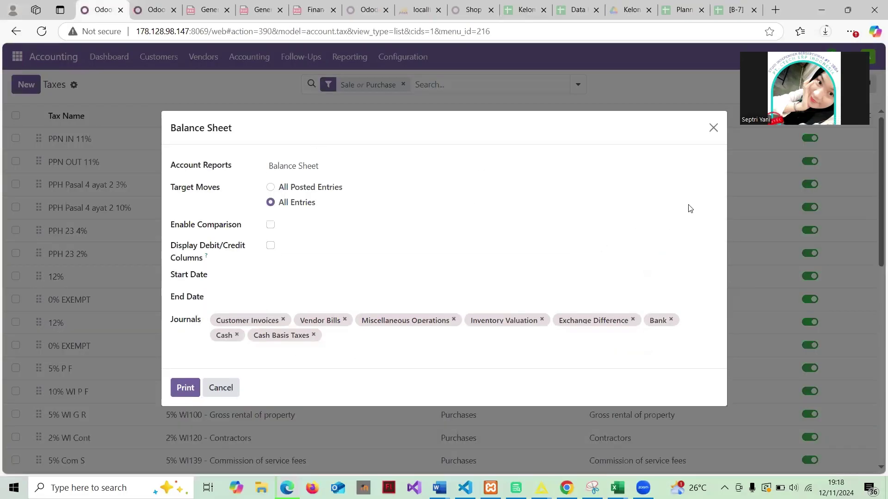
Close the Balance Sheet options and print the General Ledger with All Entries selected
{"action": "left_click", "coordinate": [713, 129]}
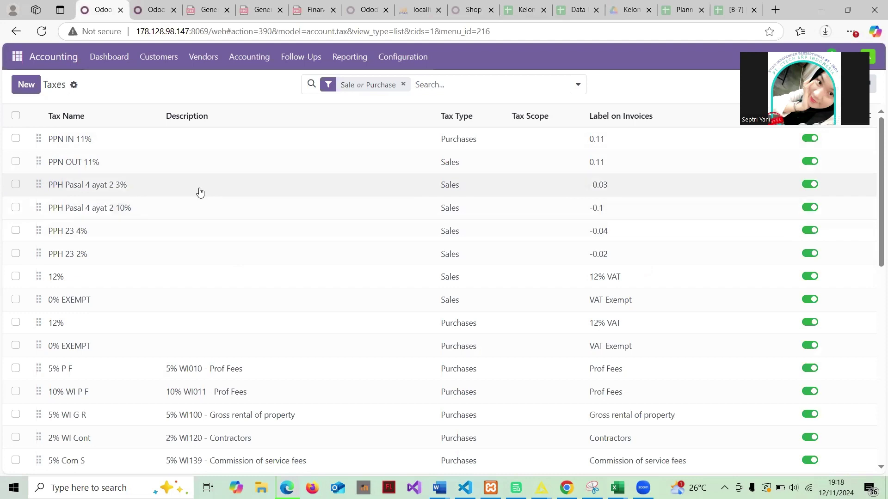
{"action": "left_click", "coordinate": [354, 63]}
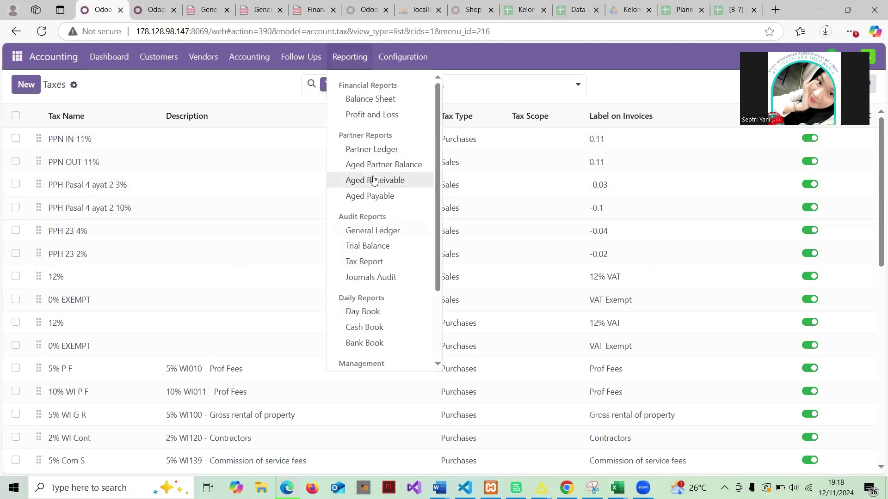
{"action": "scroll", "coordinate": [374, 180], "scroll_direction": "down", "scroll_amount": 2}
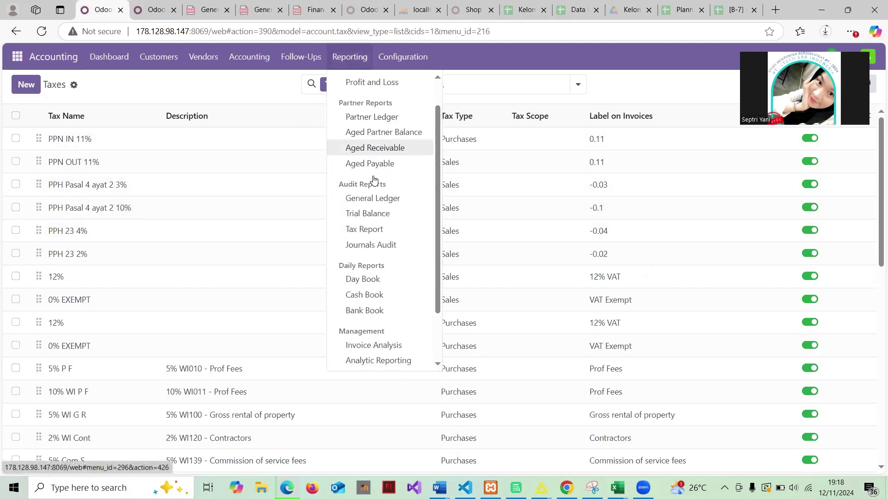
{"action": "left_click", "coordinate": [379, 200]}
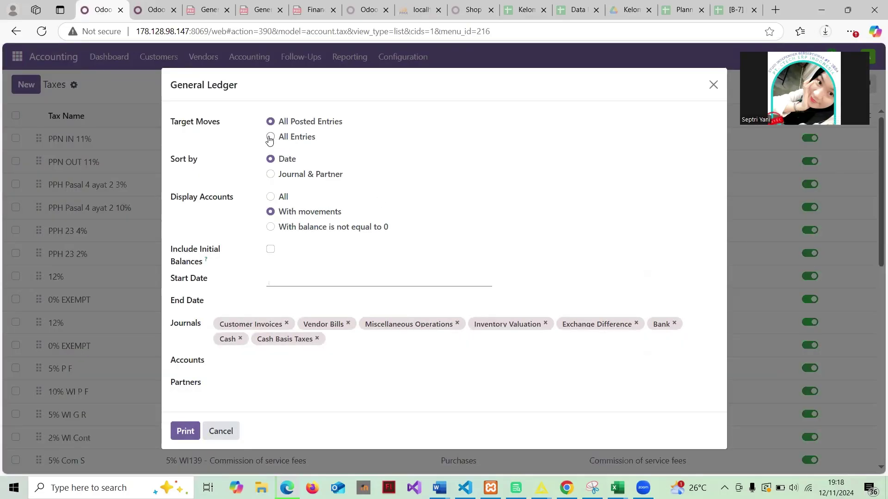
{"action": "left_click", "coordinate": [270, 138]}
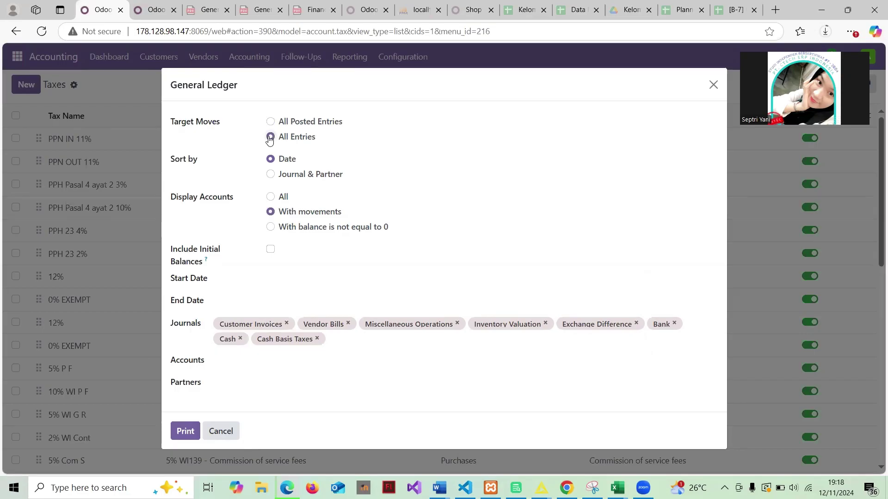
{"action": "left_click", "coordinate": [185, 432]}
Reprint the General Ledger for All Posted Entries and open General Ledger (2).pdf
{"action": "left_click", "coordinate": [270, 122]}
{"action": "left_click", "coordinate": [178, 433]}
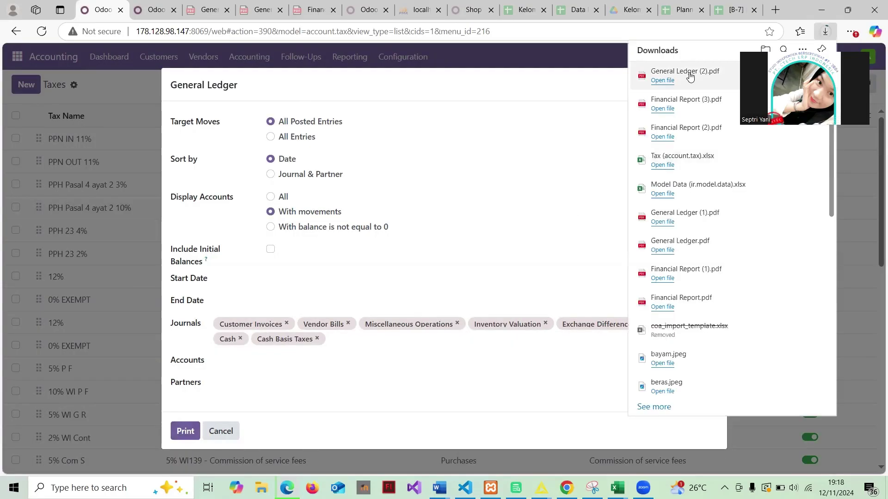
{"action": "left_click", "coordinate": [689, 73]}
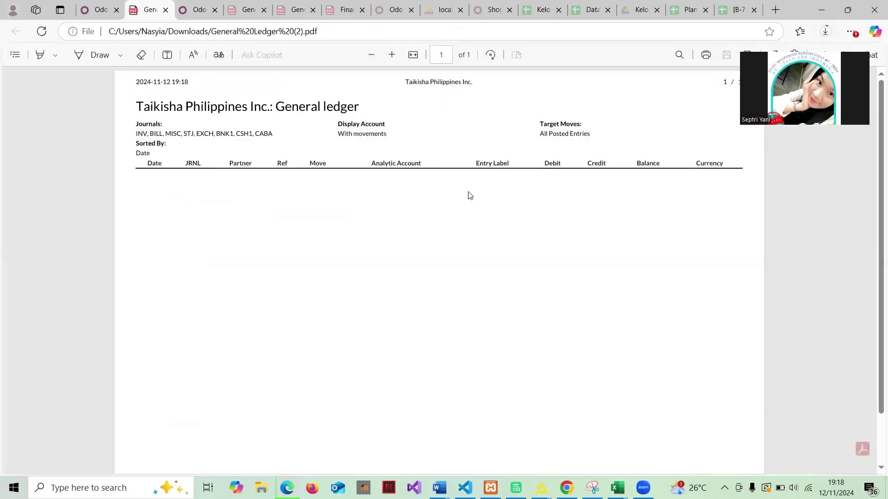
Close the empty ledger PDF and reprint the General Ledger with All Entries
{"action": "scroll", "coordinate": [468, 194], "scroll_direction": "down", "scroll_amount": 1}
{"action": "scroll", "coordinate": [467, 195], "scroll_direction": "up", "scroll_amount": 1}
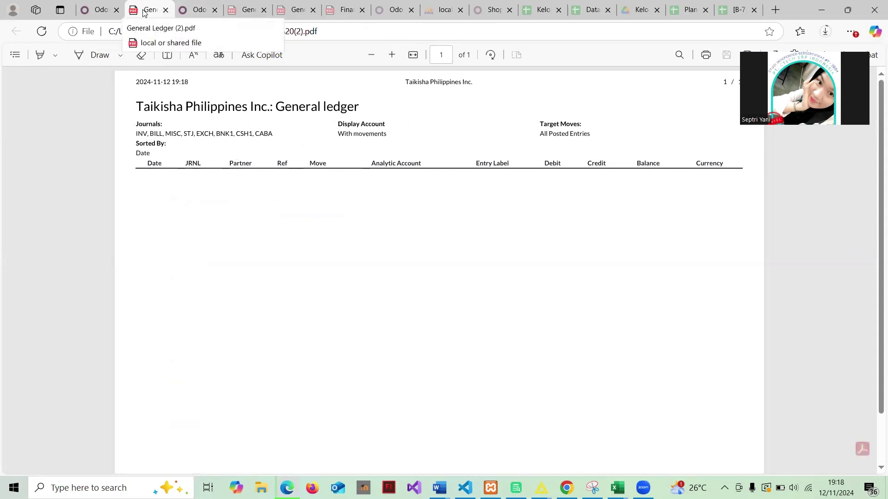
{"action": "left_click", "coordinate": [165, 10]}
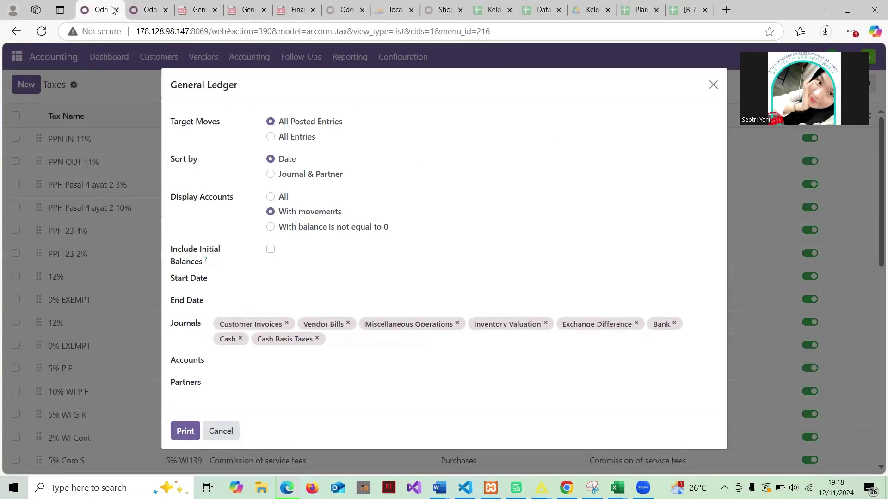
{"action": "left_click", "coordinate": [270, 138]}
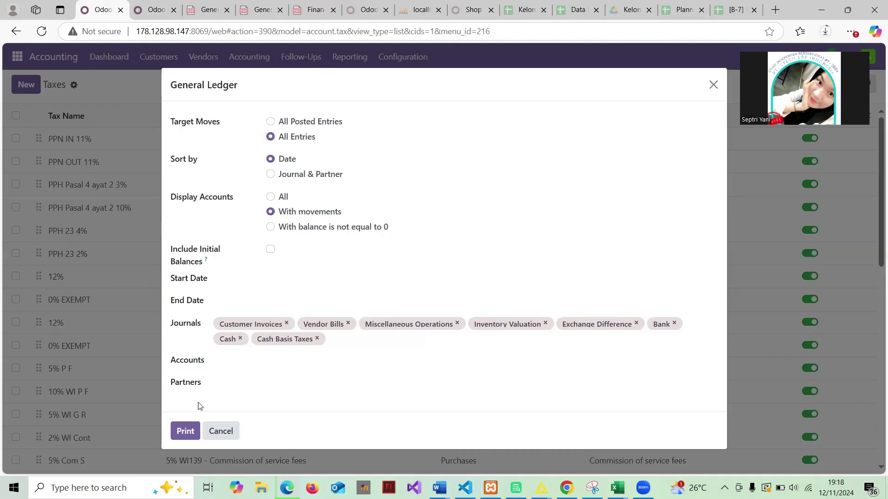
{"action": "left_click", "coordinate": [185, 432]}
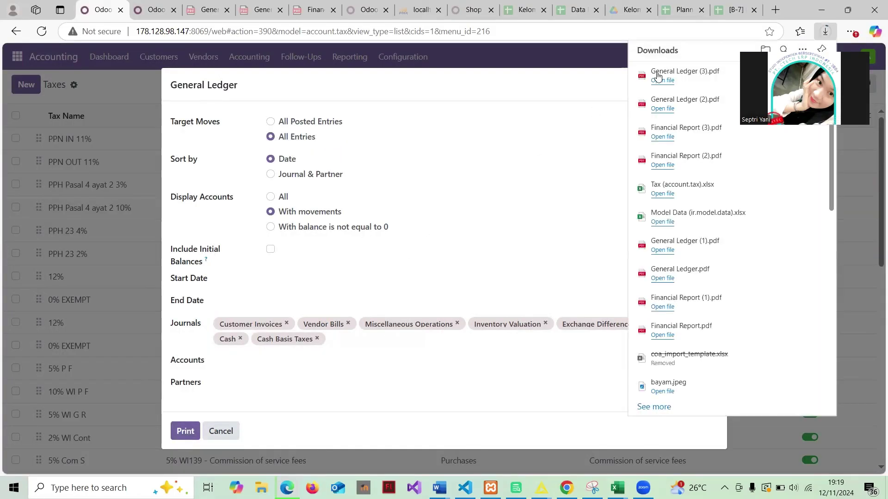
Review the three-page General Ledger (3).pdf, then dismiss the report options back in Odoo
{"action": "left_click", "coordinate": [662, 80]}
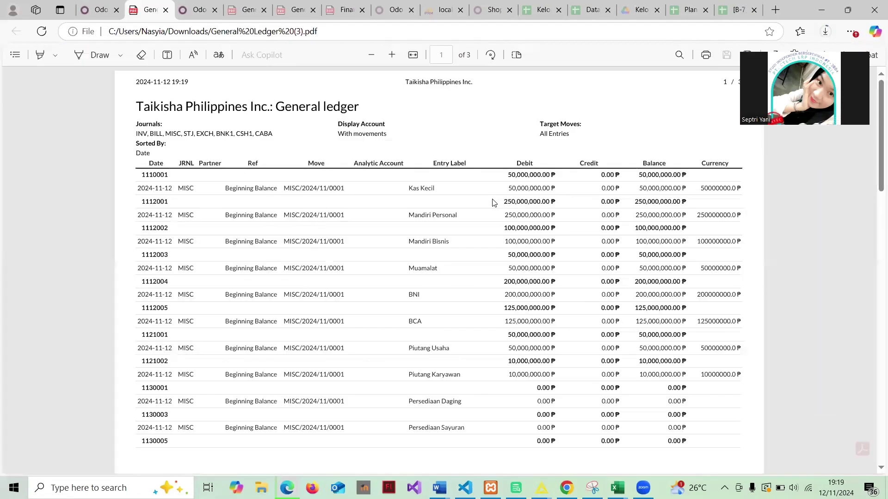
{"action": "scroll", "coordinate": [494, 203], "scroll_direction": "down", "scroll_amount": 20}
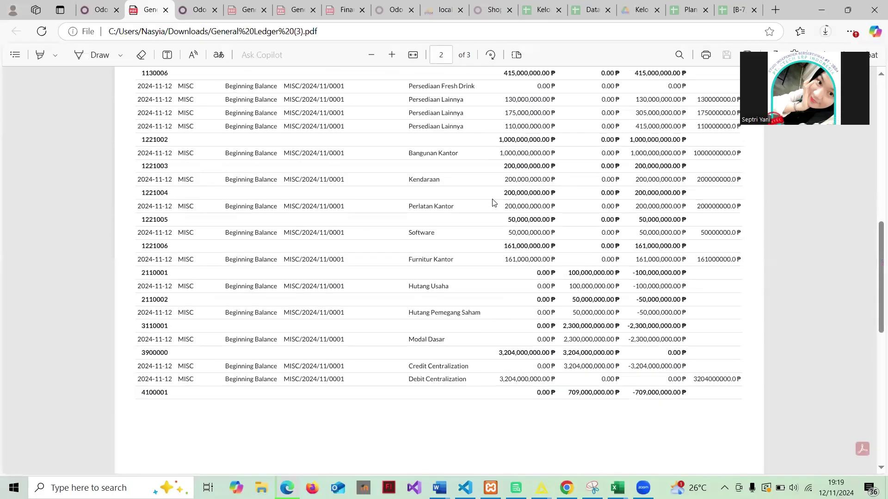
{"action": "scroll", "coordinate": [494, 202], "scroll_direction": "up", "scroll_amount": 20}
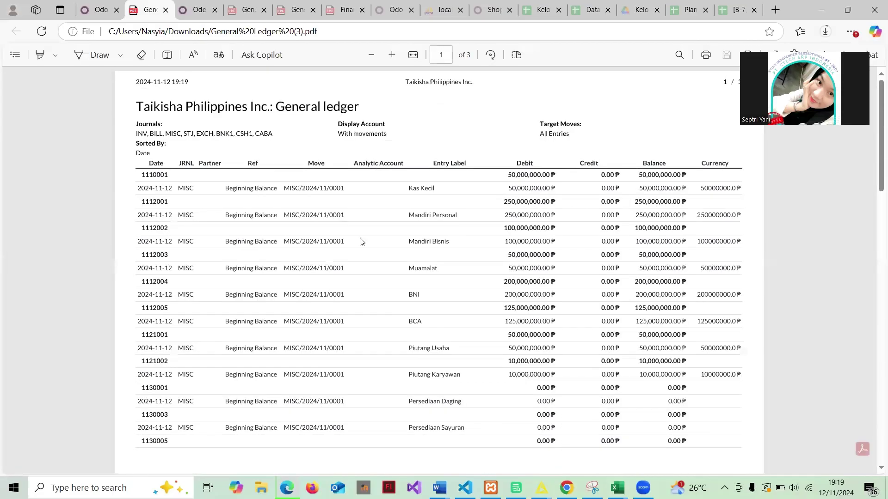
{"action": "left_click", "coordinate": [89, 11]}
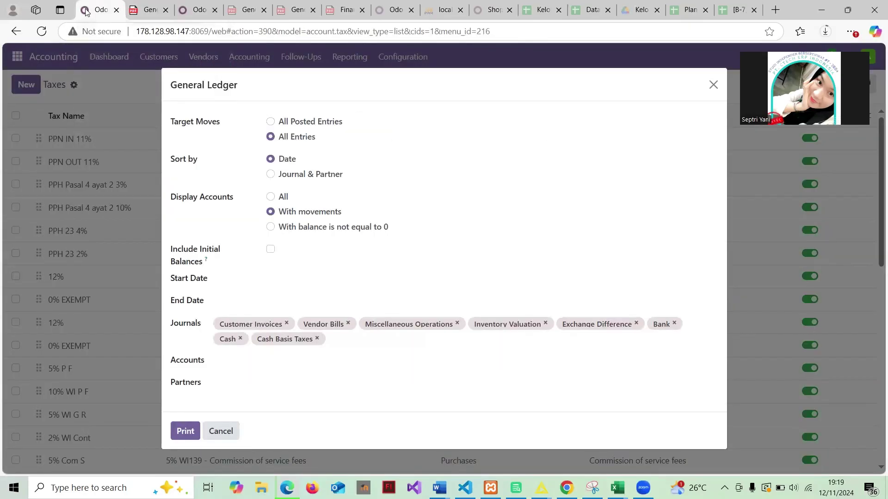
{"action": "left_click", "coordinate": [712, 85]}
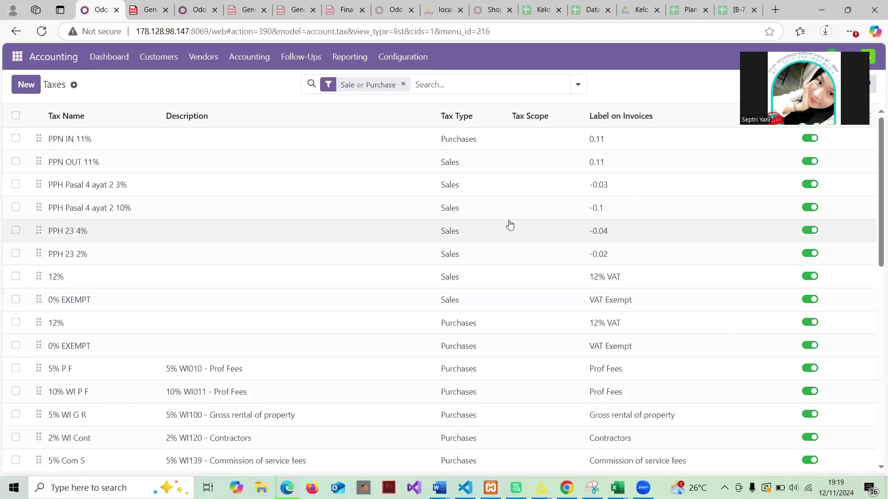
Print the Profit and Loss report with Target Moves set to All Entries
{"action": "left_click", "coordinate": [349, 56]}
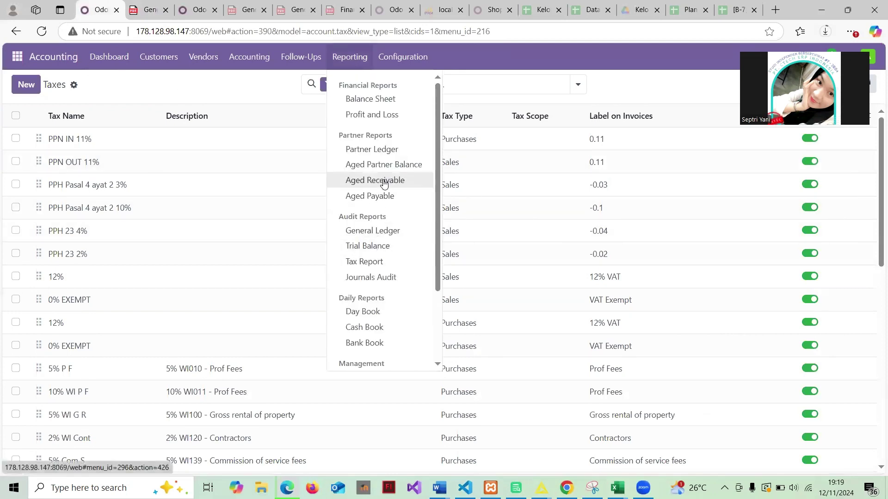
{"action": "scroll", "coordinate": [383, 184], "scroll_direction": "down", "scroll_amount": 2}
{"action": "scroll", "coordinate": [384, 184], "scroll_direction": "up", "scroll_amount": 2}
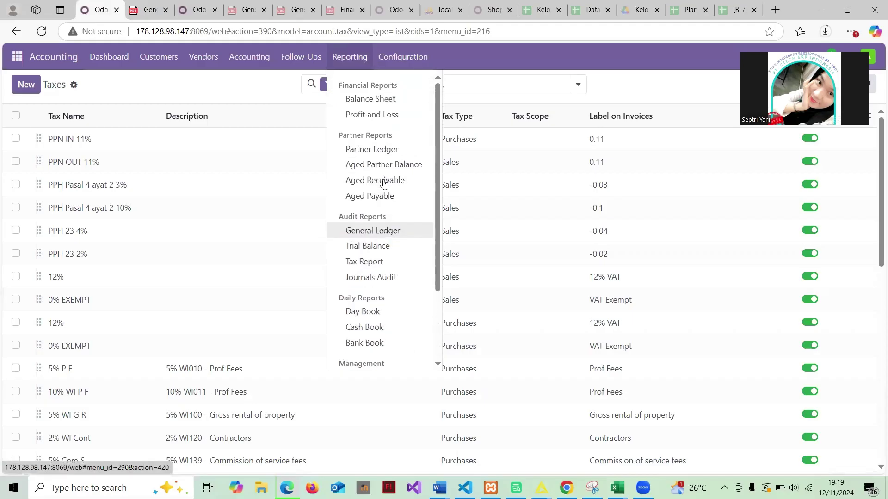
{"action": "left_click", "coordinate": [389, 120]}
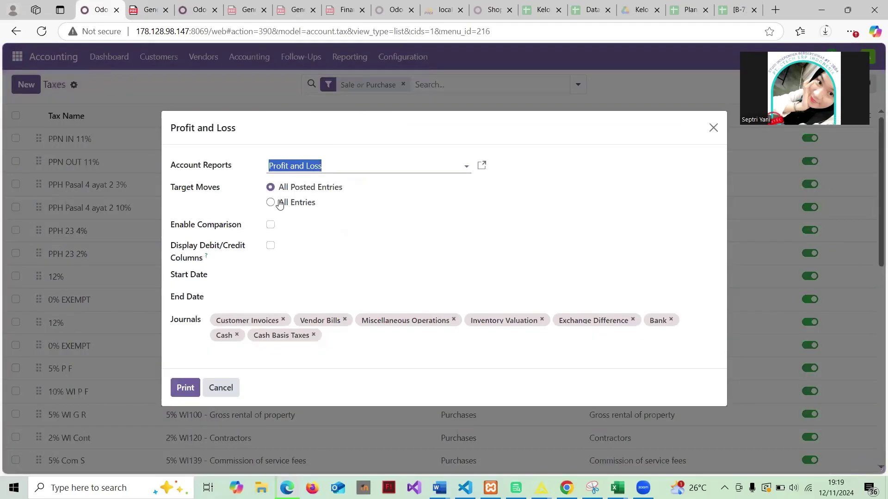
{"action": "left_click", "coordinate": [272, 203]}
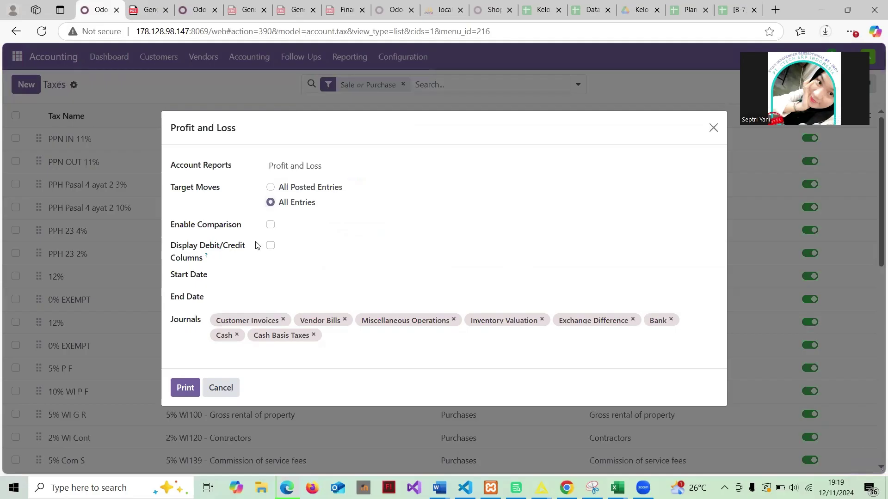
{"action": "left_click", "coordinate": [185, 388]}
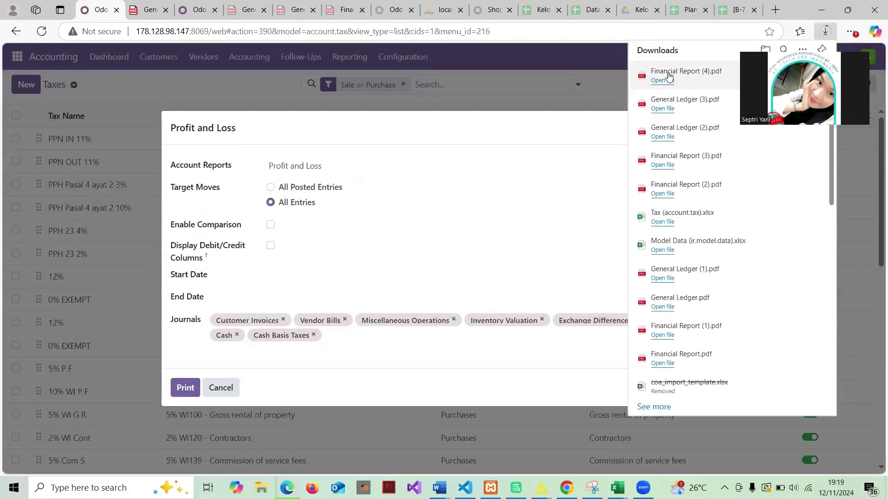
Review Financial Report (4).pdf showing -298,000,000.00 ₱, then dismiss the report options in Odoo
{"action": "left_click", "coordinate": [667, 74]}
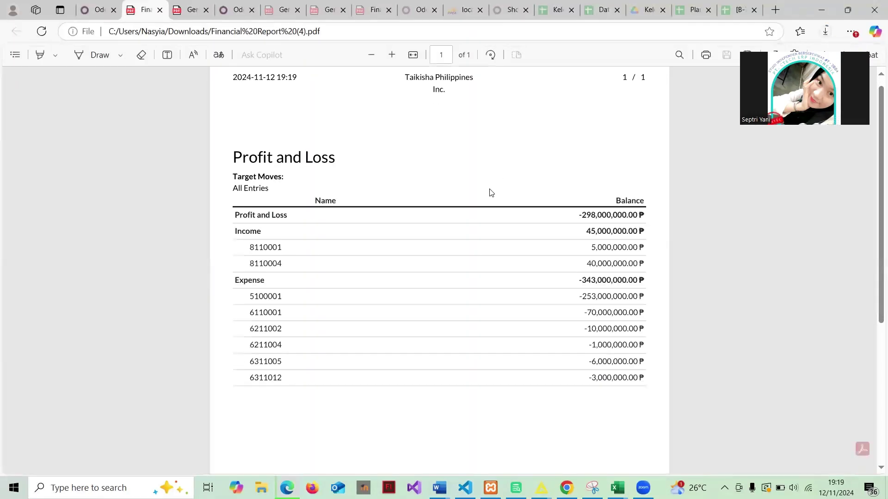
{"action": "scroll", "coordinate": [491, 192], "scroll_direction": "down", "scroll_amount": 2}
{"action": "scroll", "coordinate": [491, 193], "scroll_direction": "up", "scroll_amount": 2}
{"action": "scroll", "coordinate": [491, 193], "scroll_direction": "down", "scroll_amount": 5}
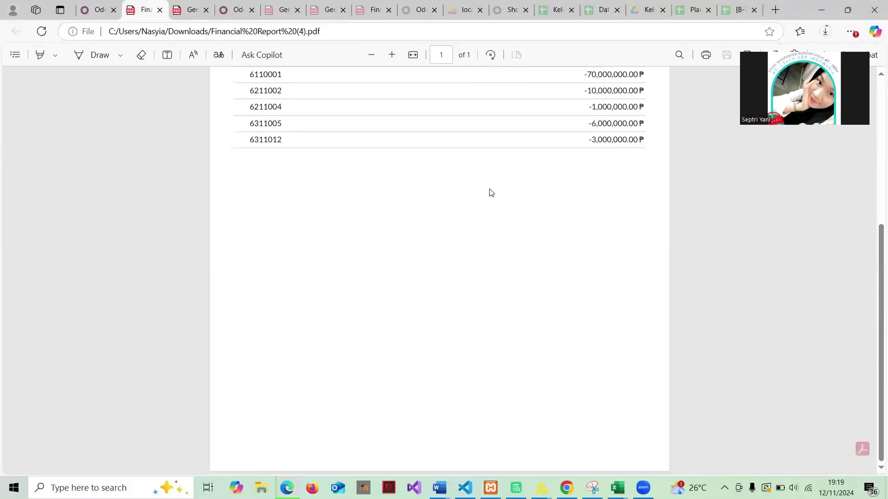
{"action": "scroll", "coordinate": [491, 192], "scroll_direction": "up", "scroll_amount": 5}
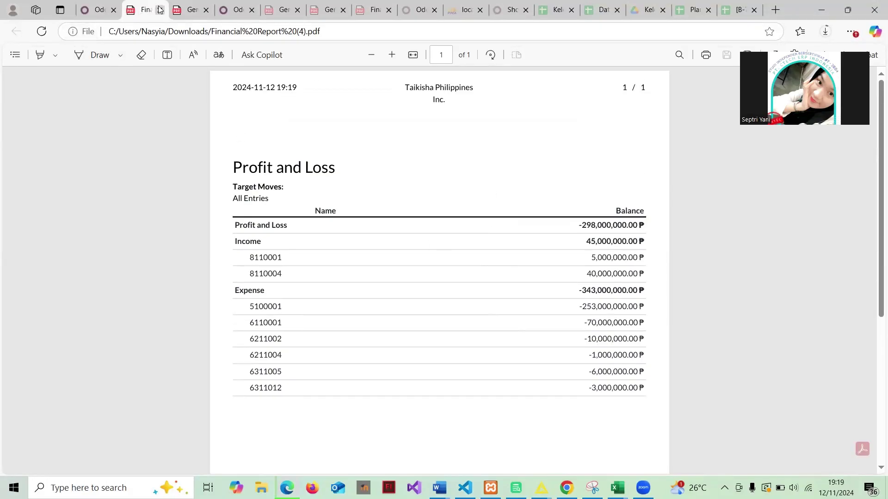
{"action": "left_click", "coordinate": [95, 9]}
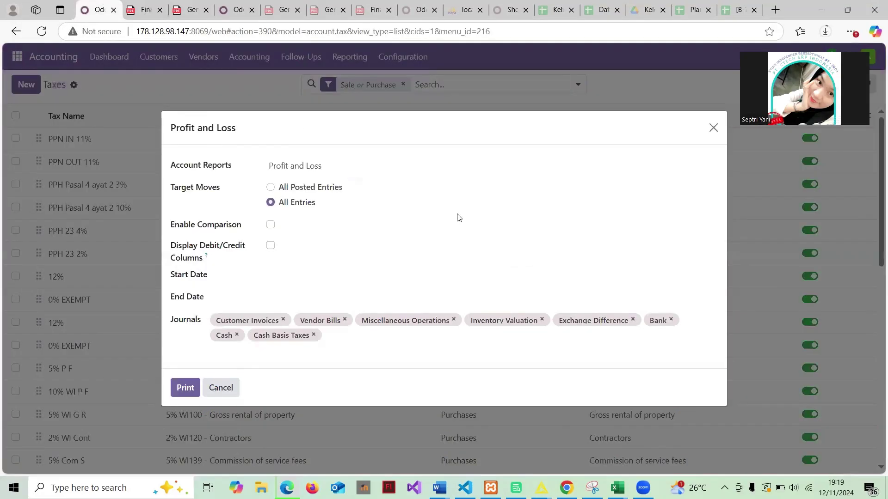
{"action": "left_click", "coordinate": [714, 128]}
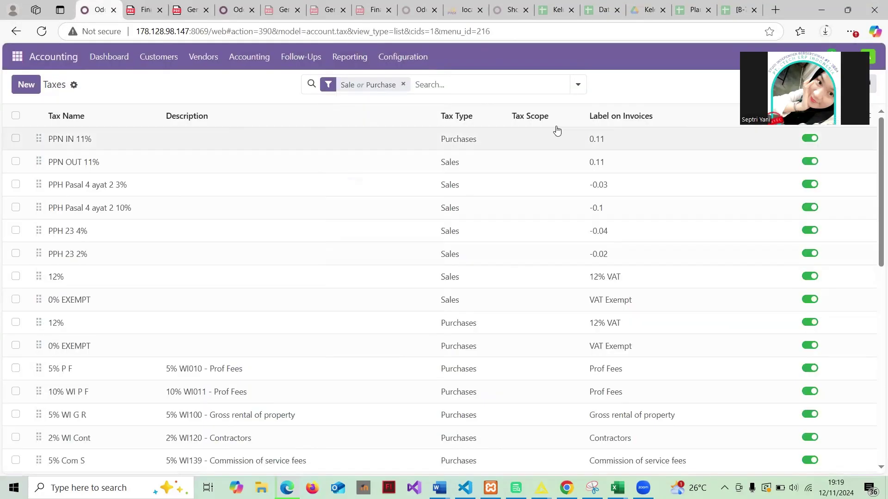
Print the Trial Balance with Target Moves set to All Entries
{"action": "left_click", "coordinate": [343, 54]}
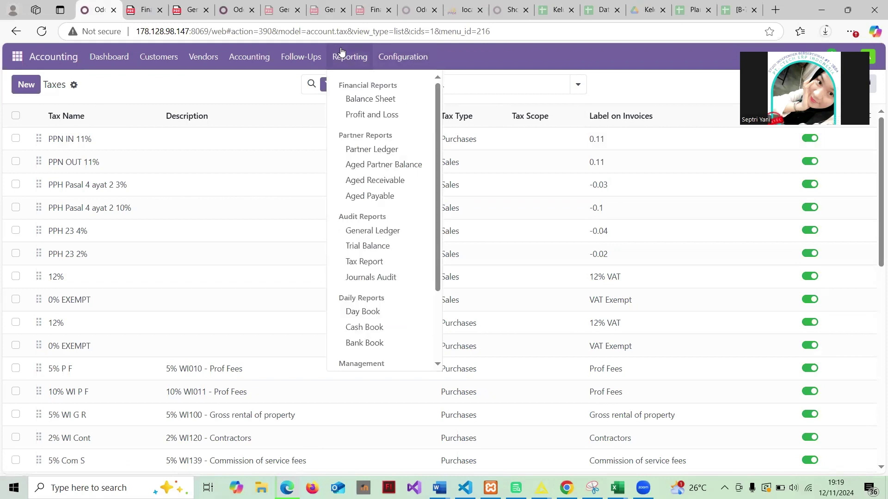
{"action": "left_click", "coordinate": [368, 251]}
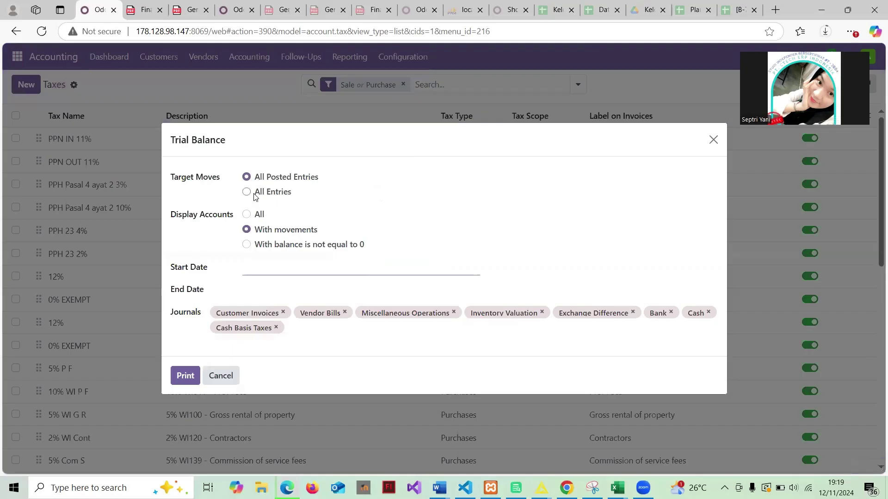
{"action": "left_click", "coordinate": [246, 192]}
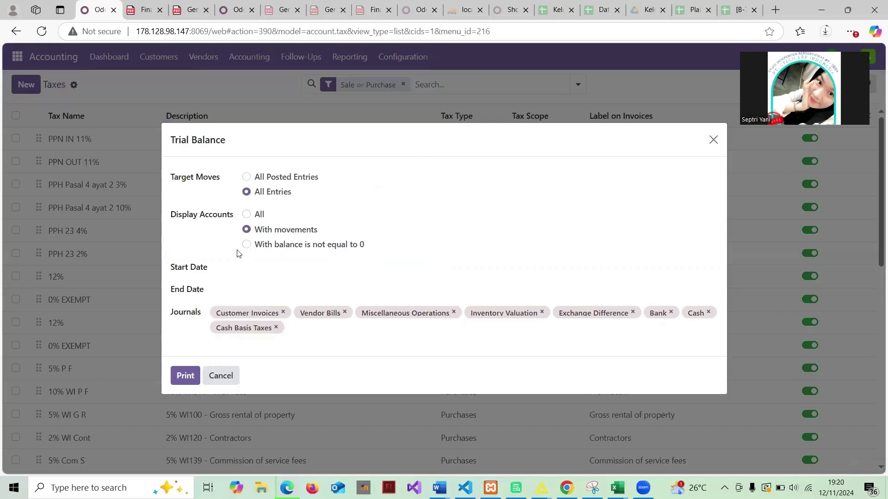
{"action": "left_click", "coordinate": [185, 376]}
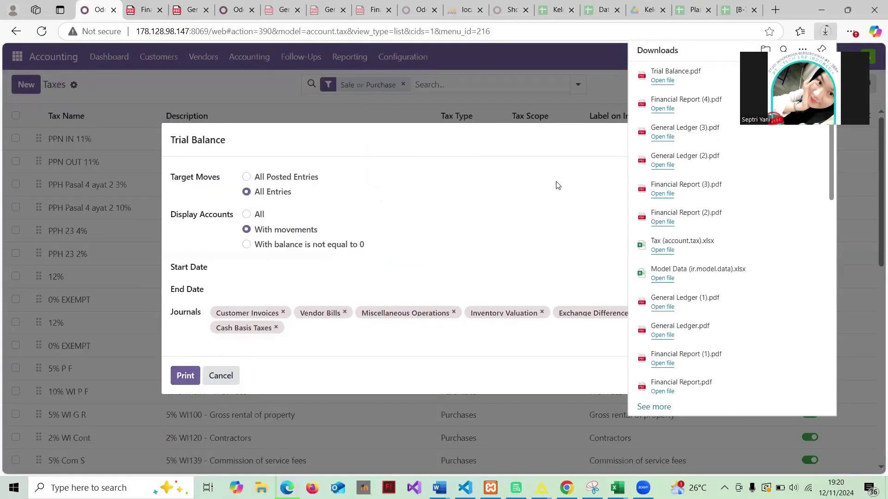
Scroll through the one-page Trial Balance PDF, then dismiss the report options in Odoo
{"action": "left_click", "coordinate": [680, 70]}
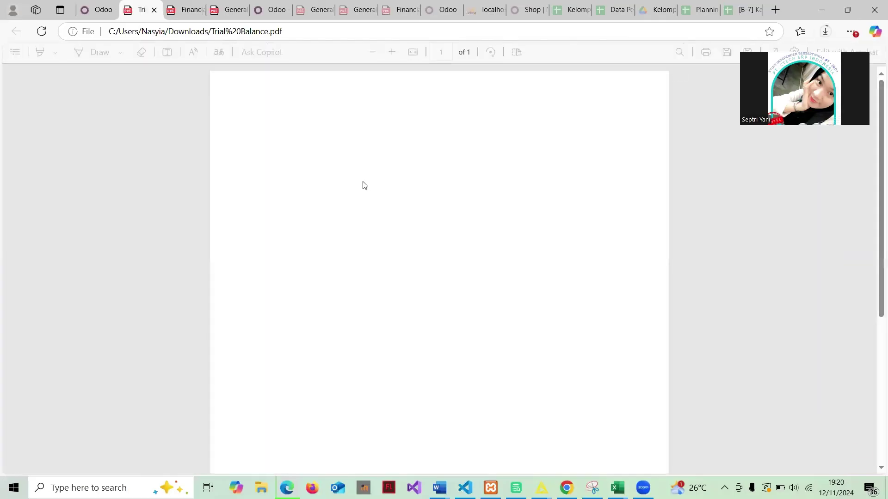
{"action": "scroll", "coordinate": [363, 185], "scroll_direction": "down", "scroll_amount": 2}
{"action": "scroll", "coordinate": [363, 185], "scroll_direction": "up", "scroll_amount": 2}
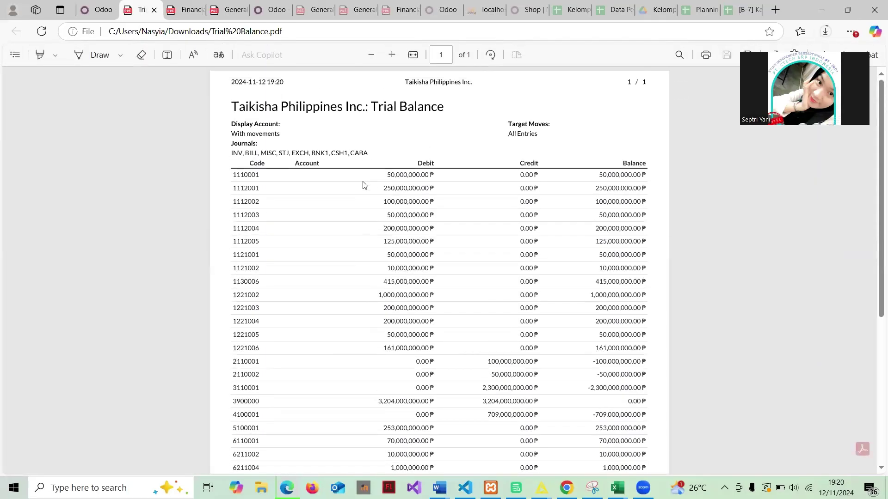
{"action": "scroll", "coordinate": [363, 185], "scroll_direction": "down", "scroll_amount": 2}
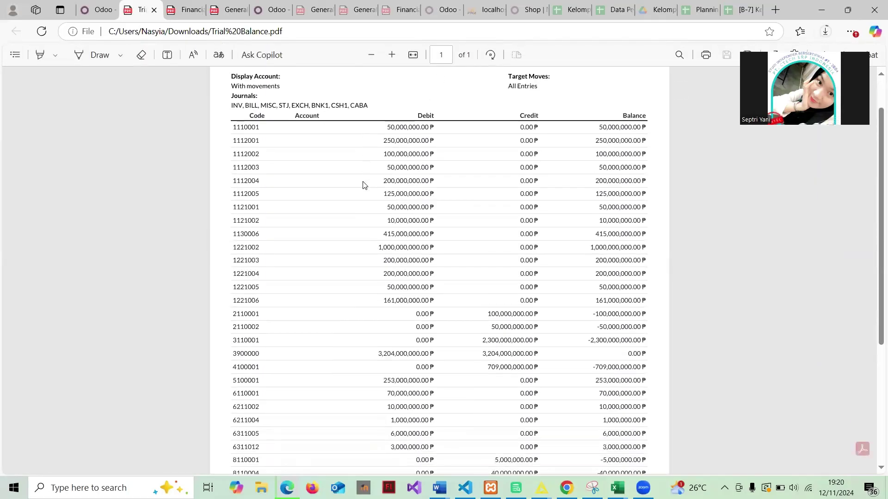
{"action": "scroll", "coordinate": [363, 185], "scroll_direction": "up", "scroll_amount": 2}
{"action": "scroll", "coordinate": [363, 185], "scroll_direction": "down", "scroll_amount": 5}
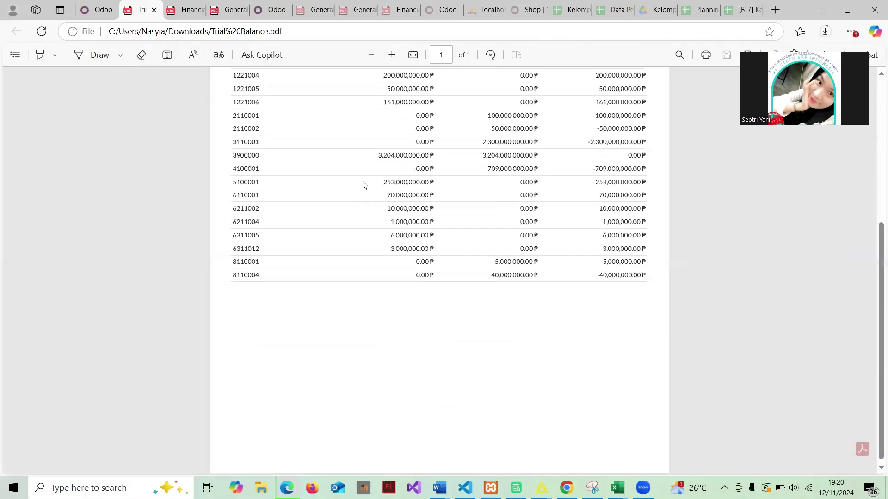
{"action": "scroll", "coordinate": [362, 185], "scroll_direction": "up", "scroll_amount": 5}
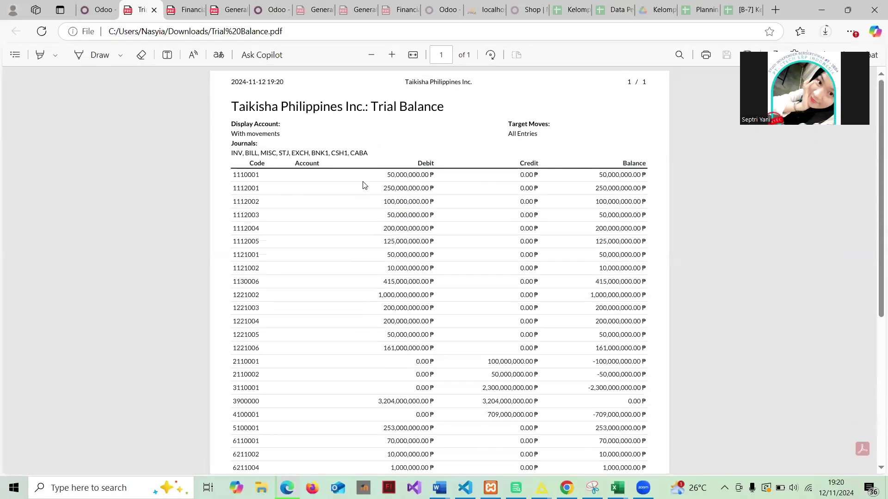
{"action": "scroll", "coordinate": [364, 185], "scroll_direction": "down", "scroll_amount": 2}
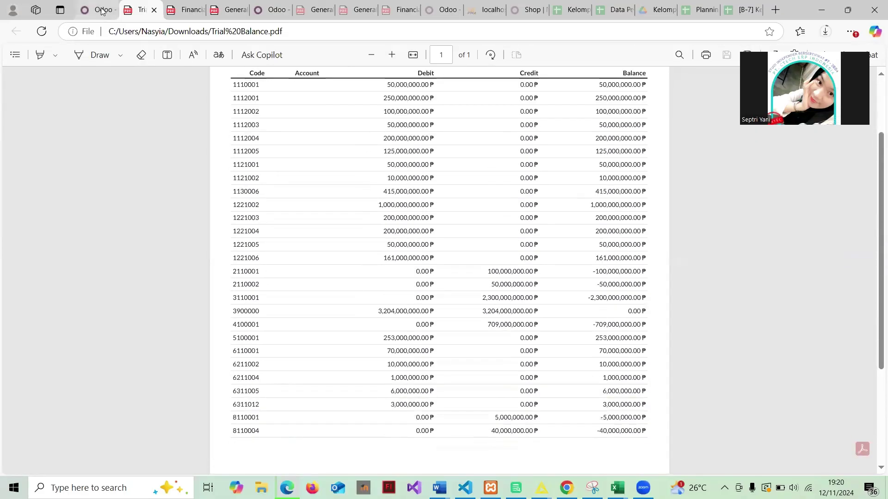
{"action": "left_click", "coordinate": [102, 10]}
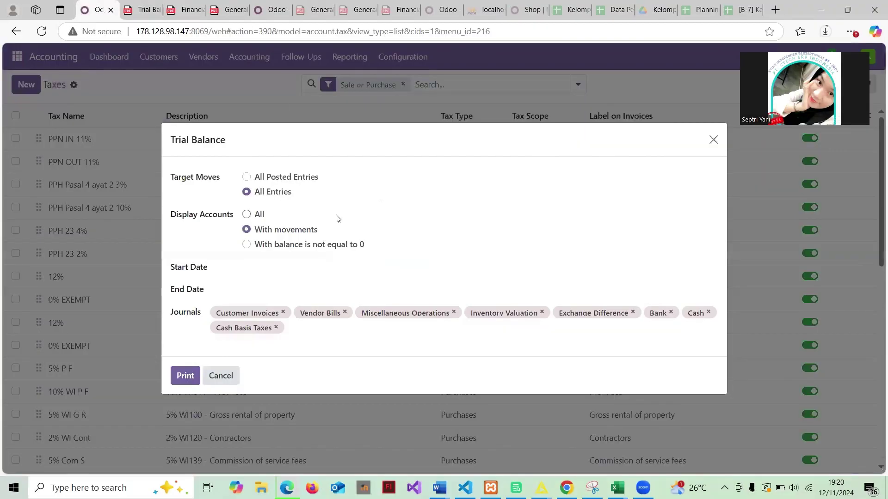
{"action": "left_click", "coordinate": [713, 140]}
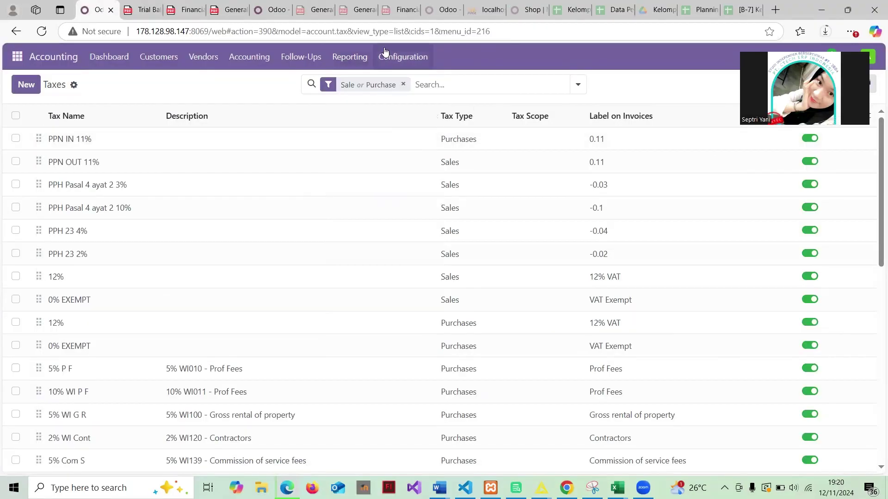
{"action": "left_click", "coordinate": [362, 55]}
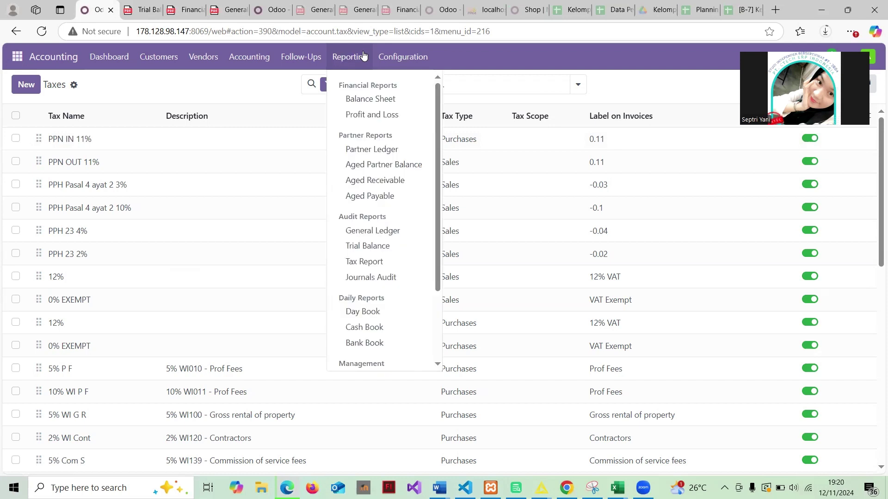
{"action": "scroll", "coordinate": [396, 264], "scroll_direction": "down", "scroll_amount": 2}
{"action": "scroll", "coordinate": [396, 264], "scroll_direction": "up", "scroll_amount": 2}
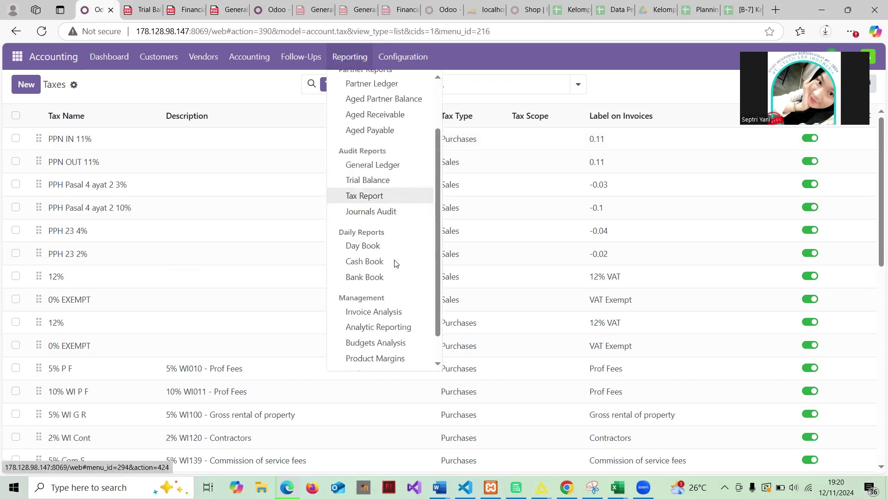
{"action": "scroll", "coordinate": [393, 199], "scroll_direction": "down", "scroll_amount": 2}
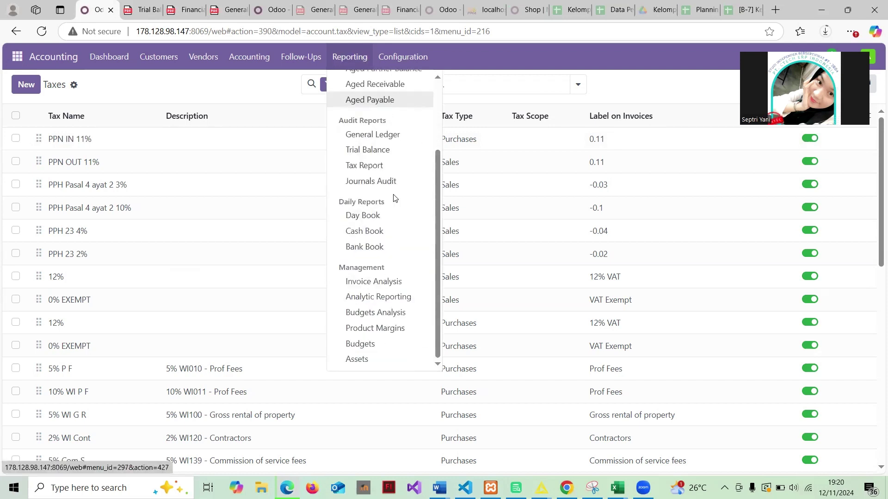
{"action": "scroll", "coordinate": [395, 198], "scroll_direction": "up", "scroll_amount": 2}
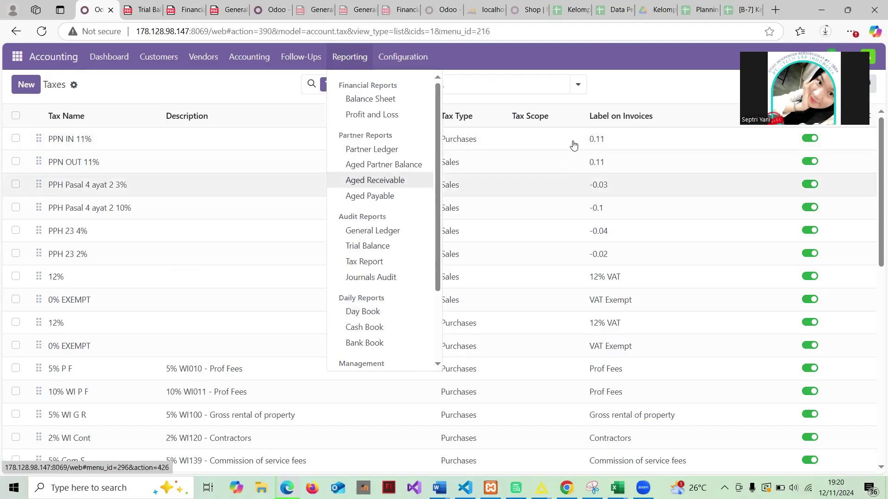
{"action": "left_click", "coordinate": [607, 83]}
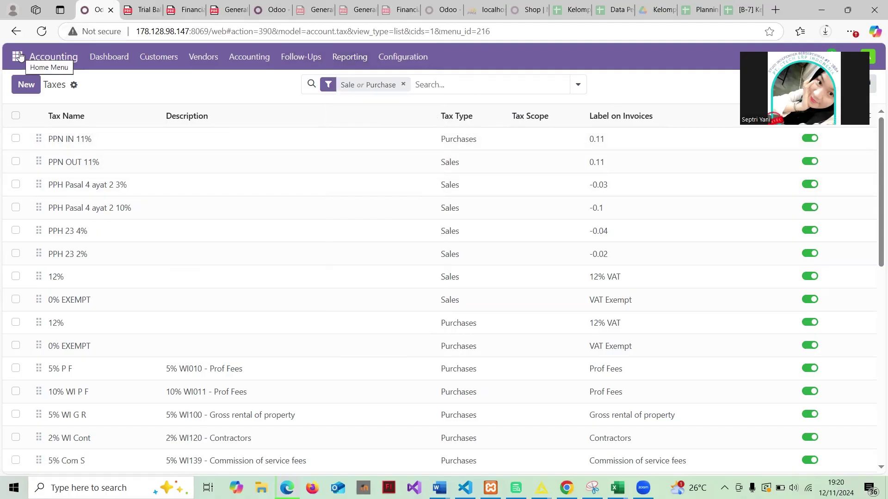
{"action": "left_click", "coordinate": [344, 60]}
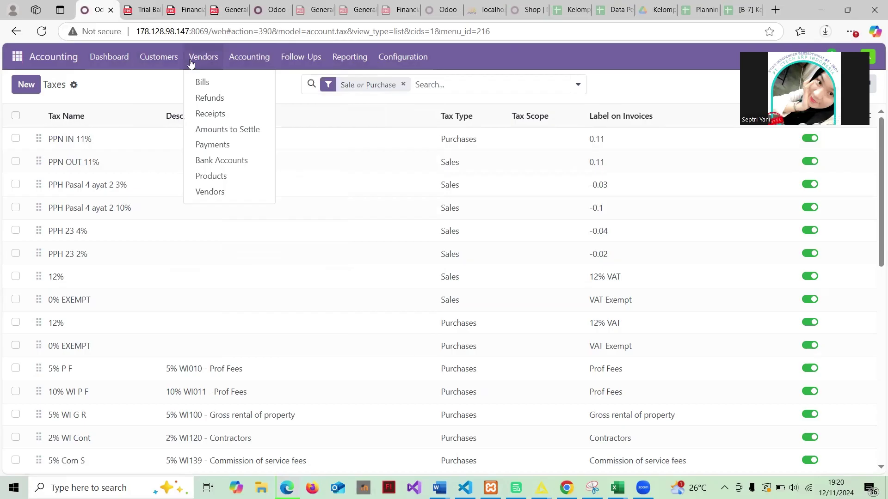
{"action": "mouse_move", "coordinate": [167, 64]}
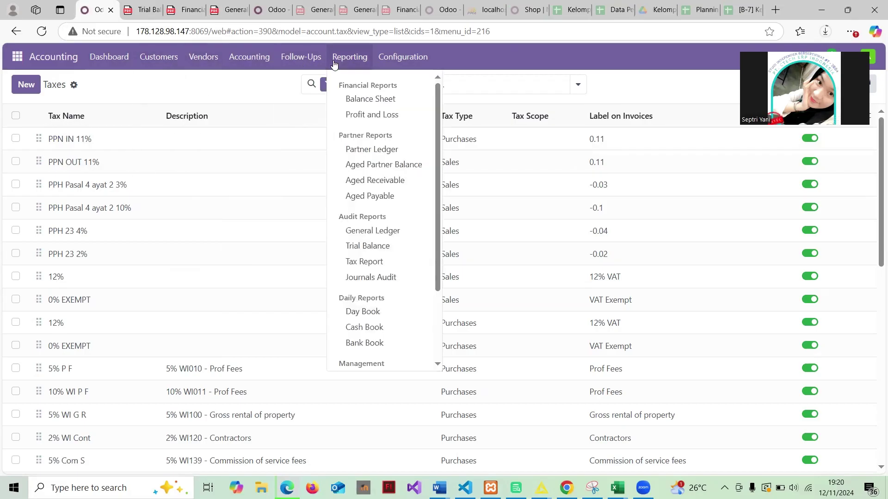
{"action": "mouse_move", "coordinate": [370, 66]}
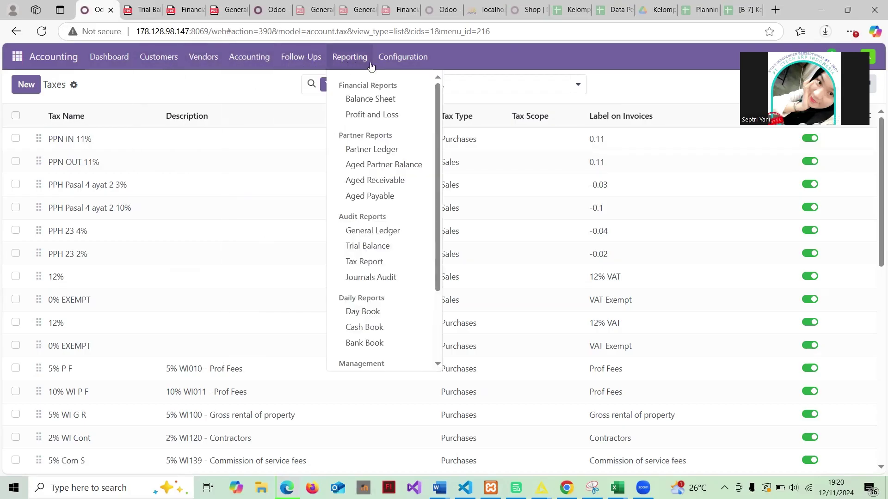
{"action": "left_click", "coordinate": [492, 67]}
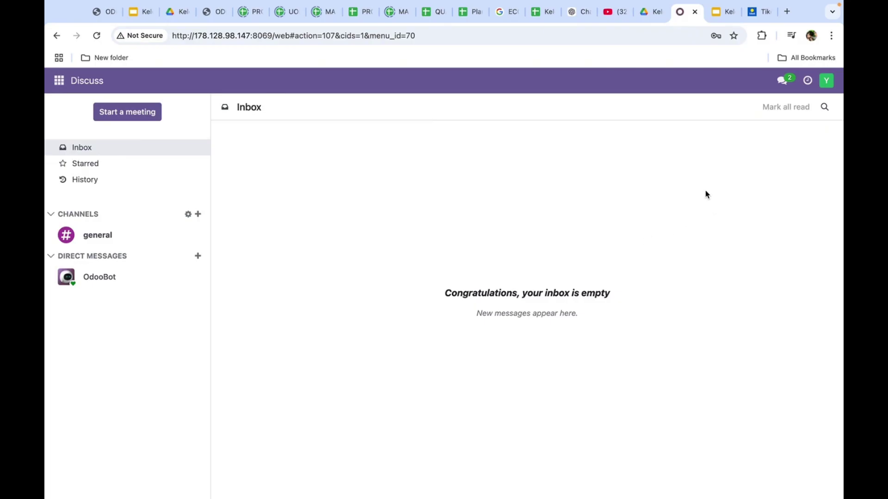
Log out of the current Odoo session from the user account menu
{"action": "left_click", "coordinate": [827, 83]}
{"action": "left_click", "coordinate": [827, 82]}
{"action": "left_click", "coordinate": [827, 81]}
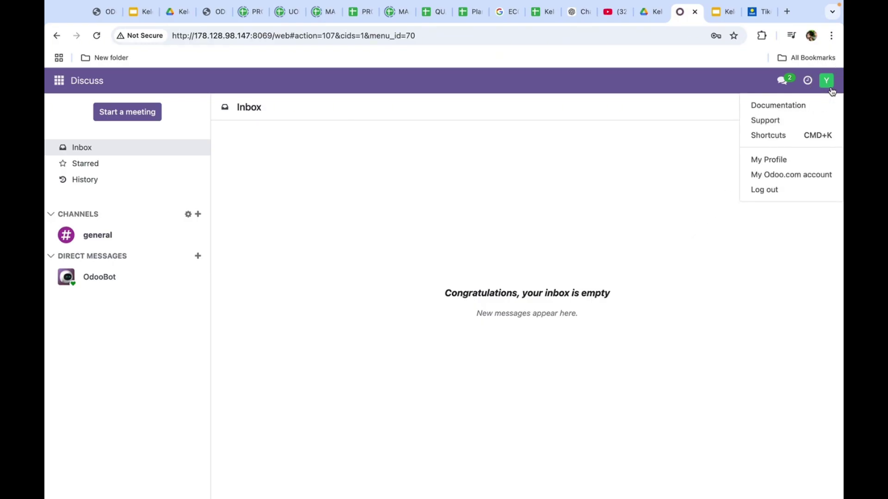
{"action": "left_click", "coordinate": [786, 189]}
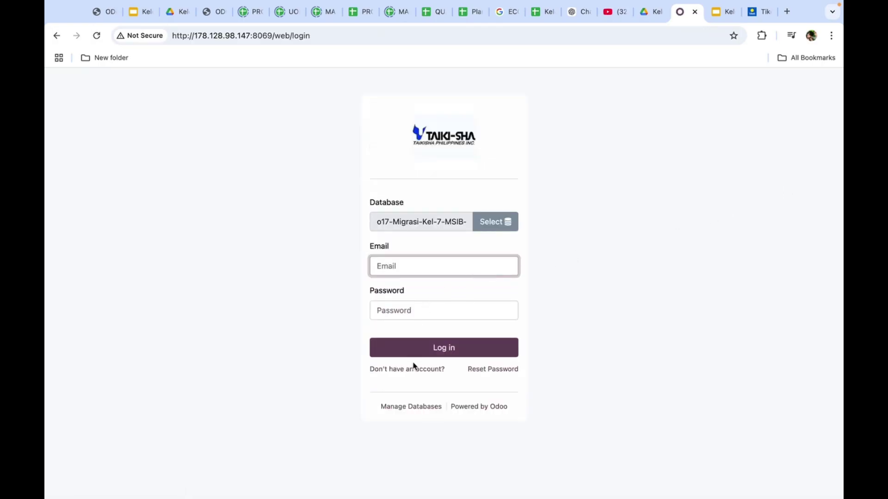
Open Manage Databases and locate the o17-Migrasi-Kel-7-MSIB-7 database in the list
{"action": "left_click", "coordinate": [419, 409]}
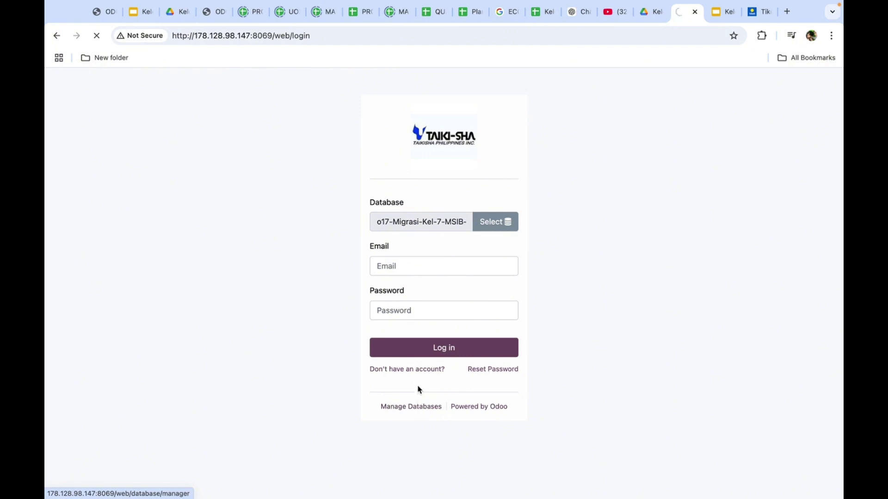
{"action": "scroll", "coordinate": [401, 331], "scroll_direction": "down", "scroll_amount": 5}
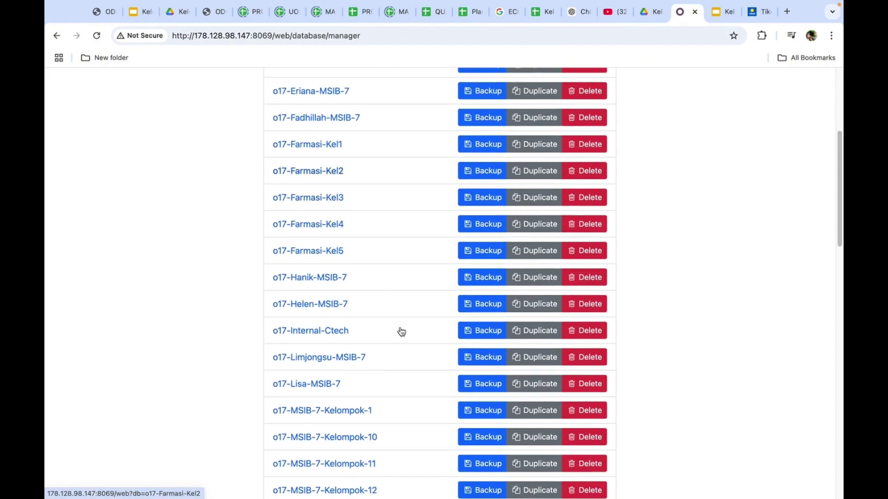
{"action": "scroll", "coordinate": [401, 331], "scroll_direction": "down", "scroll_amount": 11}
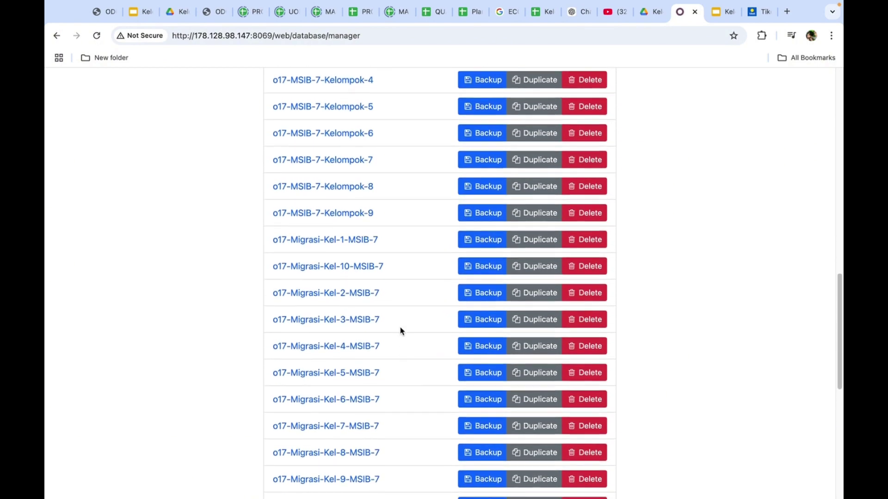
{"action": "scroll", "coordinate": [400, 331], "scroll_direction": "down", "scroll_amount": 5}
{"action": "scroll", "coordinate": [400, 331], "scroll_direction": "up", "scroll_amount": 2}
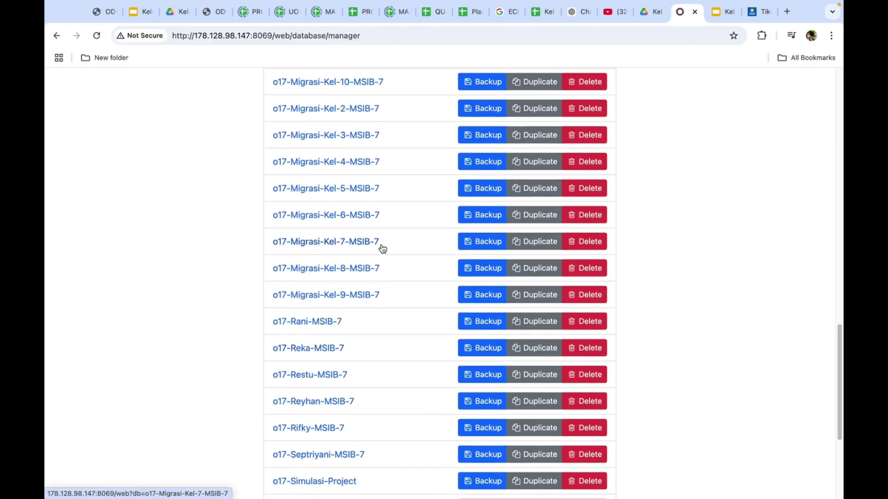
Open the Backup dialog for o17-Migrasi-Kel-7-MSIB-7, verify the name, and keep the zip (includes filestore) format
{"action": "left_click", "coordinate": [485, 240]}
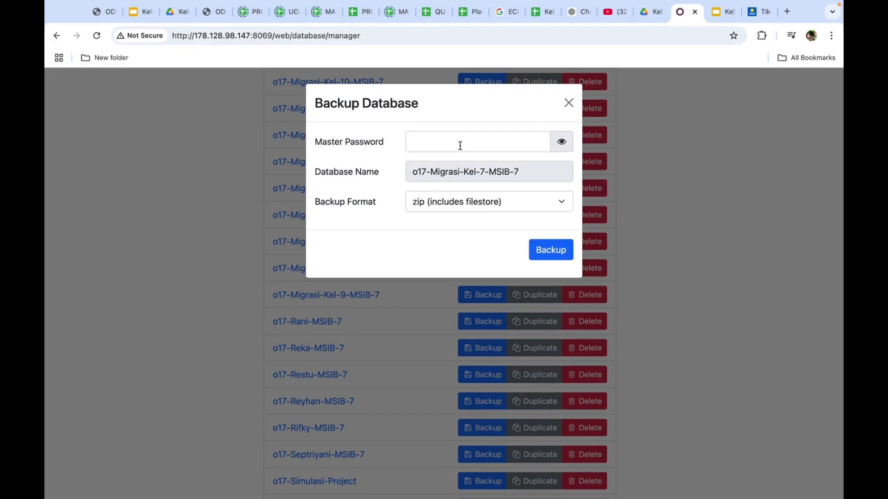
{"action": "left_click", "coordinate": [449, 144]}
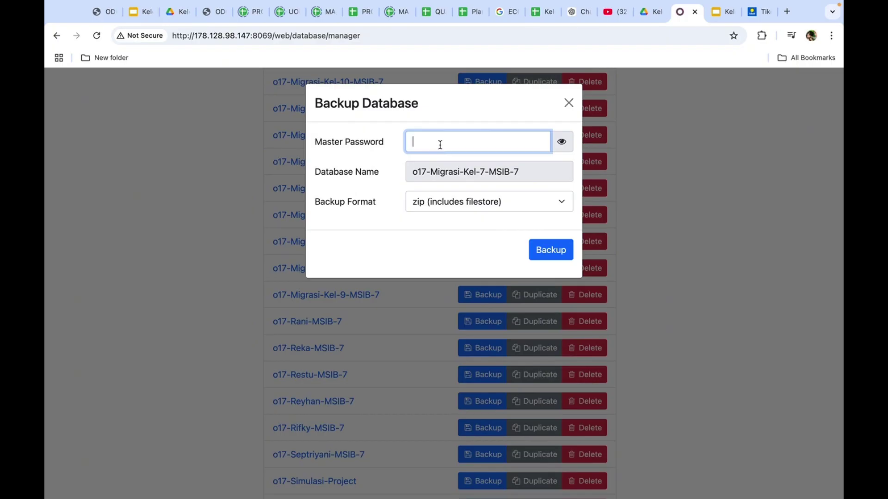
{"action": "left_click_drag", "start_coordinate": [468, 174], "coordinate": [396, 179]}
{"action": "double_click", "coordinate": [537, 174]}
{"action": "left_click", "coordinate": [507, 173]}
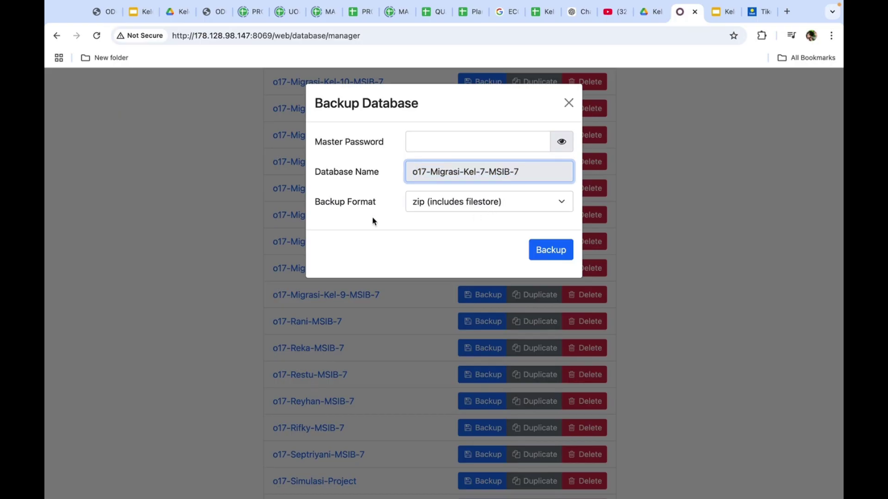
{"action": "left_click", "coordinate": [467, 207]}
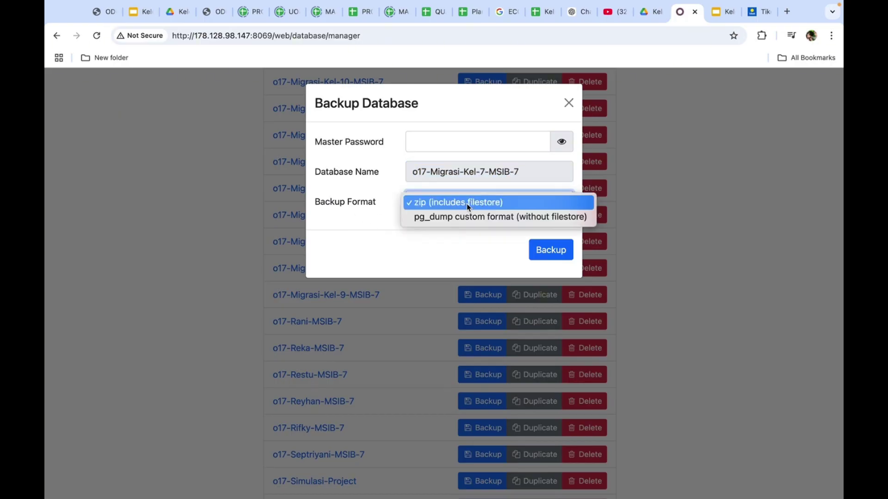
{"action": "left_click", "coordinate": [471, 203]}
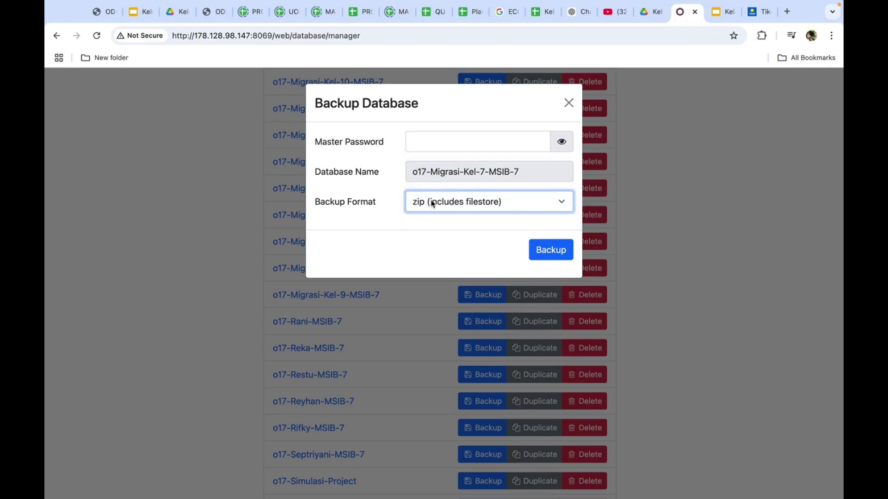